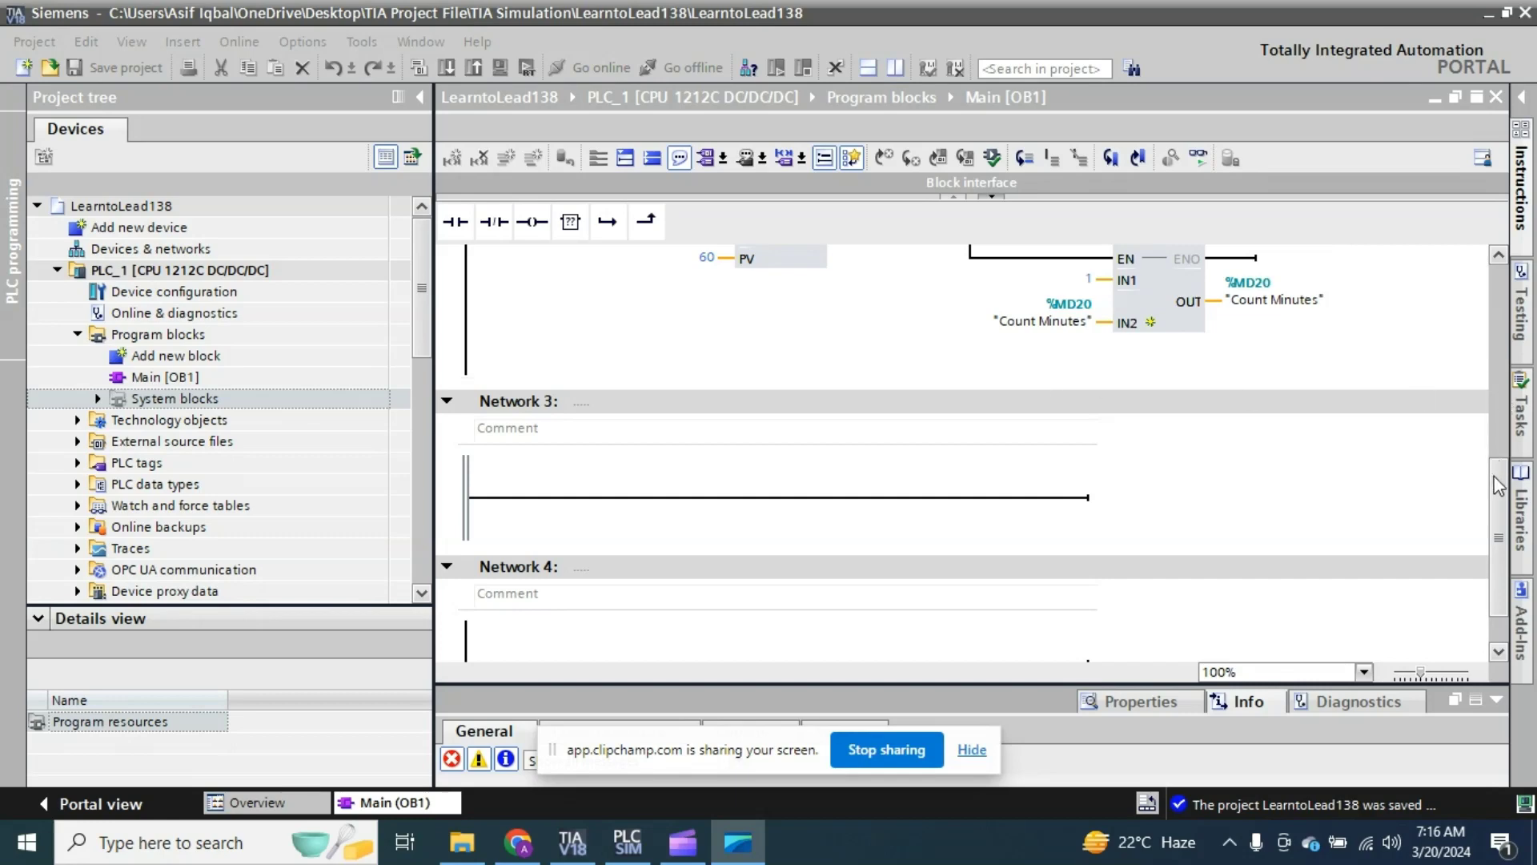
Step: Add a new LAD function (FC) named 'Read Local Time' under Program blocks
left_click_drag(1499, 484, 1506, 408)
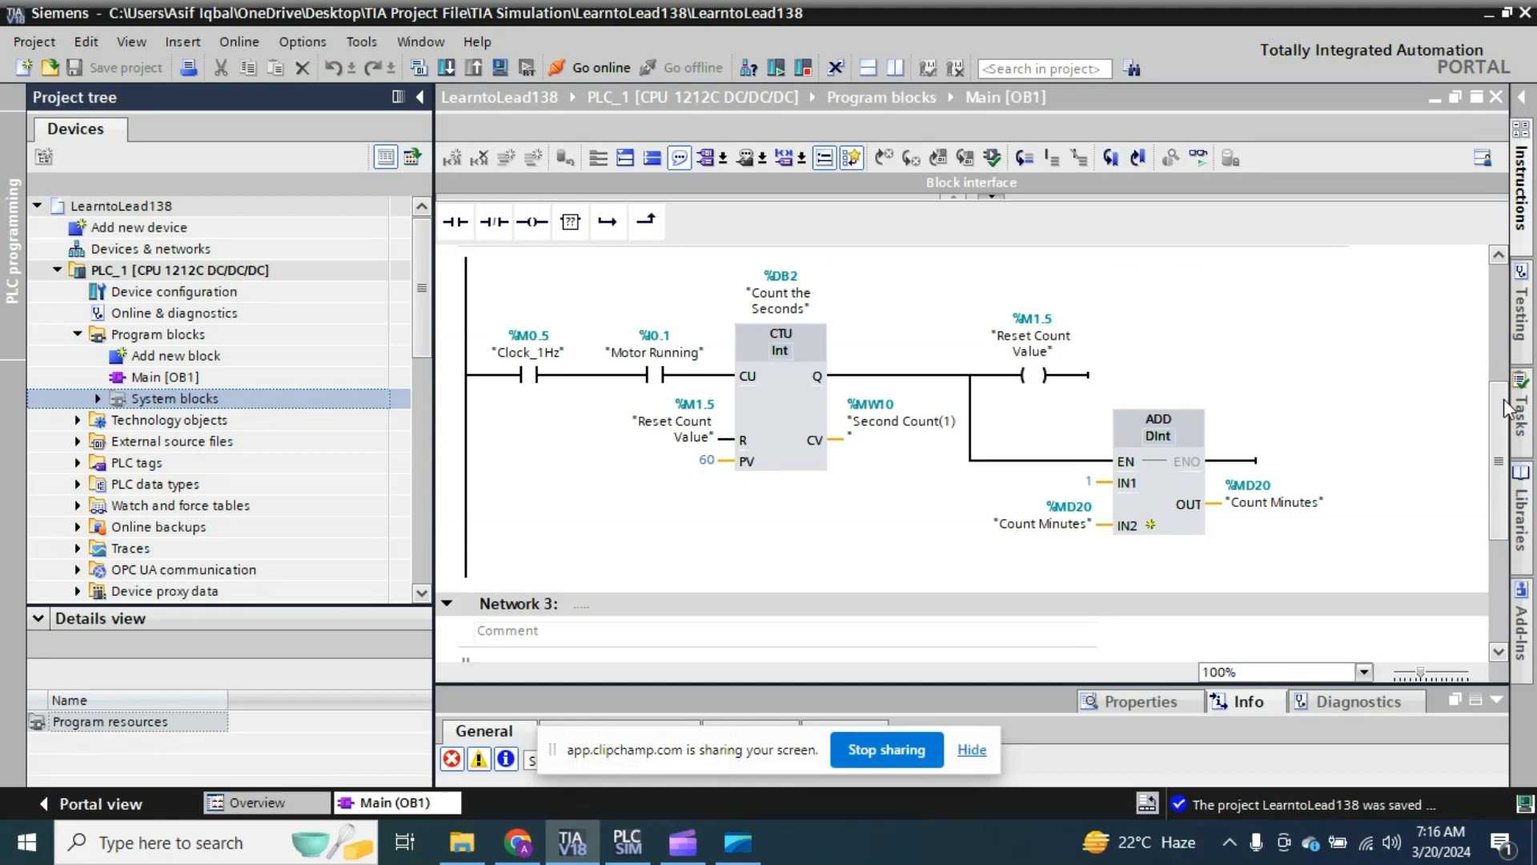
left_click_drag(1505, 409, 1494, 452)
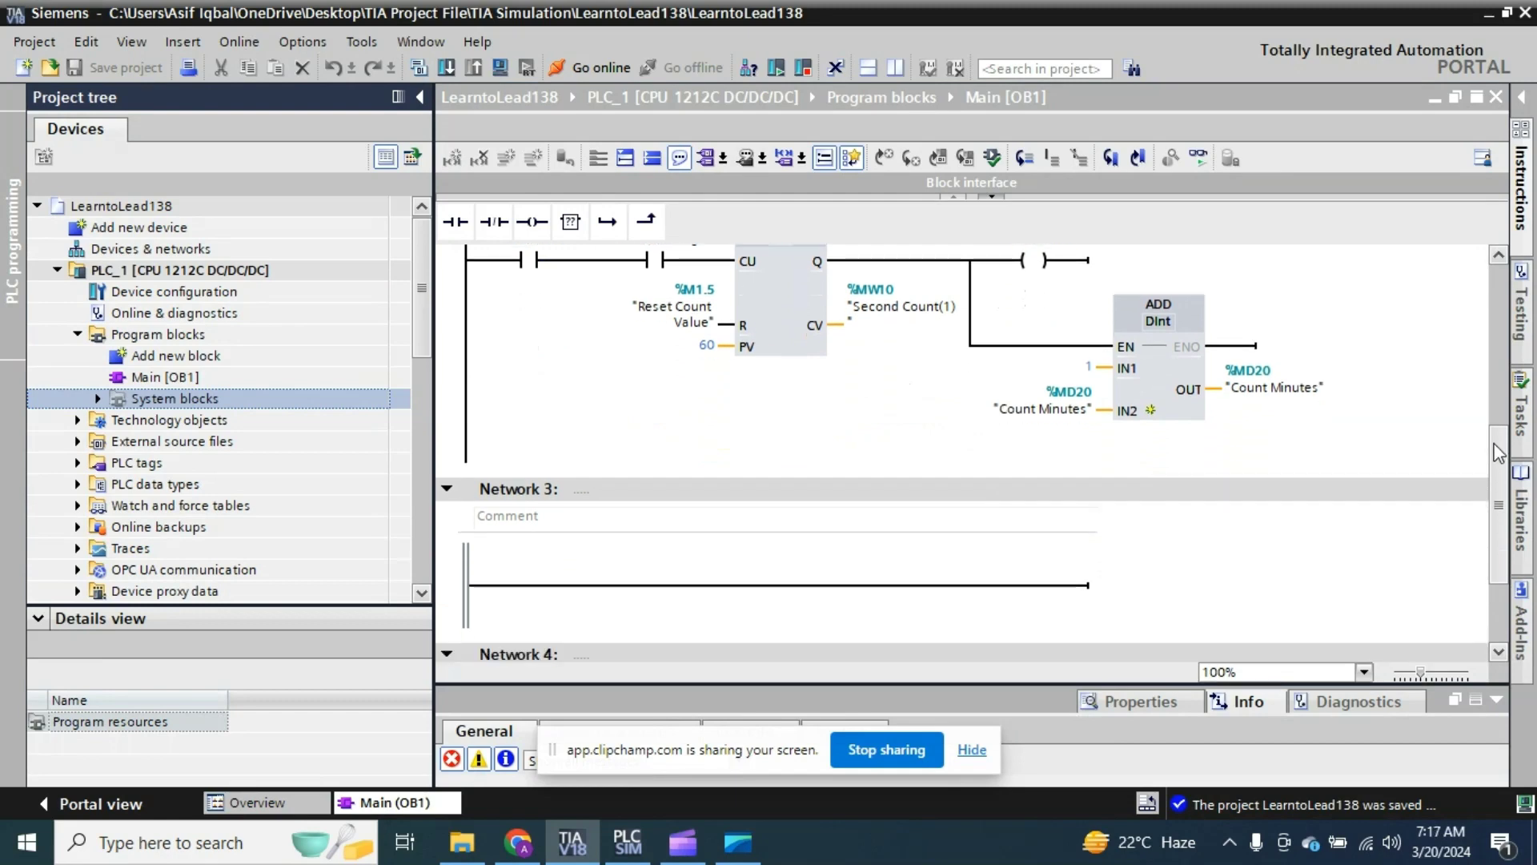
left_click_drag(1494, 453, 1494, 474)
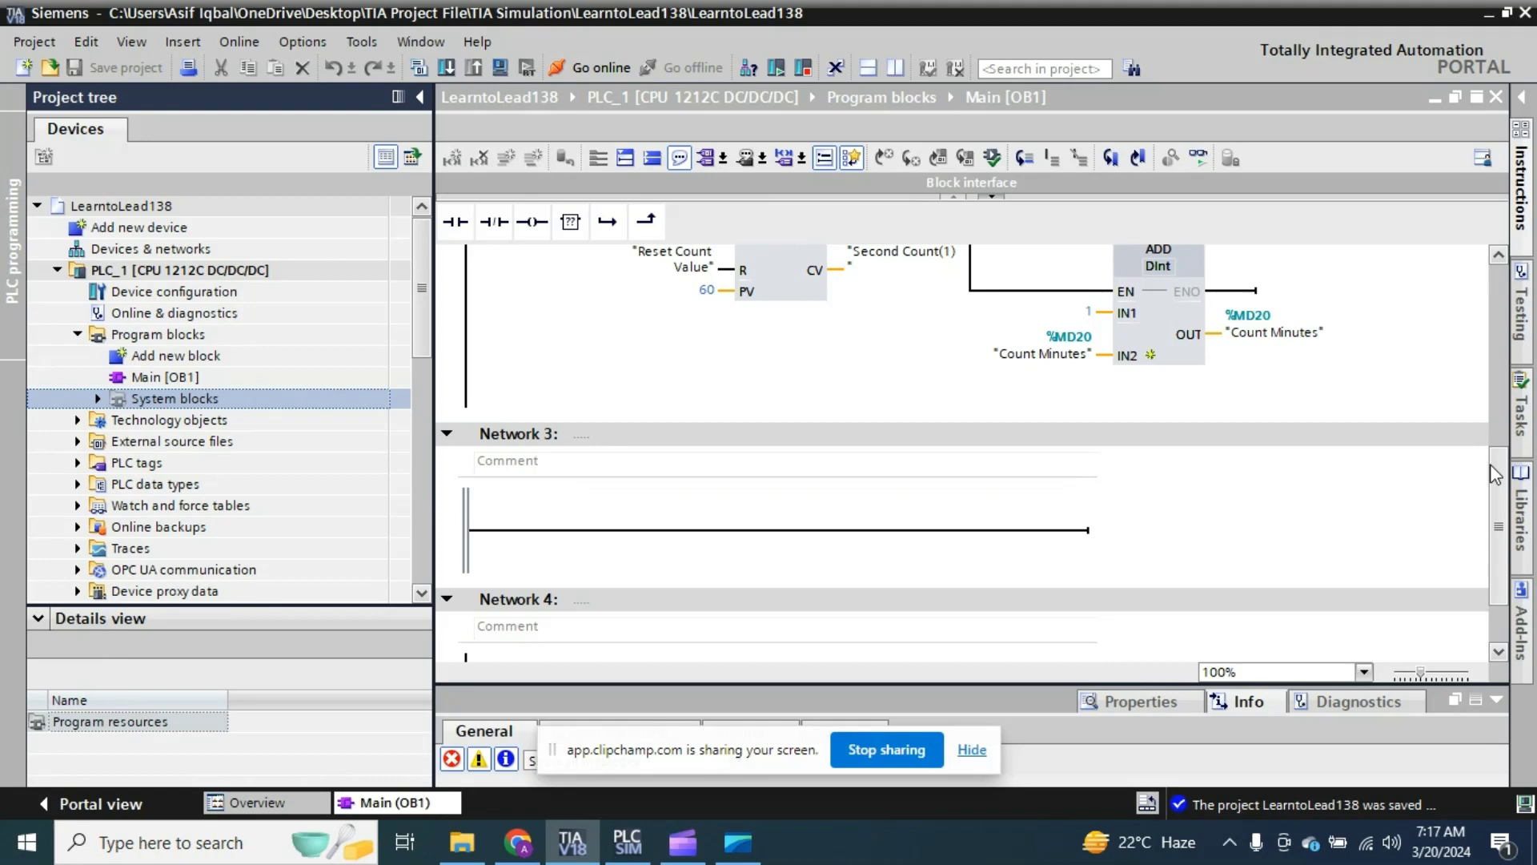
left_click_drag(1491, 465, 1494, 506)
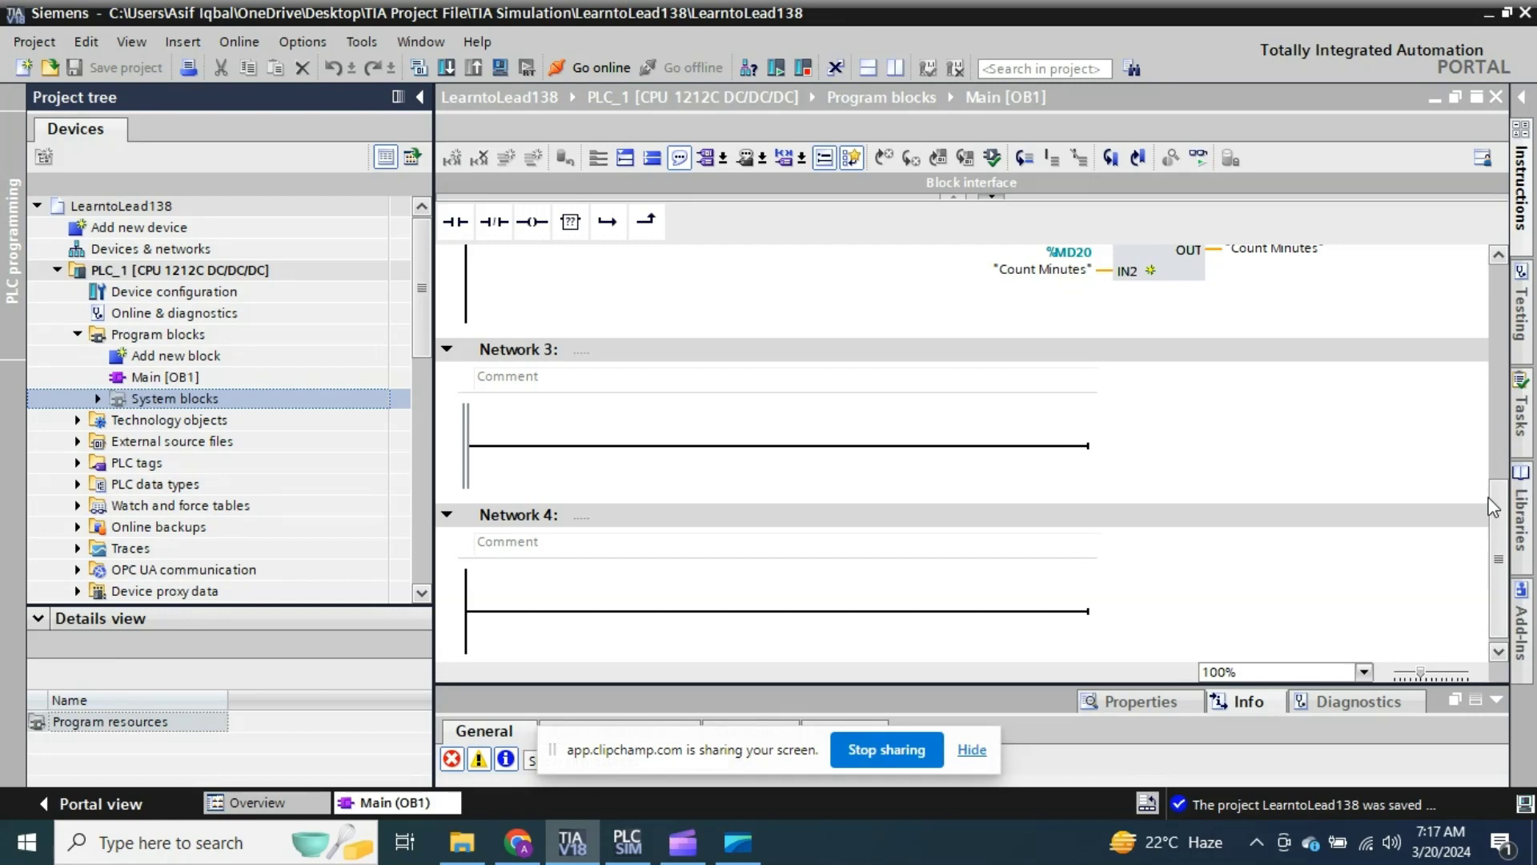
left_click_drag(1494, 506, 1494, 511)
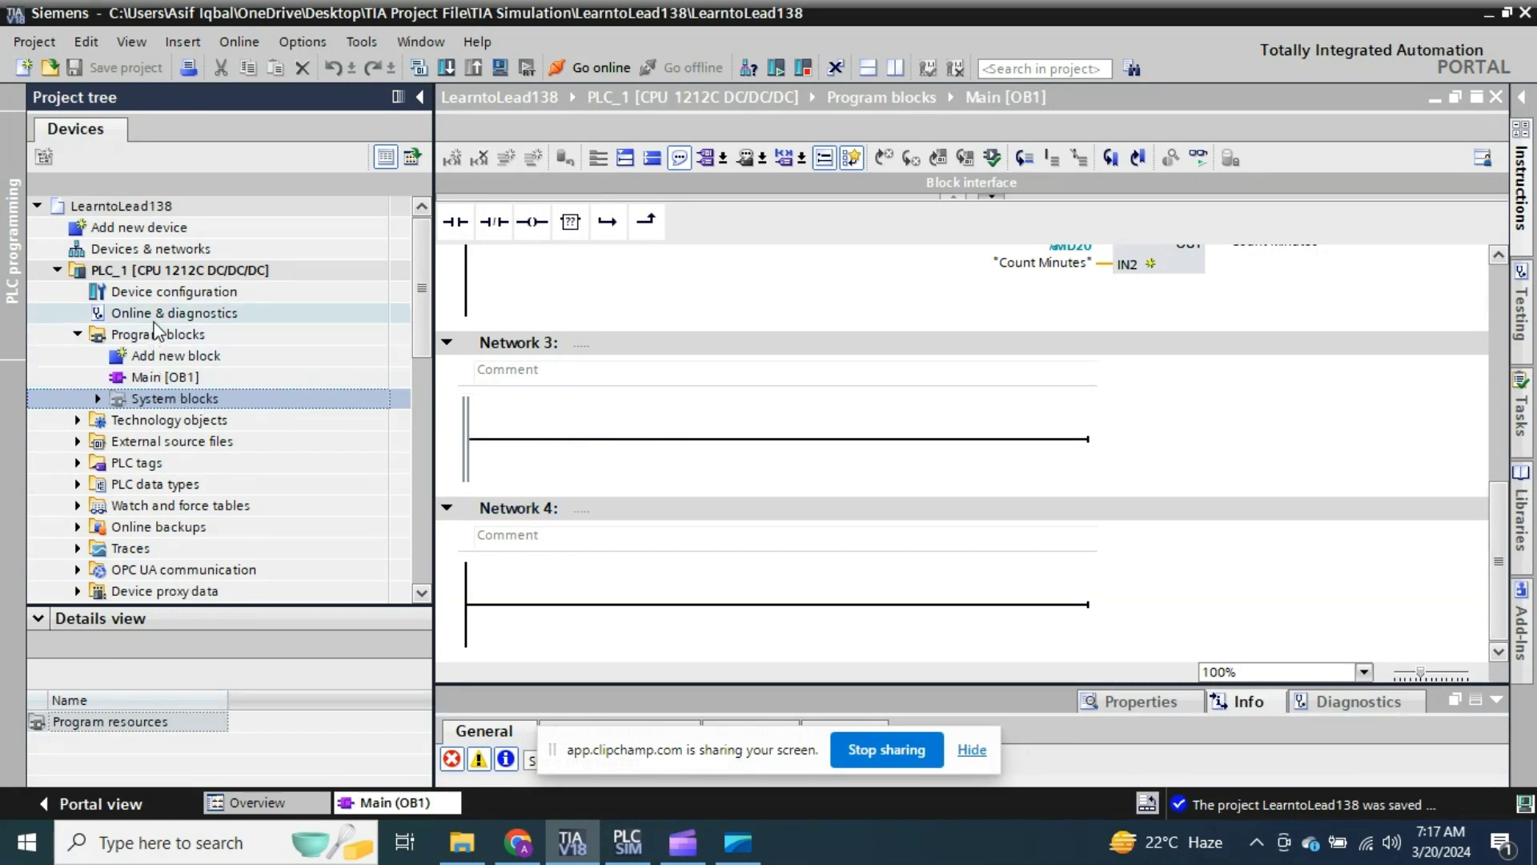
double_click(196, 357)
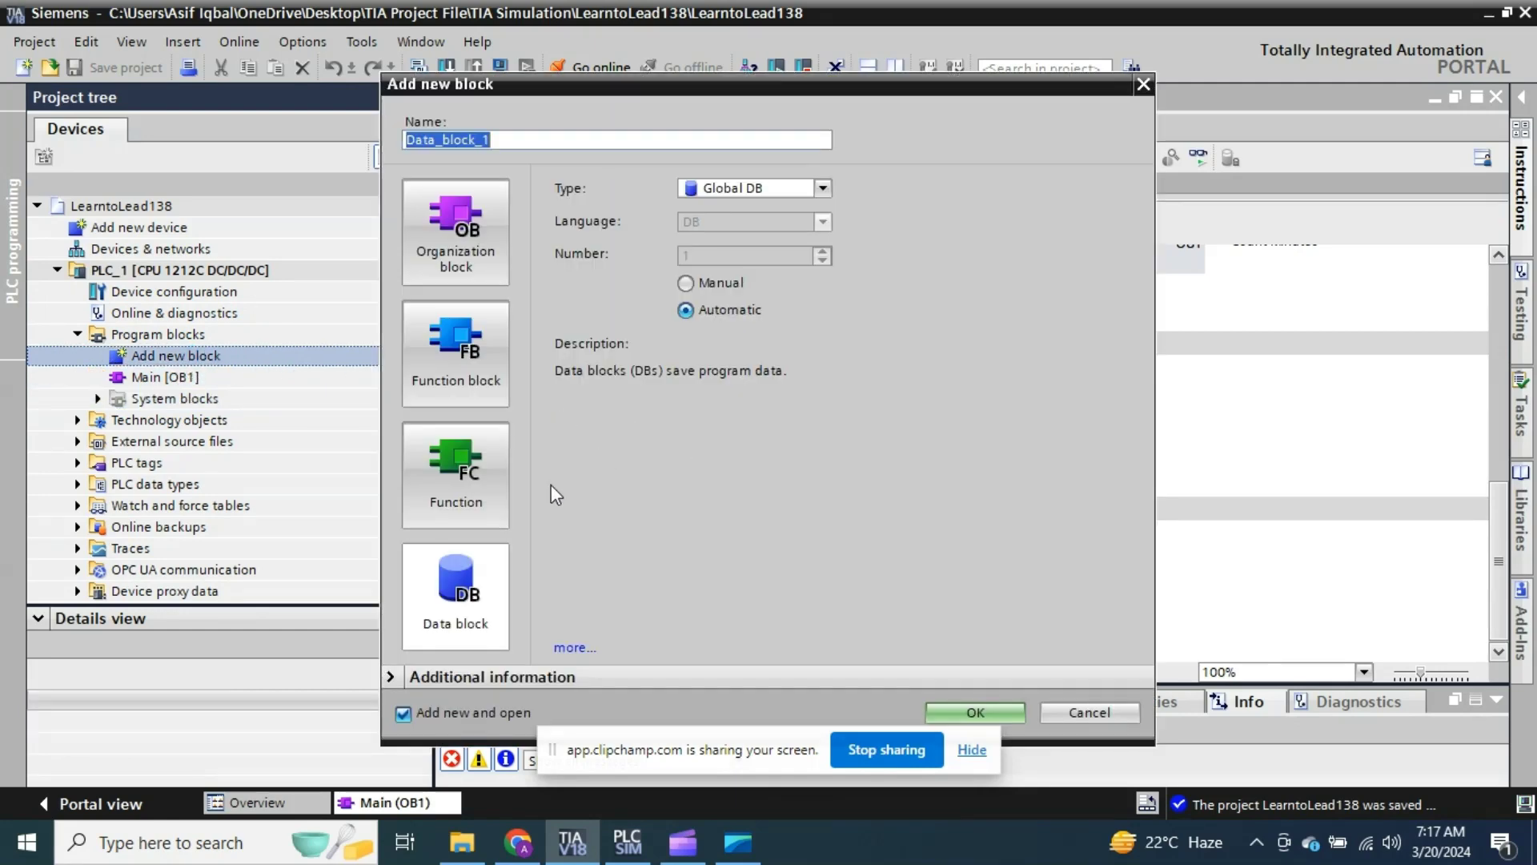
left_click(477, 480)
left_click(496, 149)
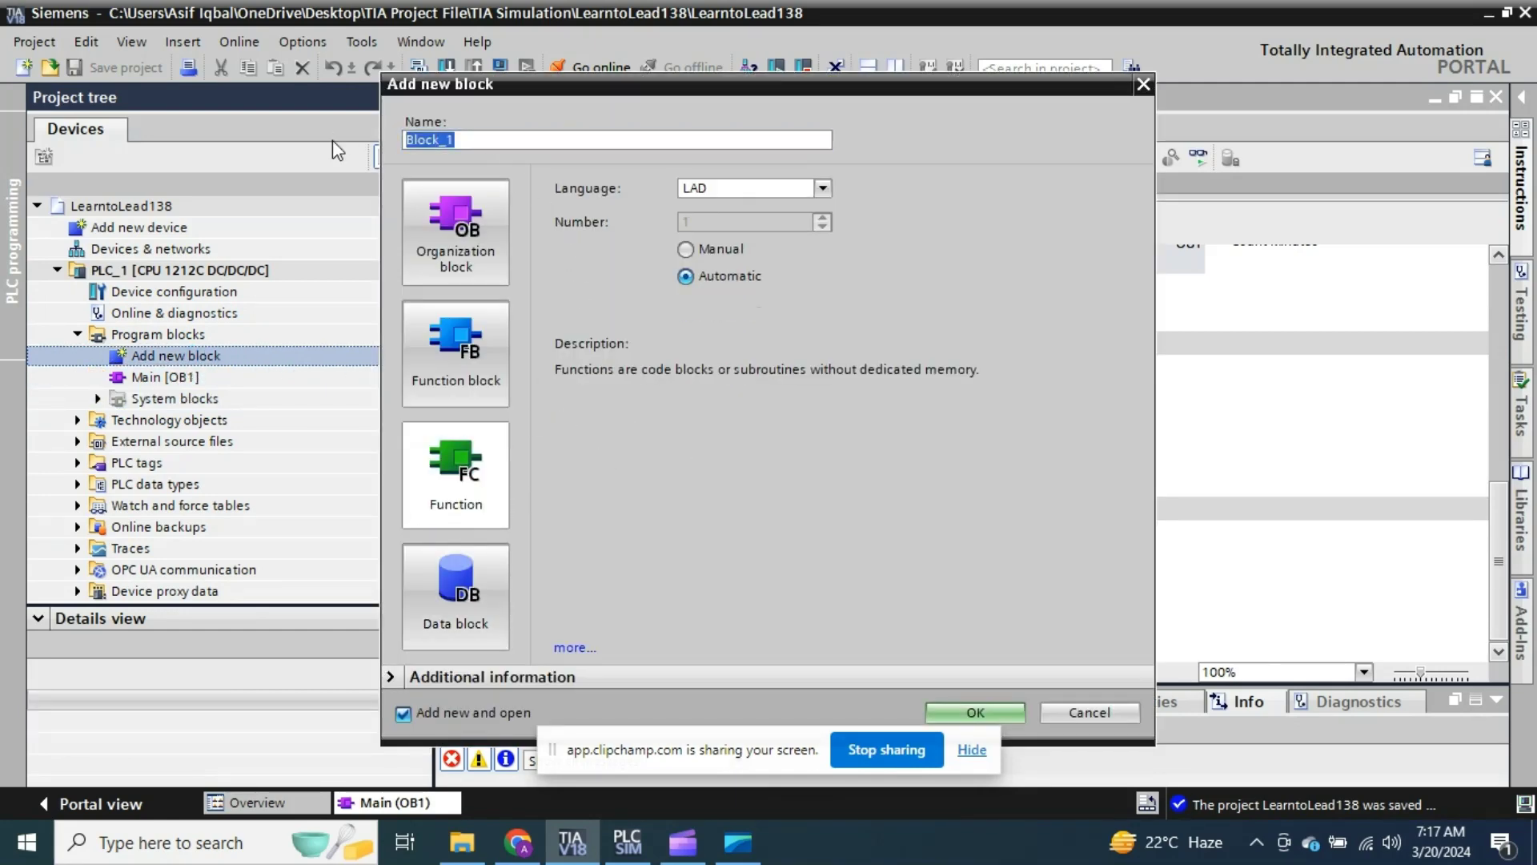
type("Local T")
key("BackSpace")
key("BackSpace")
key("BackSpace")
key("BackSpace")
key("BackSpace")
key("BackSpace")
key("BackSpace")
type("Read Local ")
type("Time")
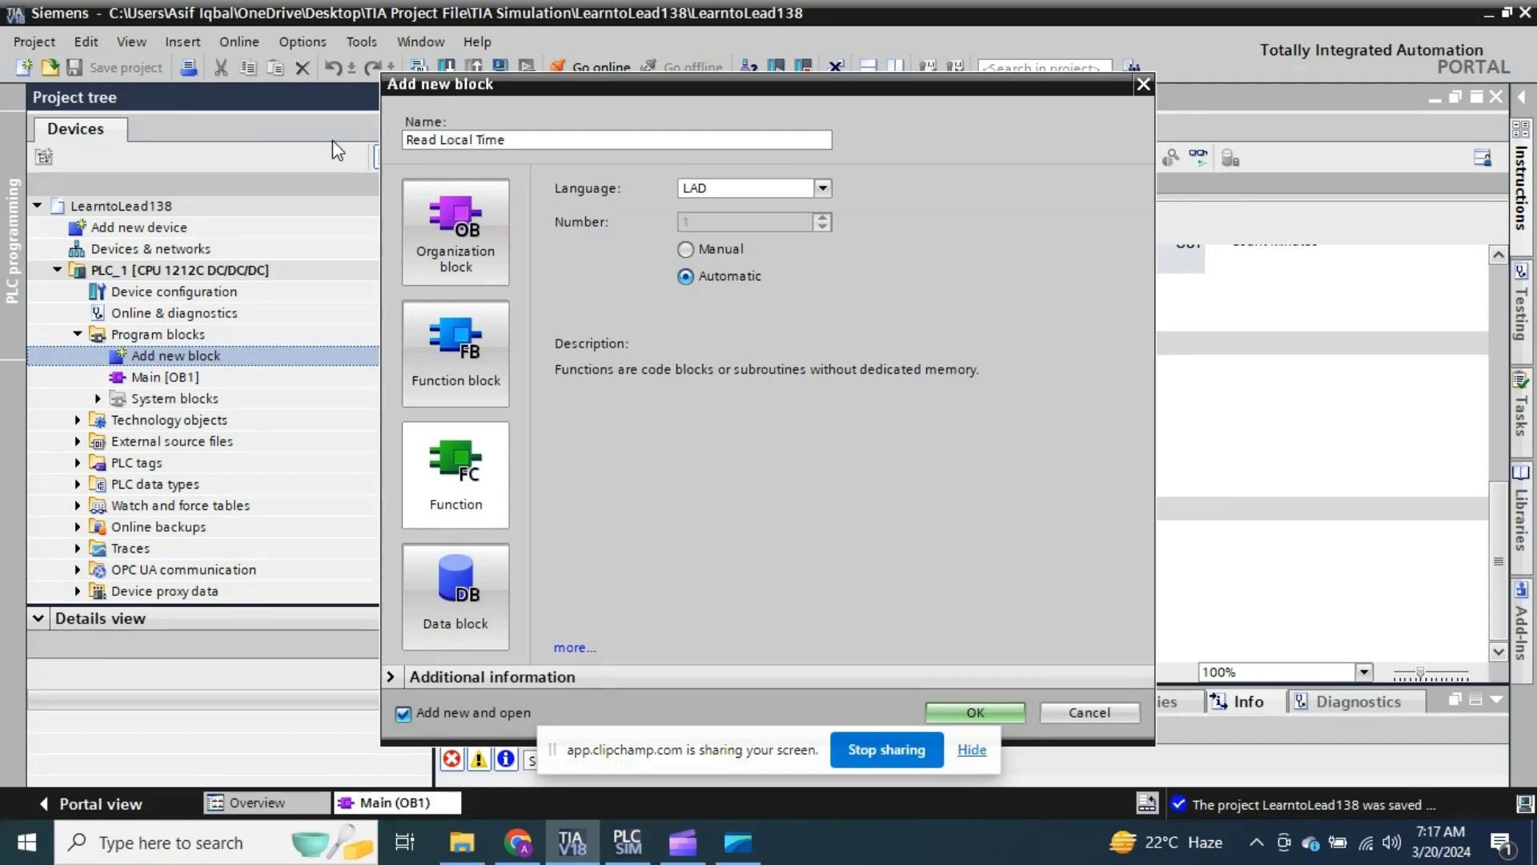
left_click(998, 712)
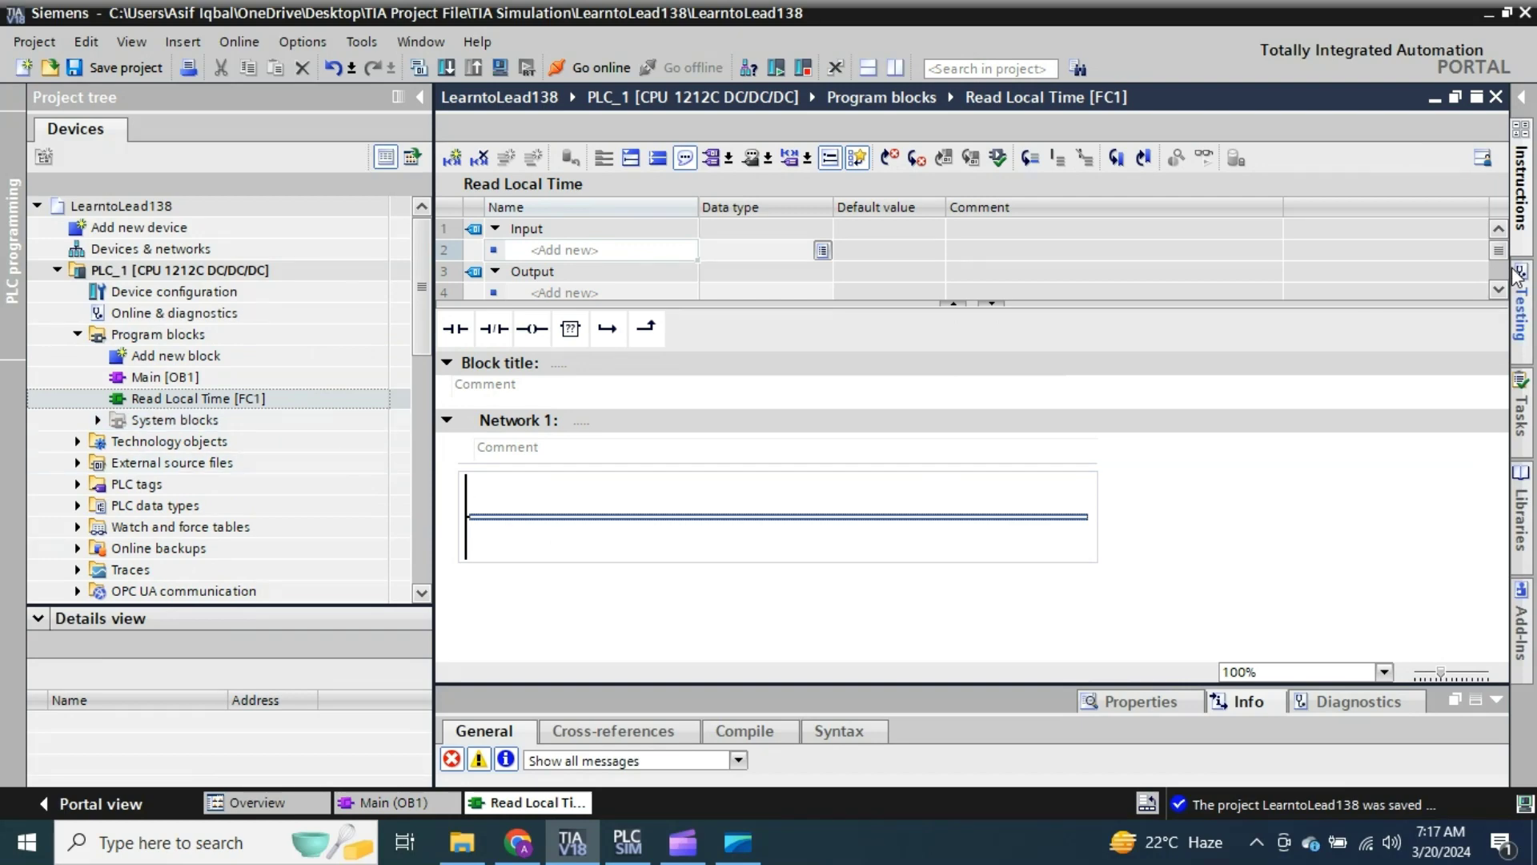
Step: Place RD_LOC_T from Extended instructions > Date and time-of-day on Network 1, enlarging the interface table
left_click(1525, 215)
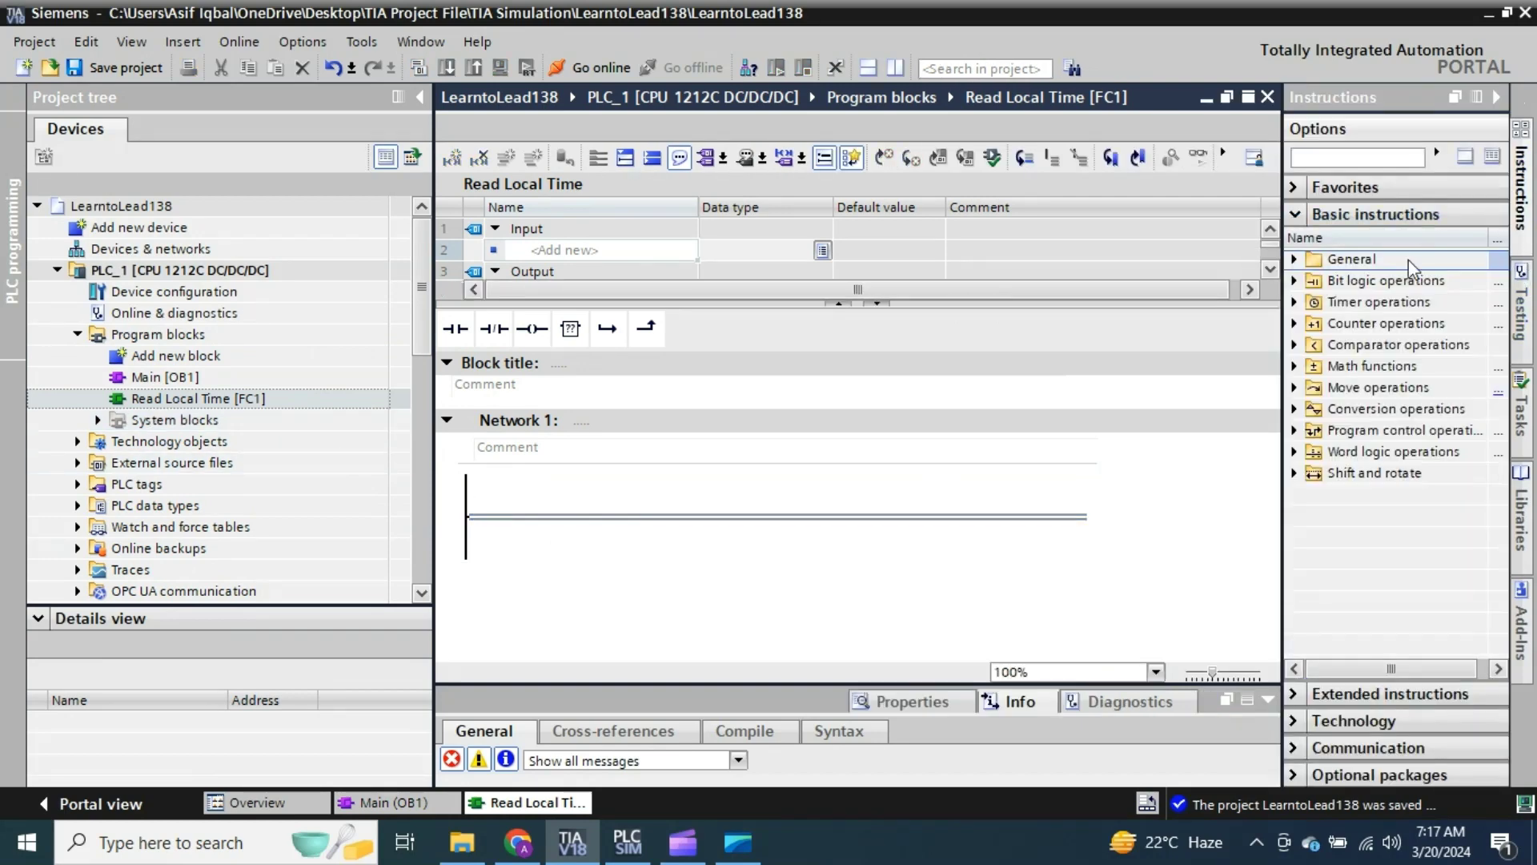
left_click(1295, 215)
left_click(1294, 242)
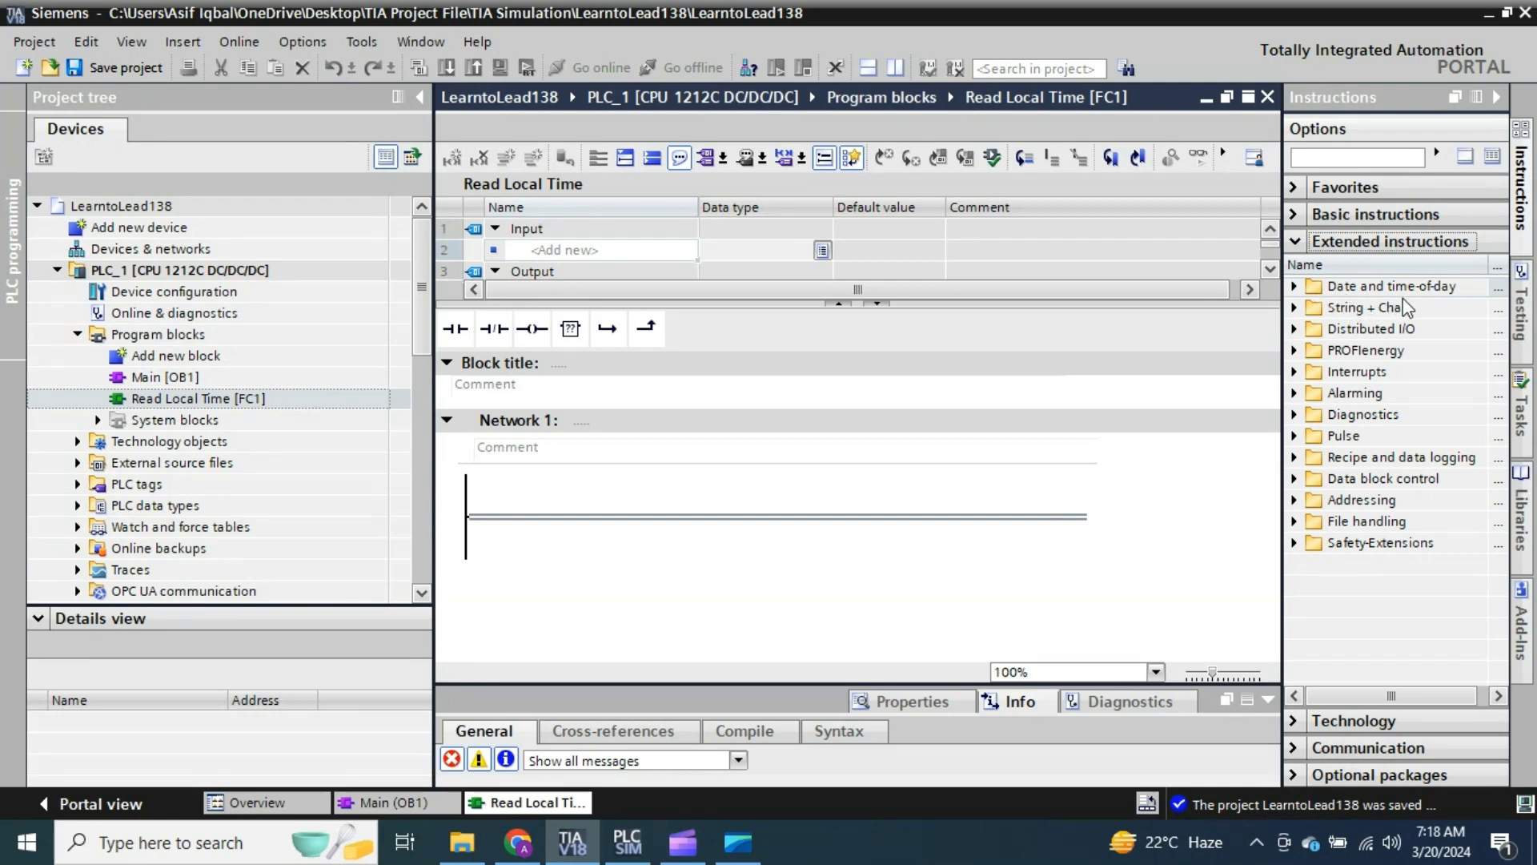
left_click(1295, 287)
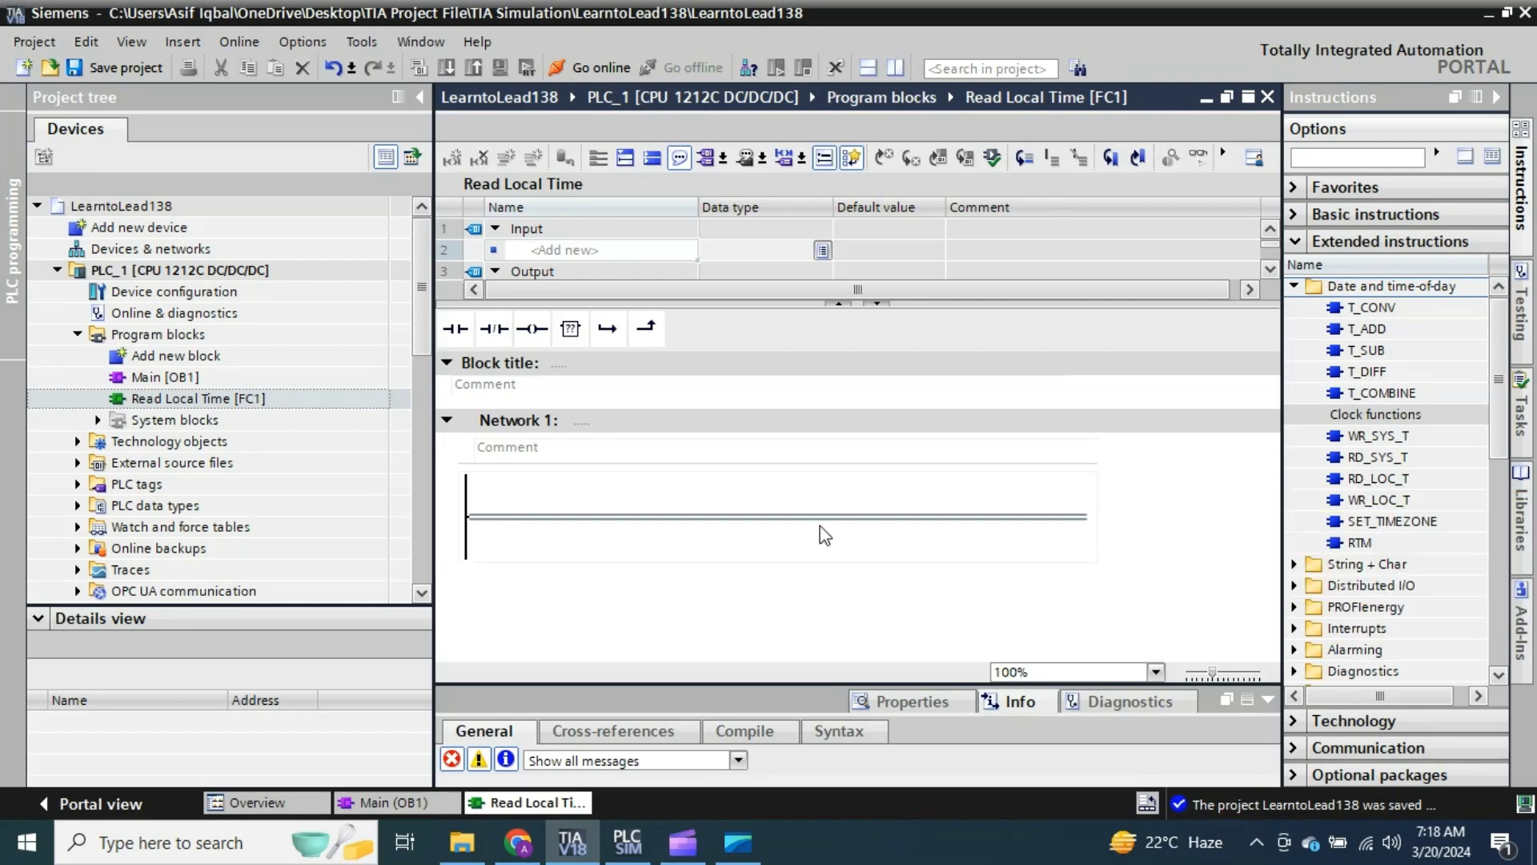
left_click(1365, 482)
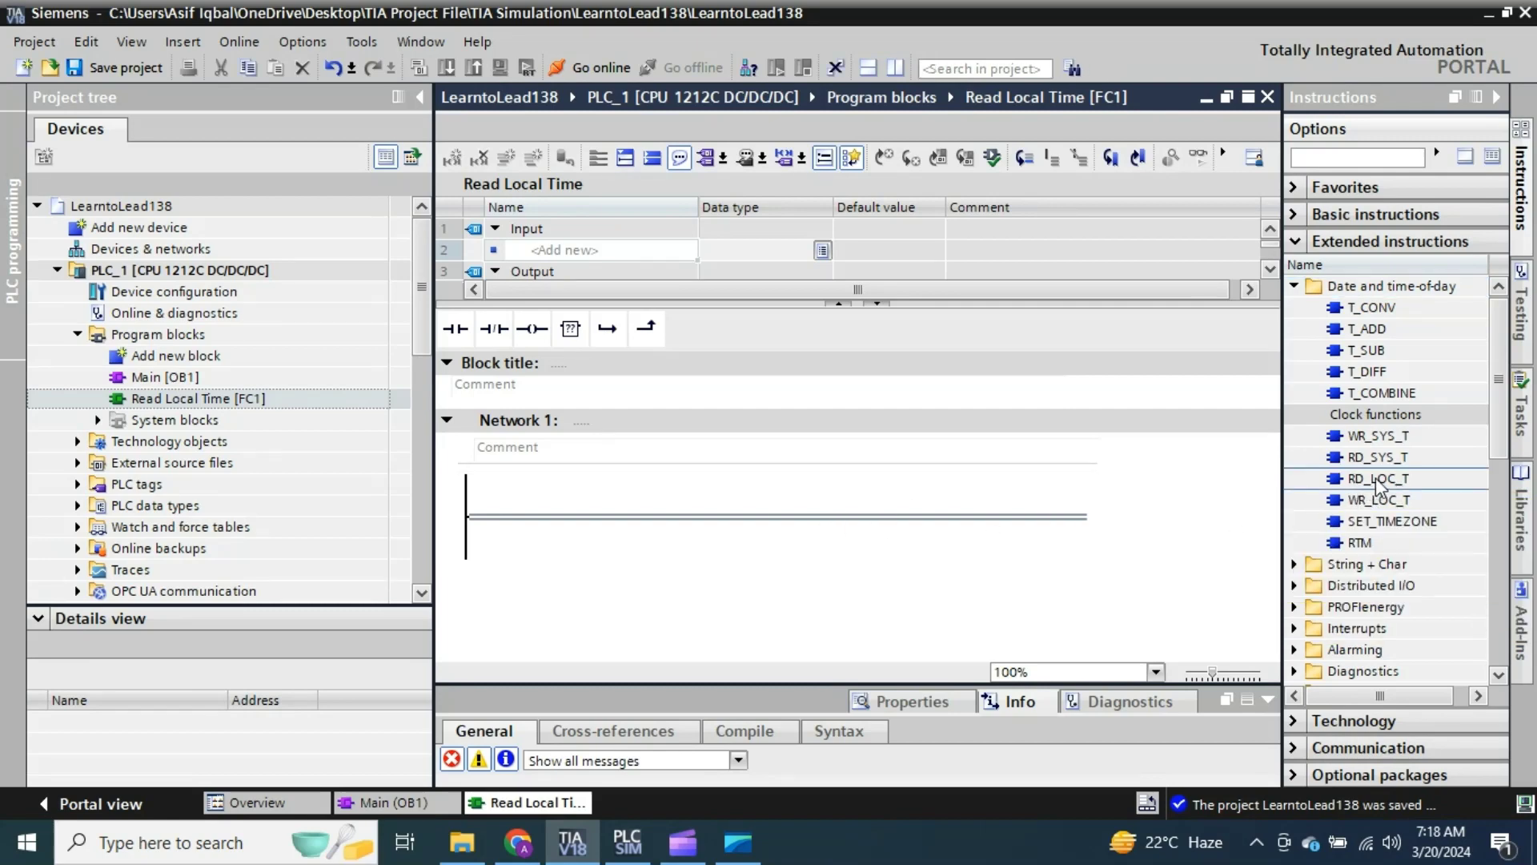
left_click_drag(1378, 482, 786, 516)
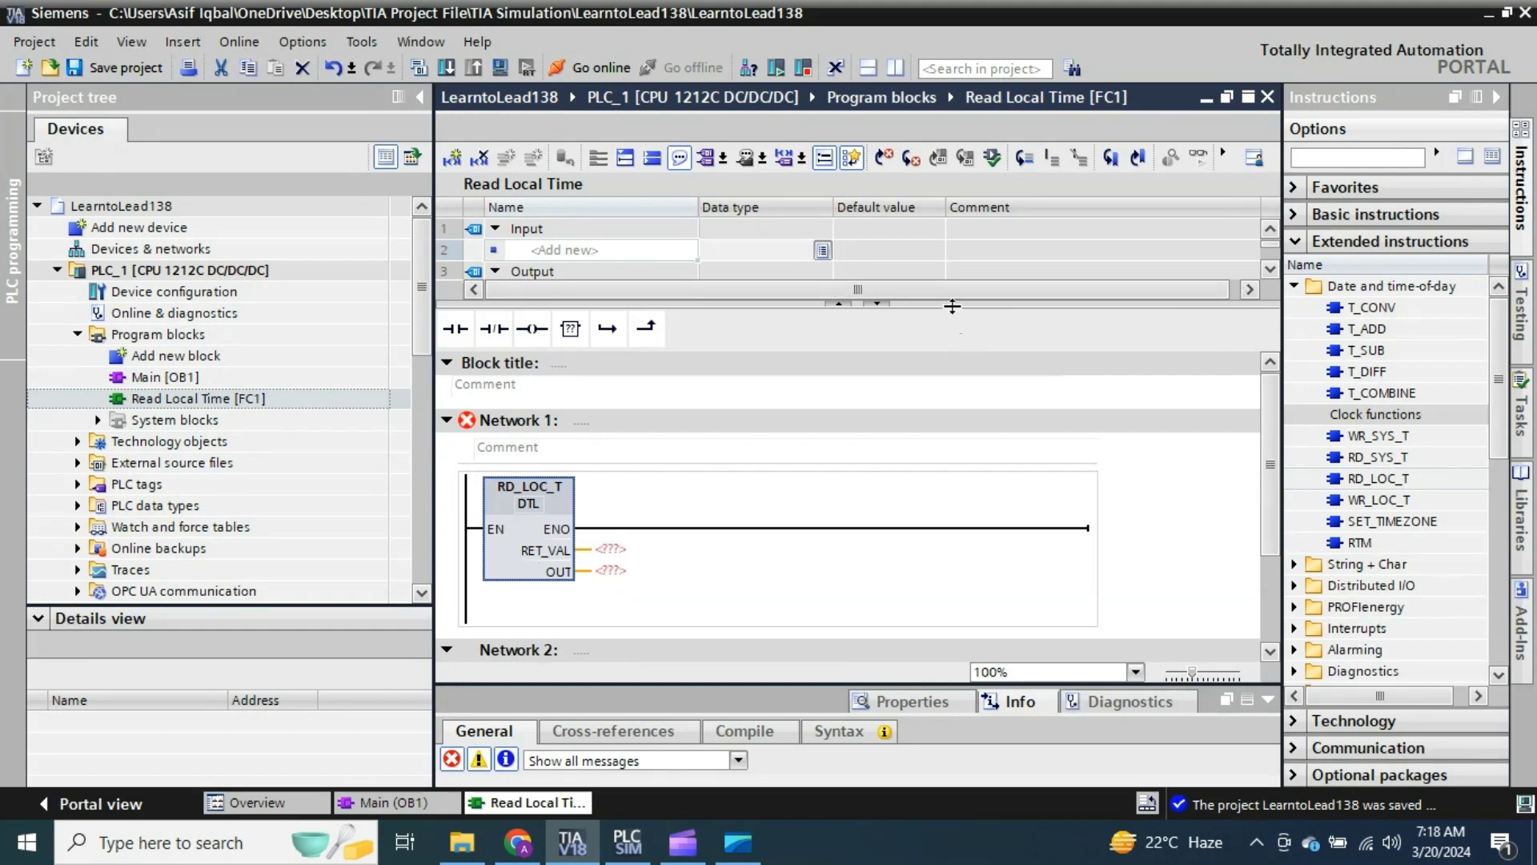
left_click_drag(953, 304, 953, 350)
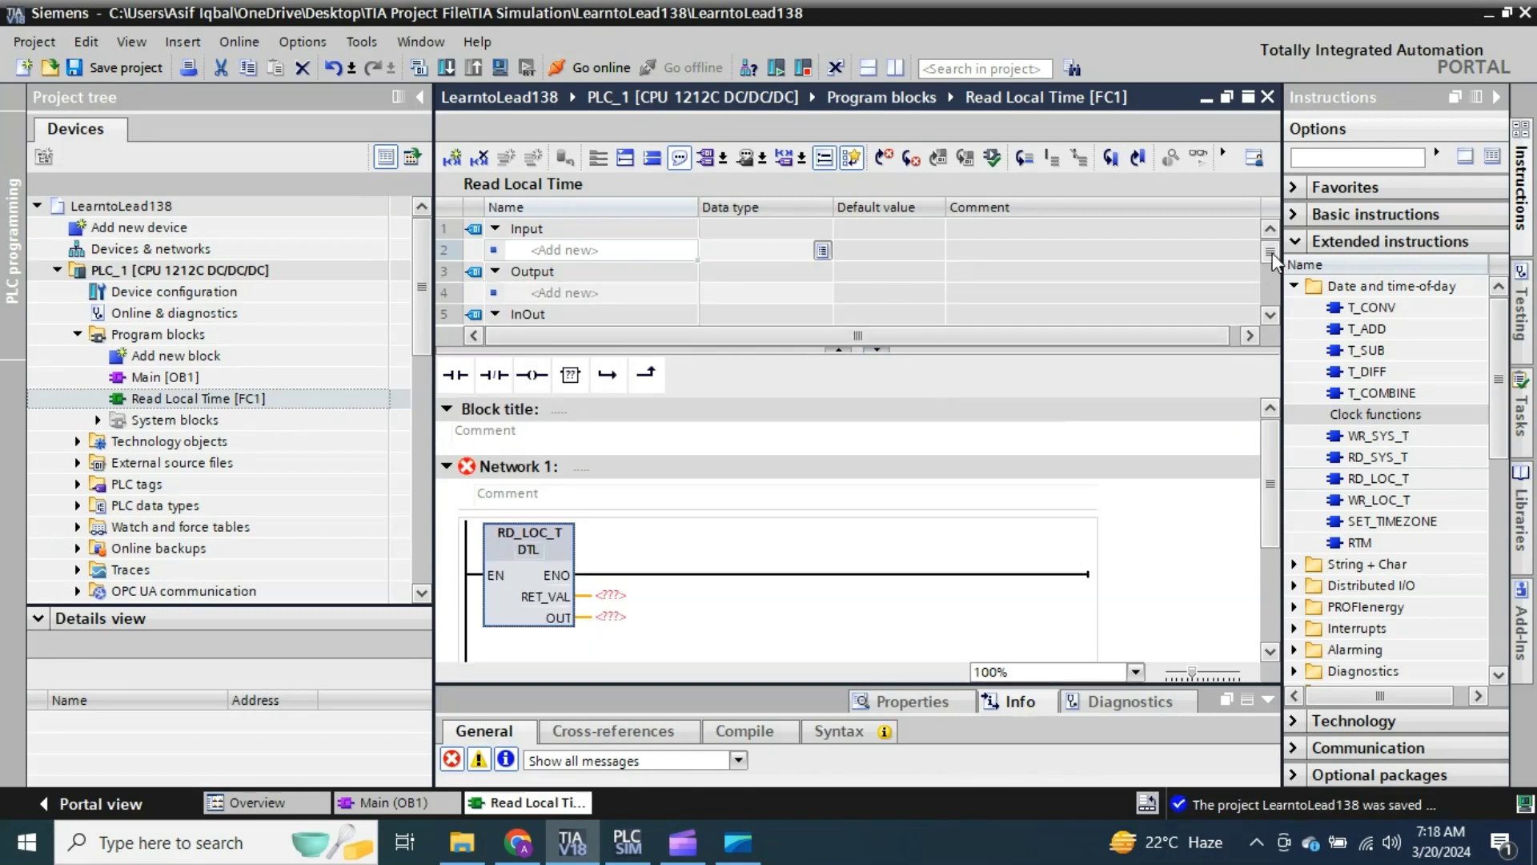
left_click_drag(1272, 254, 1271, 276)
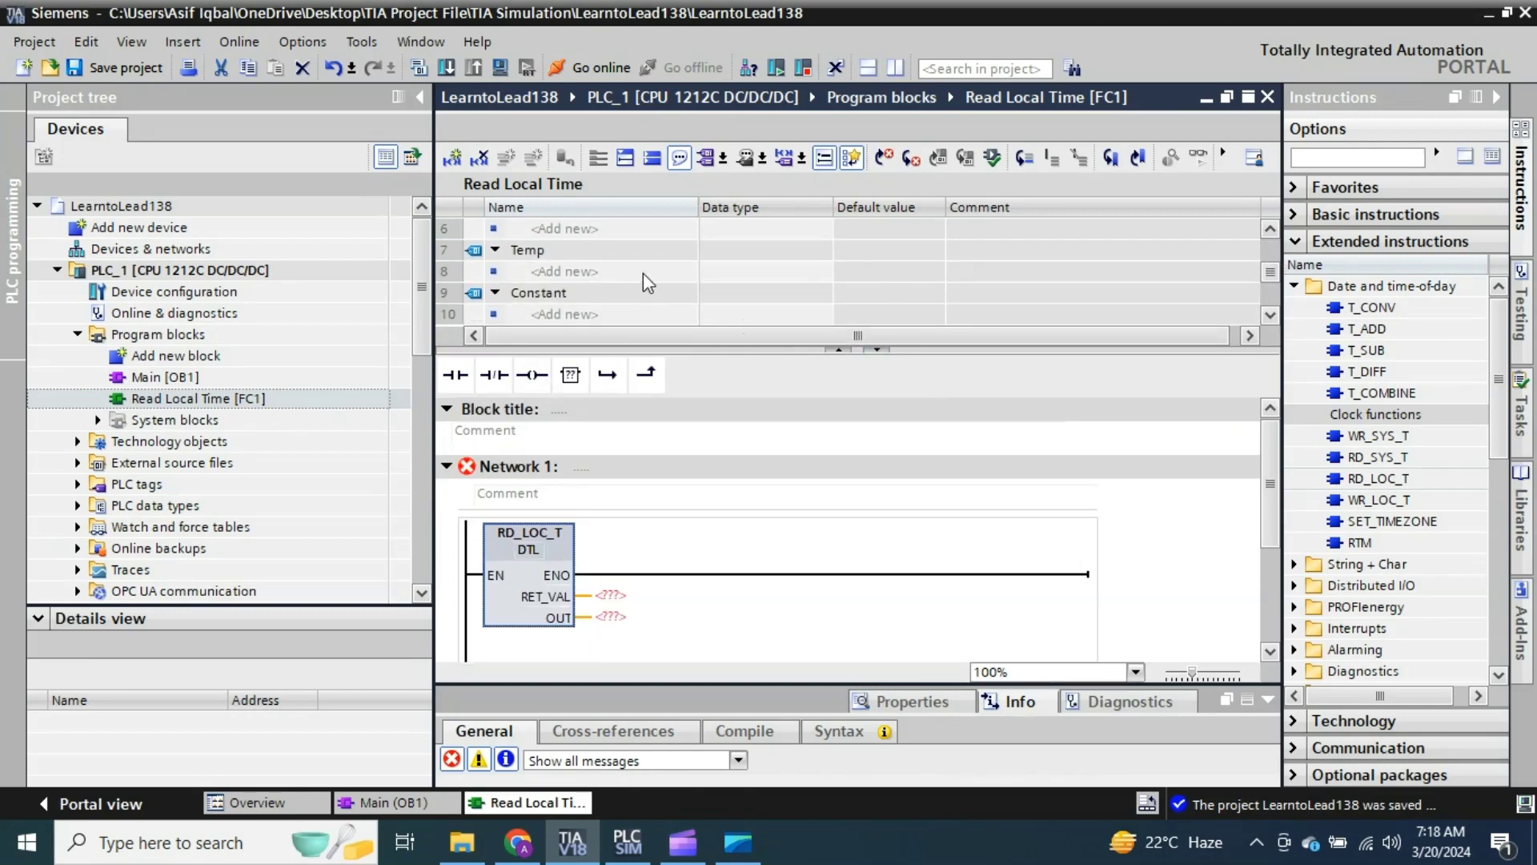
Step: Declare temp variable Ret_val_1 with data type Int
left_click(645, 275)
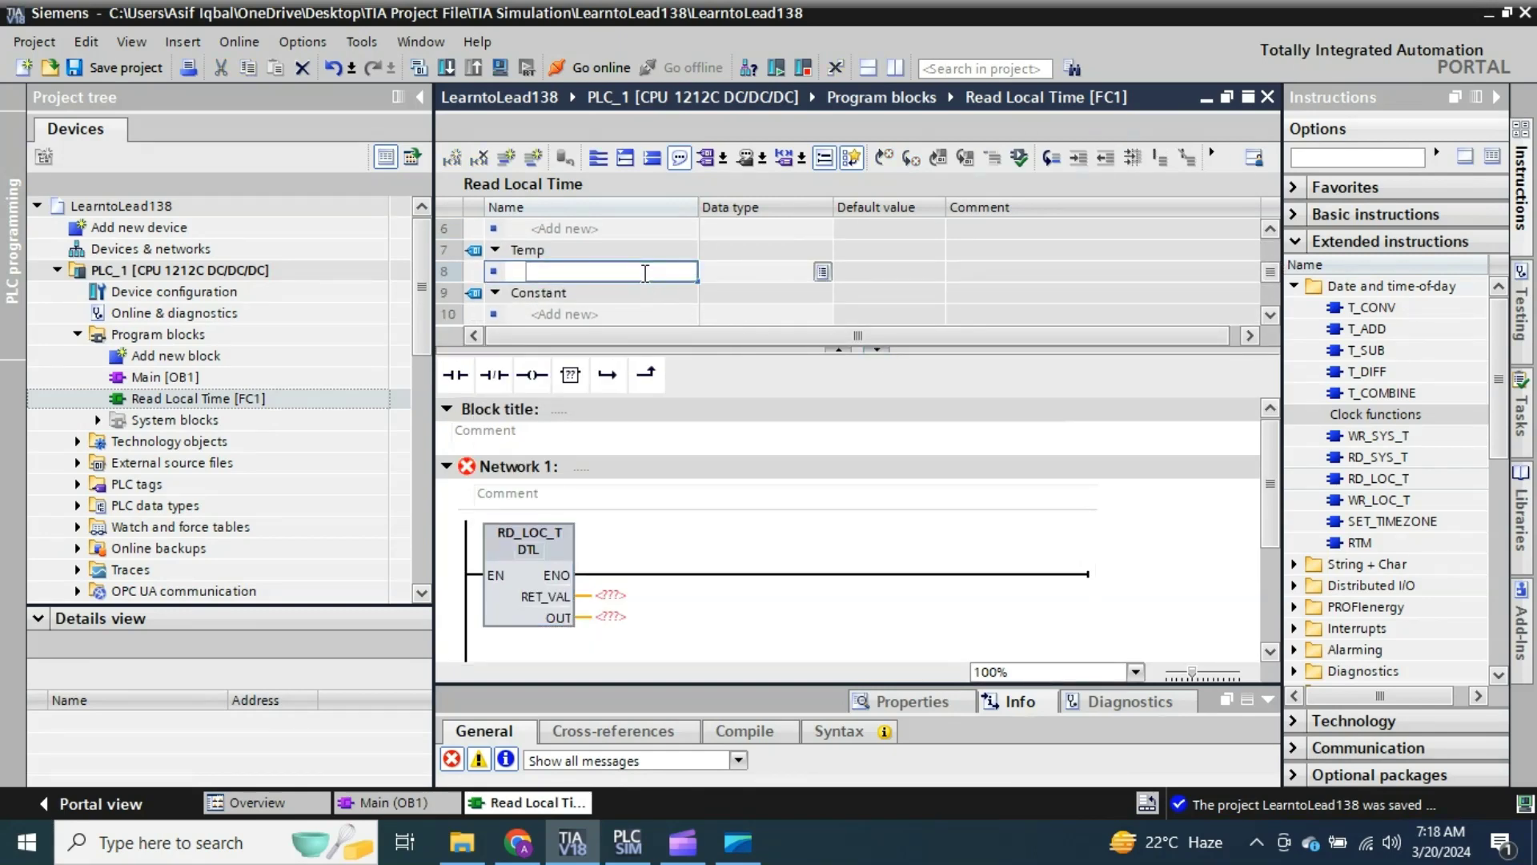
type("Re")
type("_")
type("vA")
type("al")
key("Return")
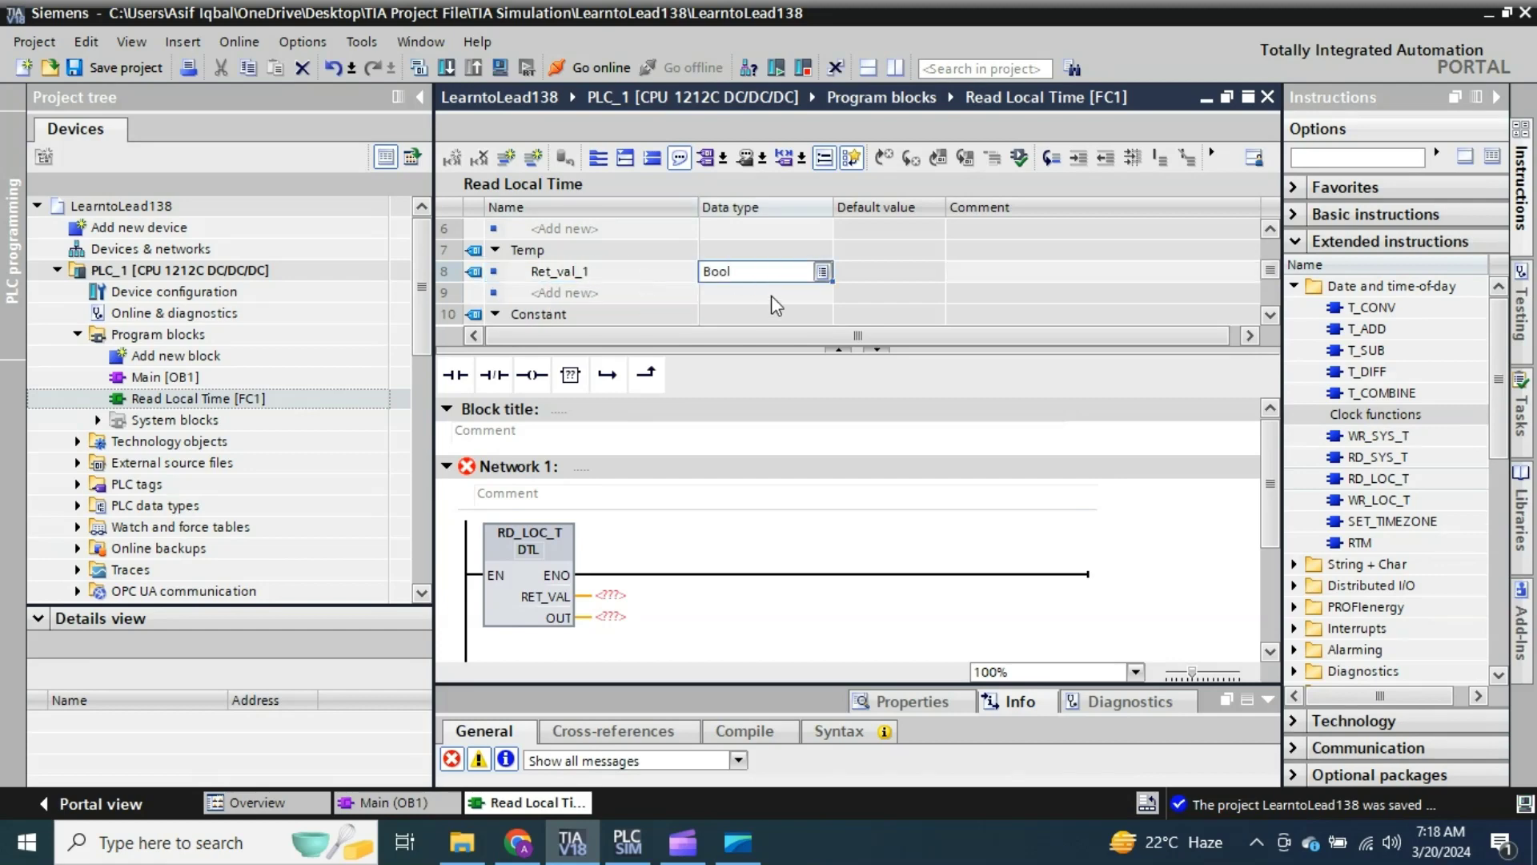
left_click(759, 271)
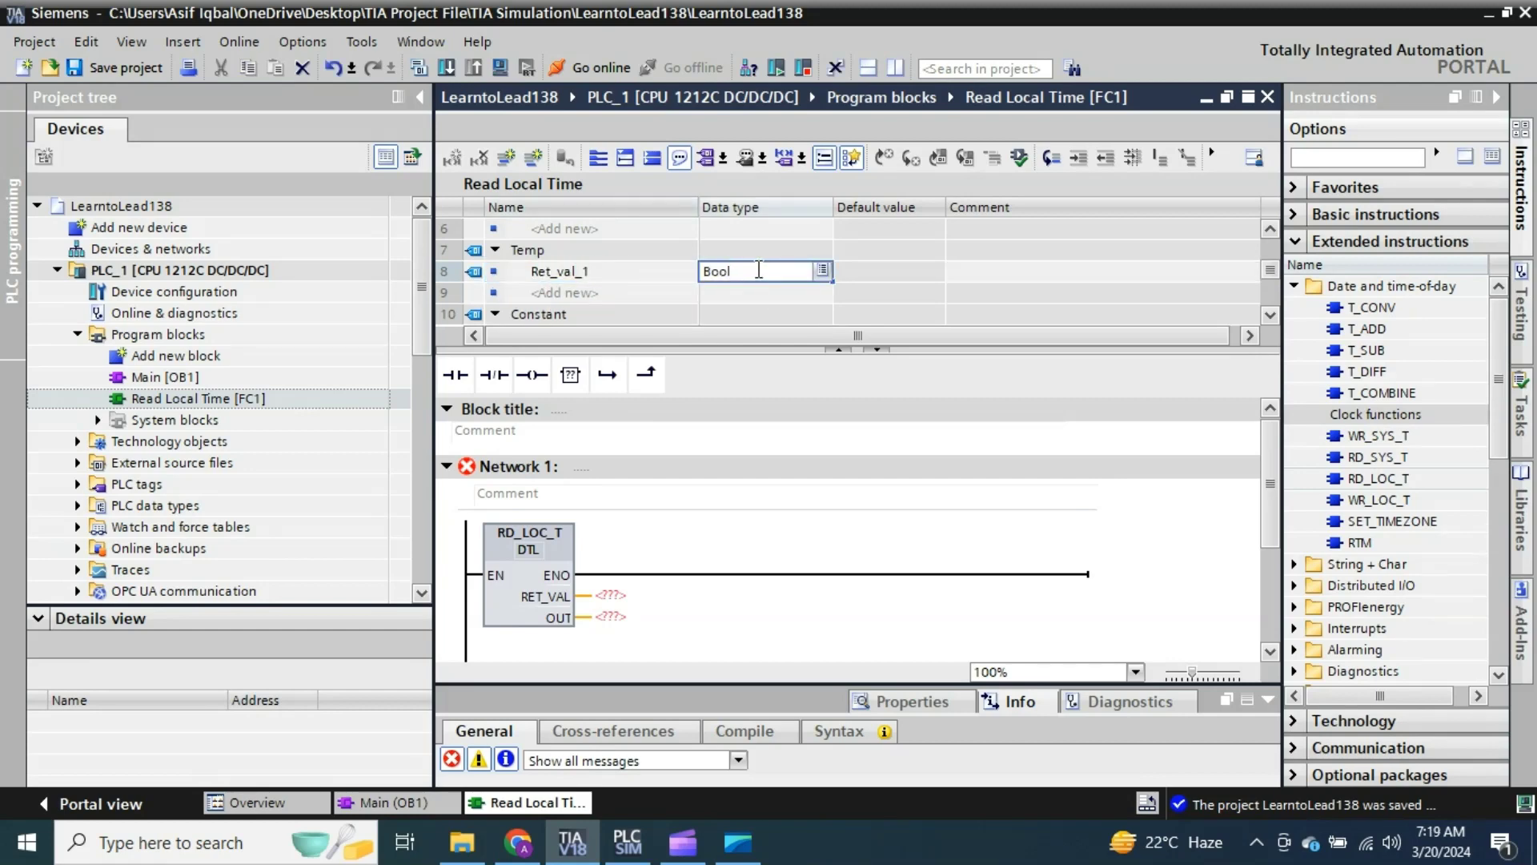
key("BackSpace")
key("BackSpace")
key("BackSpace")
type("INt")
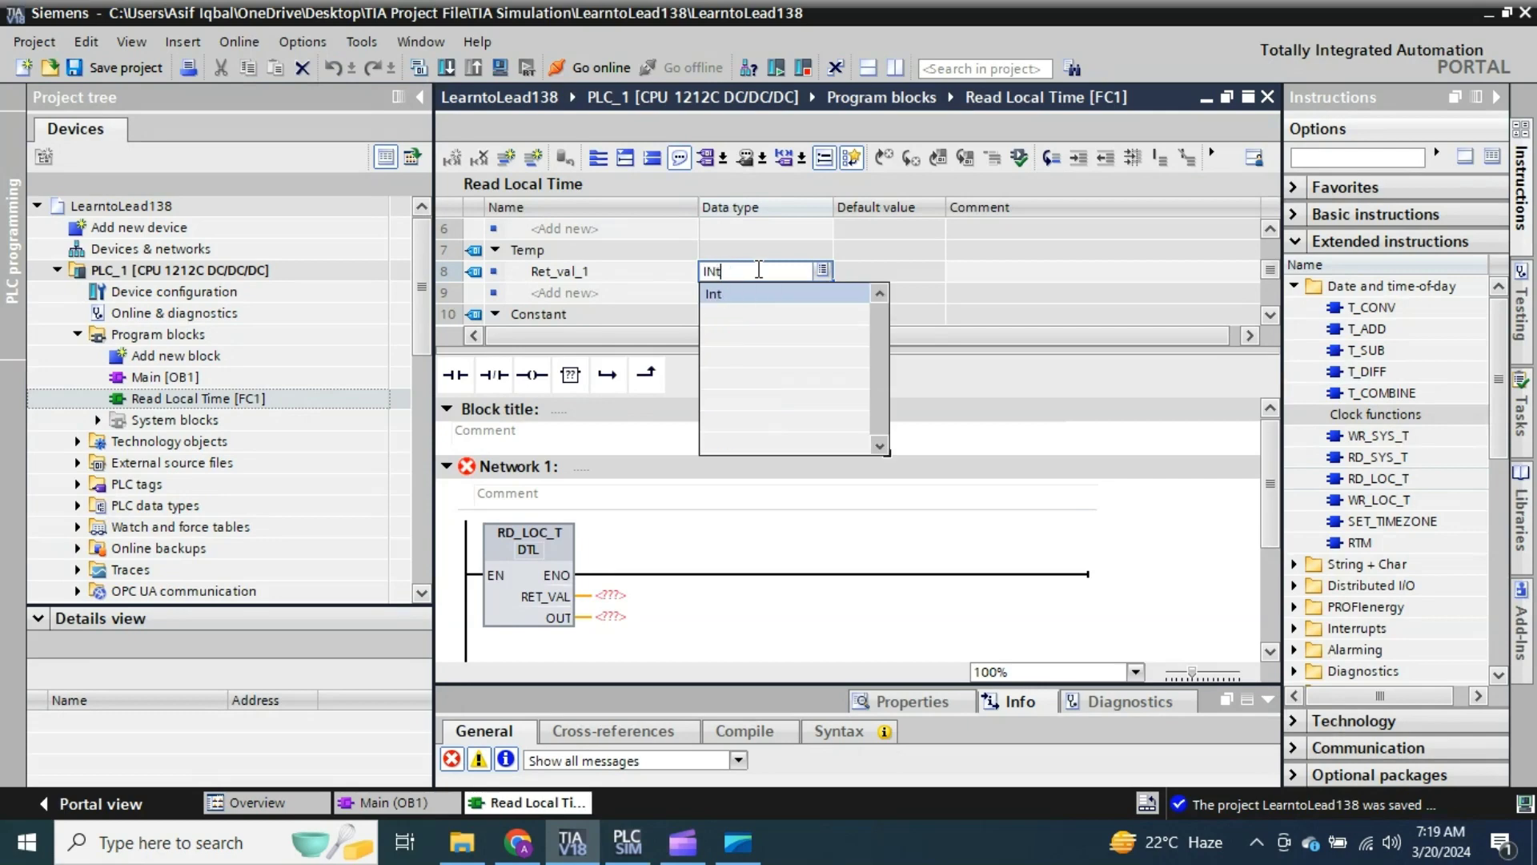
key("Return")
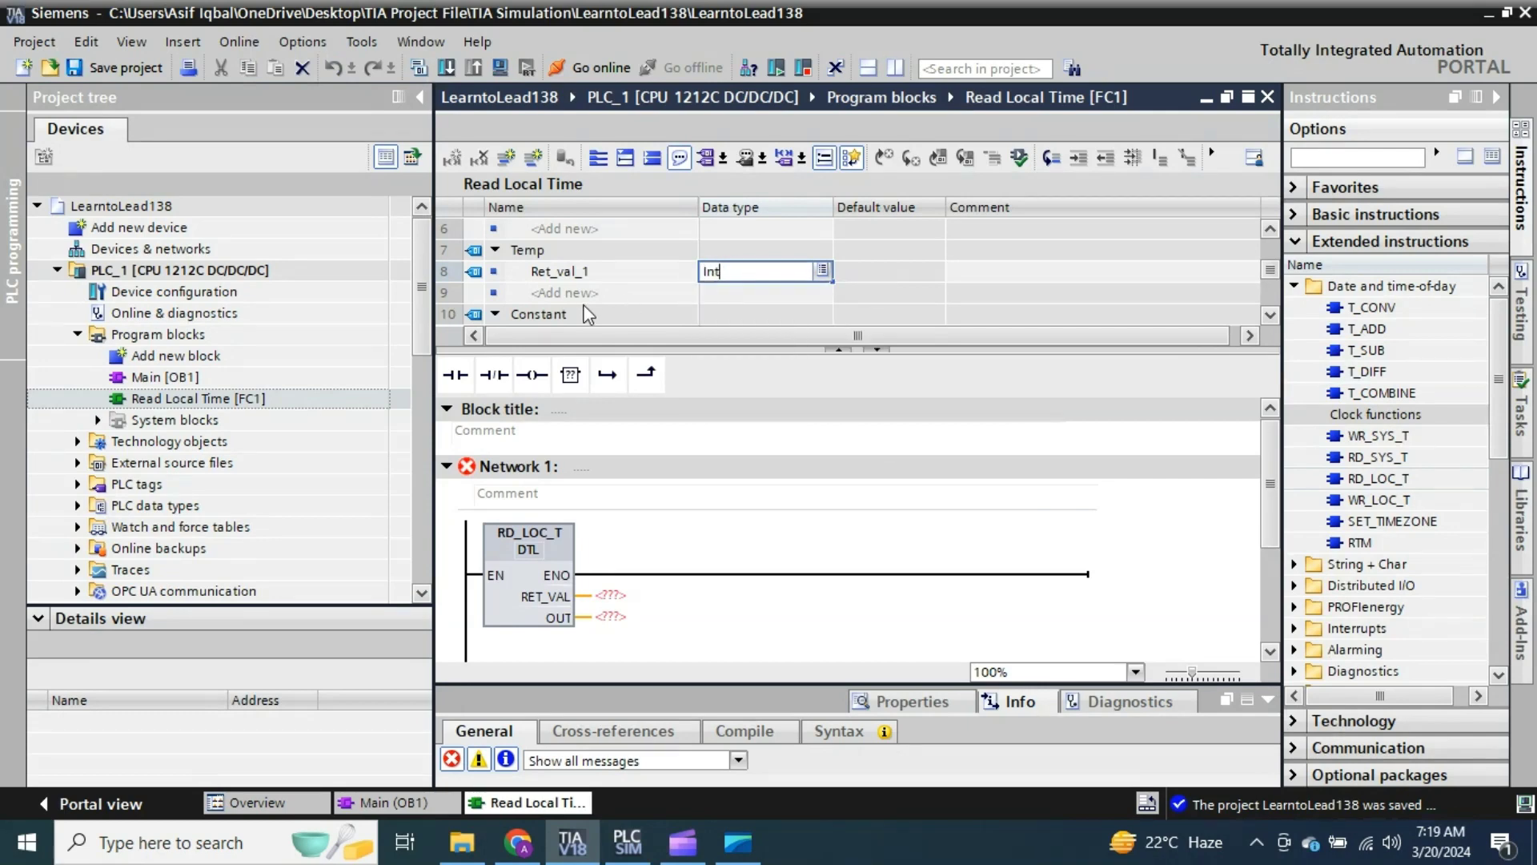
Step: Declare temp variable Local_Time with data type DTL
left_click(592, 294)
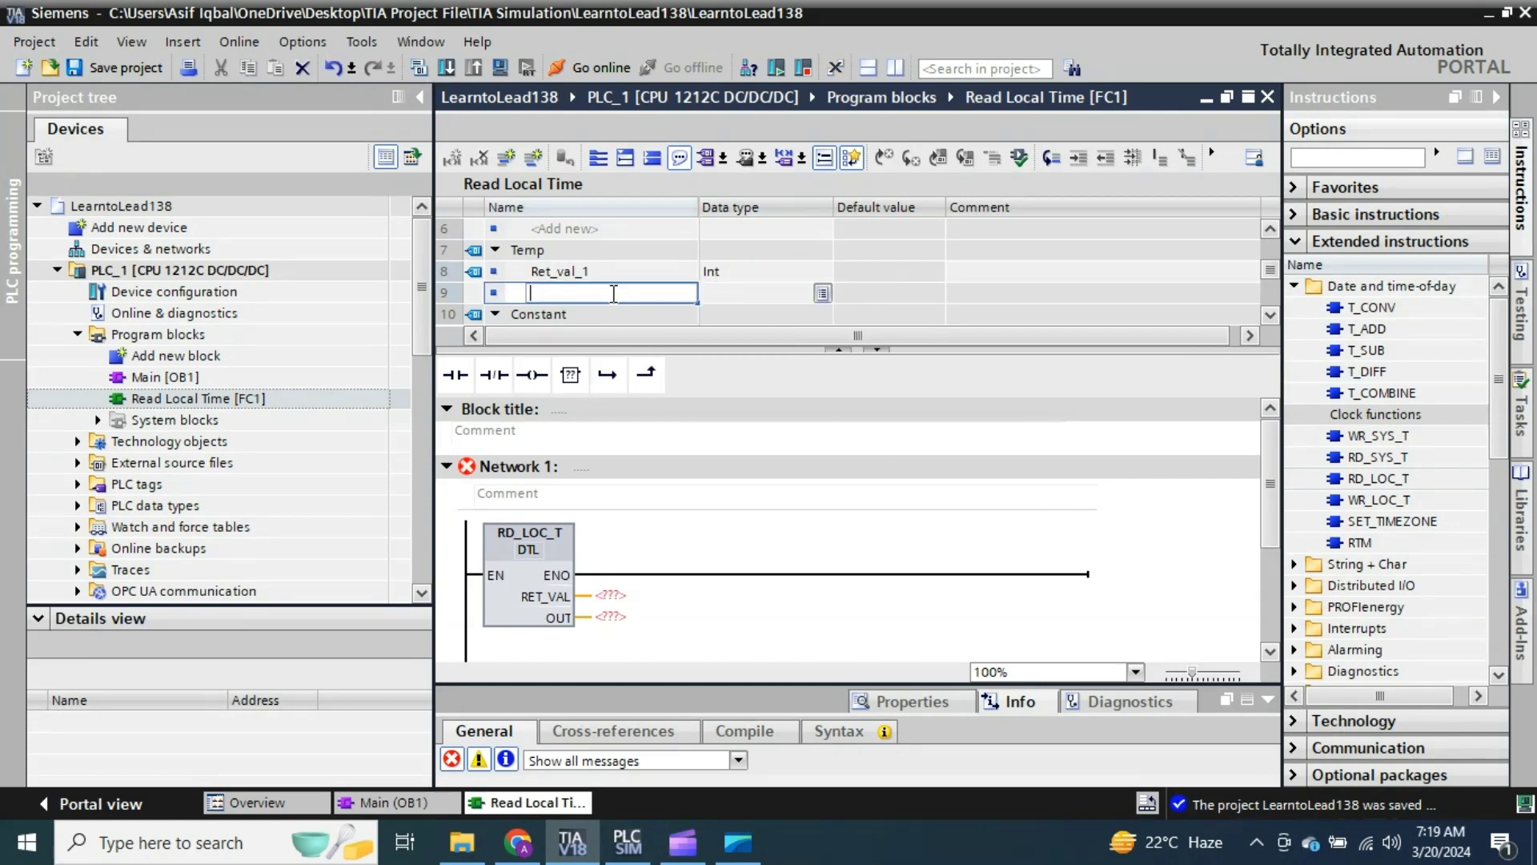
type("Loca")
type("l t")
type("_Ti")
type("me")
key("Return")
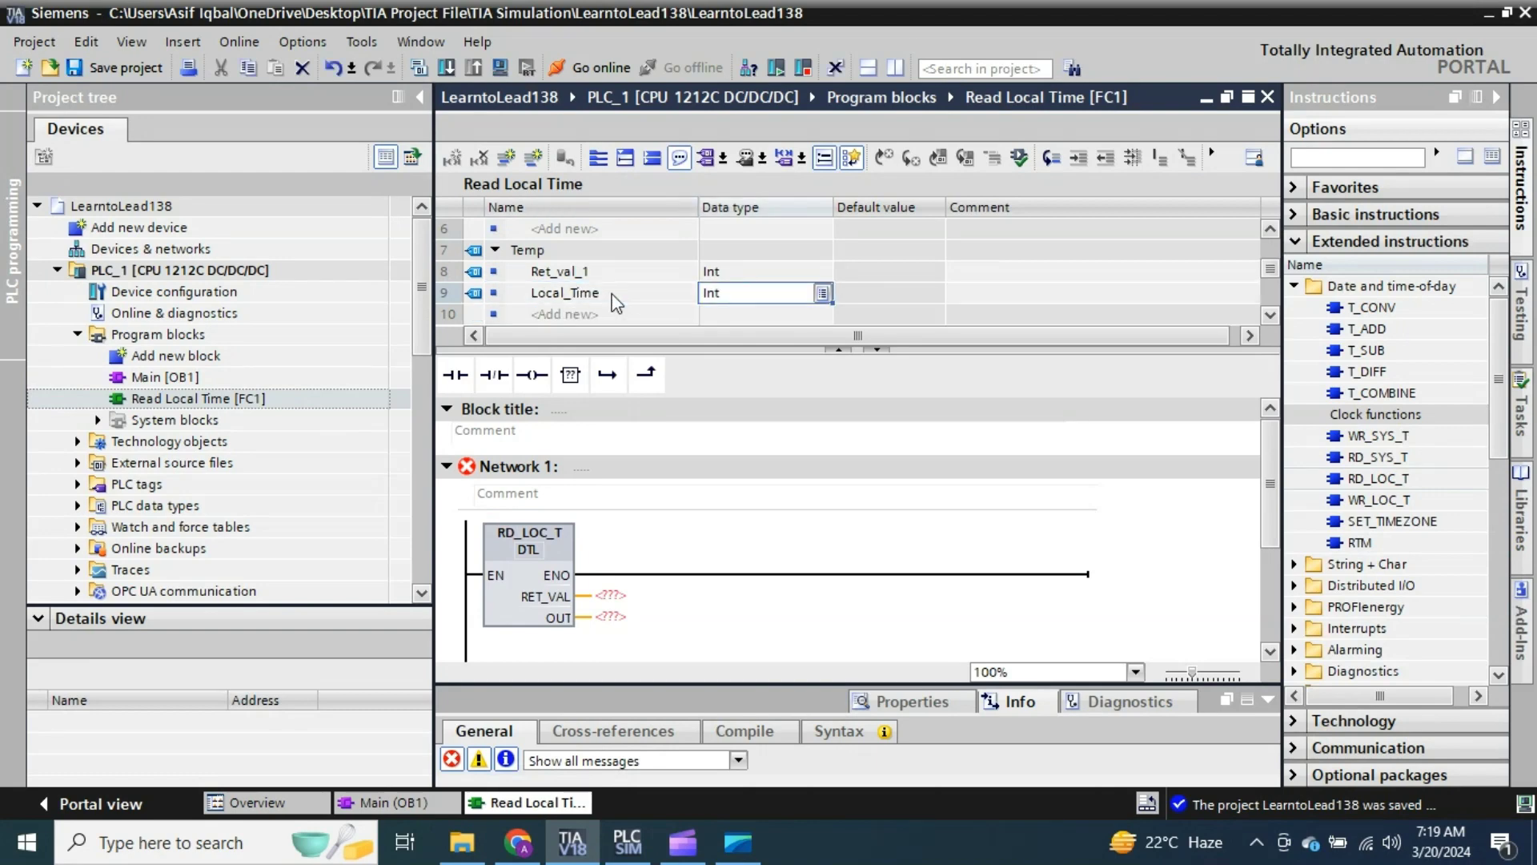
left_click(735, 293)
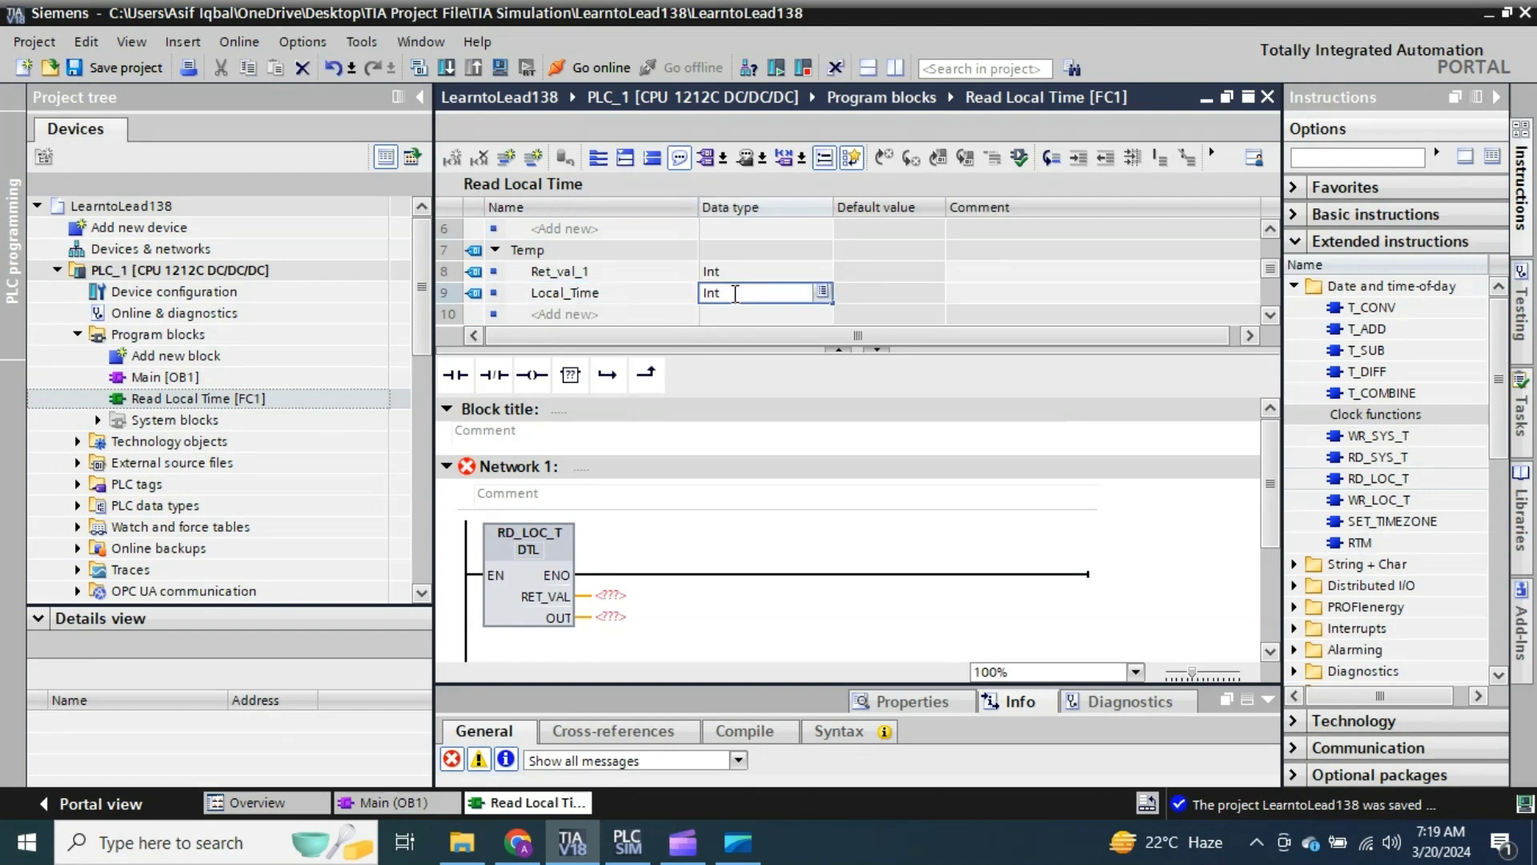
key("BackSpace")
key("BackSpace")
type("DTL")
key("Return")
key("Return")
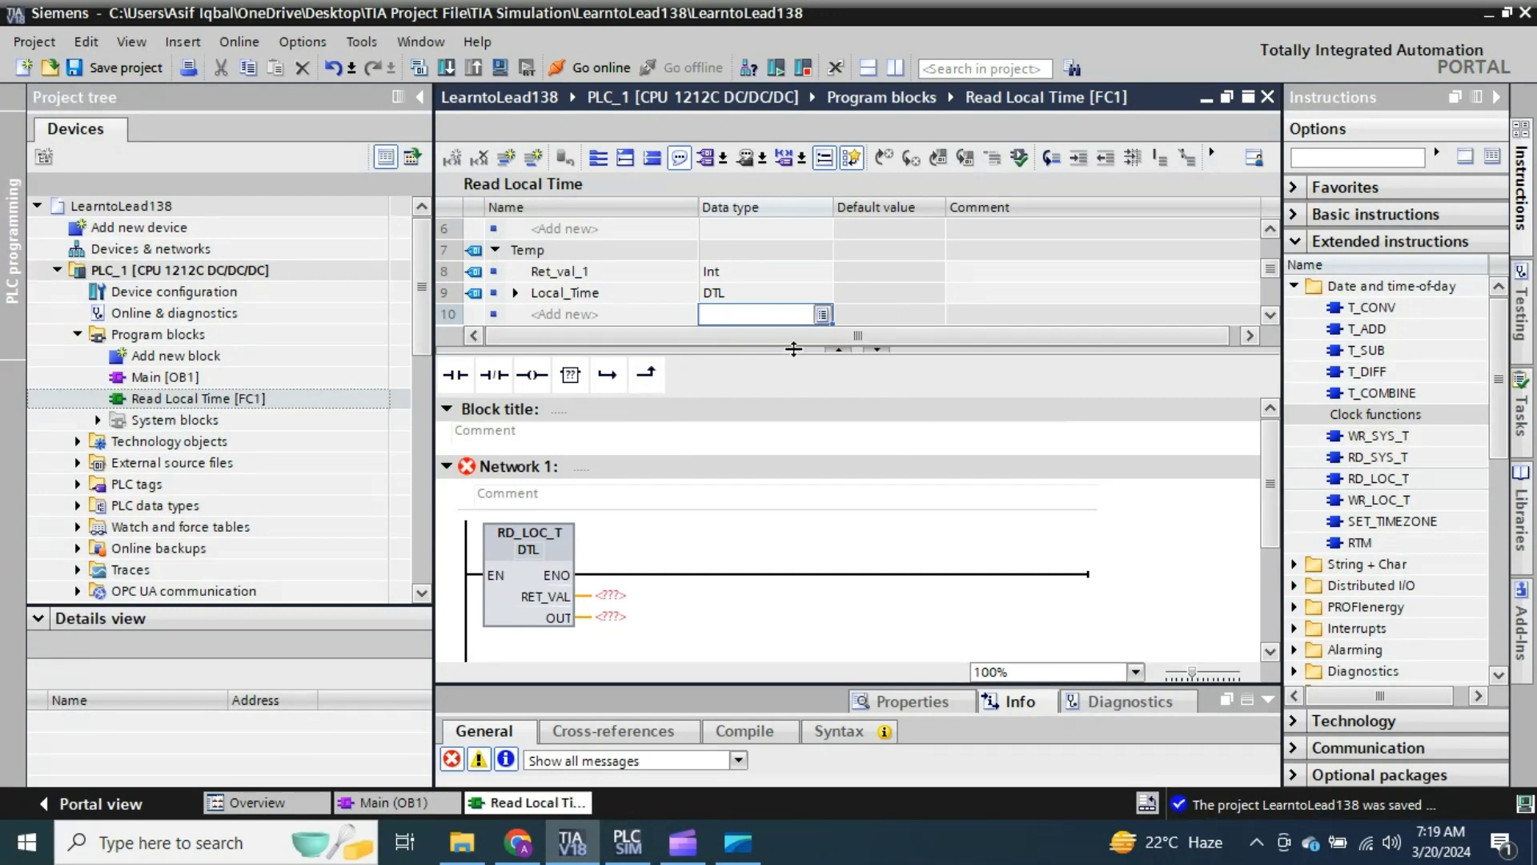
Step: Expand Local_Time to inspect its date fields, then collapse it again
left_click_drag(794, 348, 794, 382)
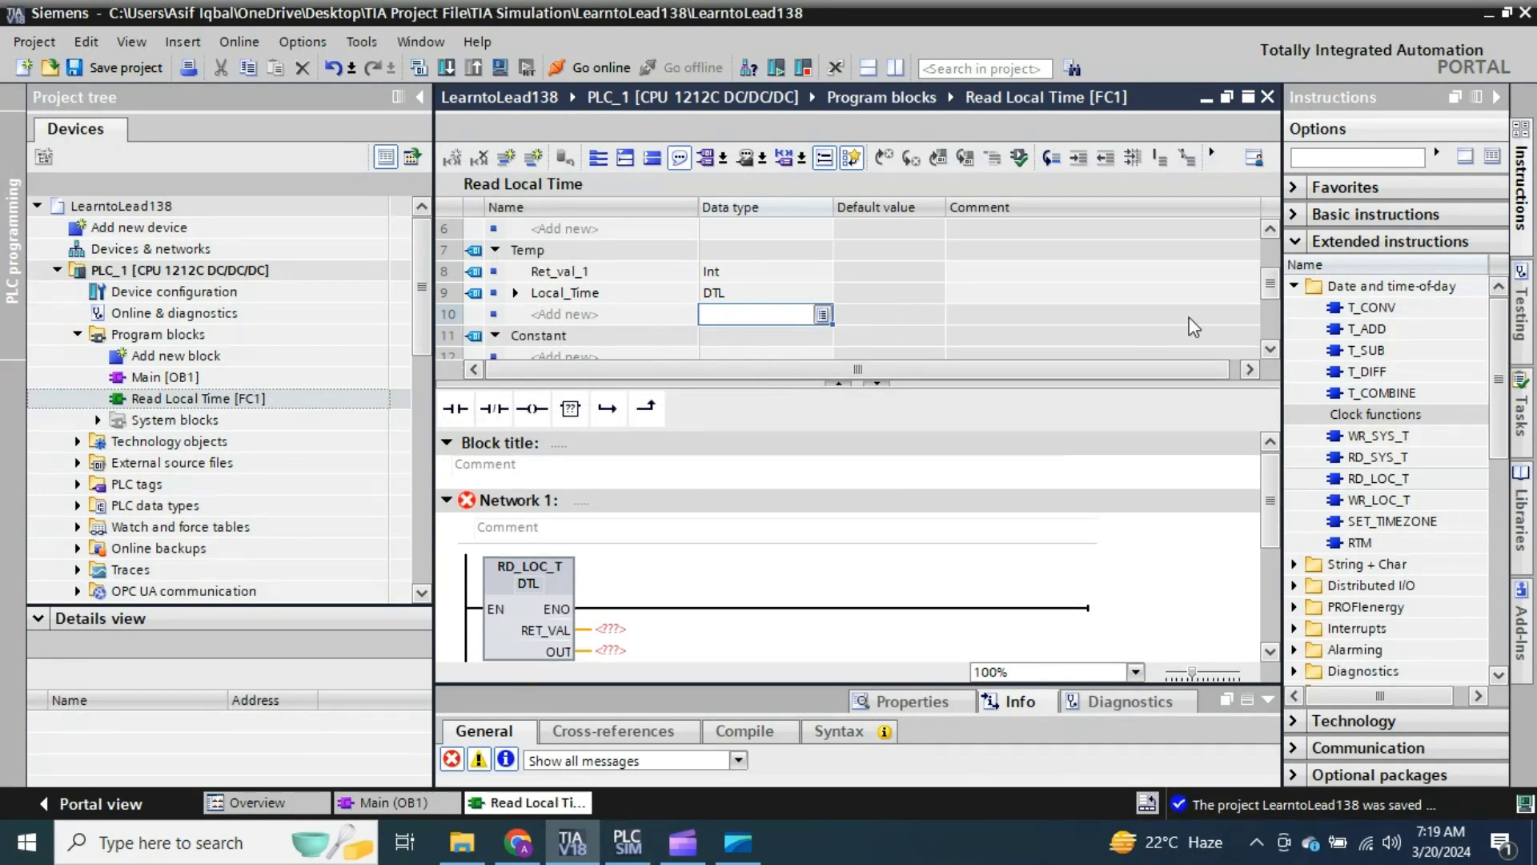
left_click(1269, 349)
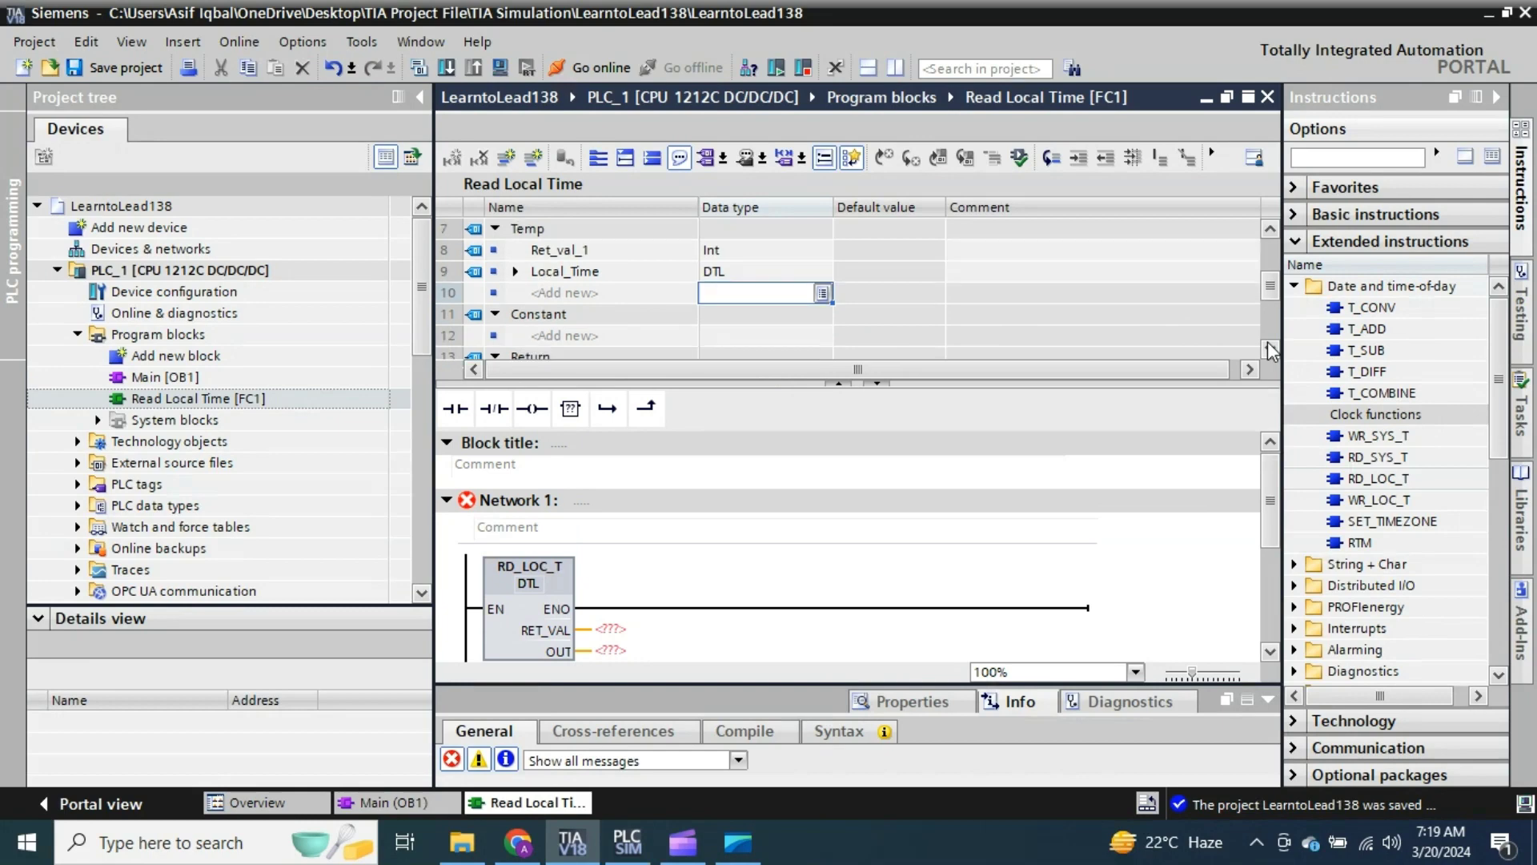
left_click(513, 271)
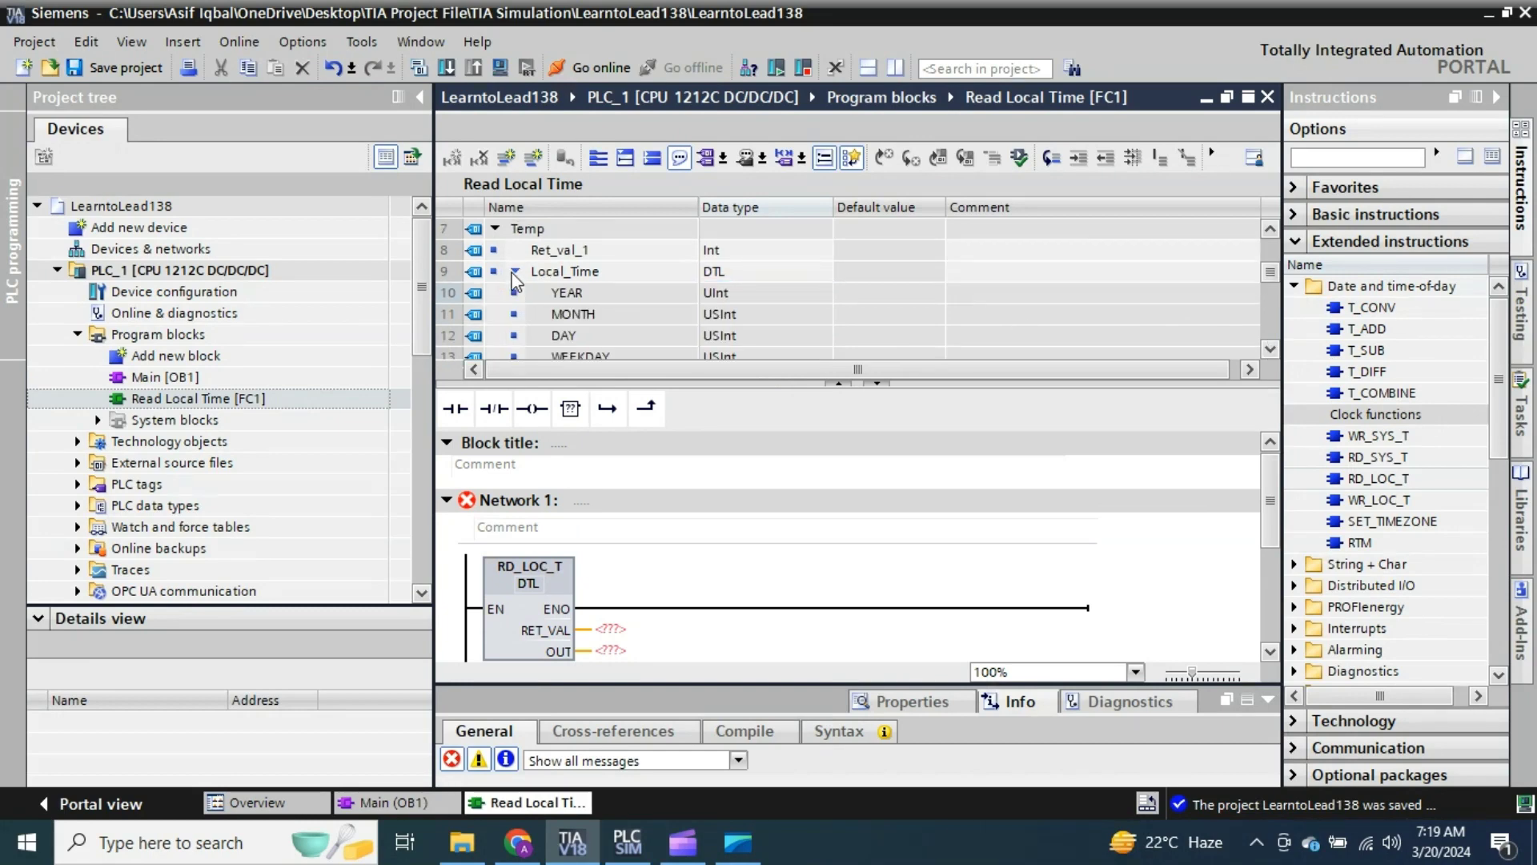
left_click(1270, 351)
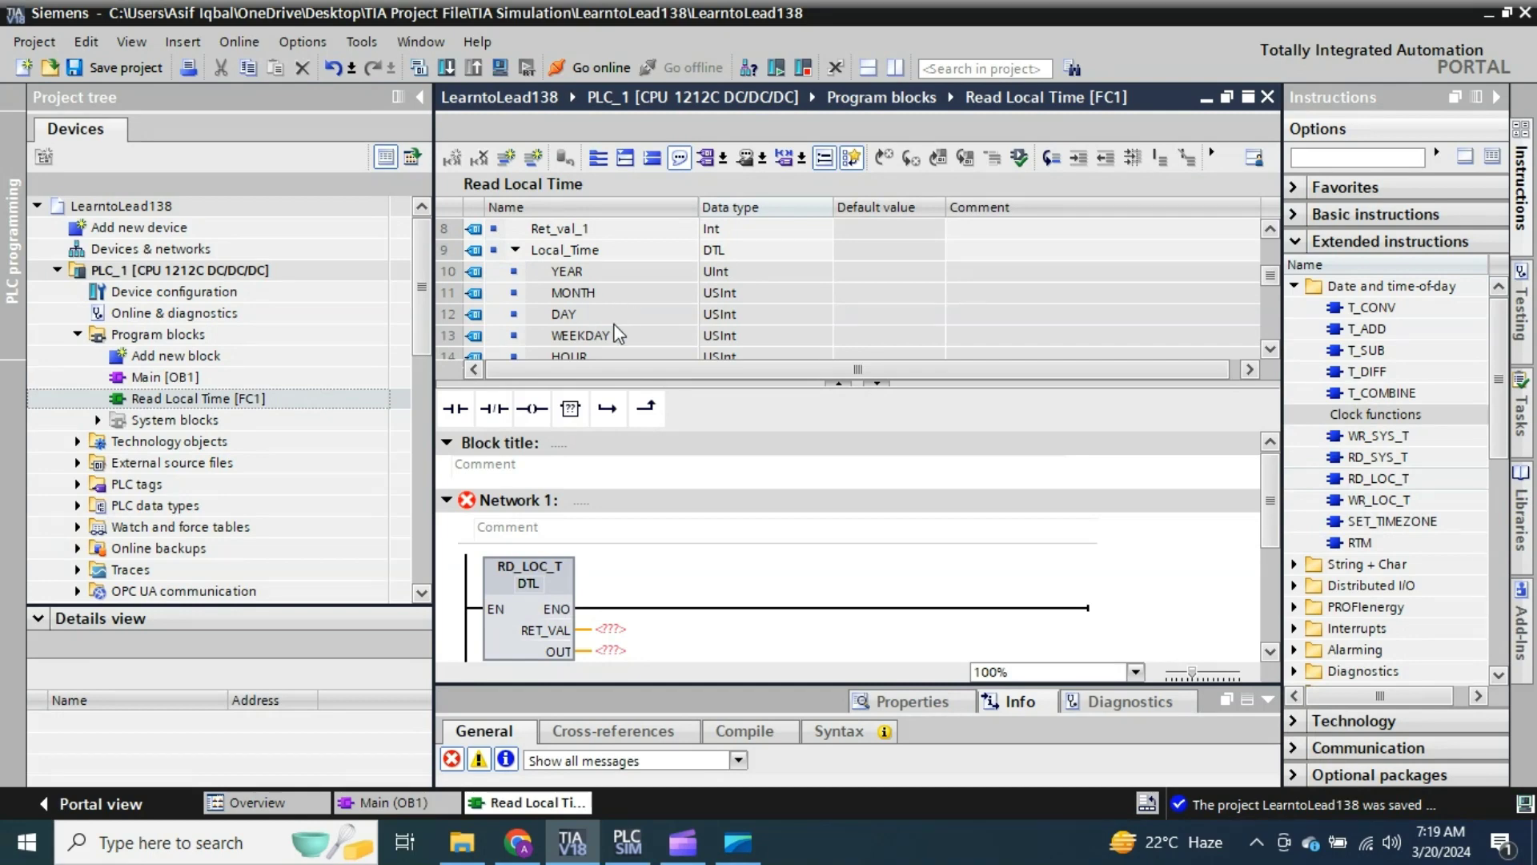
left_click(1269, 349)
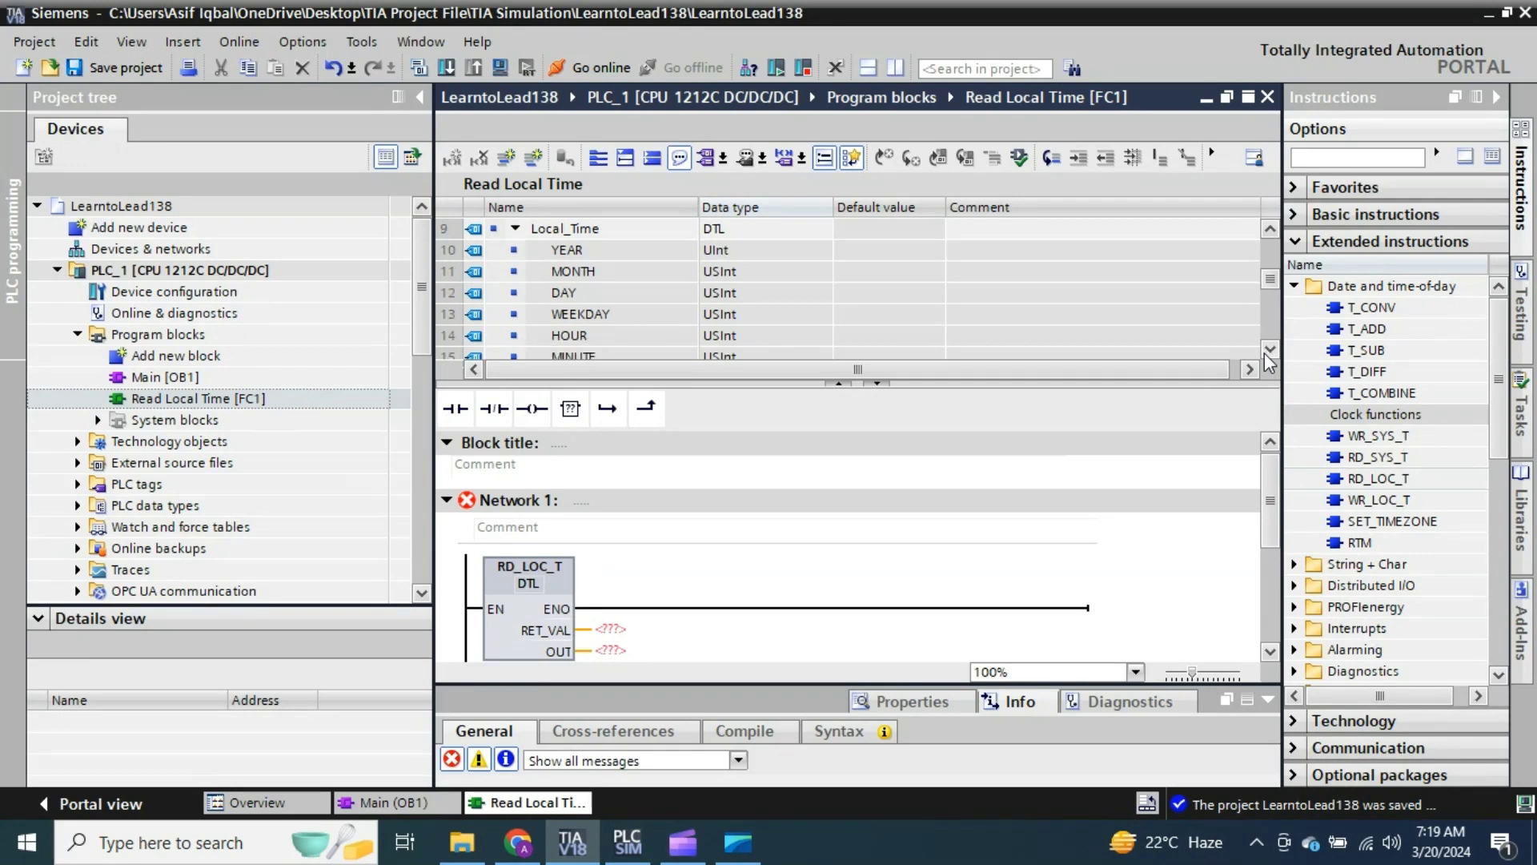
left_click(1270, 349)
left_click(1270, 349)
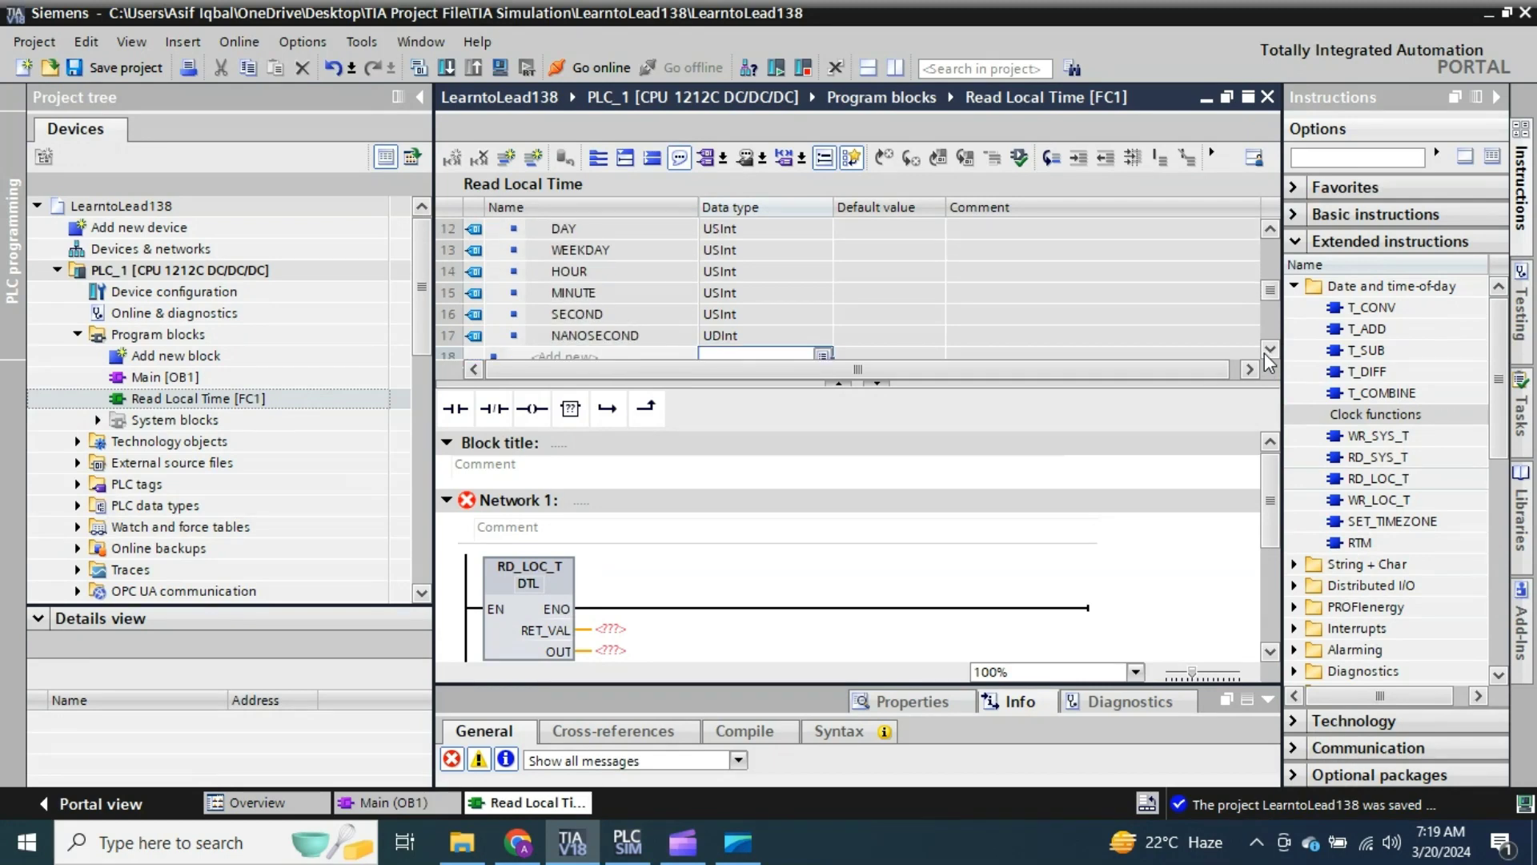
scroll(577, 264, "up", 1)
scroll(576, 264, "up", 2)
left_click(515, 229)
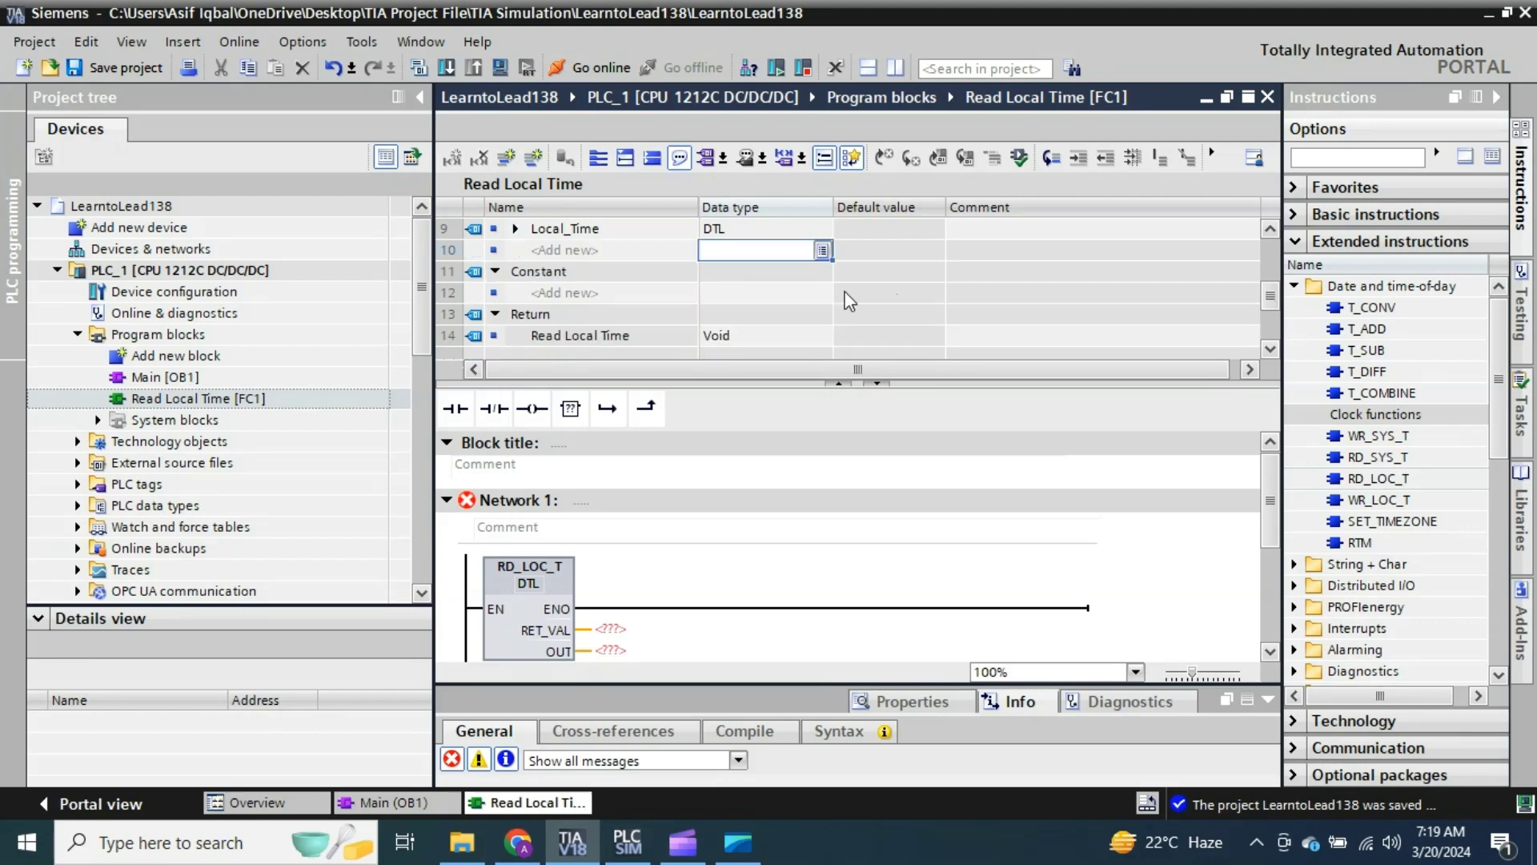
left_click(1269, 231)
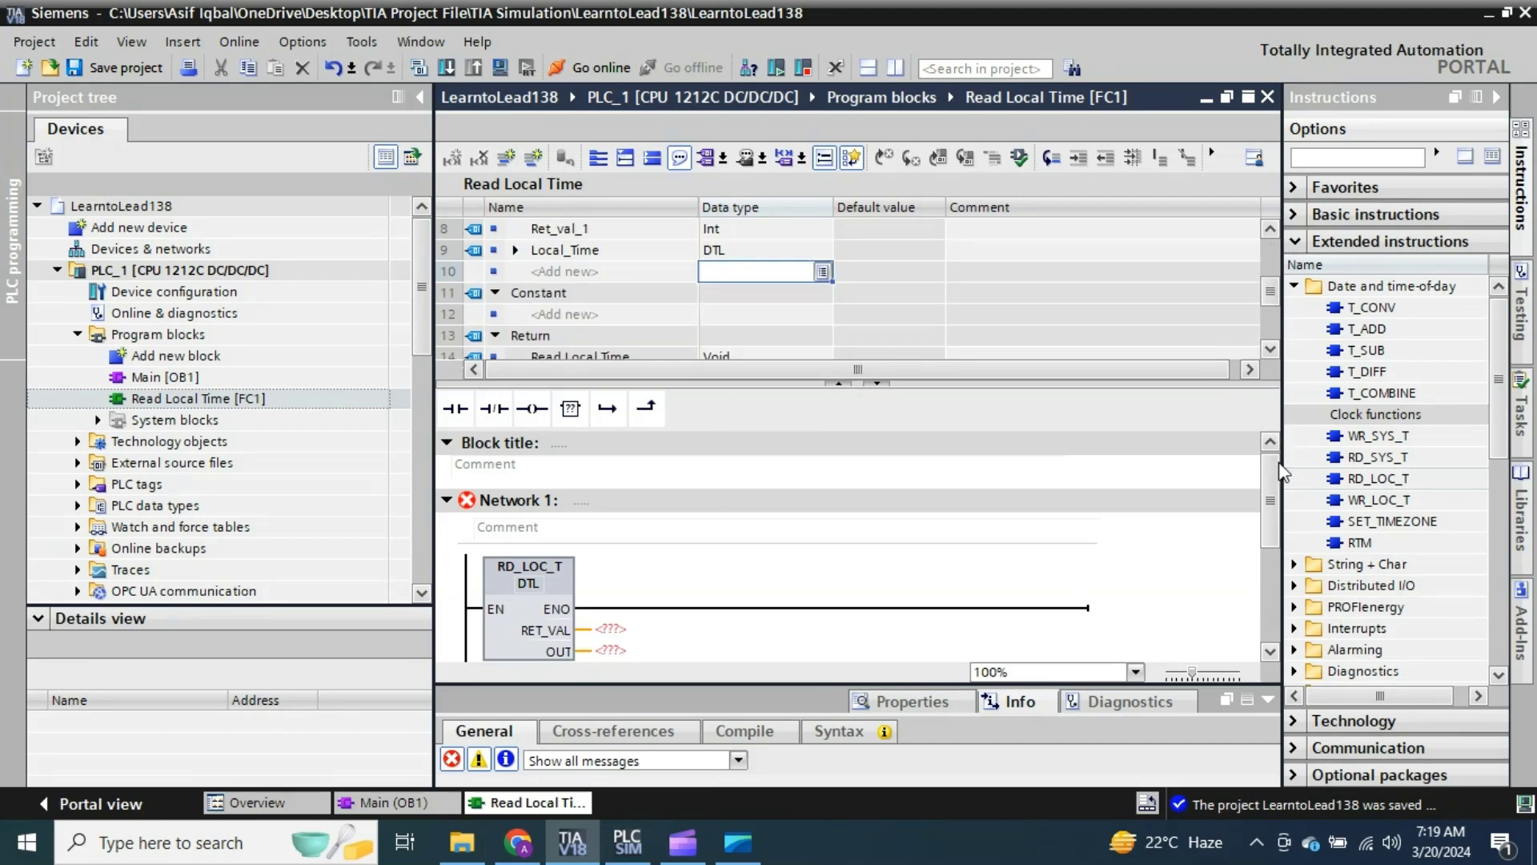
left_click(1270, 229)
Step: Connect #Ret_val_1 to RET_VAL and #Local_Time to OUT on the RD_LOC_T box
left_click_drag(564, 251, 660, 468)
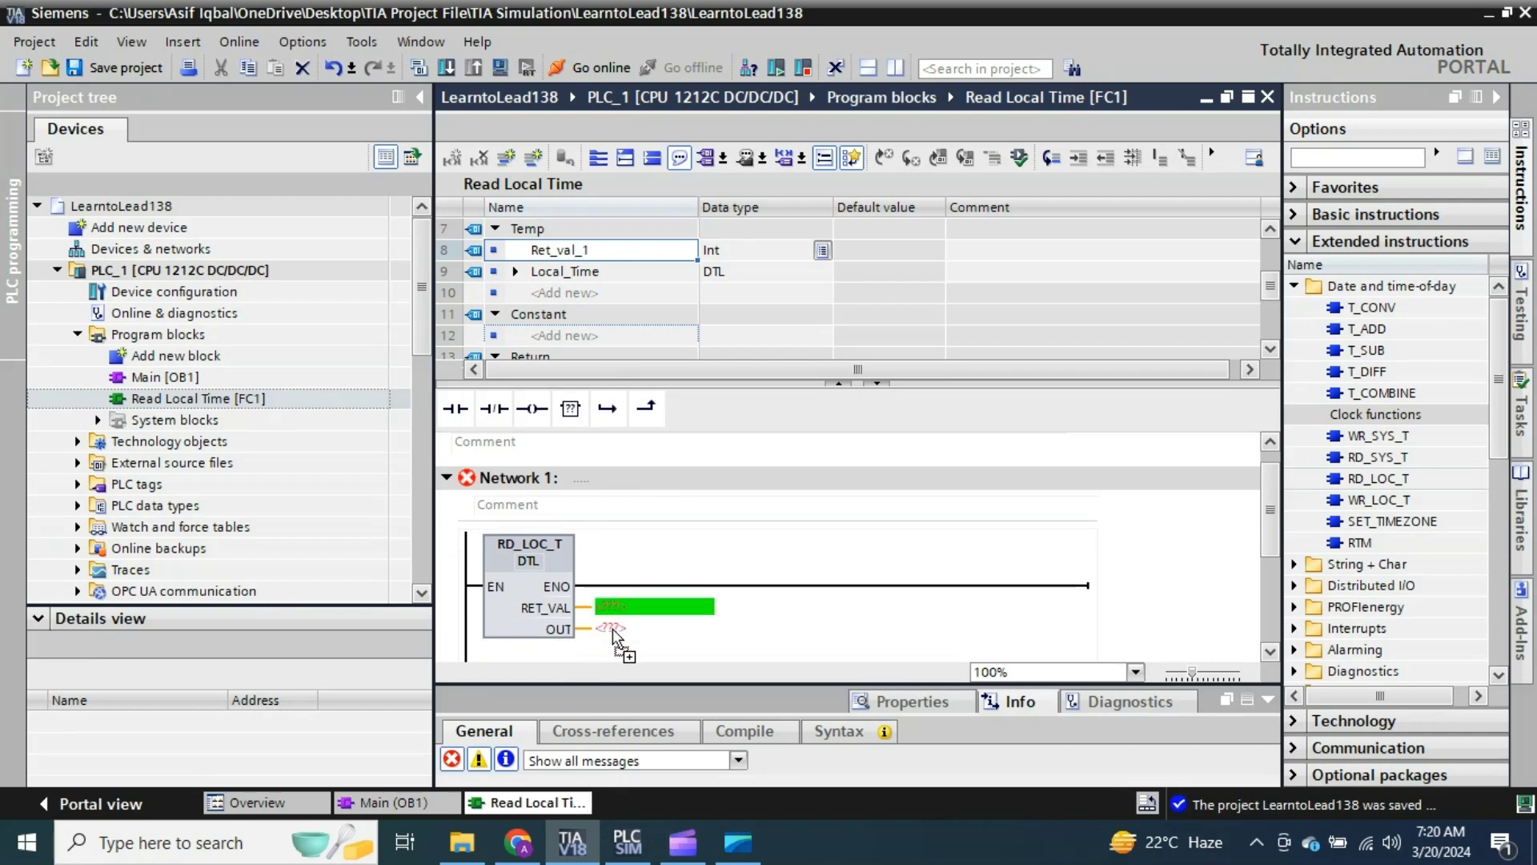
left_click_drag(660, 468, 617, 483)
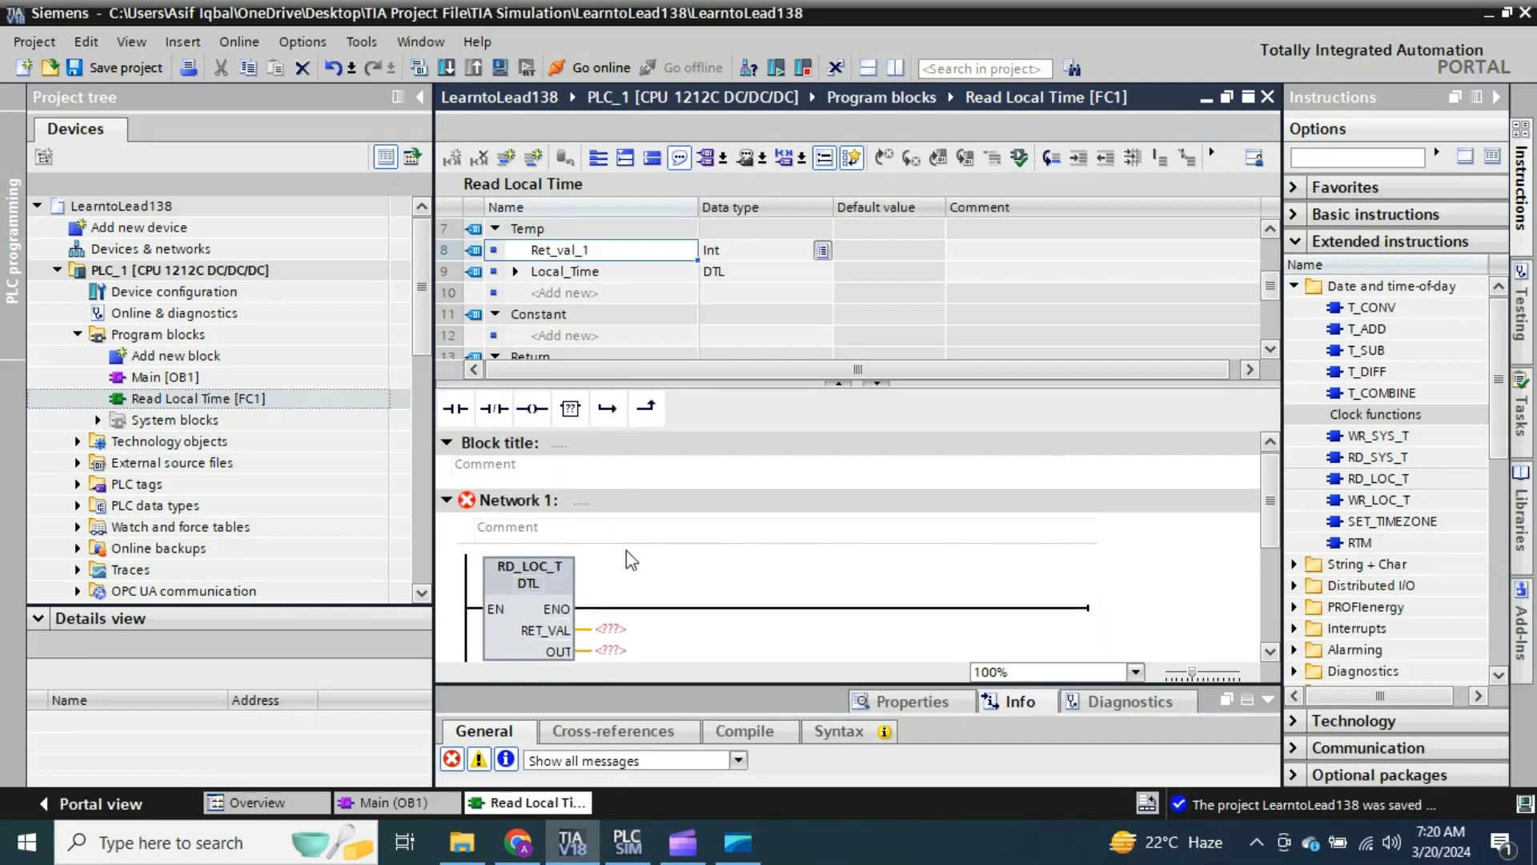
left_click_drag(568, 271, 614, 623)
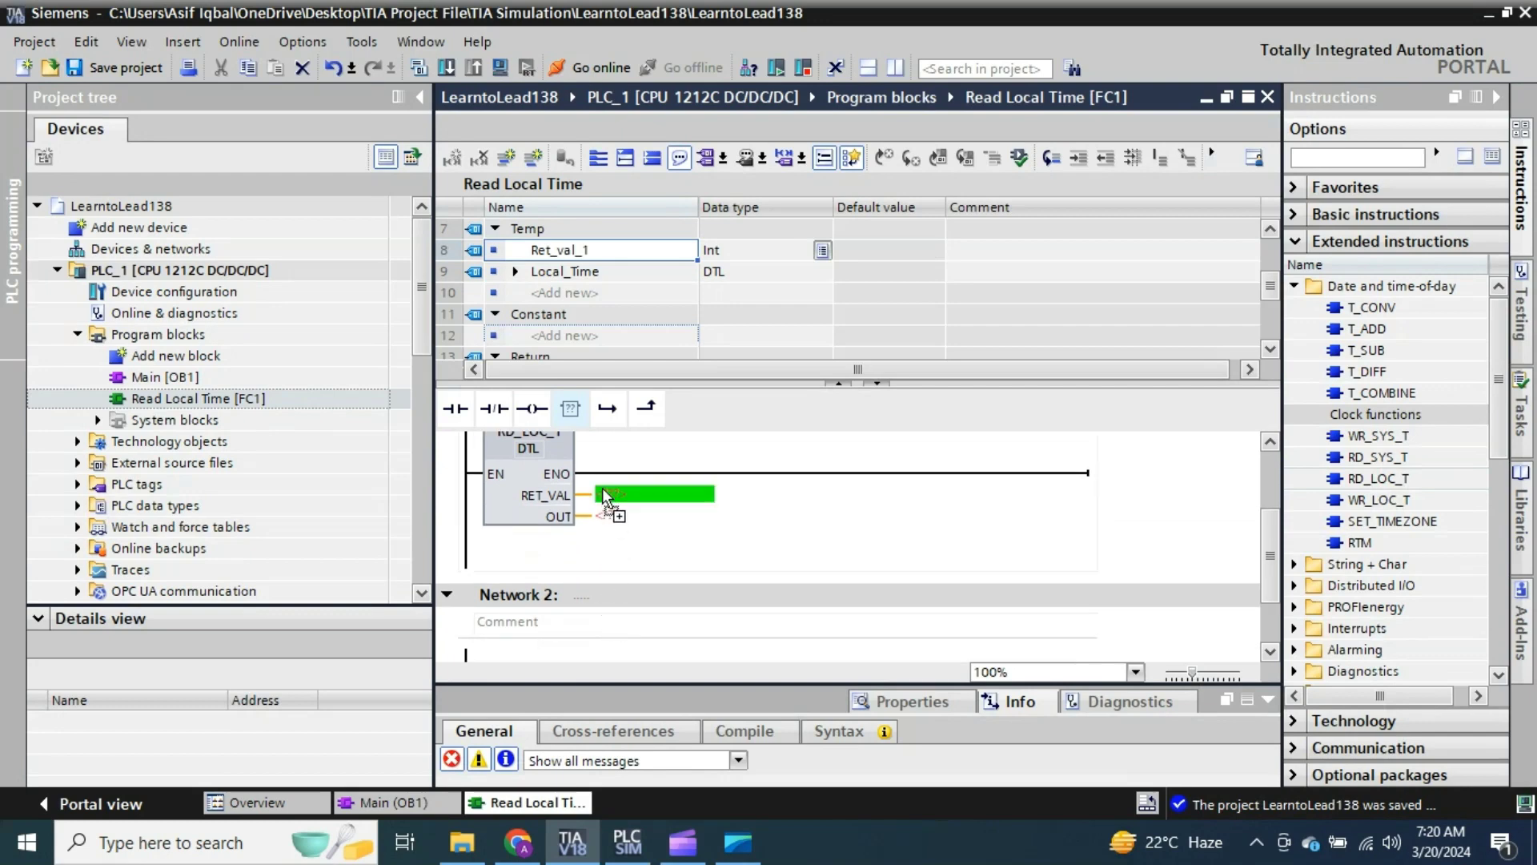
left_click_drag(612, 623, 602, 490)
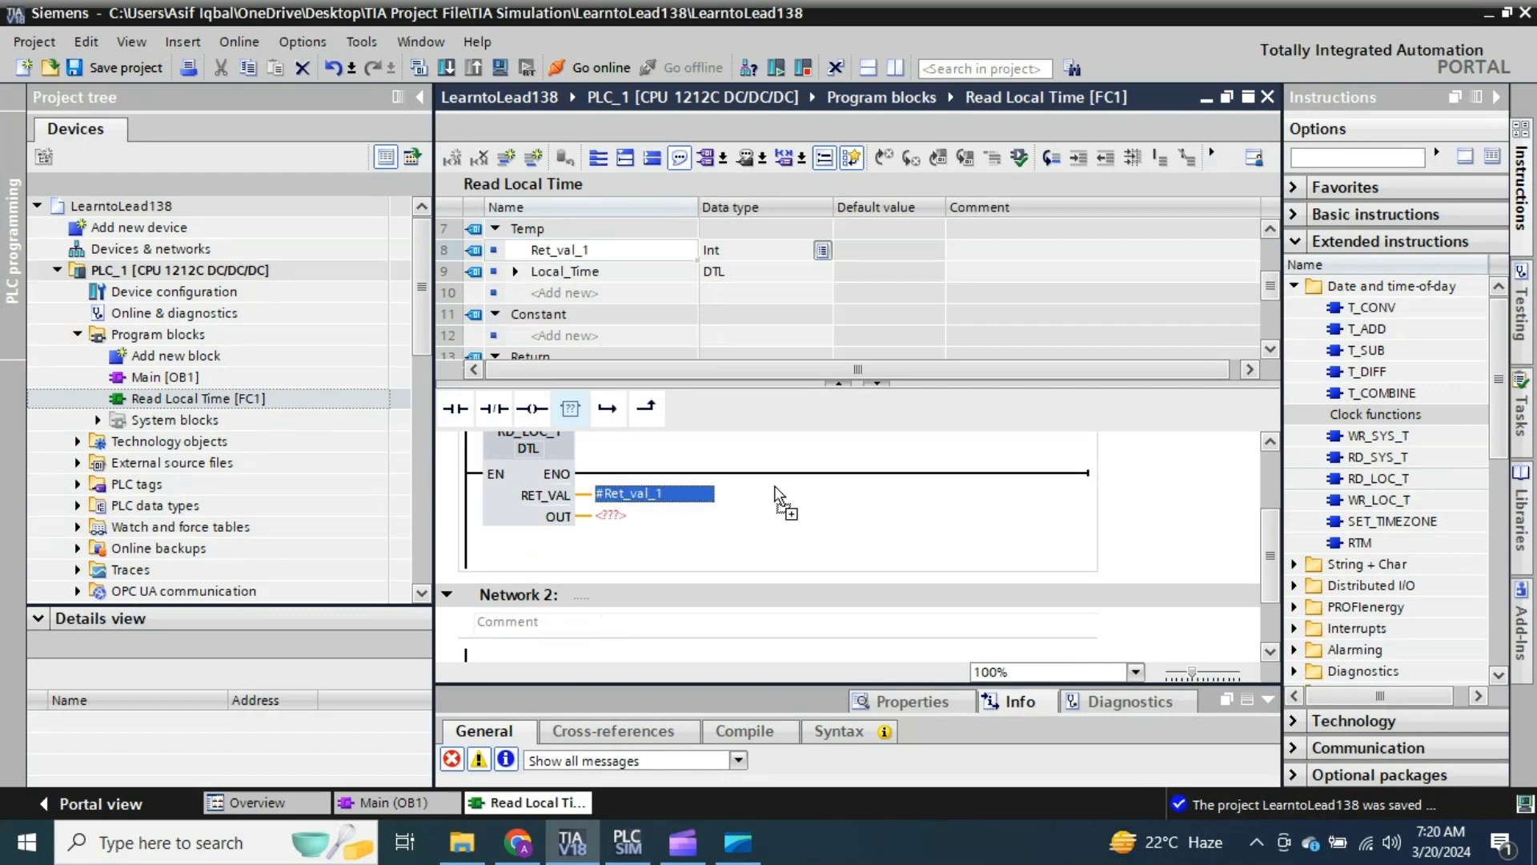
left_click(580, 274)
left_click_drag(580, 275, 621, 512)
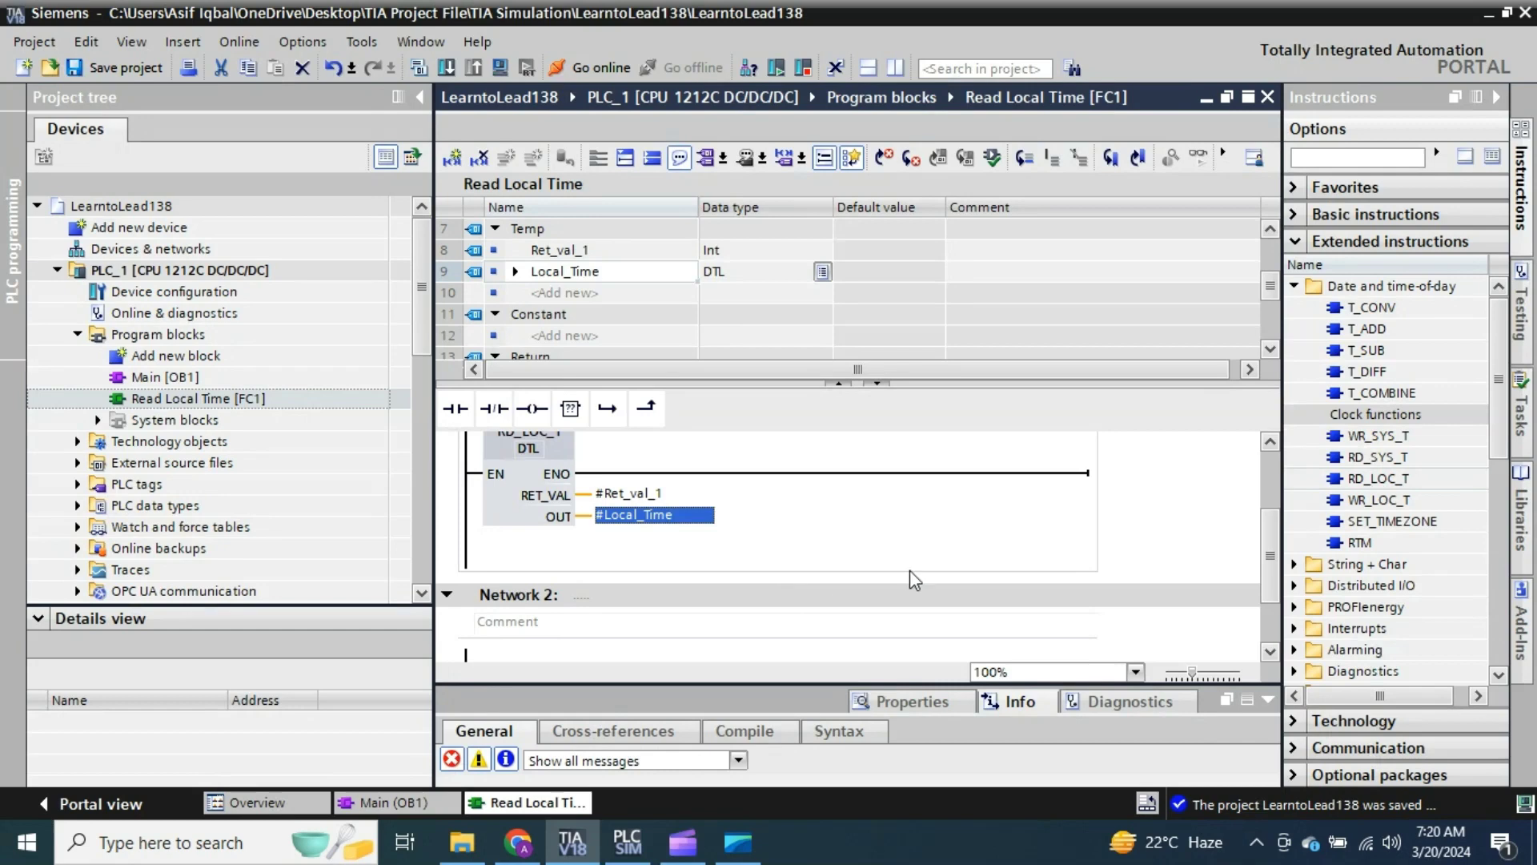
scroll(1271, 529, "up", 2)
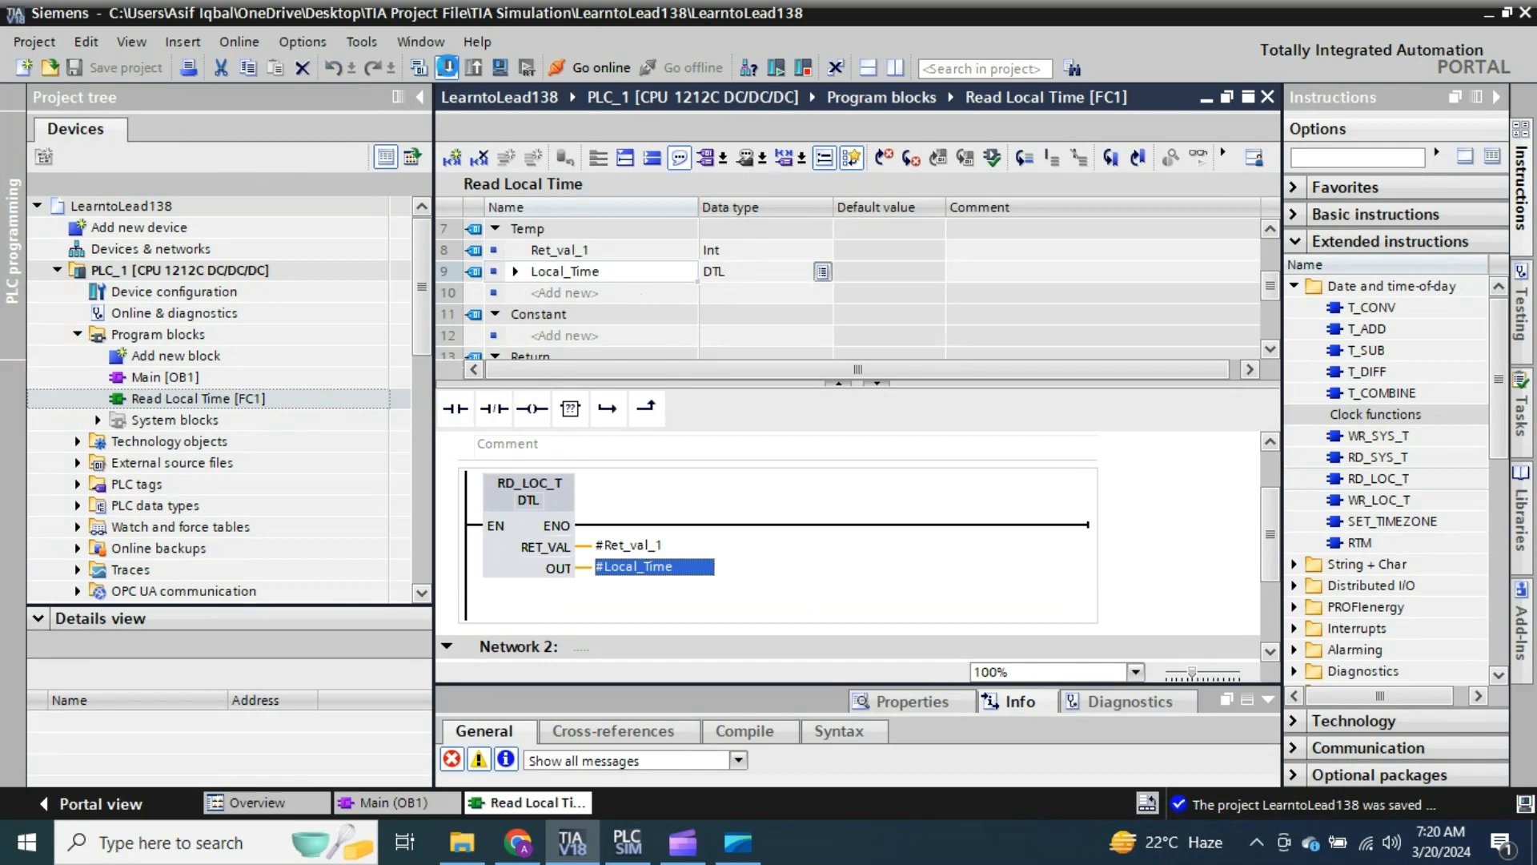
Step: Download the program to PLC_1, toggle monitoring on and off, then go offline
left_click(446, 67)
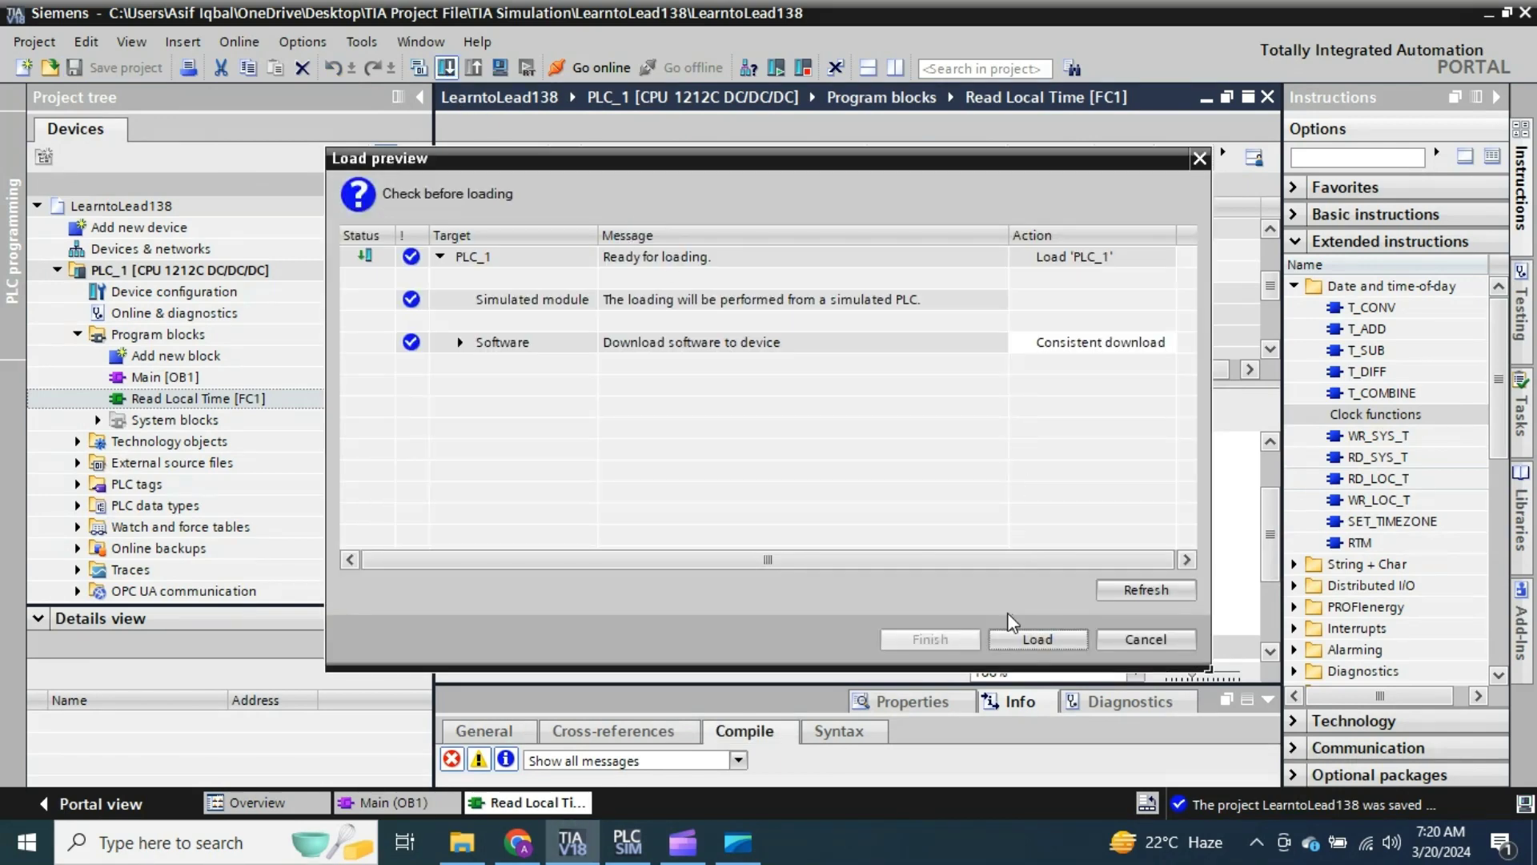
left_click(1030, 638)
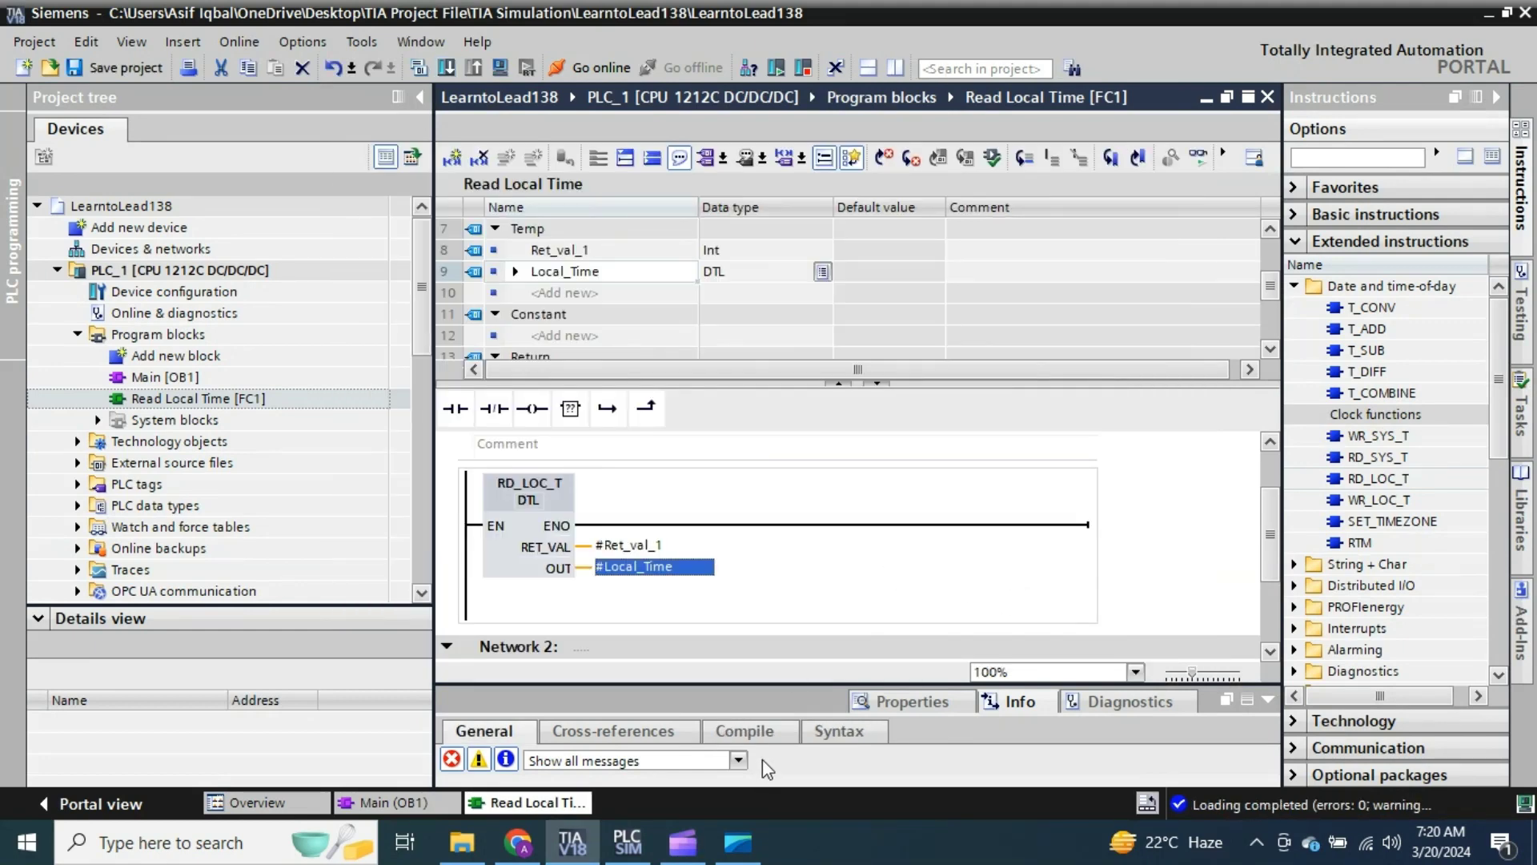
left_click(1198, 157)
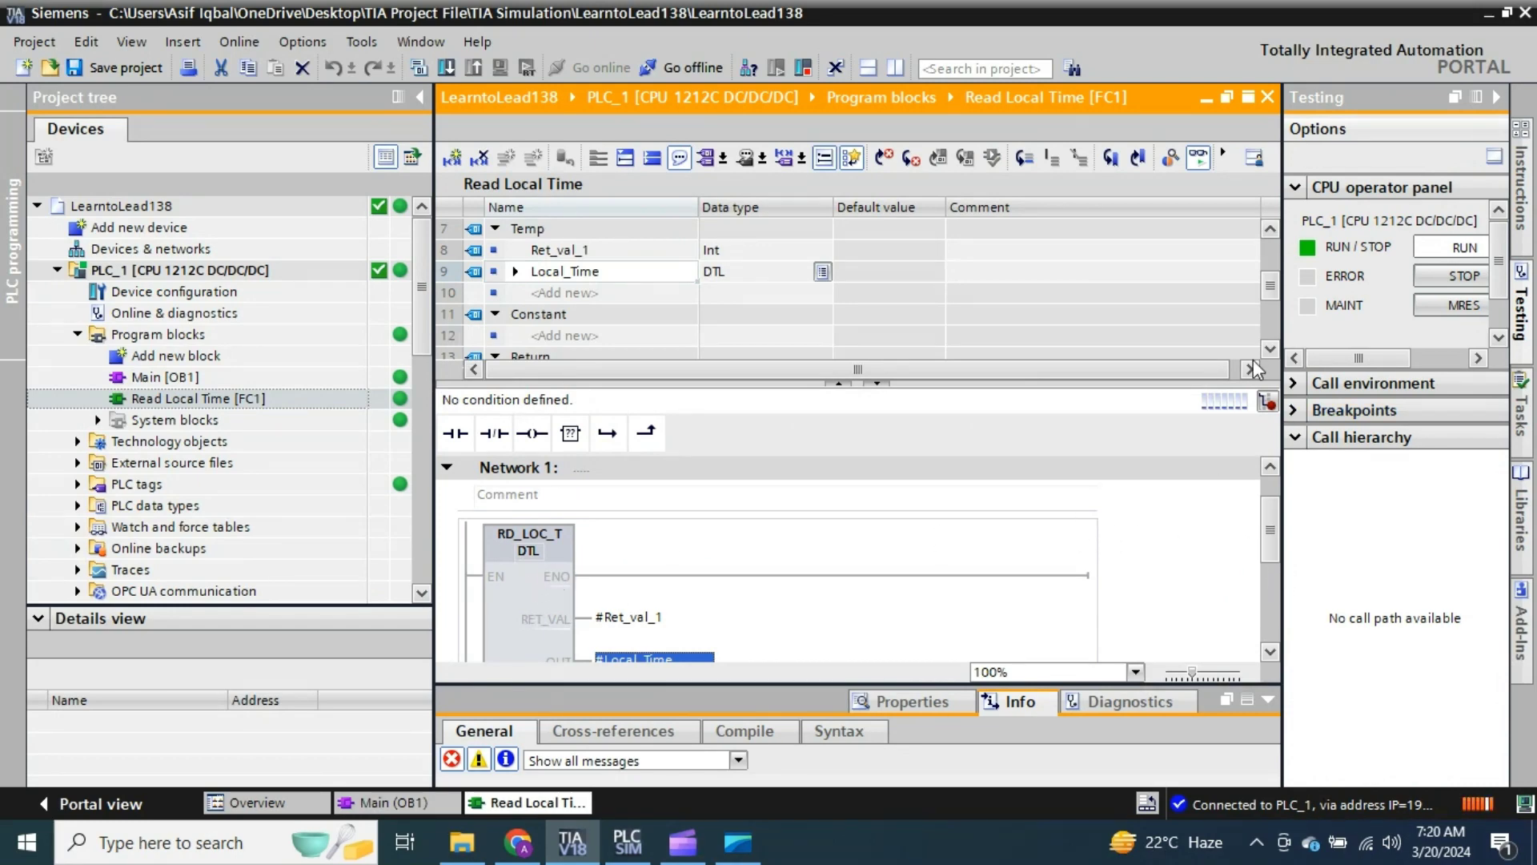
left_click(1198, 163)
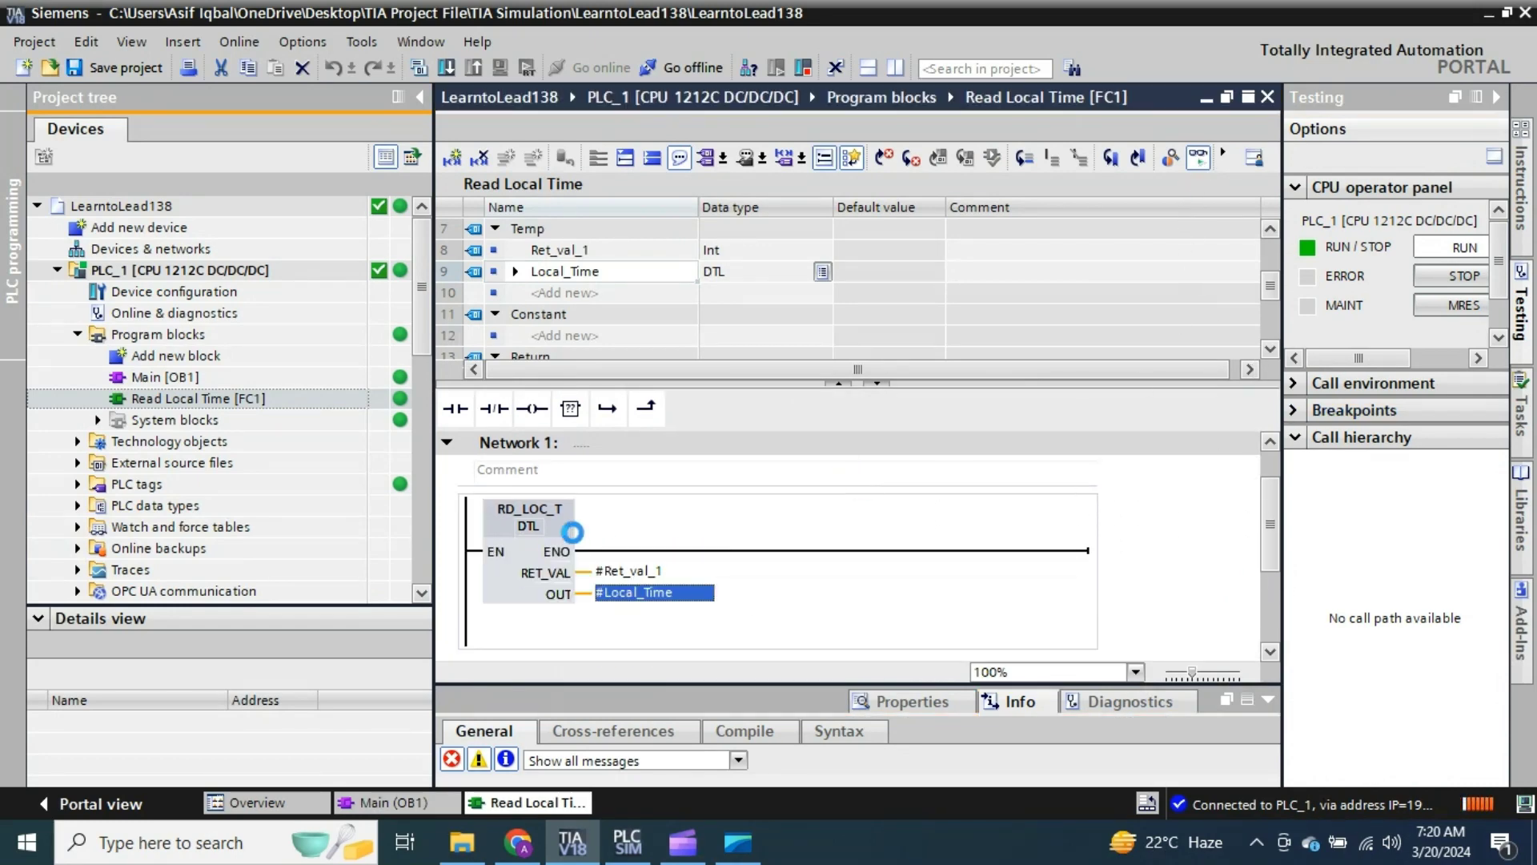
key("ctrl+m")
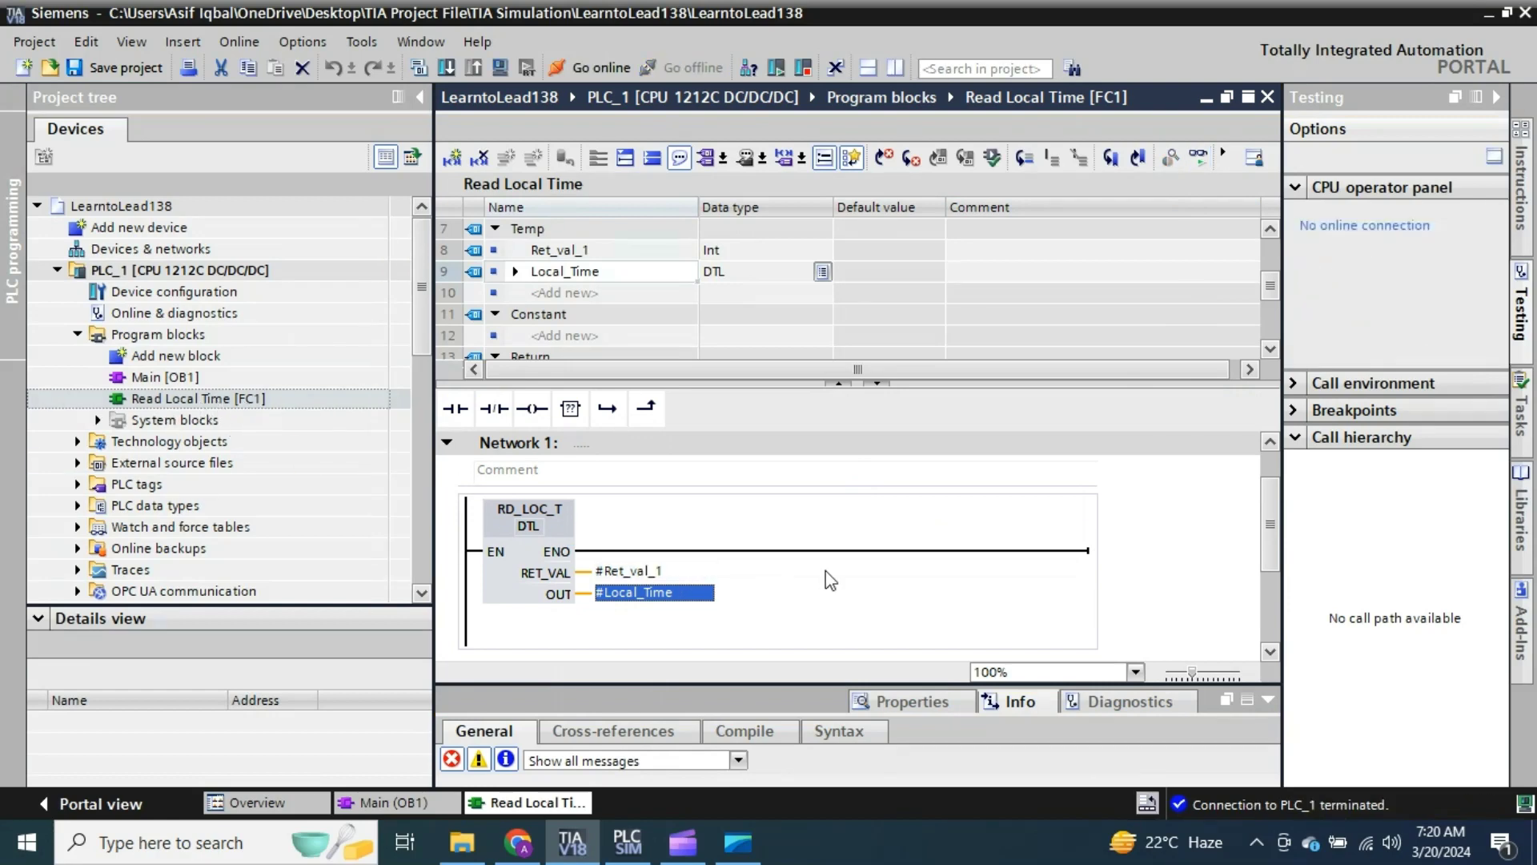
Step: Call Read Local Time [FC1] on Network 3 of Main [OB1]
left_click(180, 377)
left_click(415, 798)
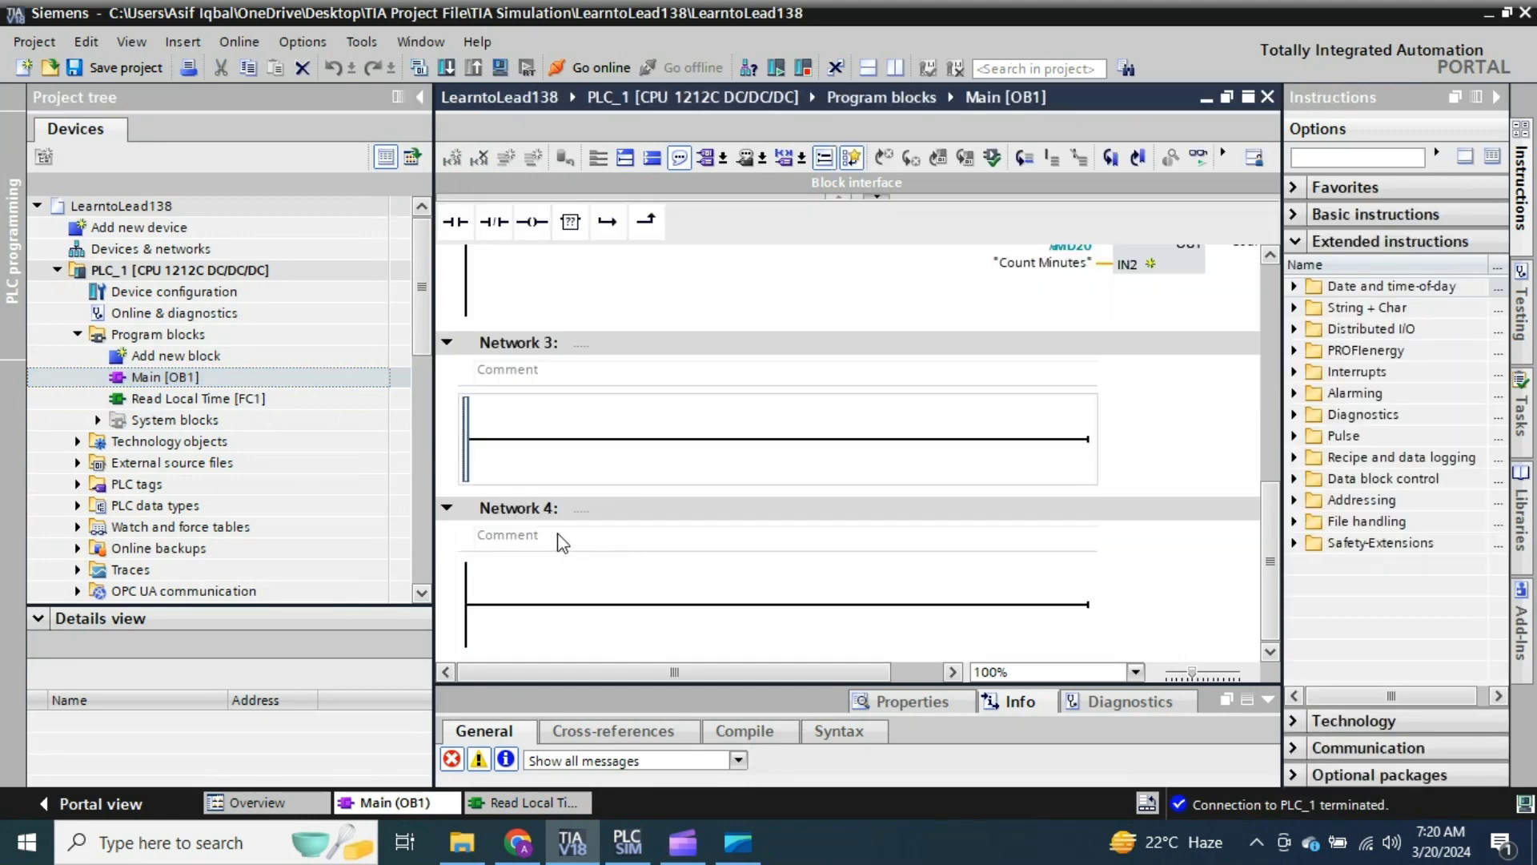
left_click(583, 438)
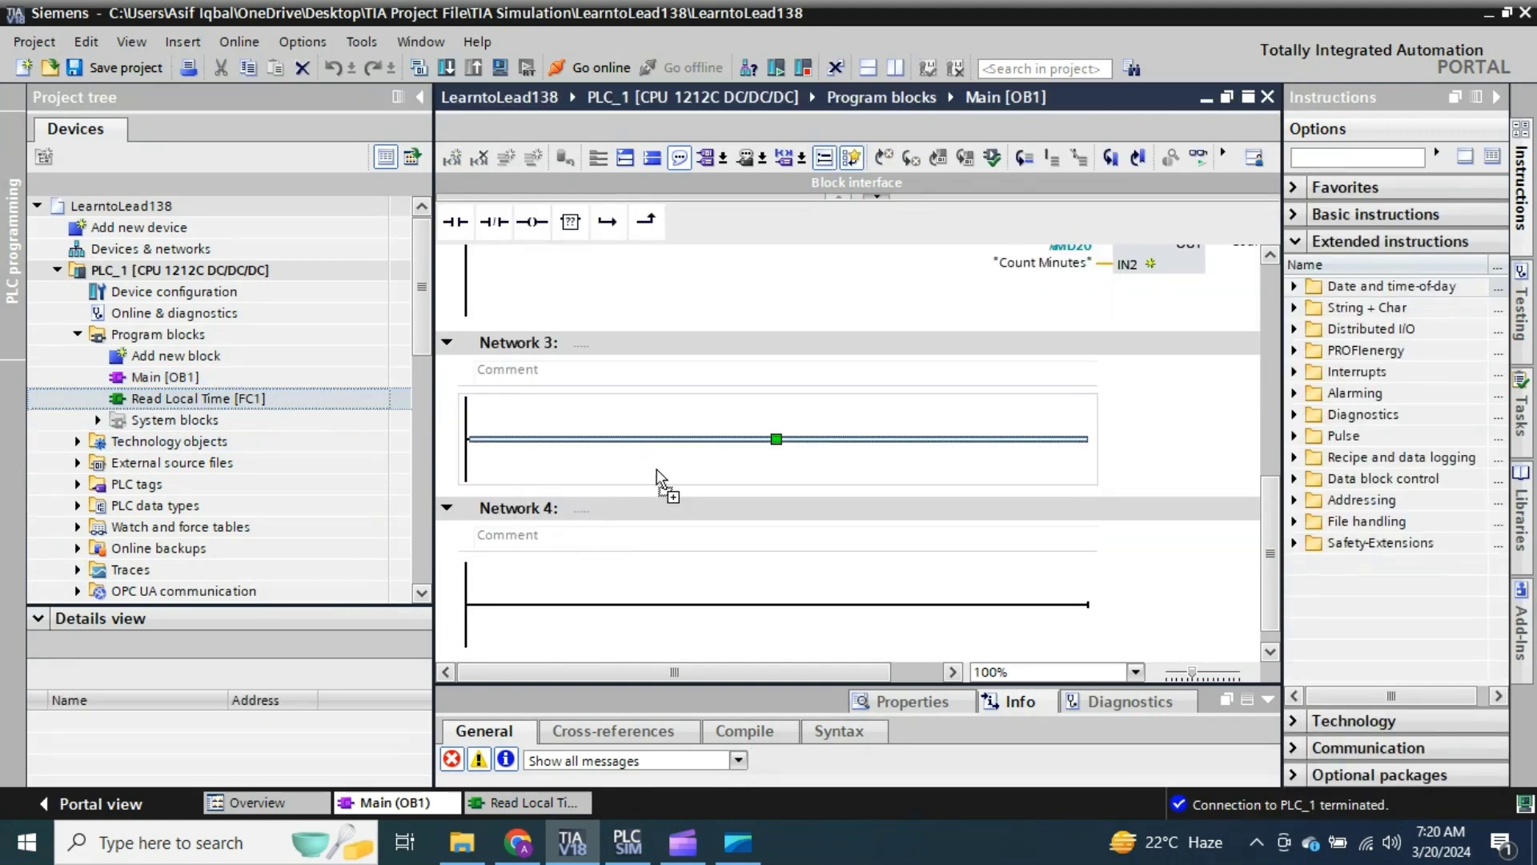
left_click_drag(226, 408, 668, 474)
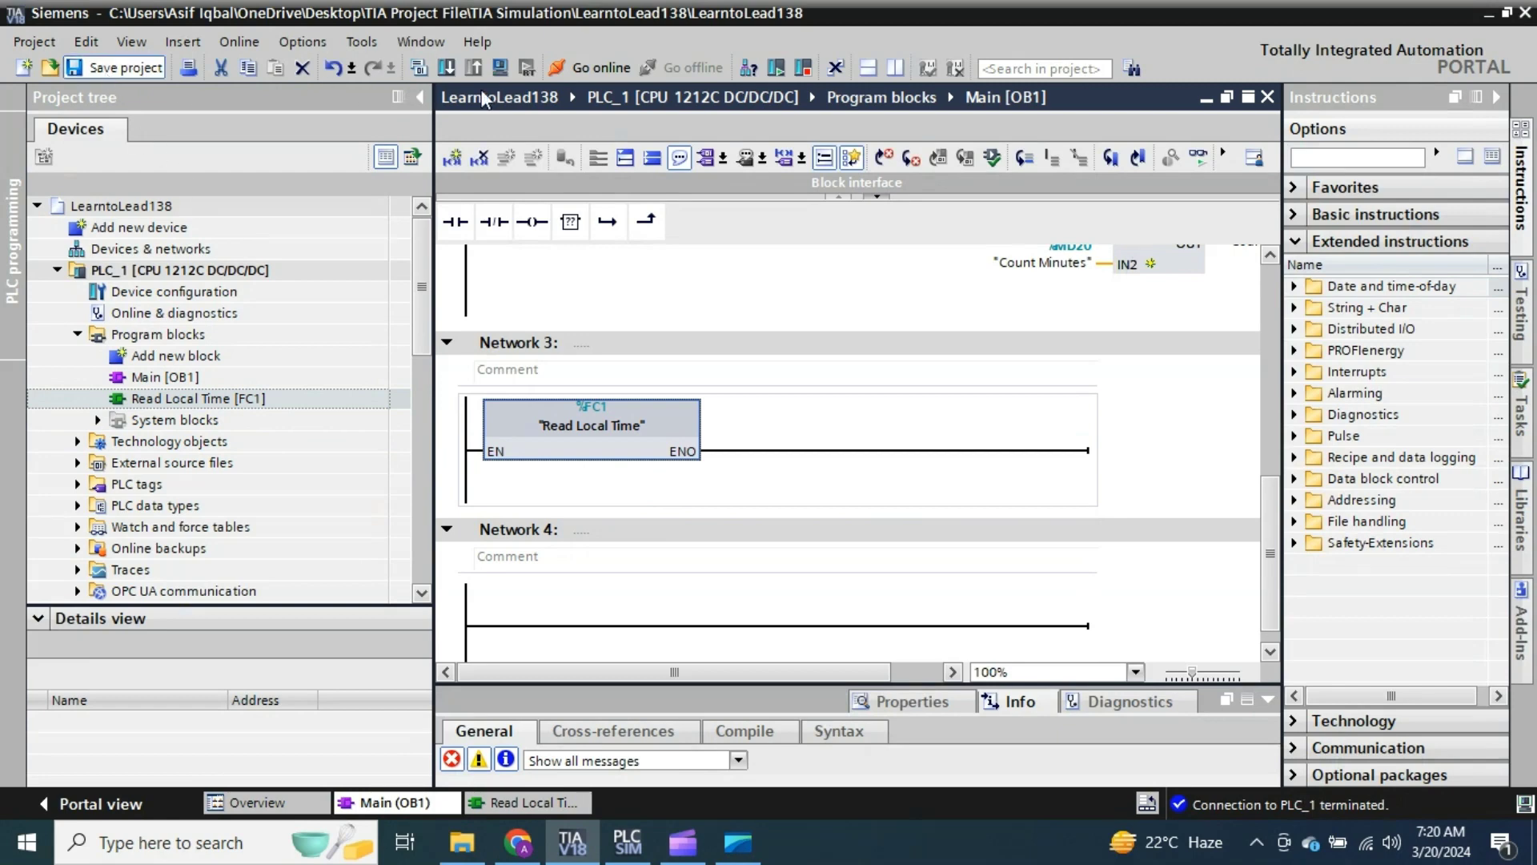
Step: Save the project, download it to PLC_1, and start monitoring
key("ctrl+s")
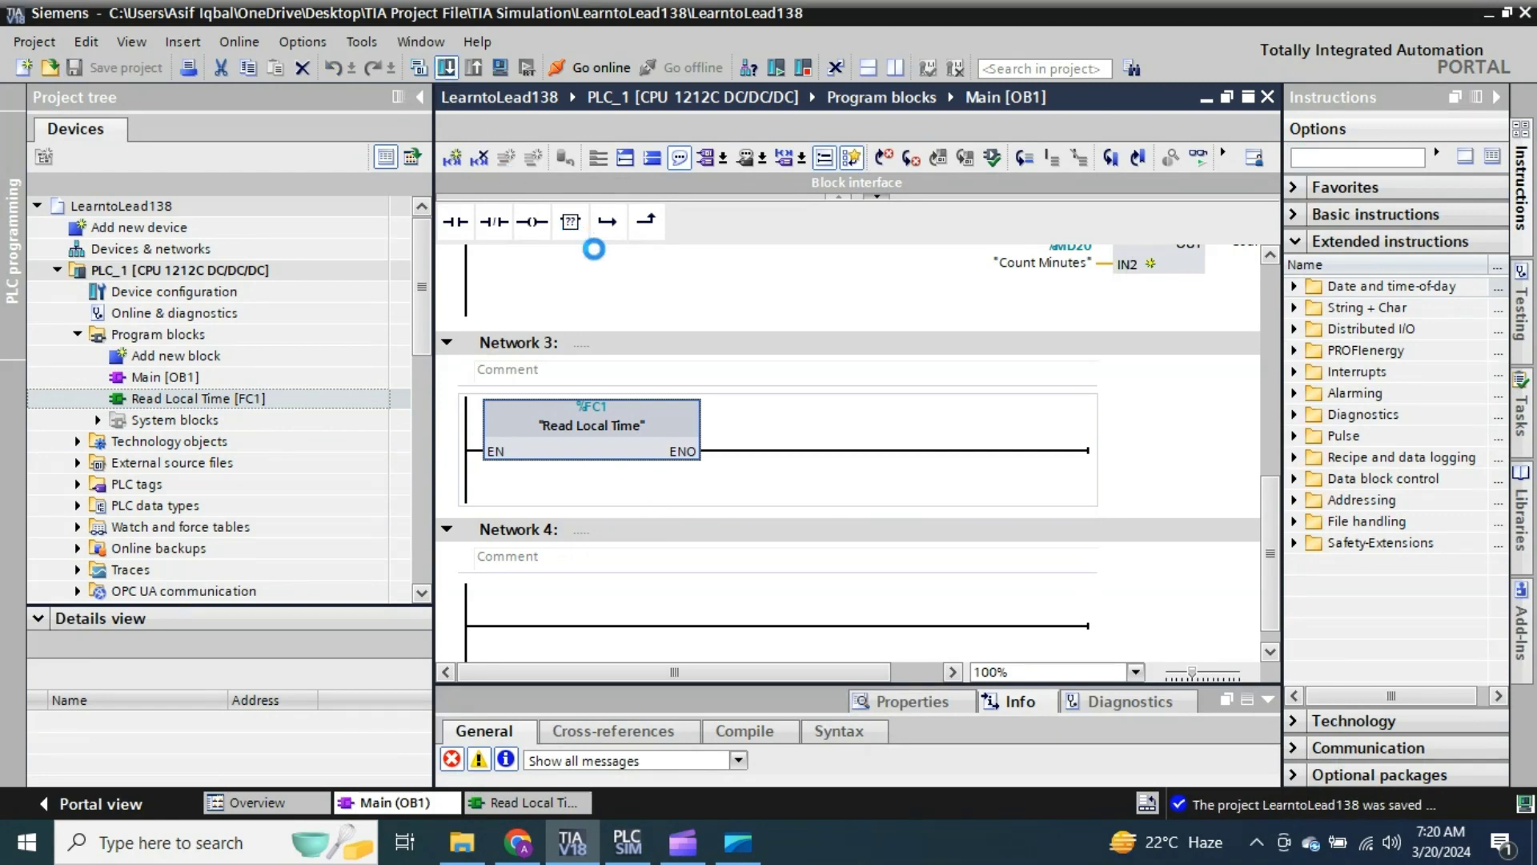
key("ctrl+b")
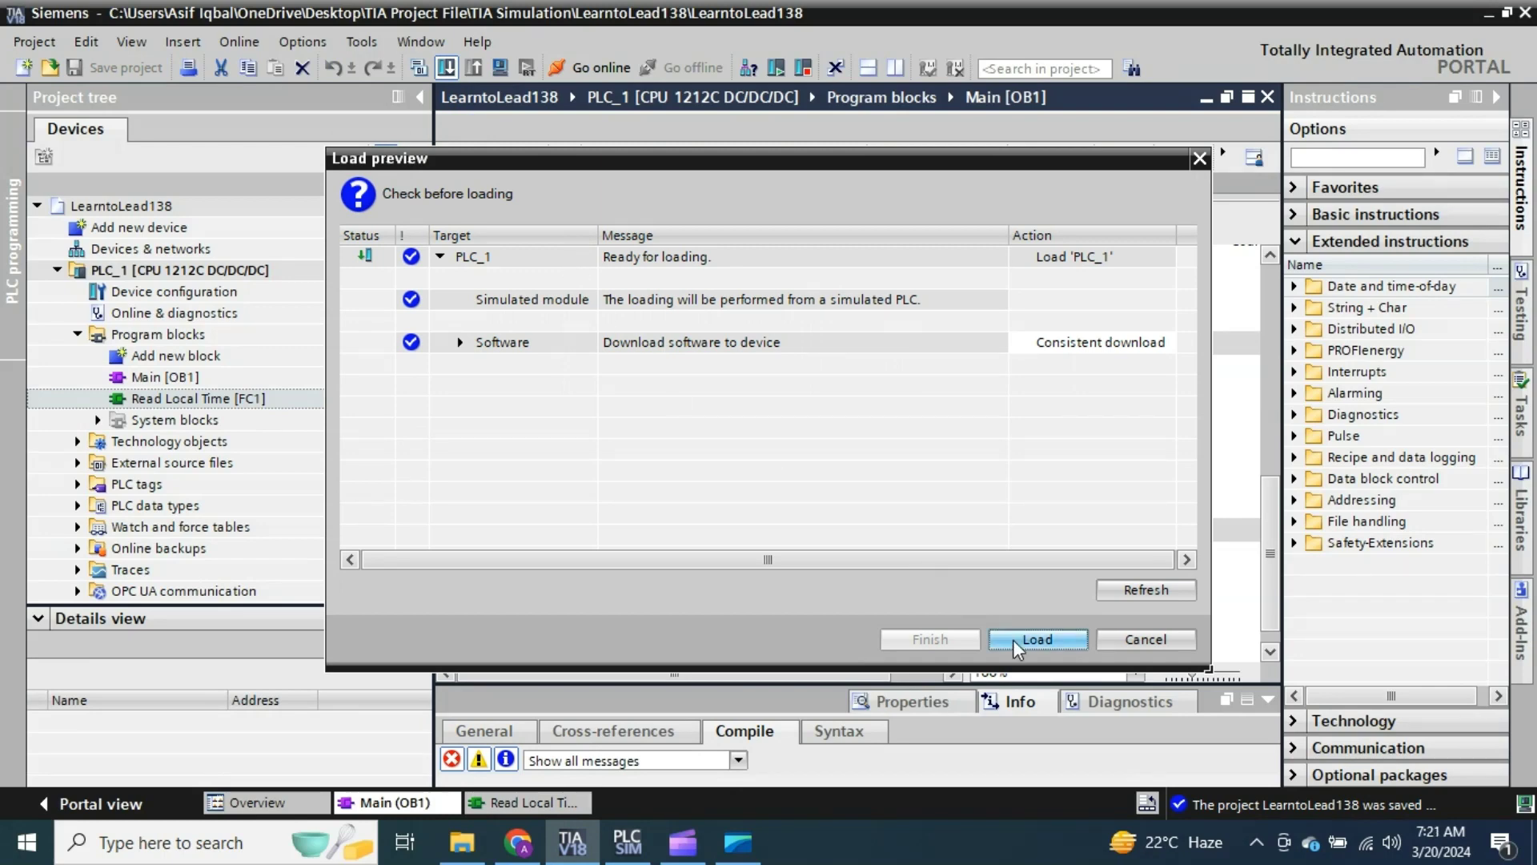
left_click(1016, 640)
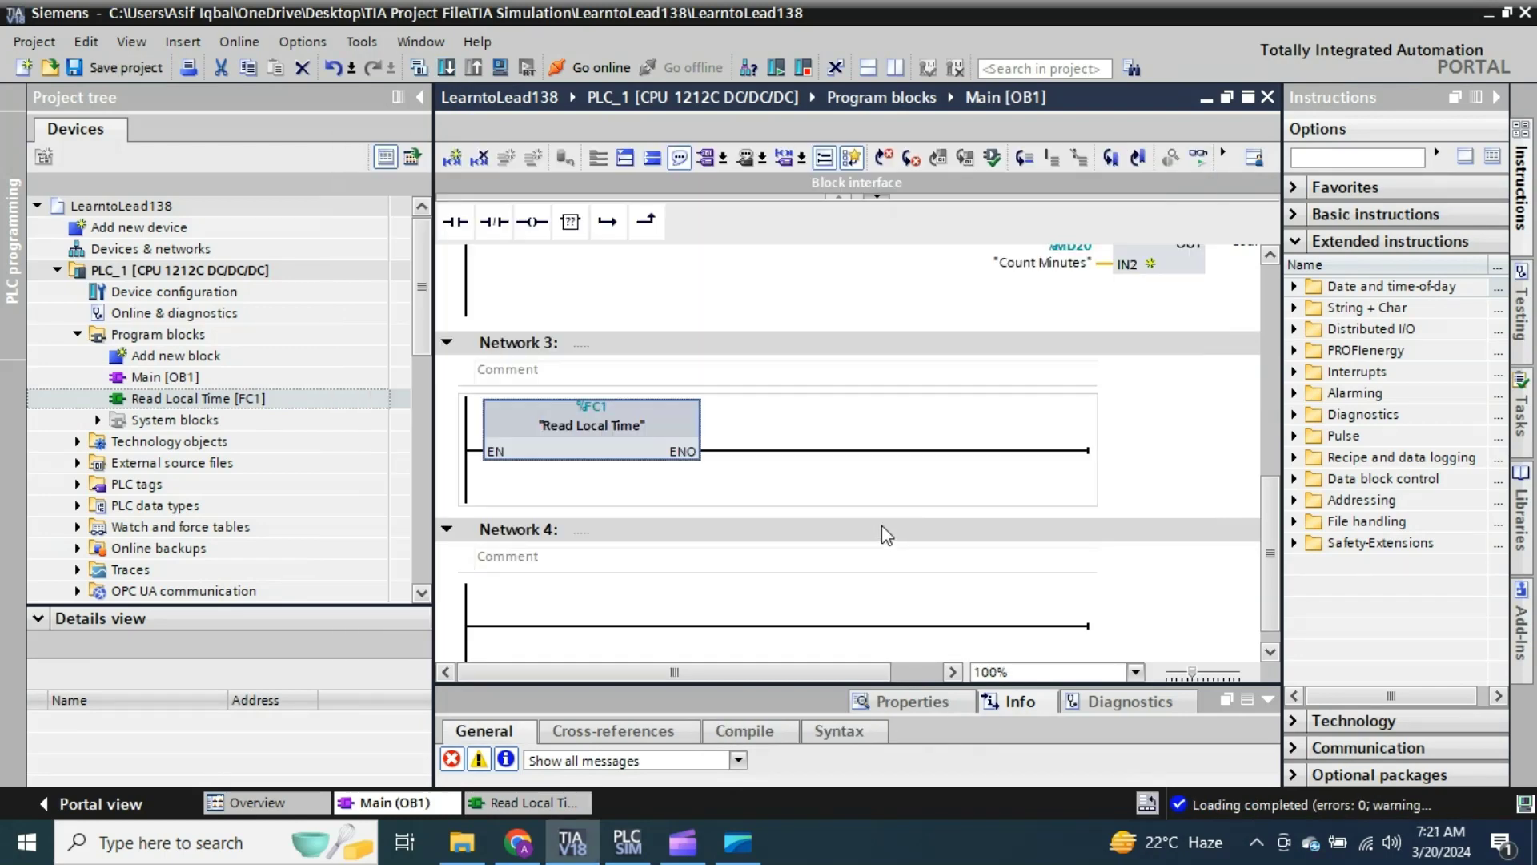
left_click(1198, 158)
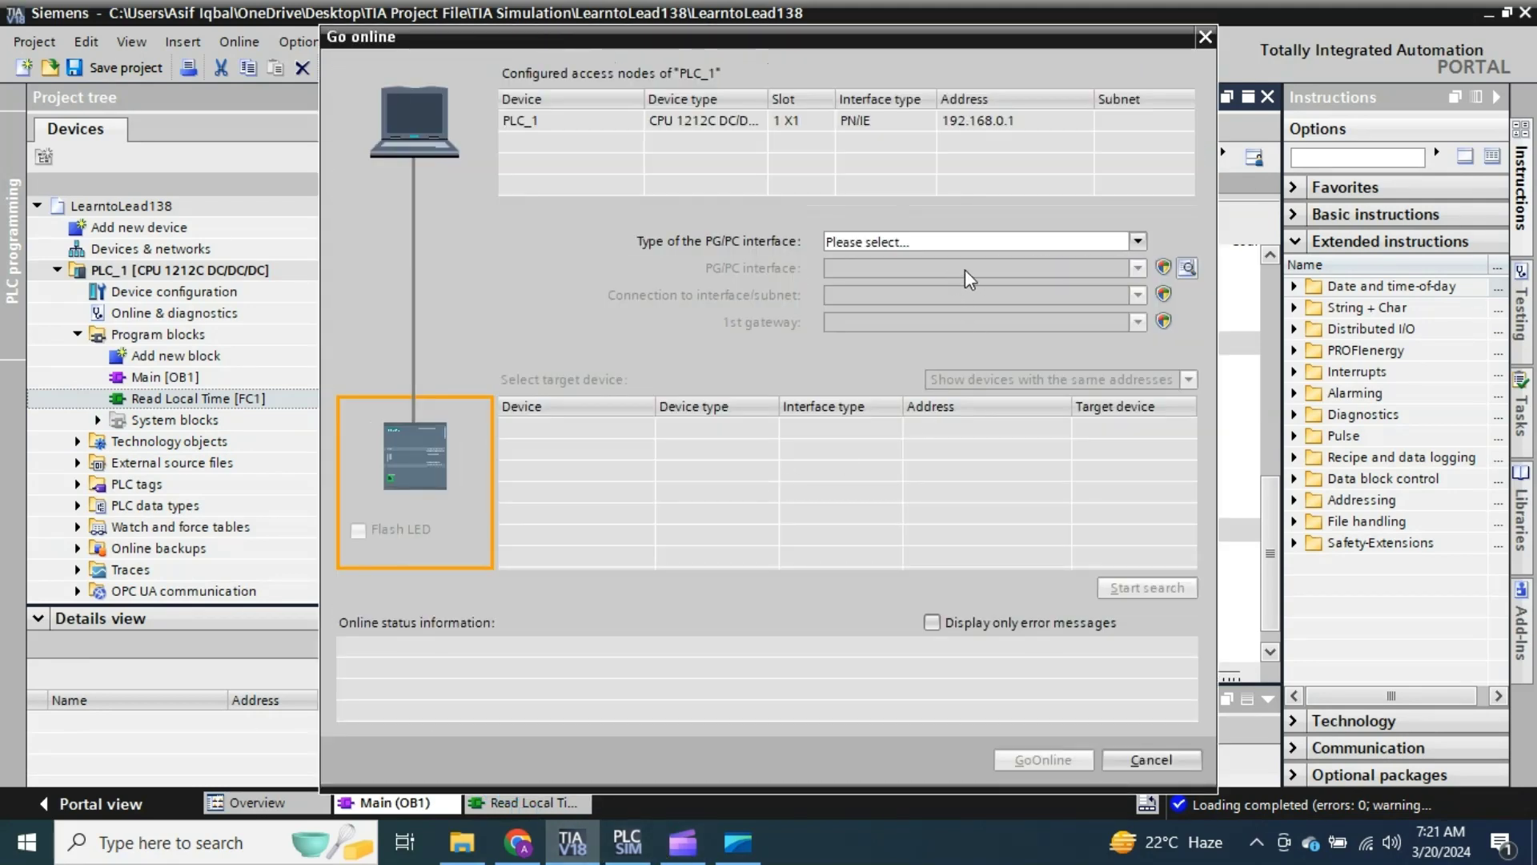
Step: Power on the simulated PLC_1 instance and cancel TIA Portal's go-online setup
left_click(627, 842)
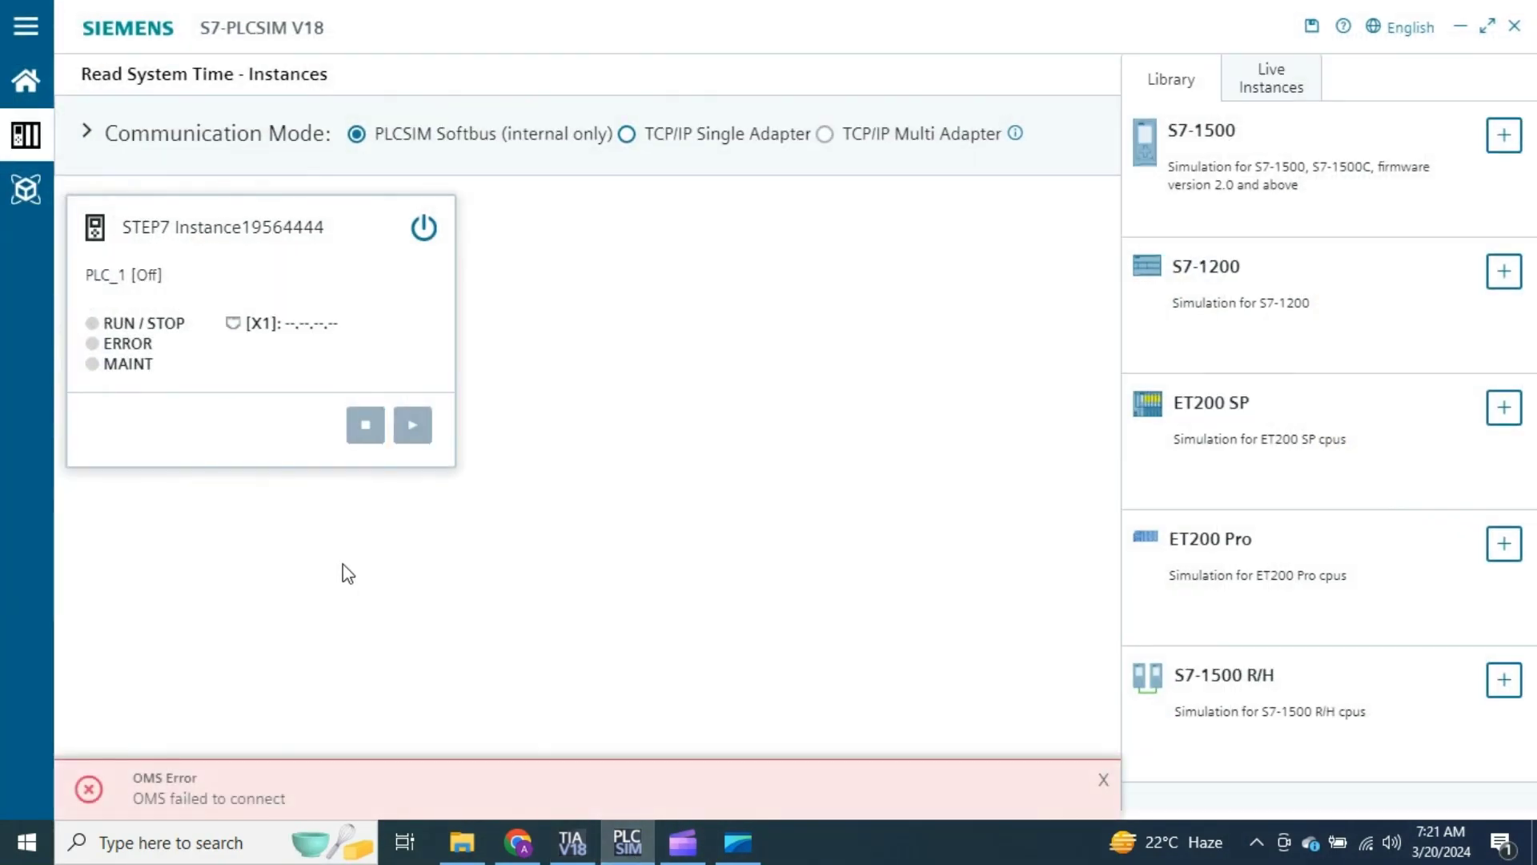
left_click(423, 228)
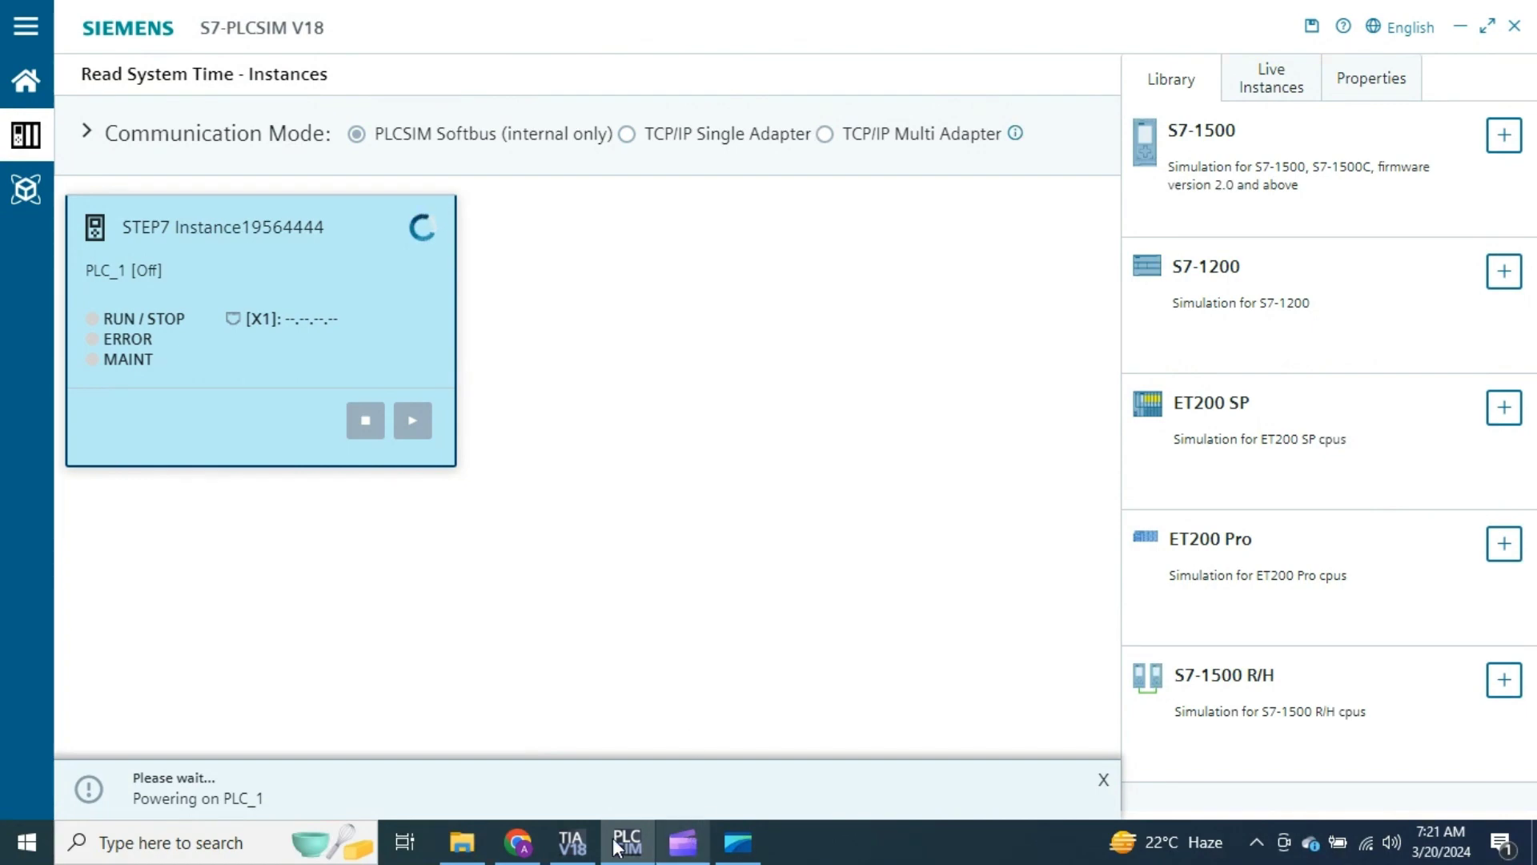
left_click(571, 840)
left_click(1145, 761)
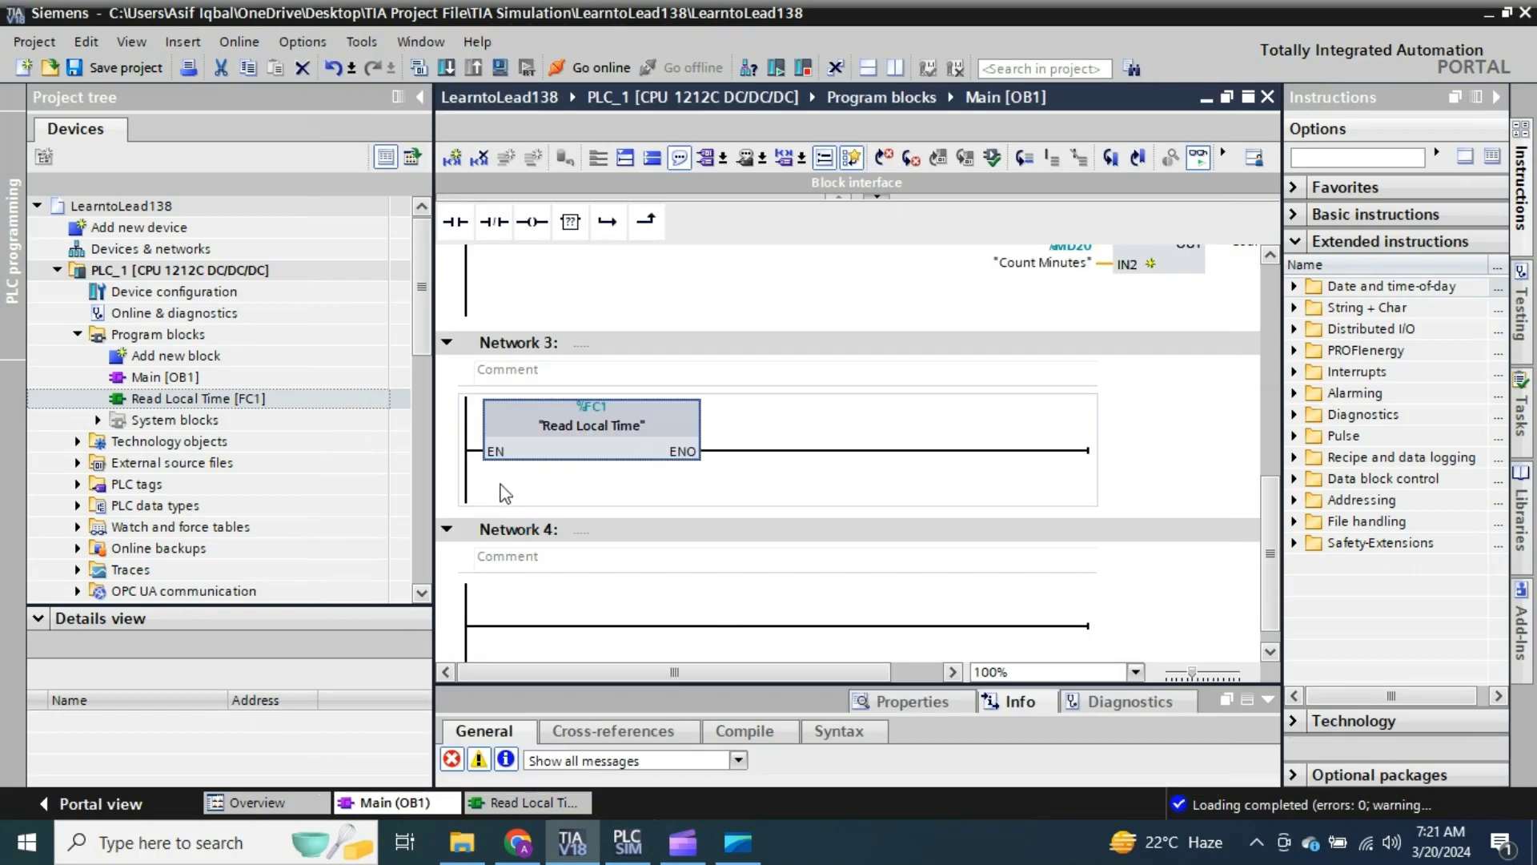
Step: Switch back to the S7-PLCSIM V18 window and close the simulator
left_click(626, 841)
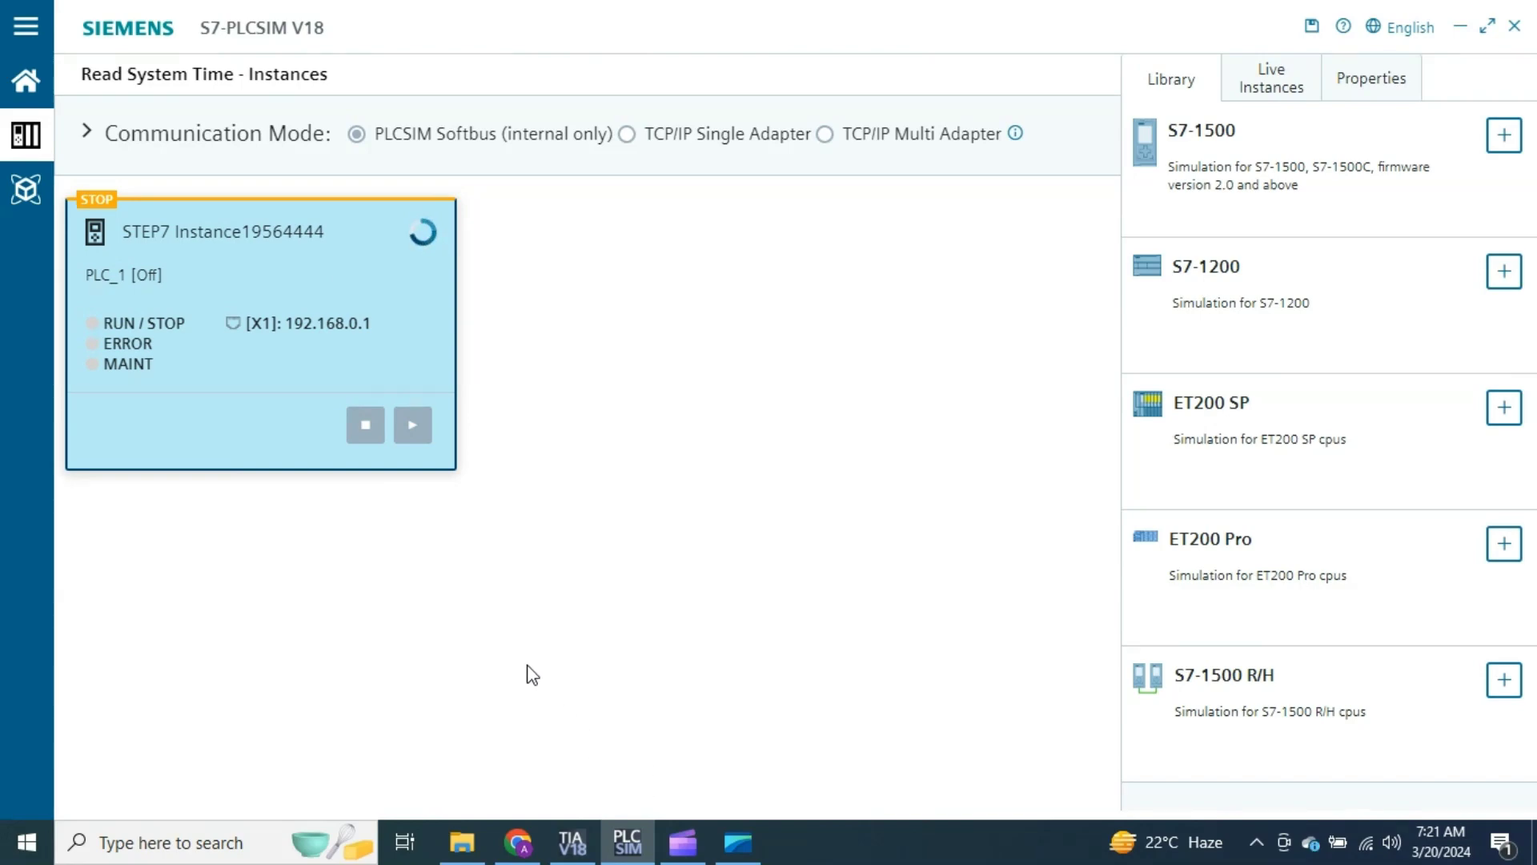
left_click(572, 842)
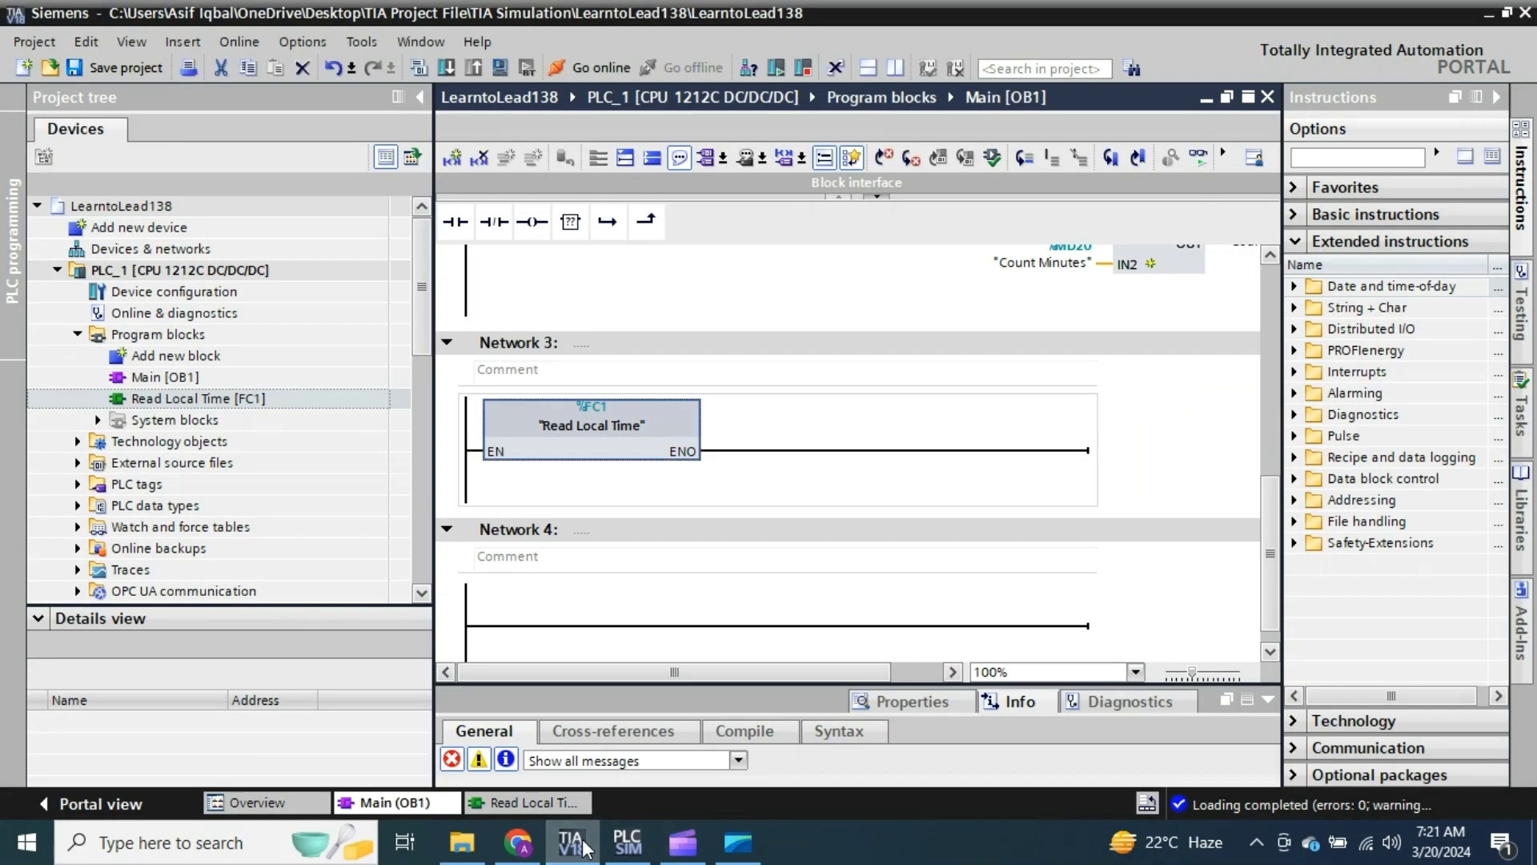
left_click(584, 845)
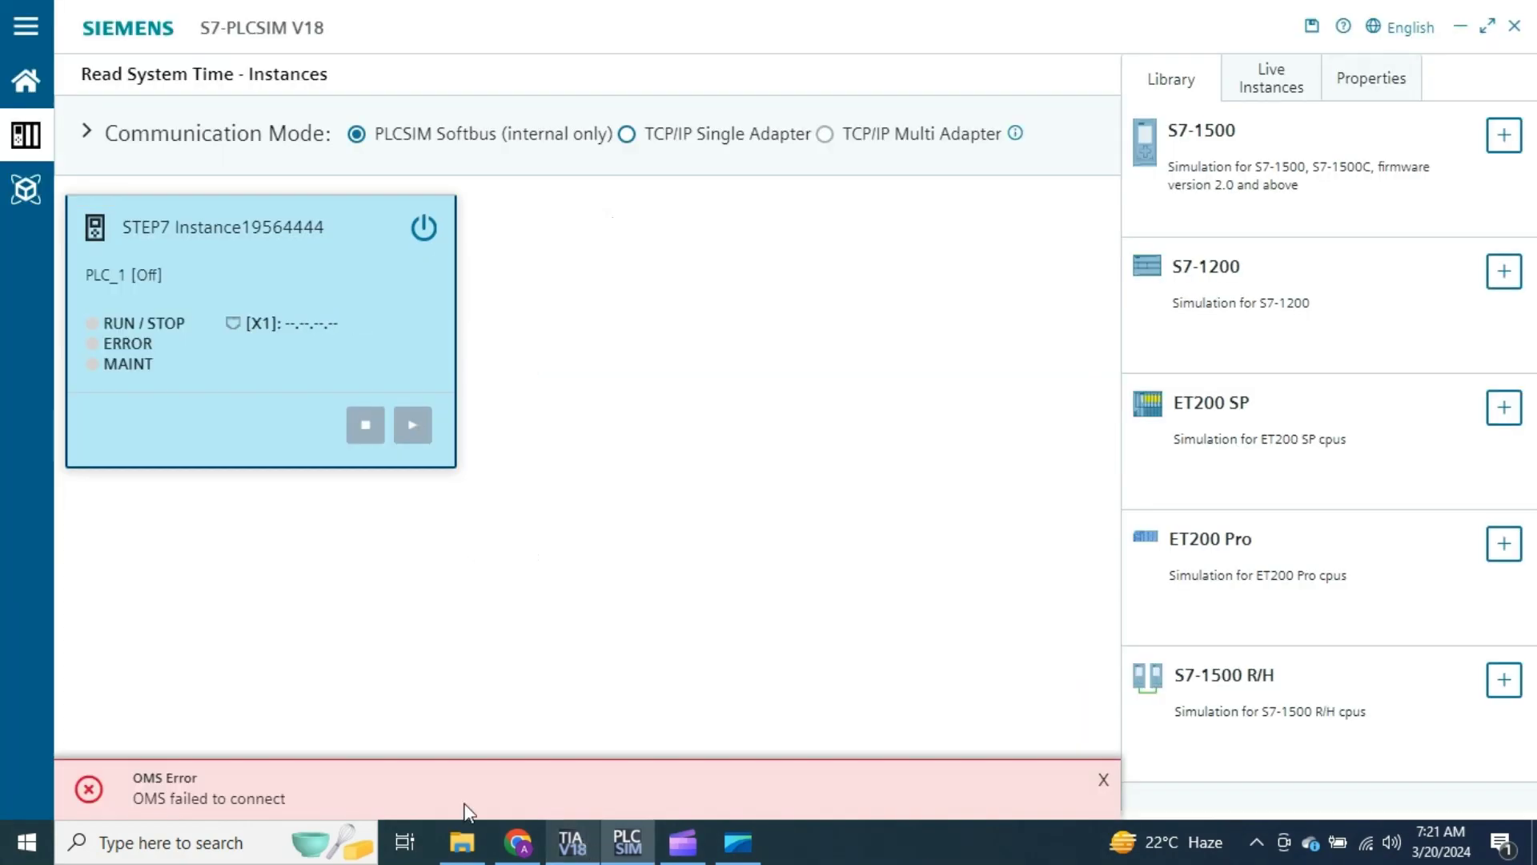
left_click(1514, 26)
Step: Decline saving the PLCSIM workspace and bring TIA Portal back up
left_click(778, 453)
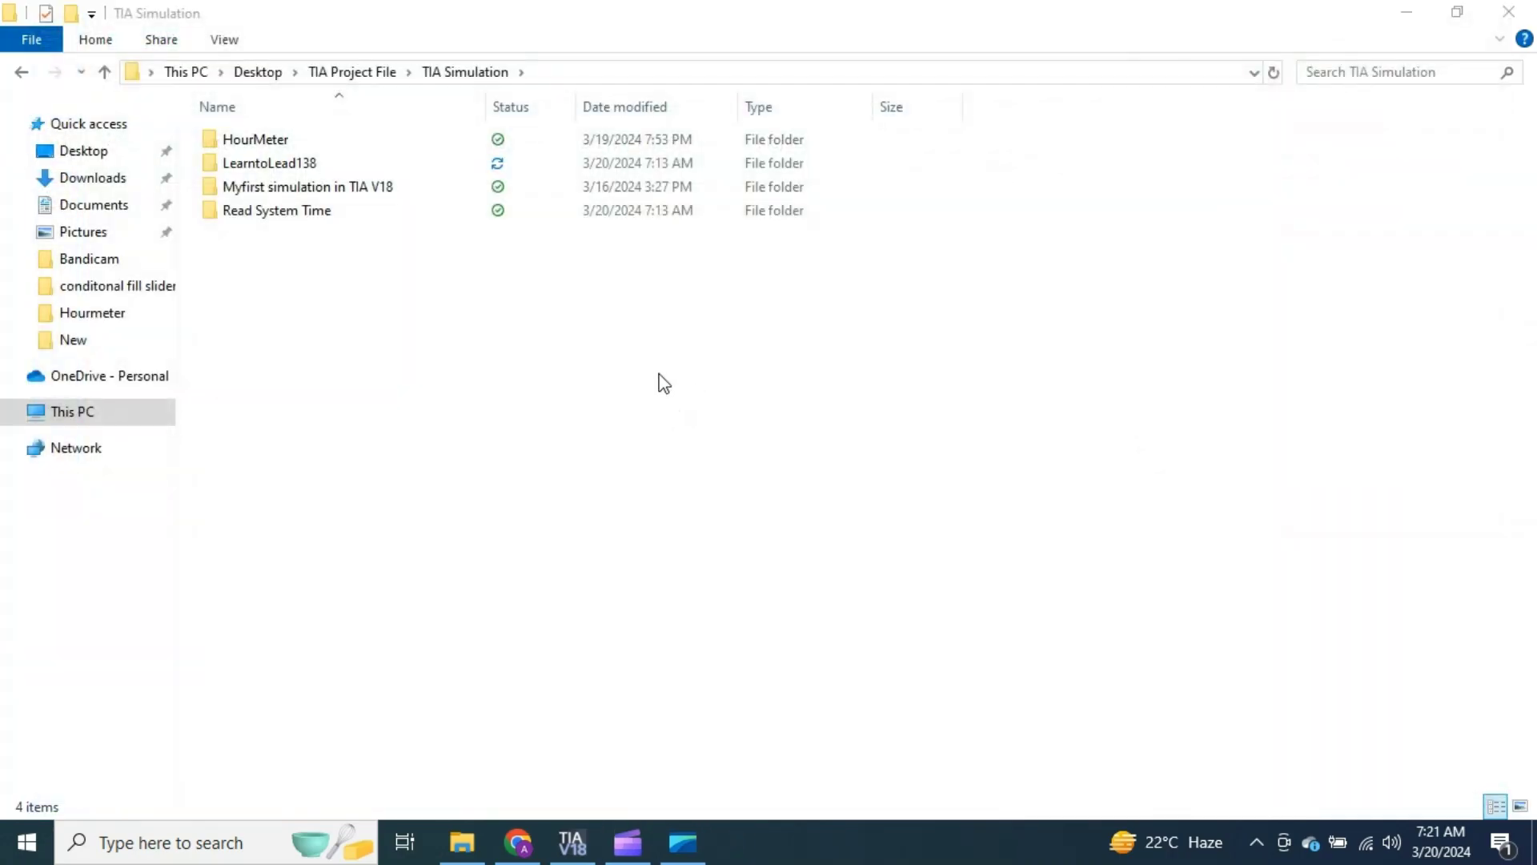
left_click(573, 842)
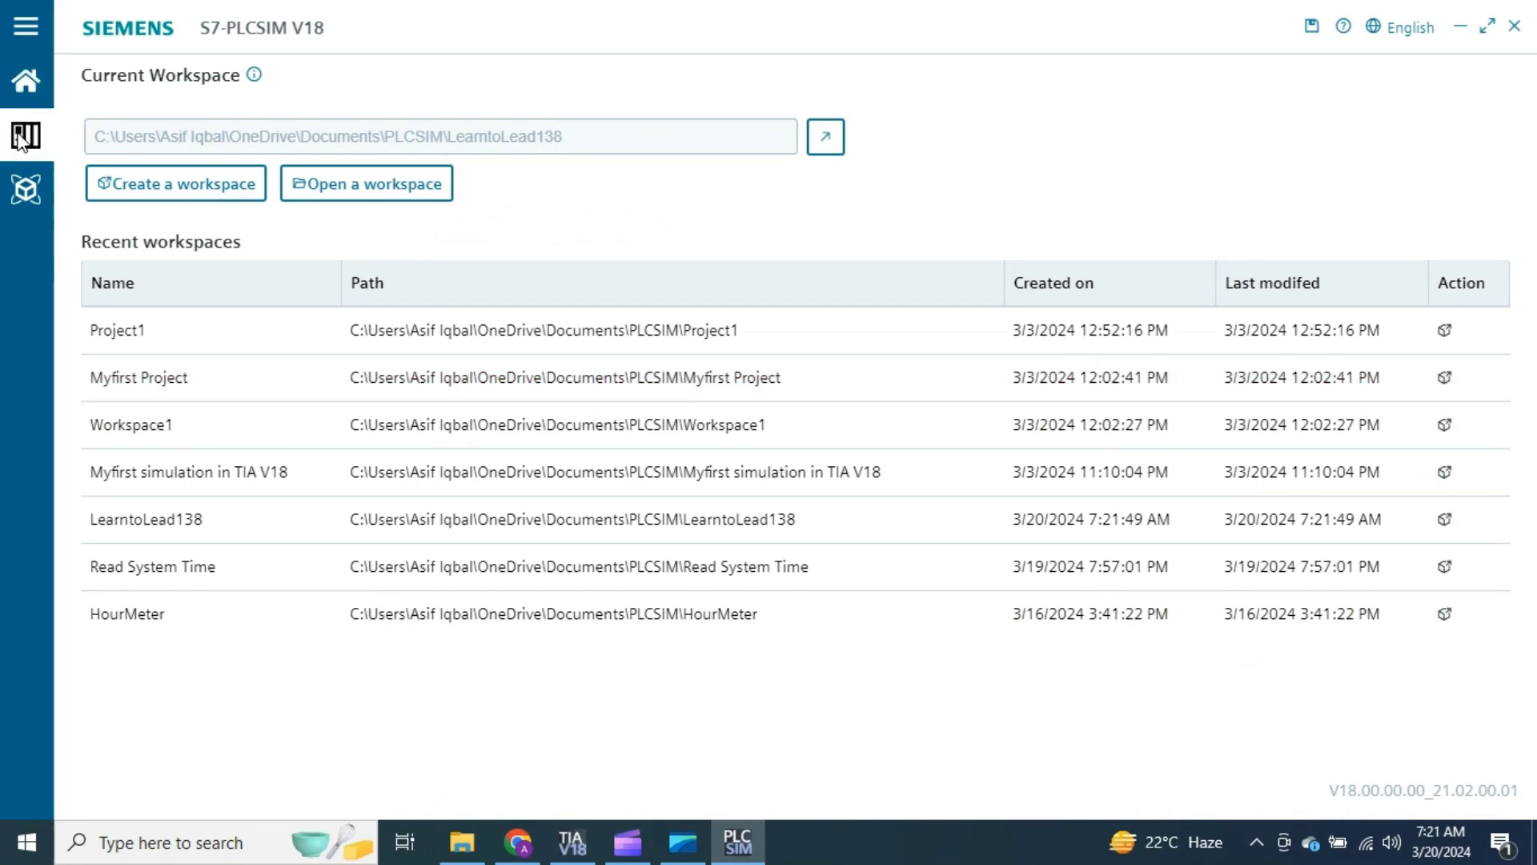
Step: Open the LearntoLead138 workspace's instances, then return to TIA Portal
left_click(21, 140)
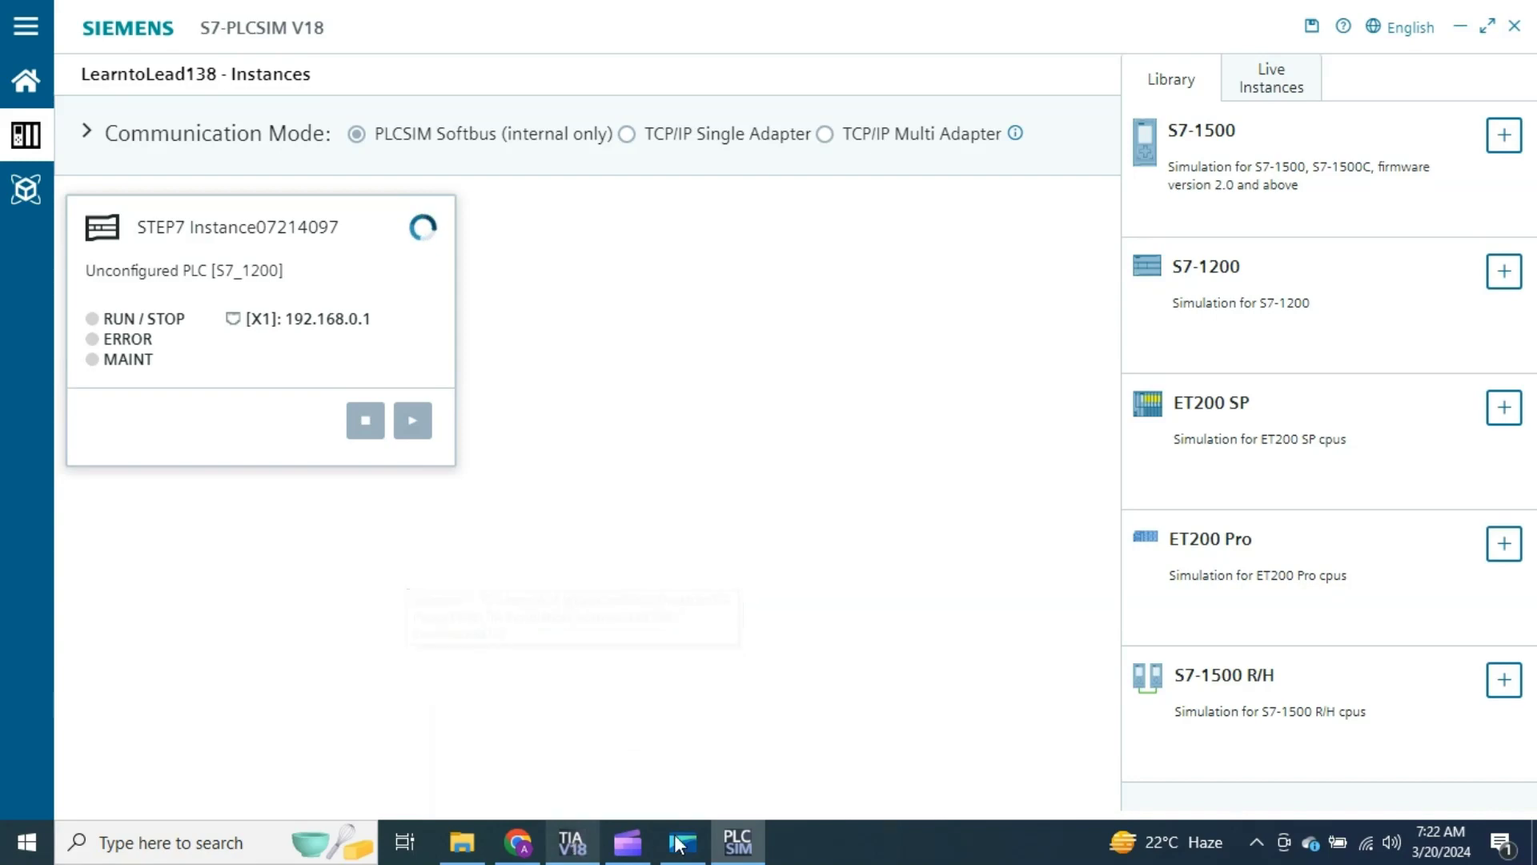
left_click(730, 846)
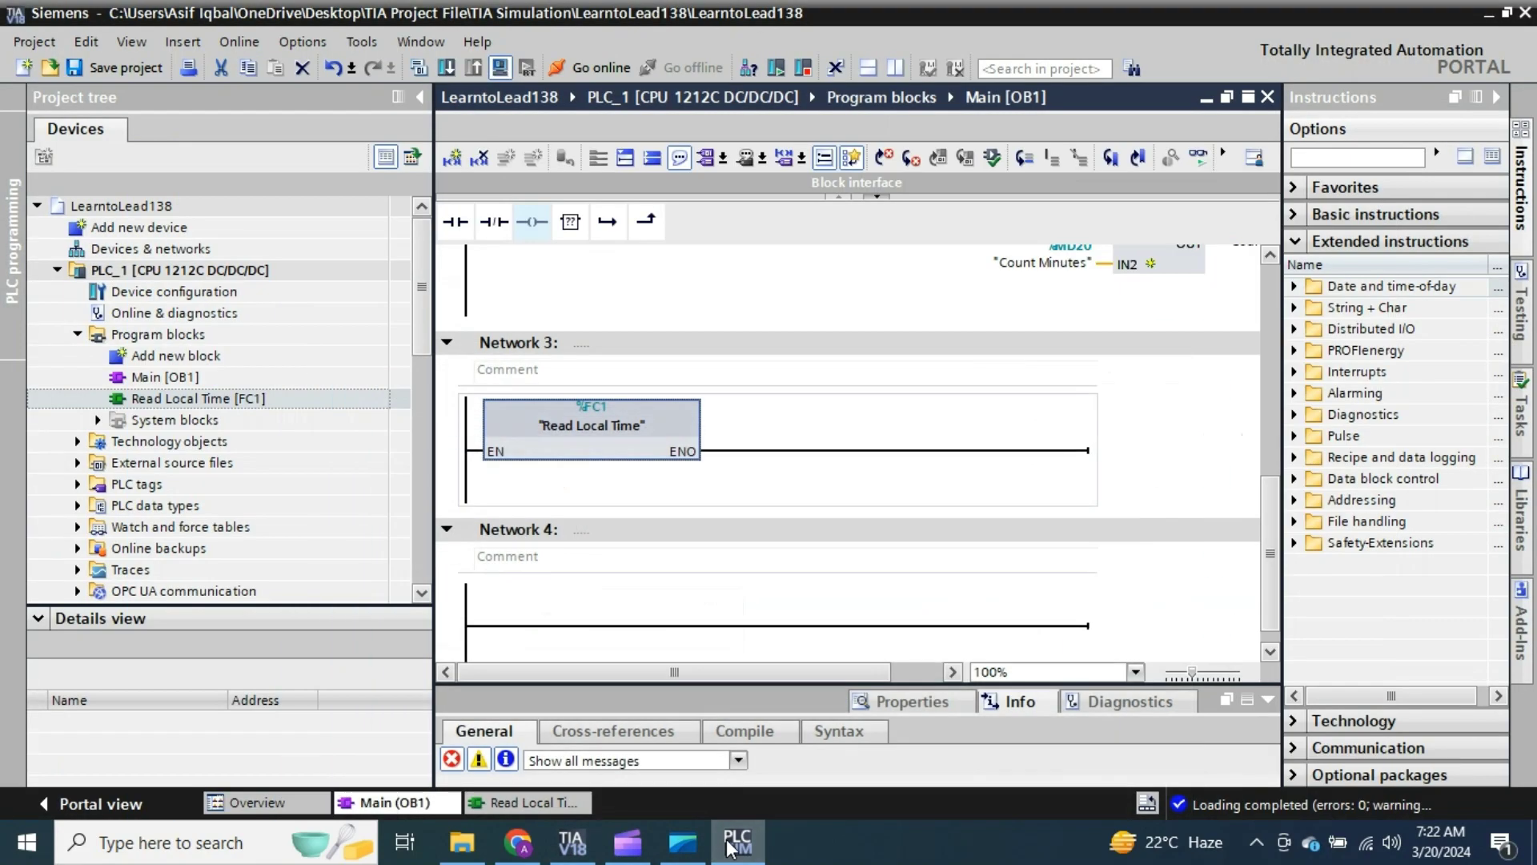
Step: Accept the certificate warning to connect to PLC_1, ending on Main [OB1]
left_click(730, 845)
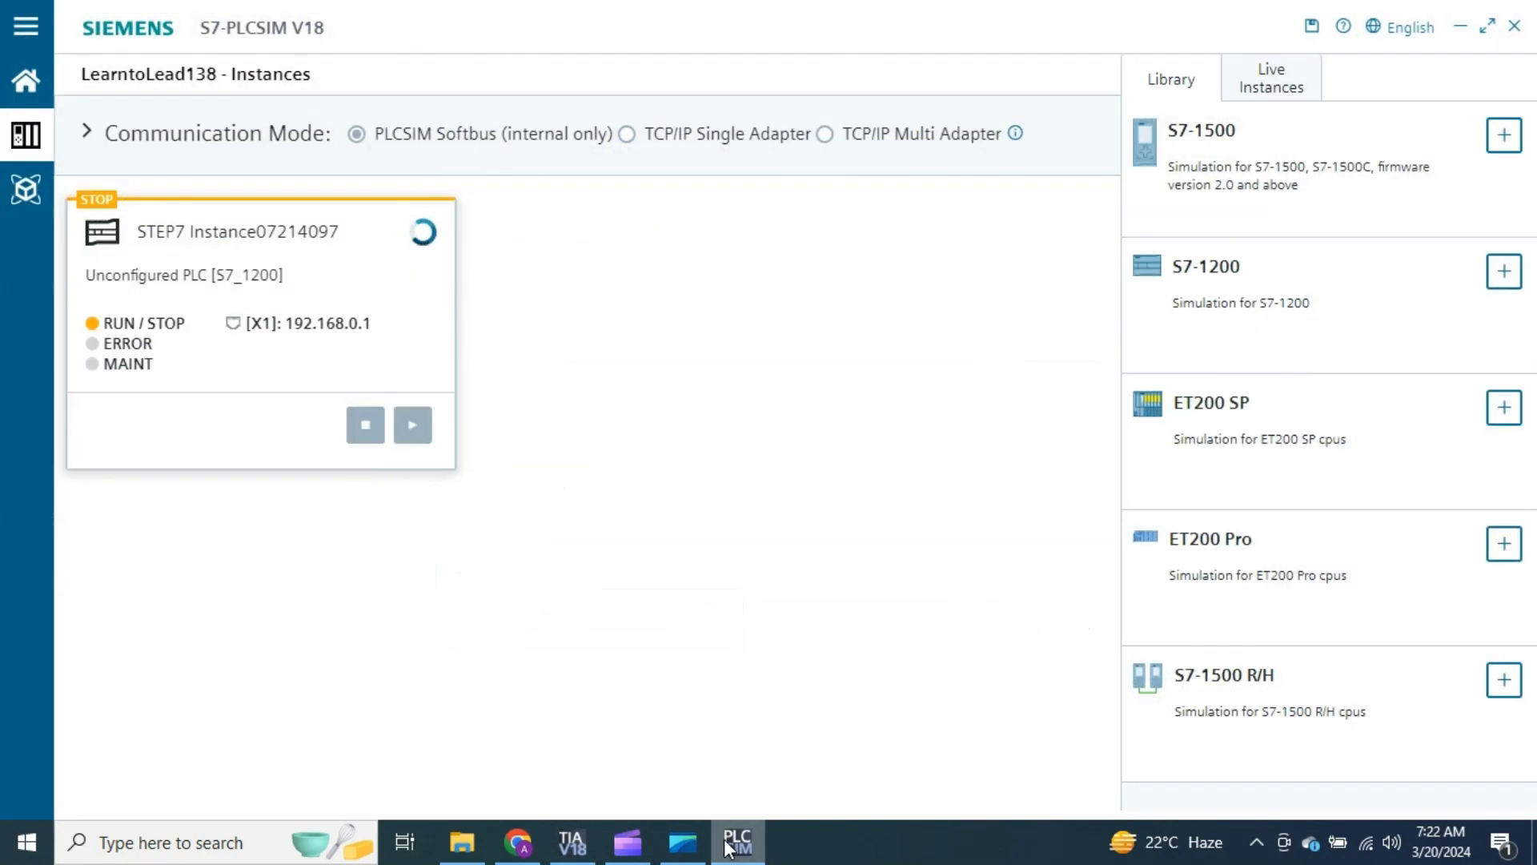
left_click(572, 842)
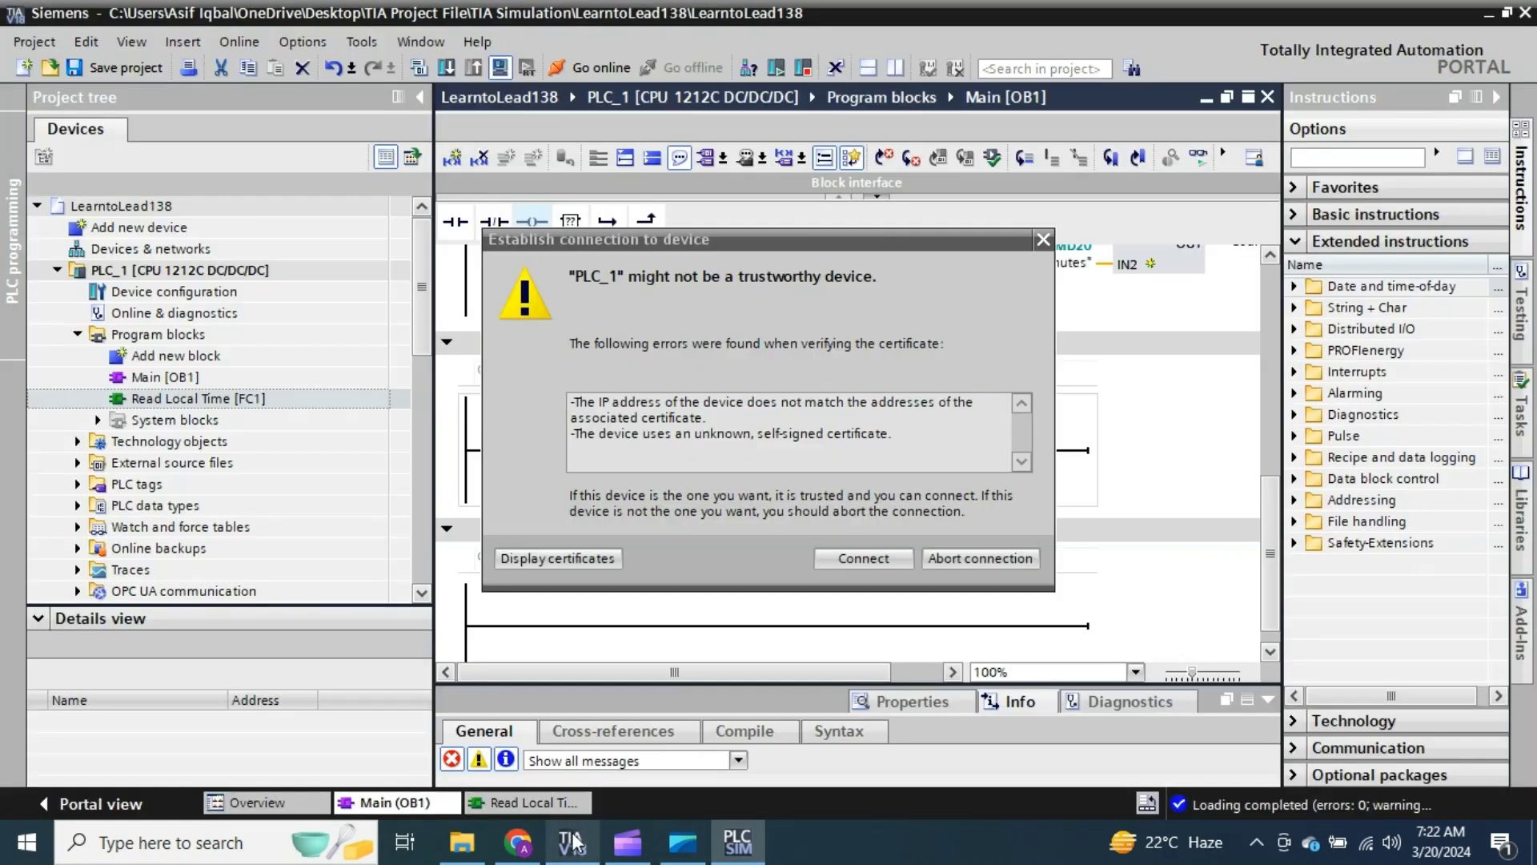
left_click(837, 558)
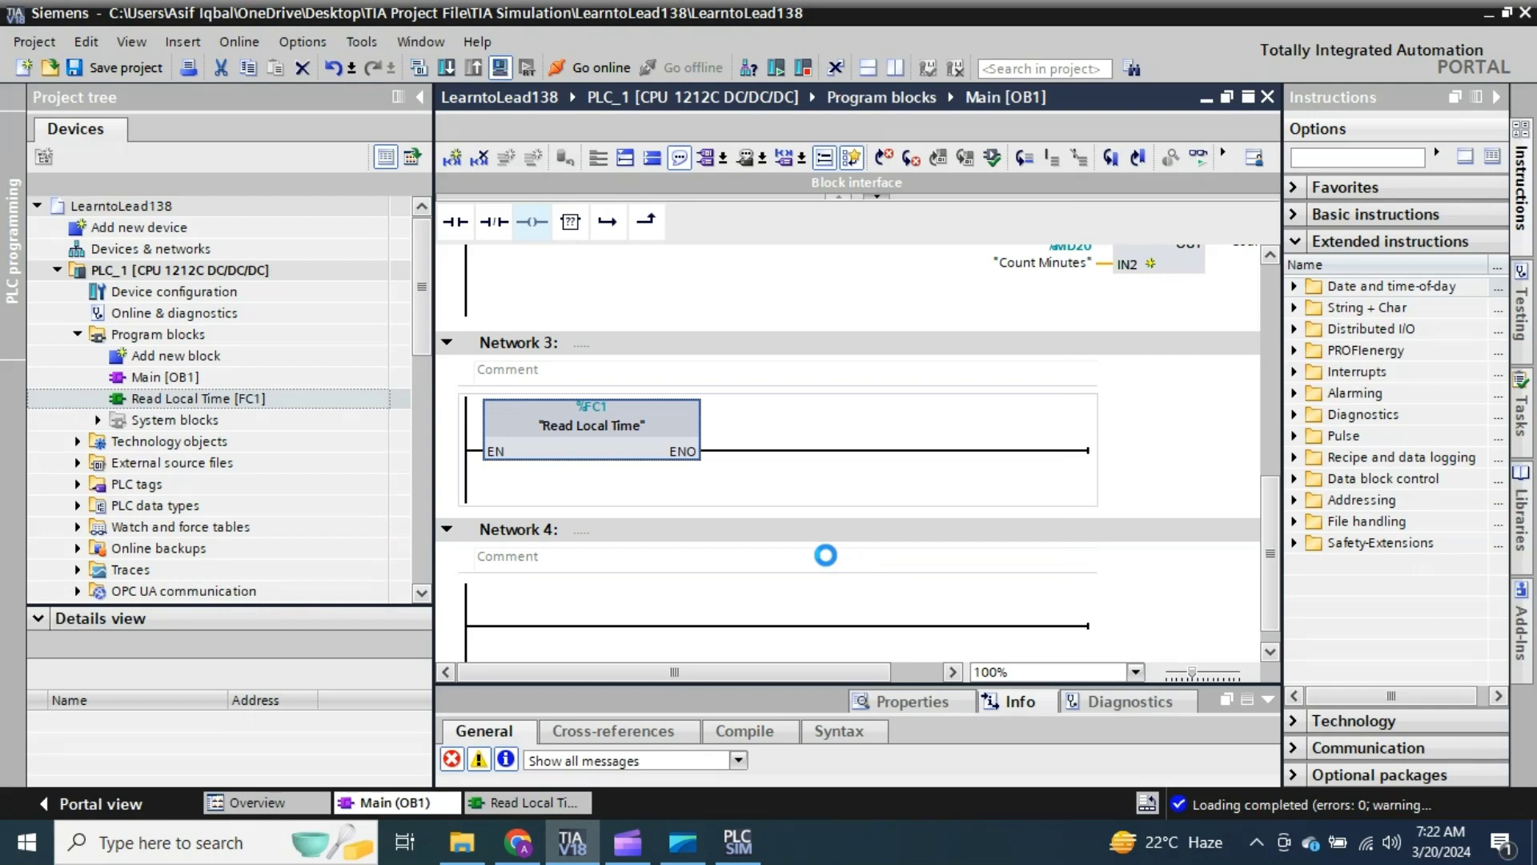
left_click(738, 845)
left_click(743, 848)
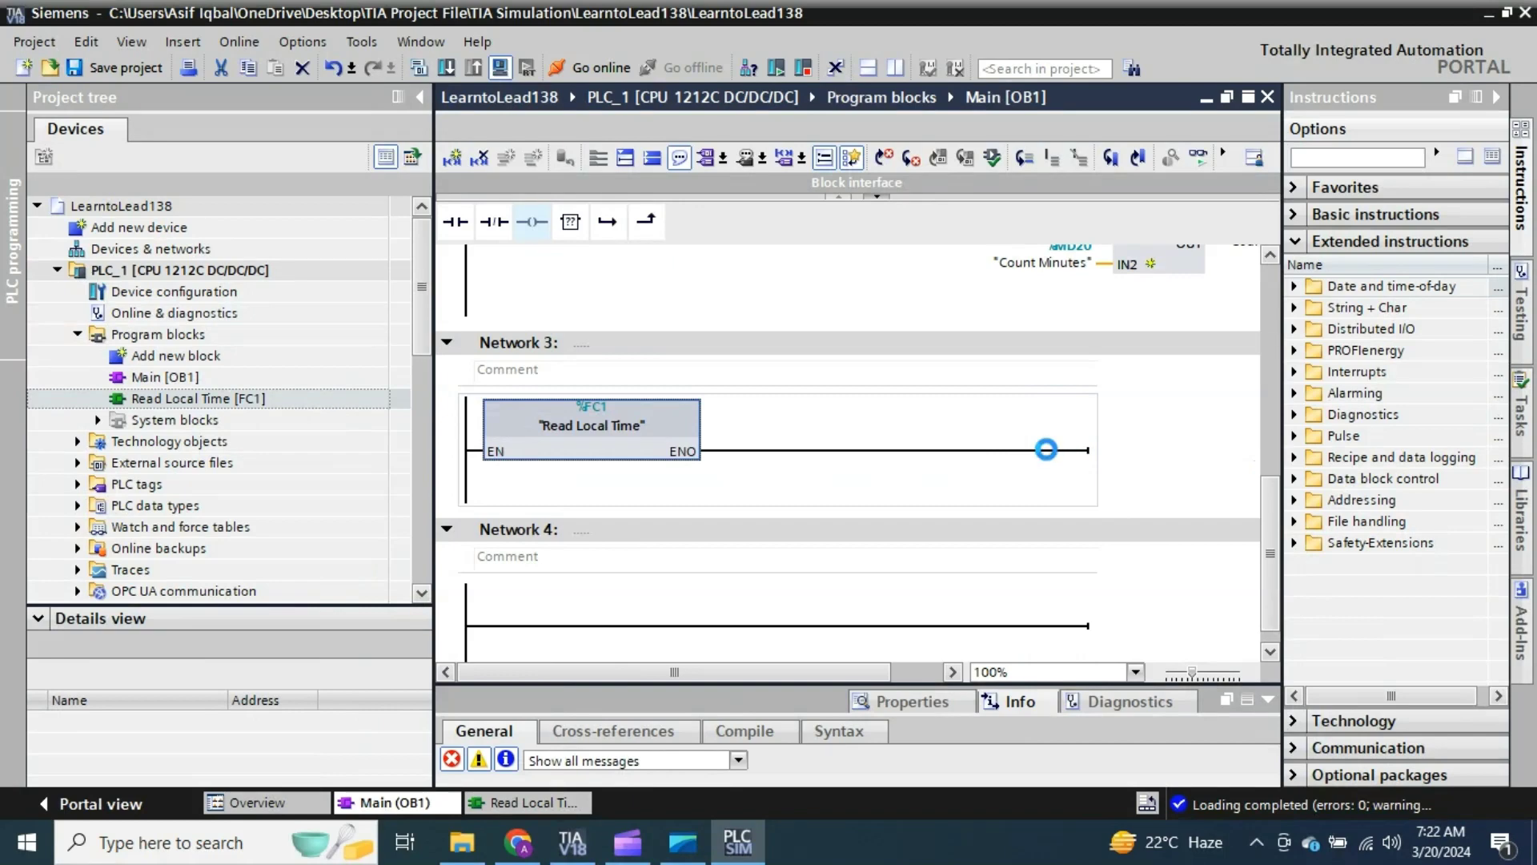
Step: Download the compiled program to PLC_1 and close the load results
key("ctrl+b")
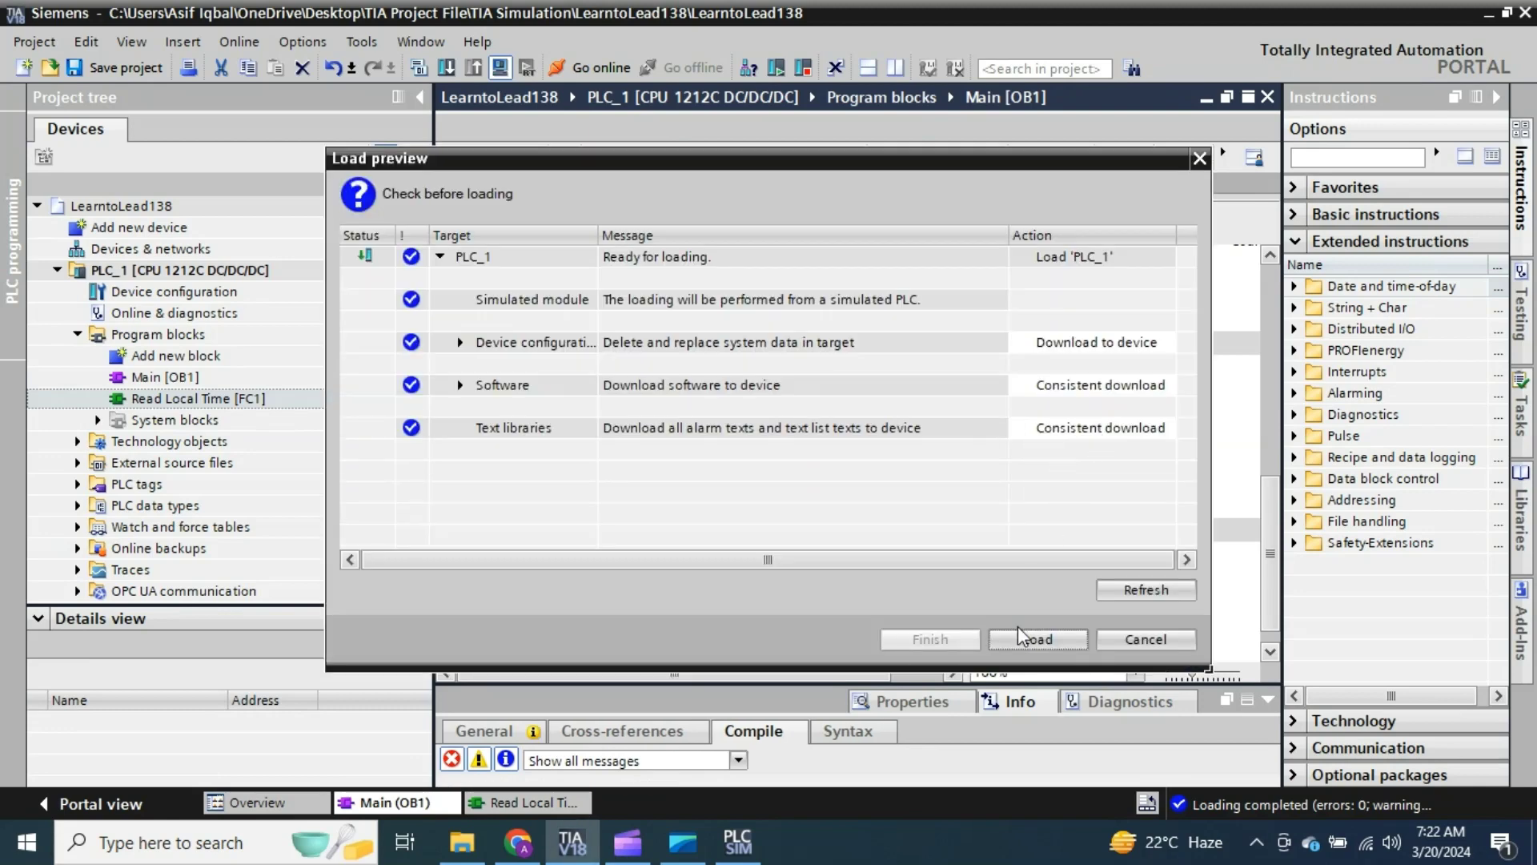
left_click(1021, 633)
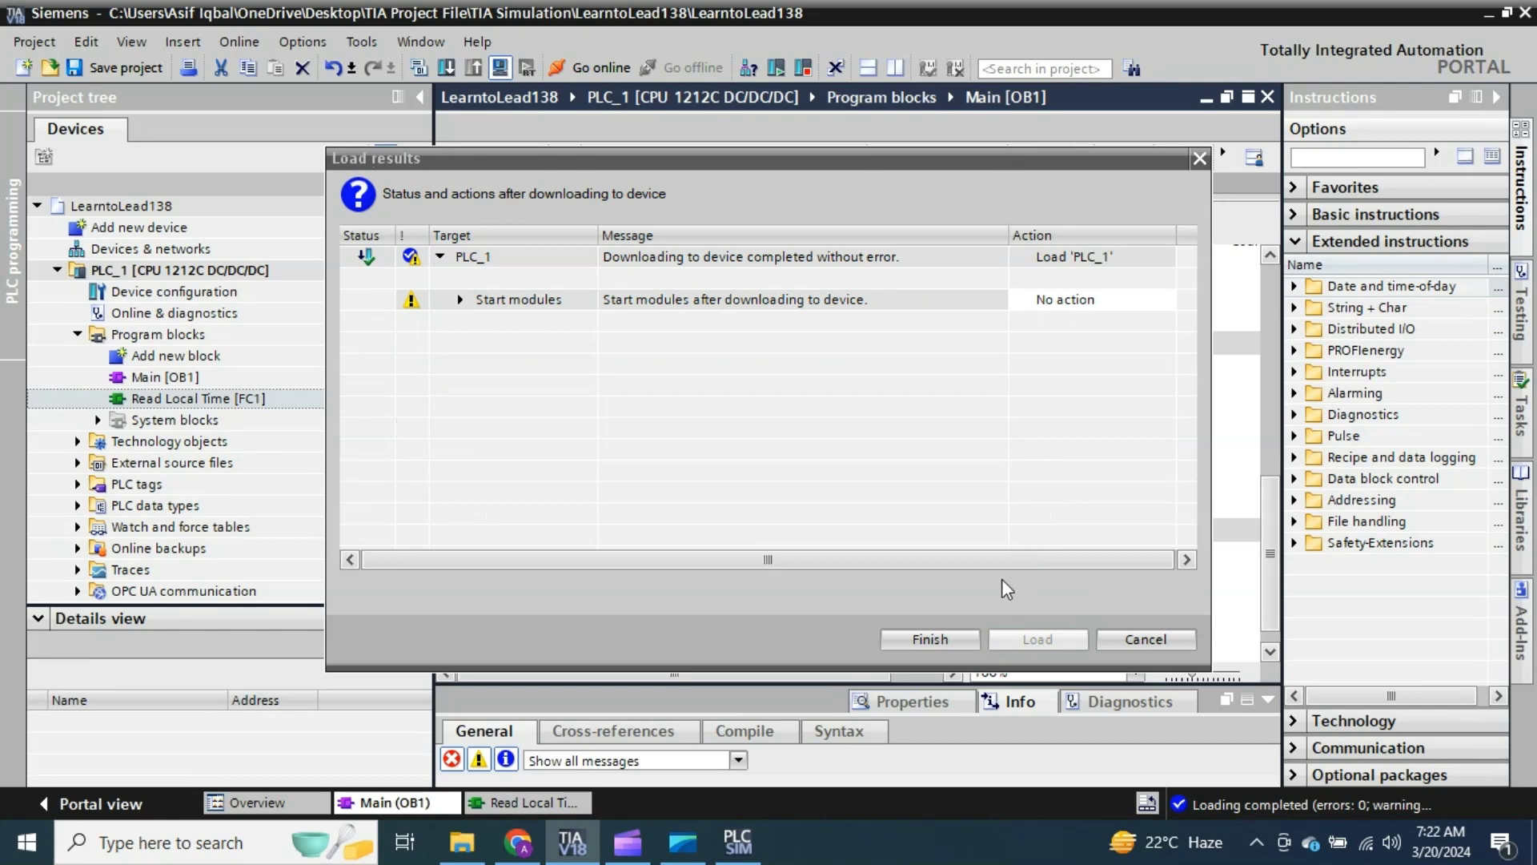
left_click(926, 638)
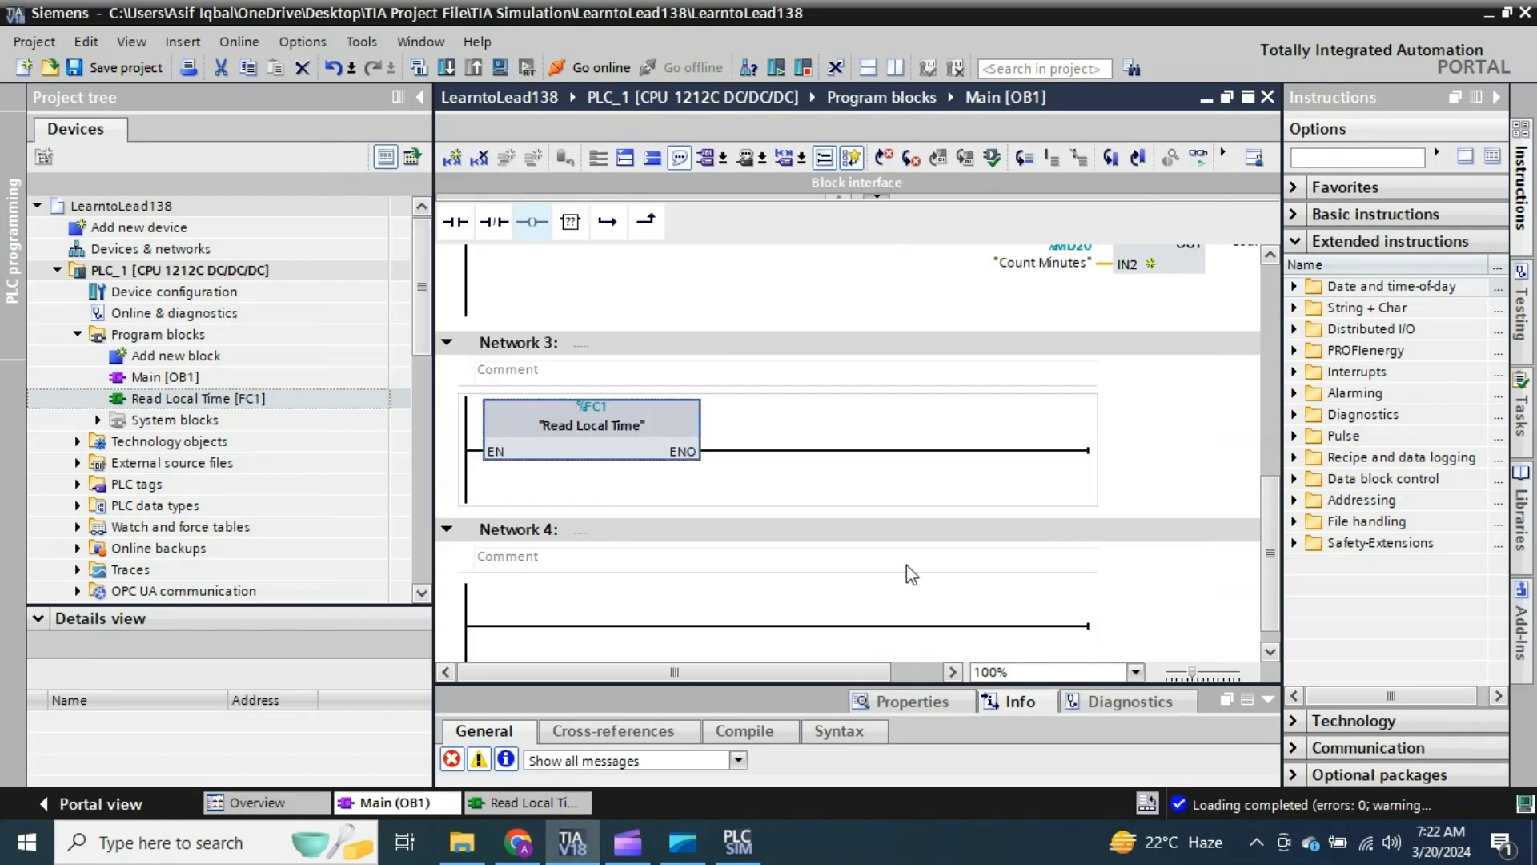
Step: Download to PLC_1 again with Start modules set to 'Start module' after loading
left_click(446, 69)
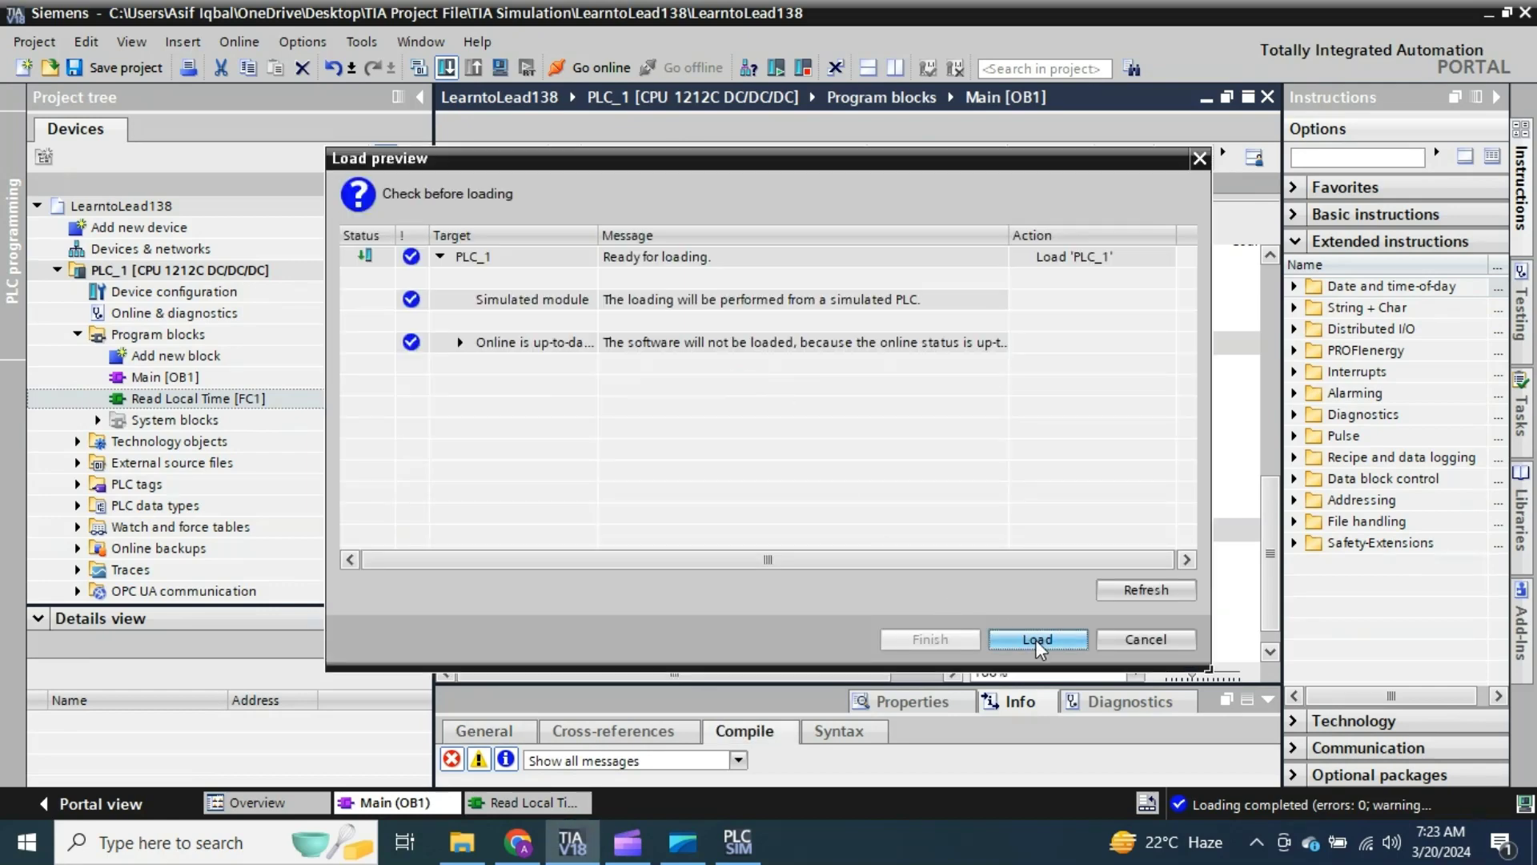
left_click(1036, 640)
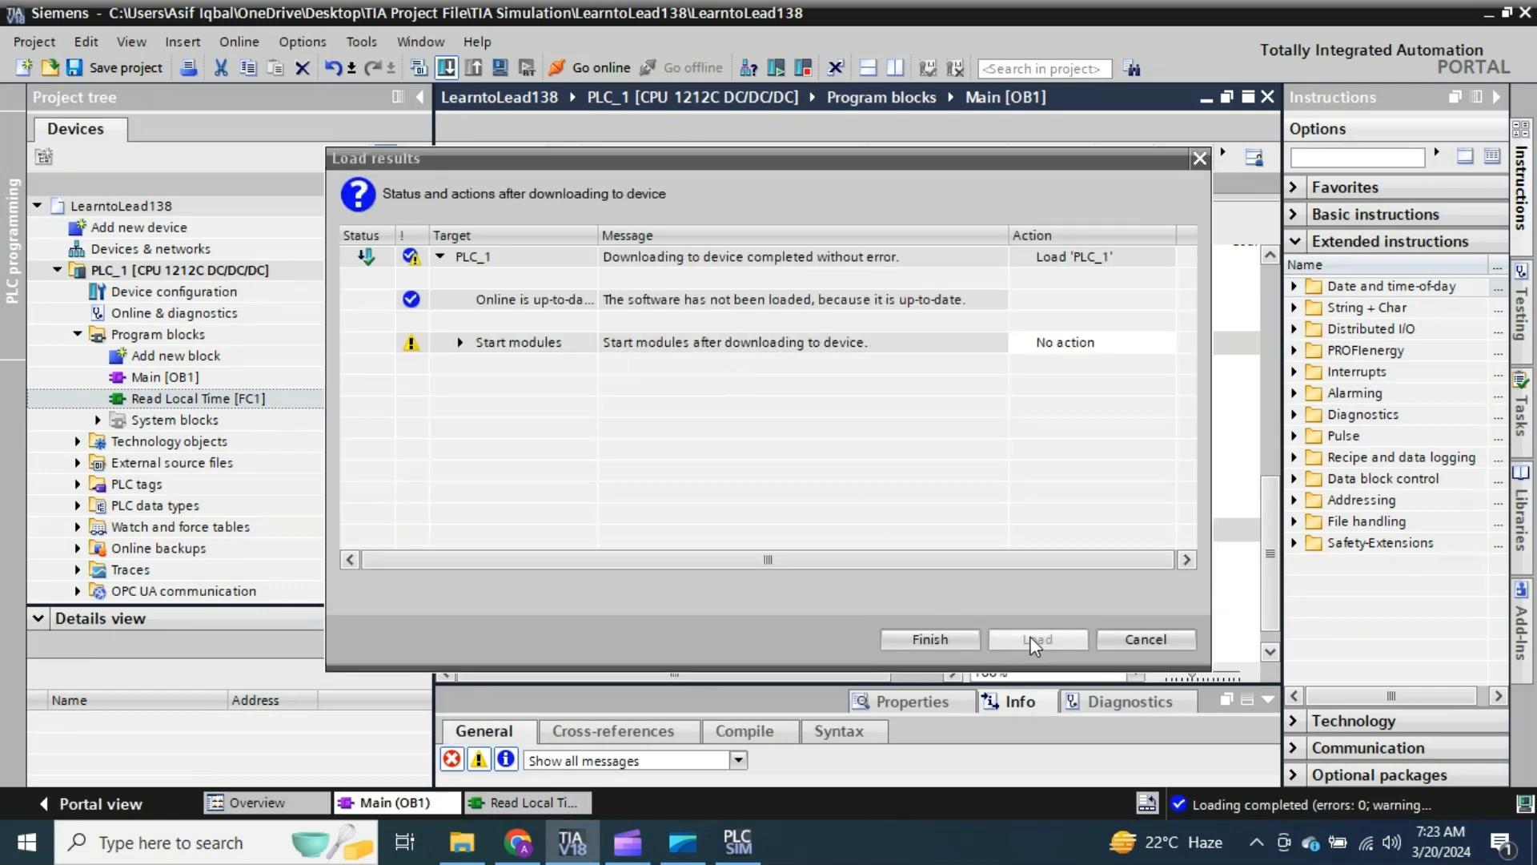
left_click(1065, 346)
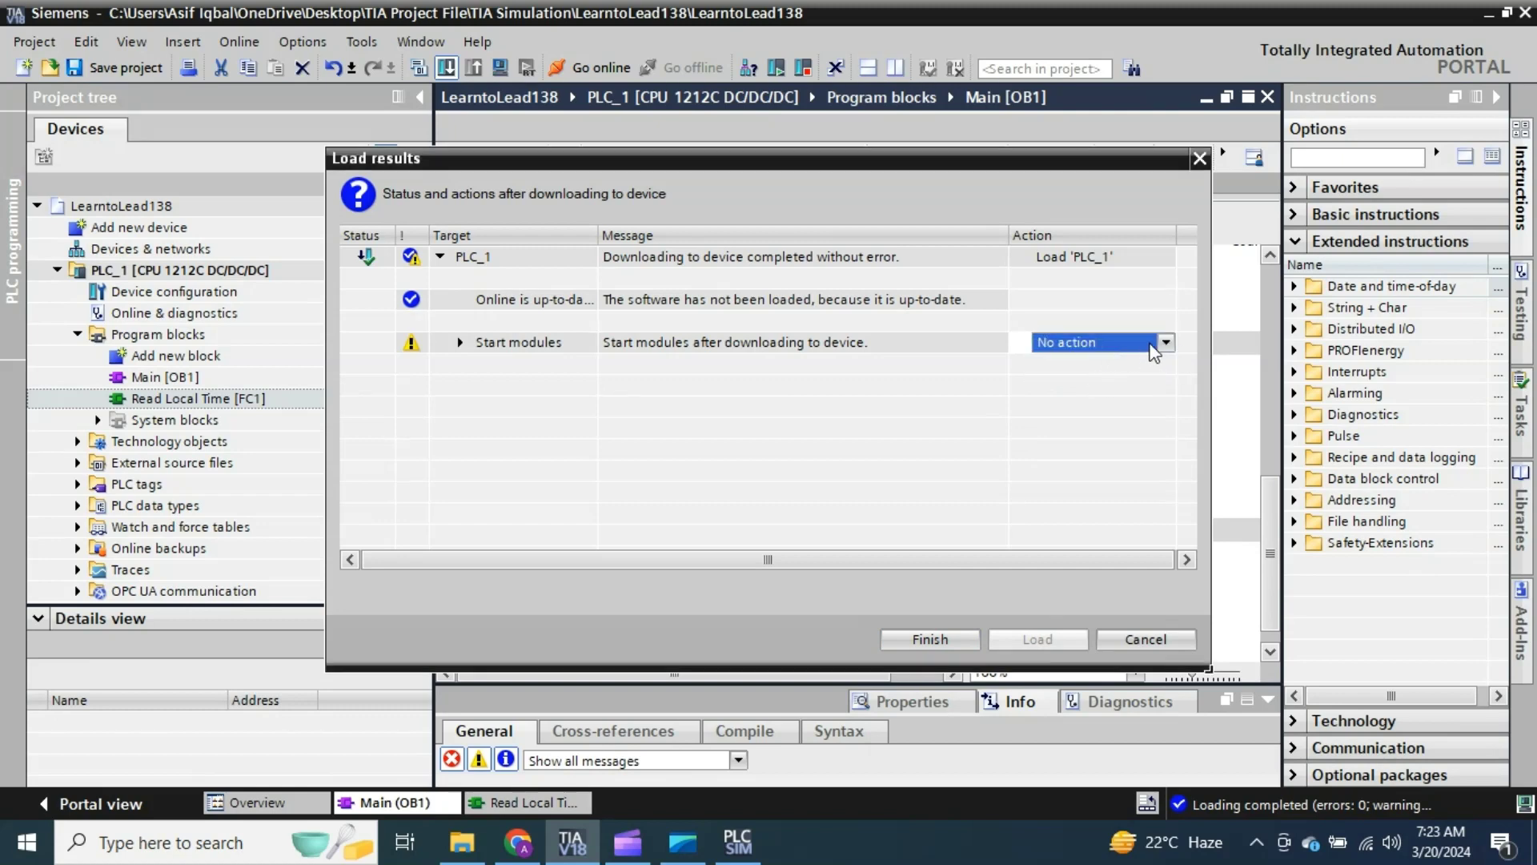
left_click(1166, 343)
left_click(1099, 379)
left_click(929, 639)
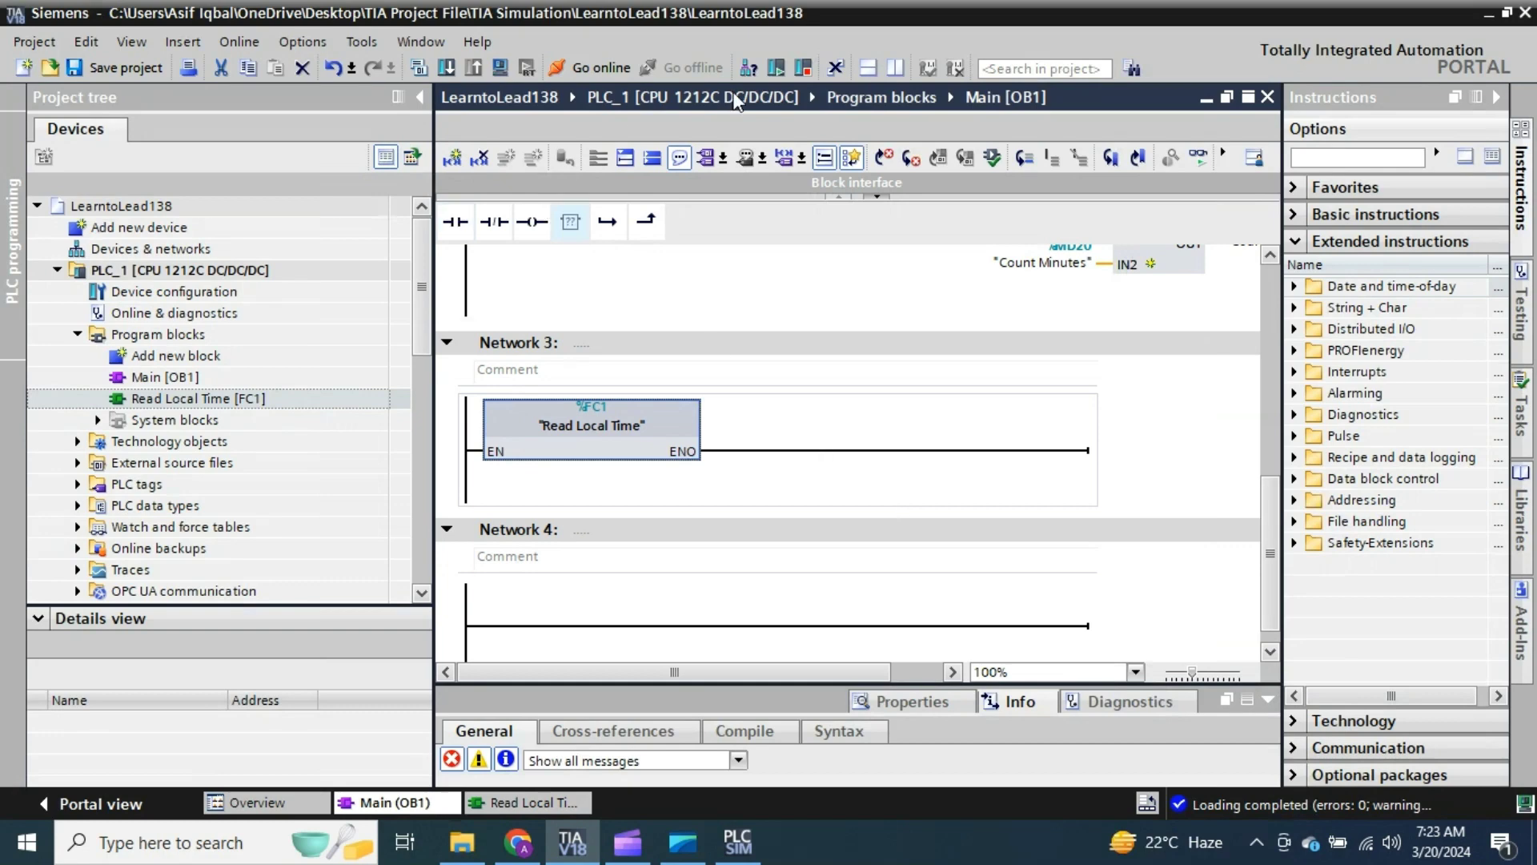
Step: Go online with PLC_1 and open Read Local Time [FC1] with a larger network area
left_click(1193, 168)
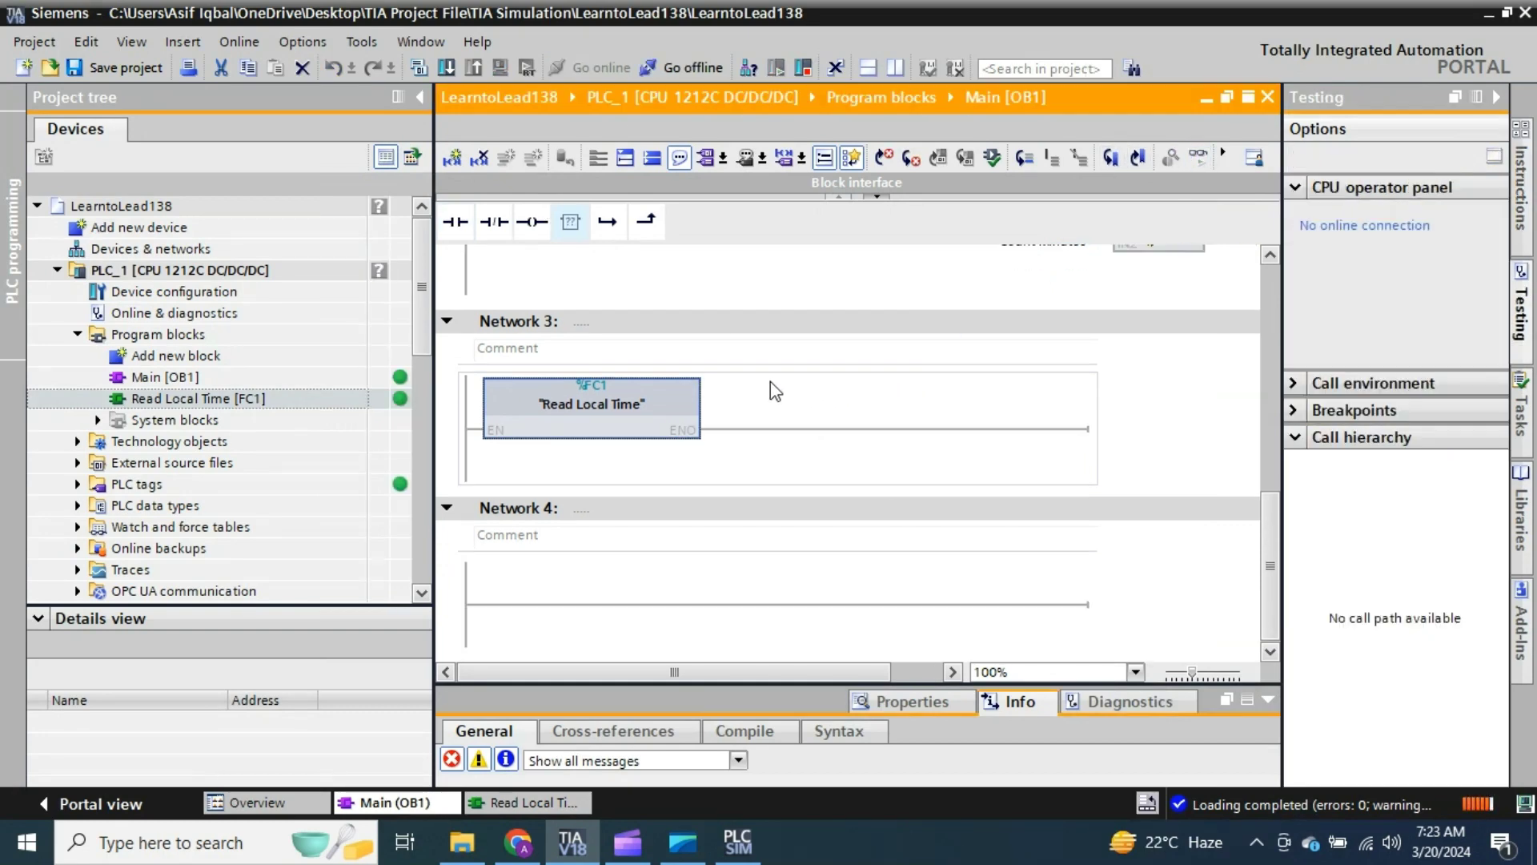
left_click(534, 801)
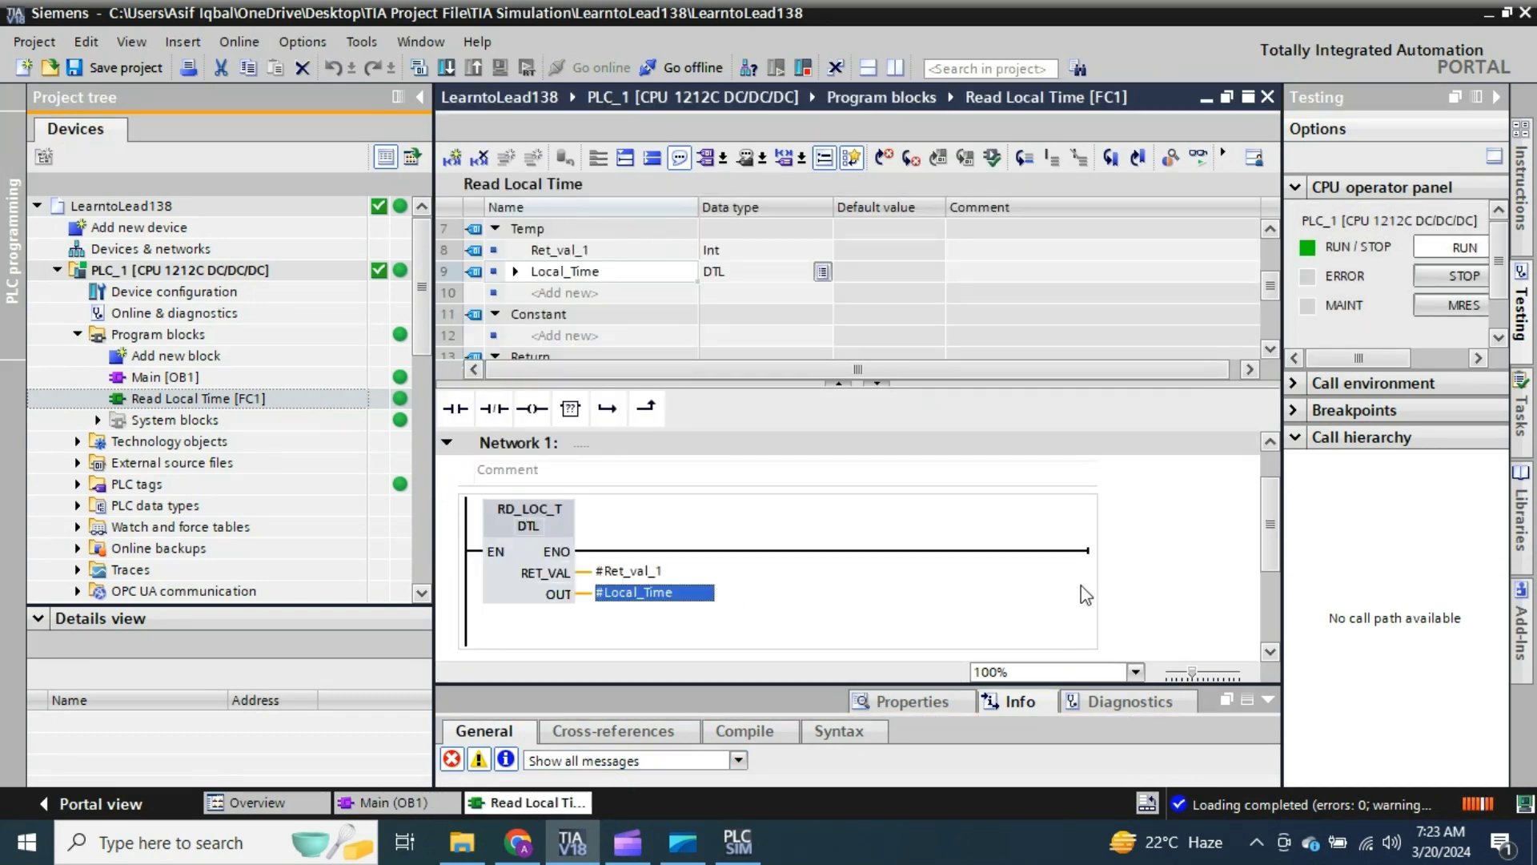
left_click(1121, 565)
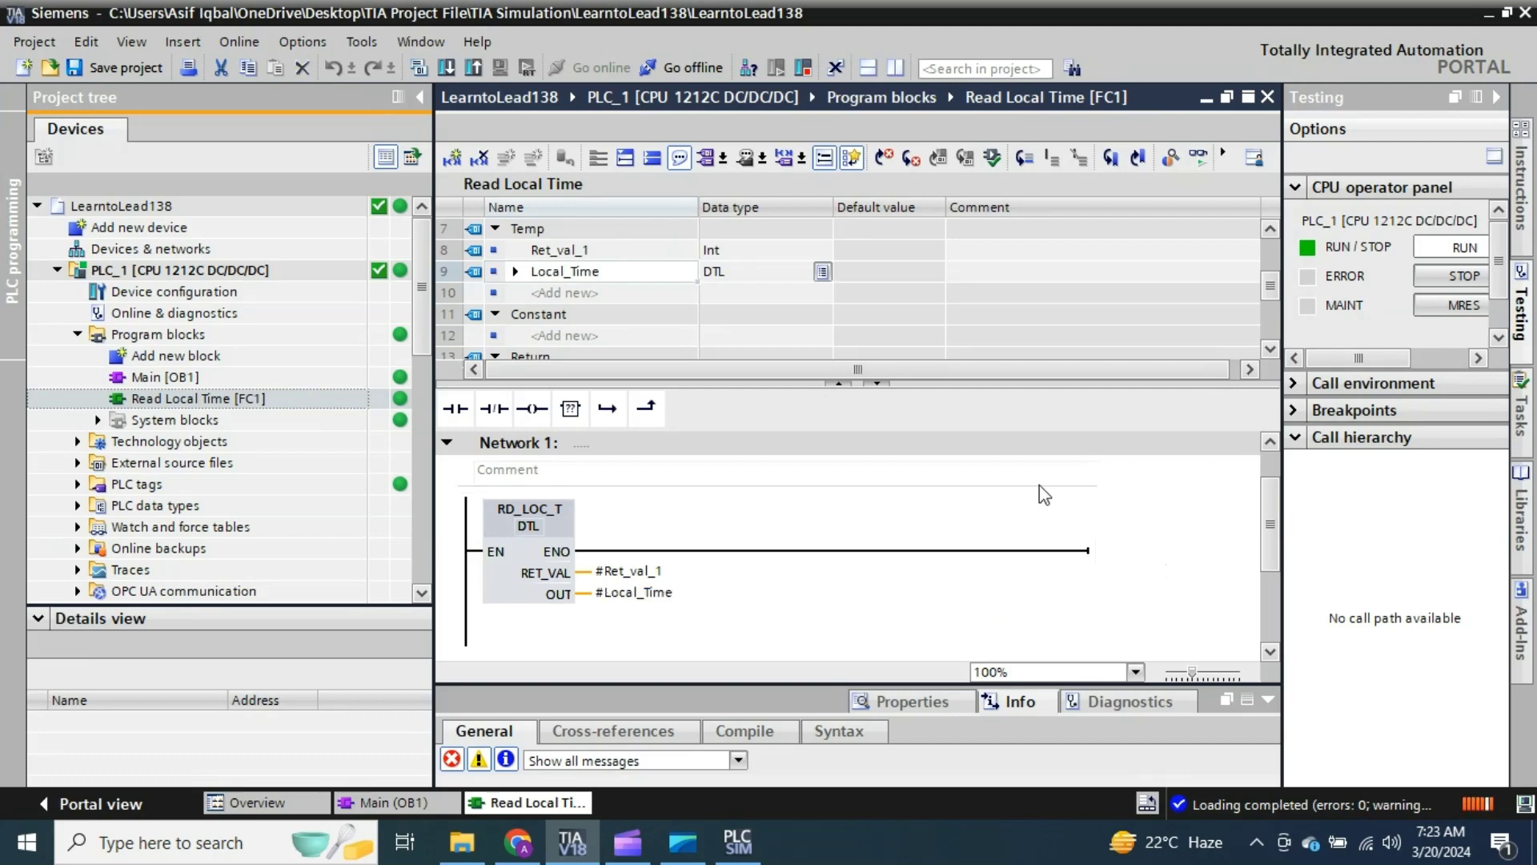
left_click_drag(982, 357, 982, 273)
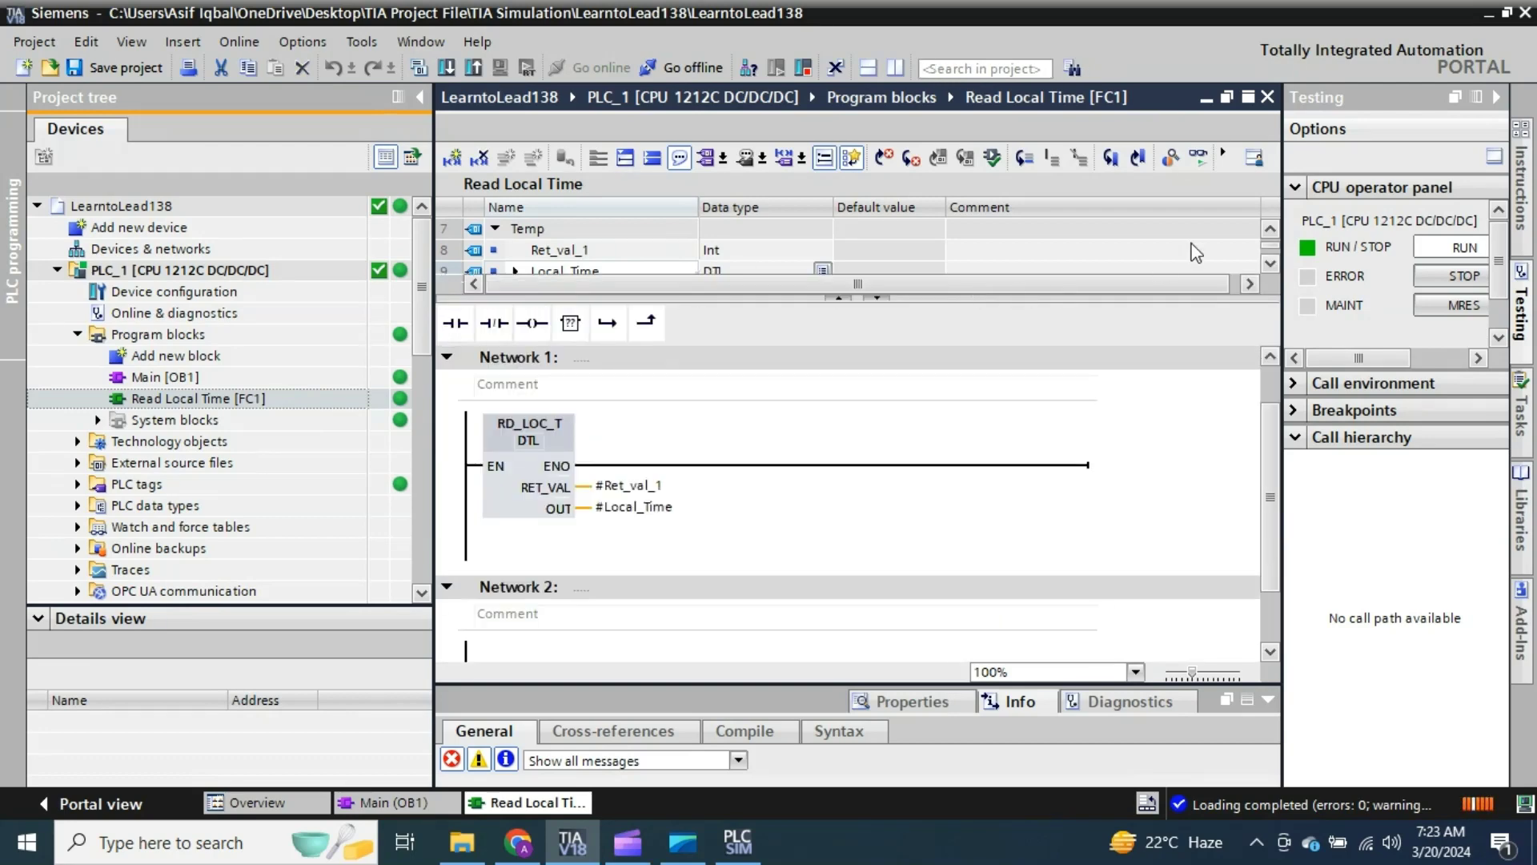
Step: Monitor FC1 live to see RD_LOC_T's return value, then stop monitoring
left_click(1199, 157)
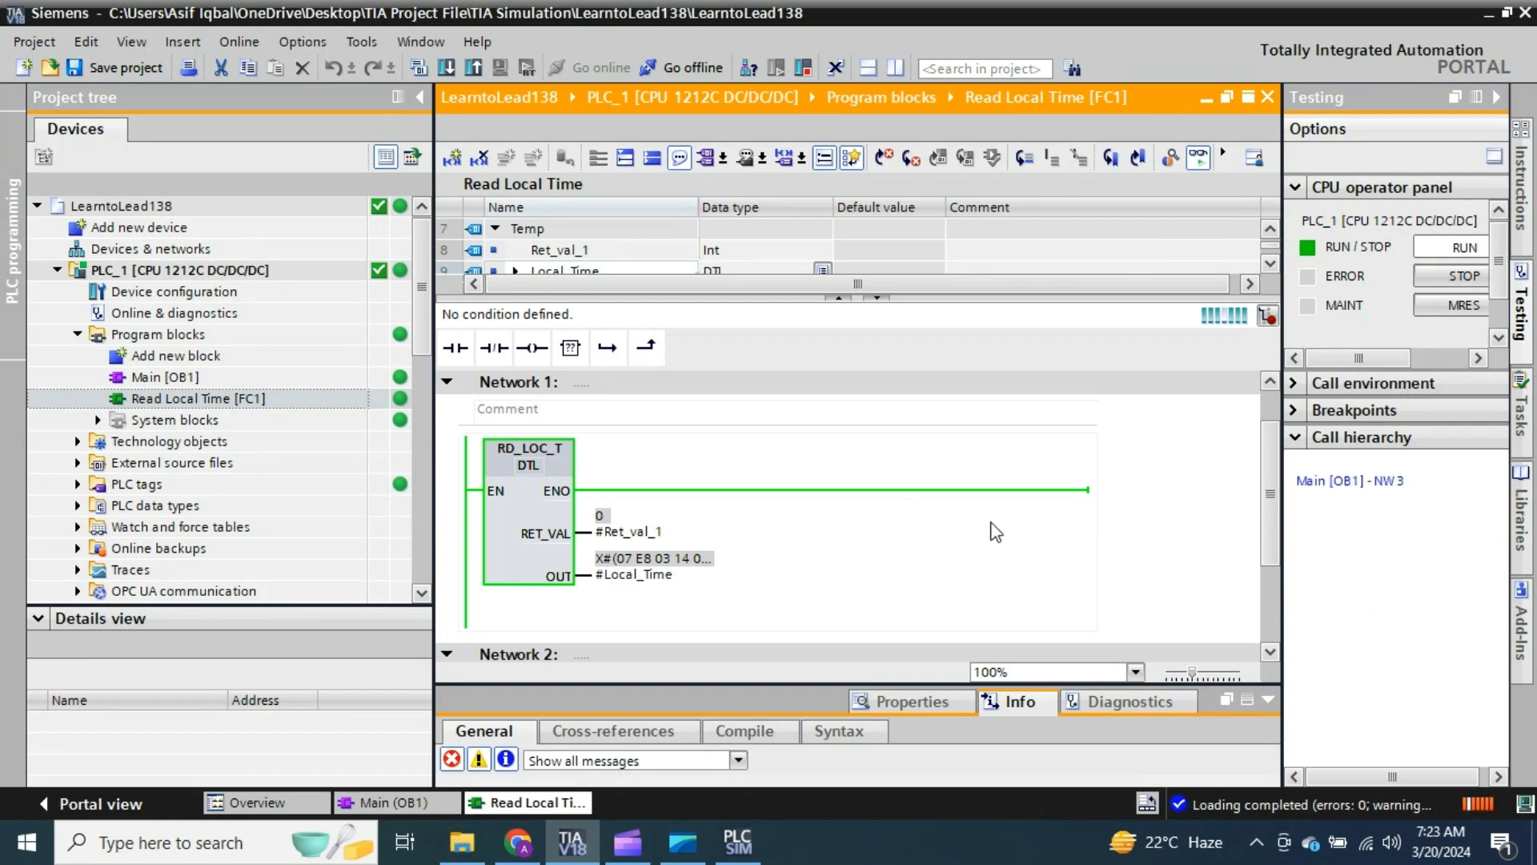
scroll(1268, 497, "down", 1)
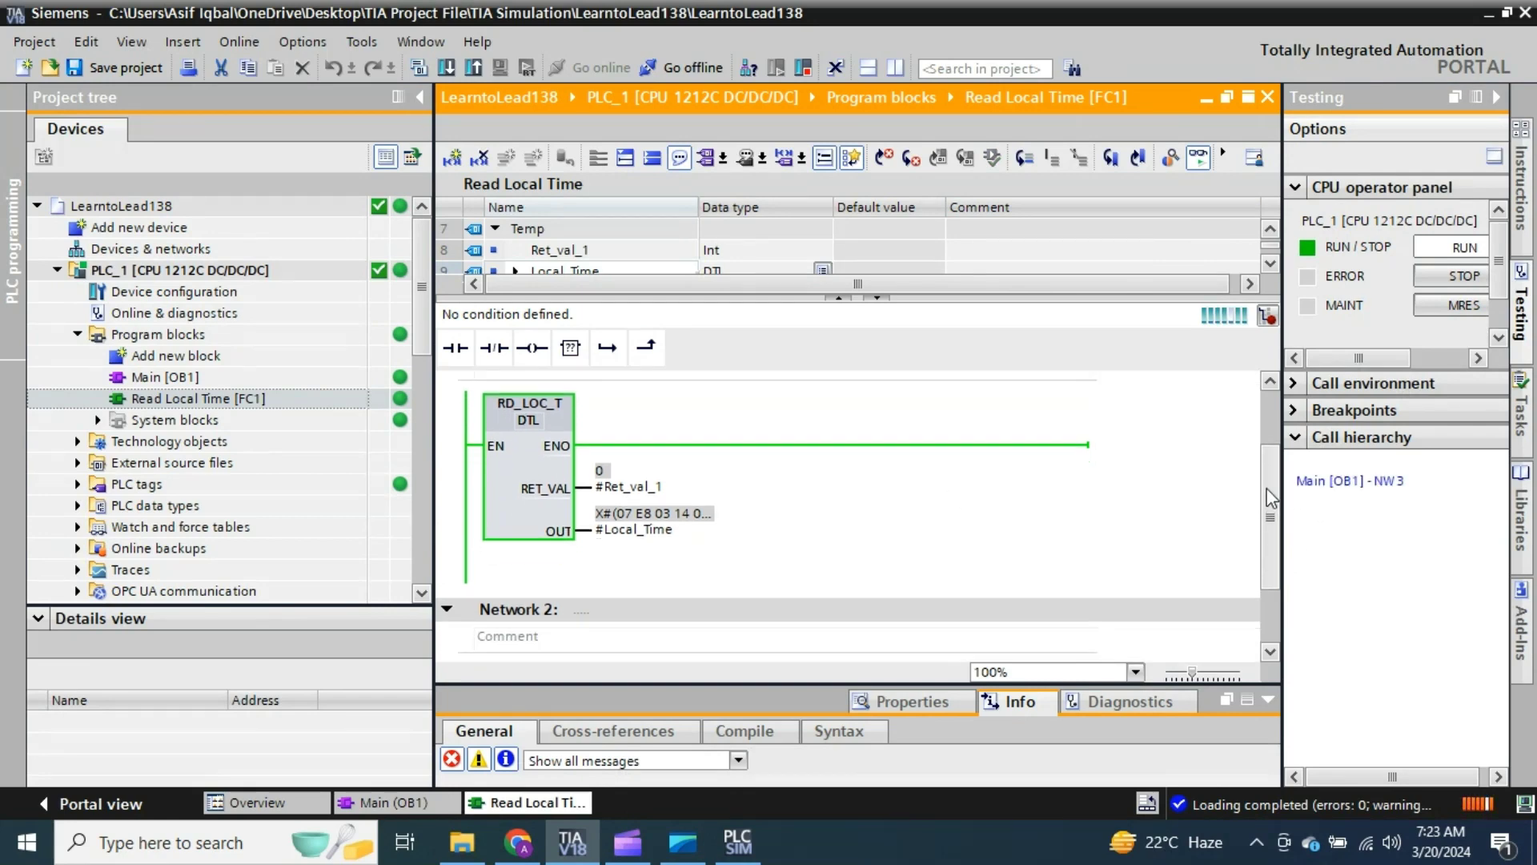
scroll(1267, 505, "down", 1)
scroll(1265, 499, "down", 1)
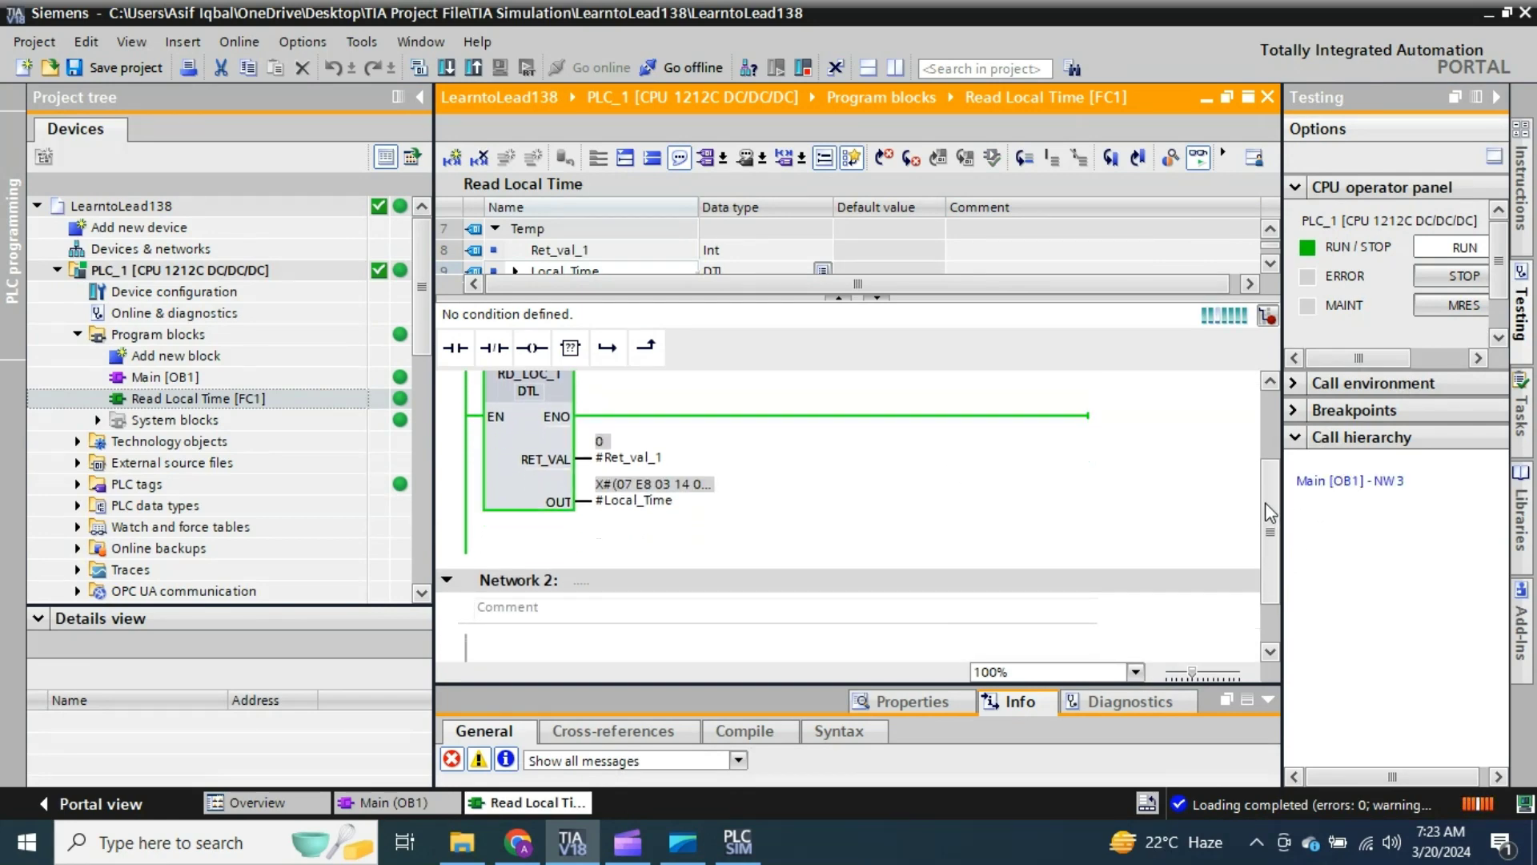
scroll(1265, 505, "down", 1)
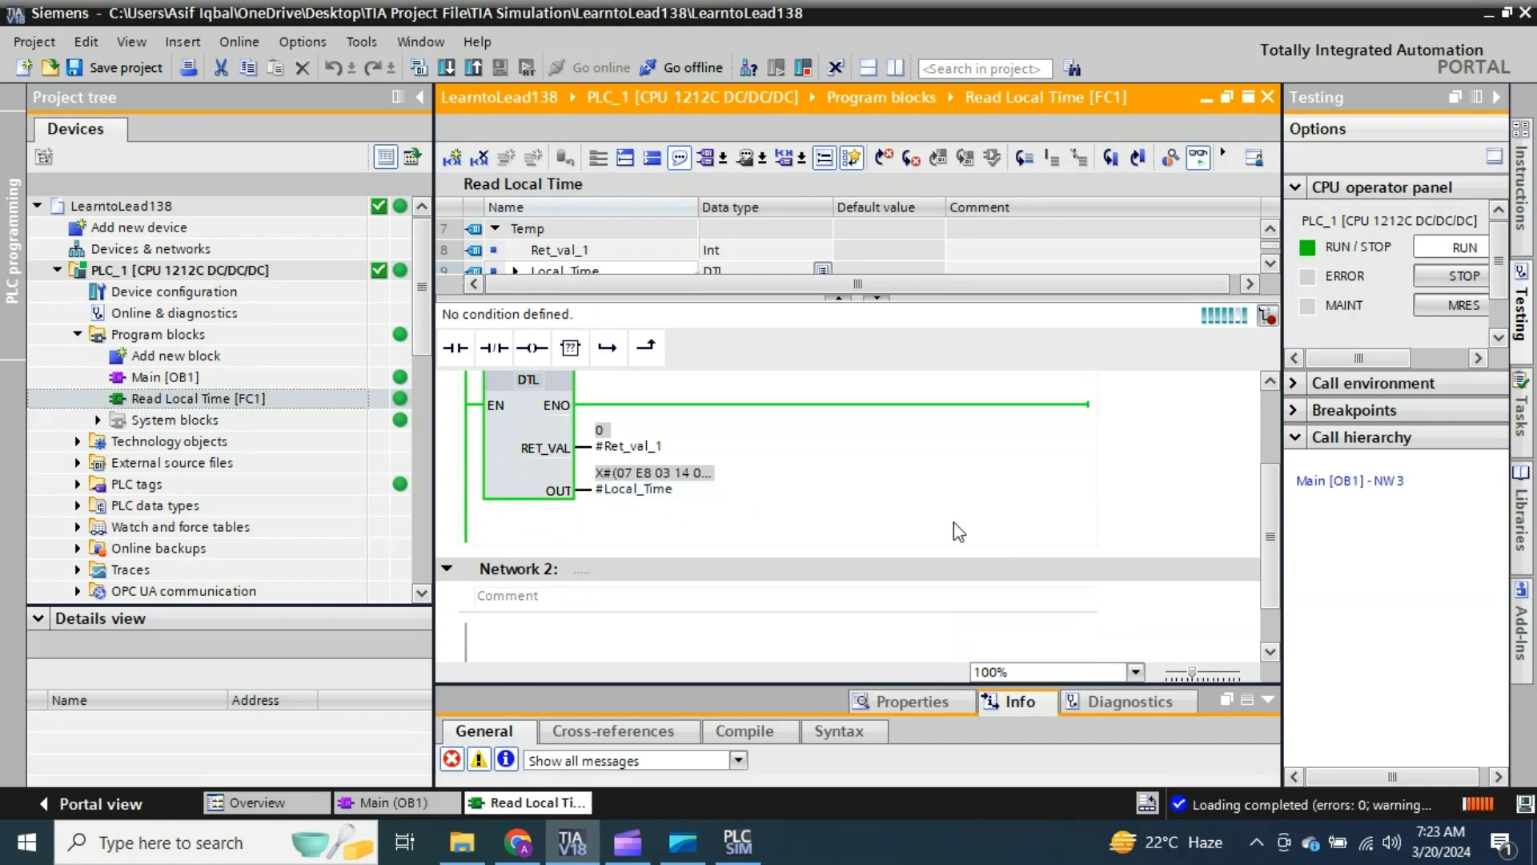
left_click(1193, 164)
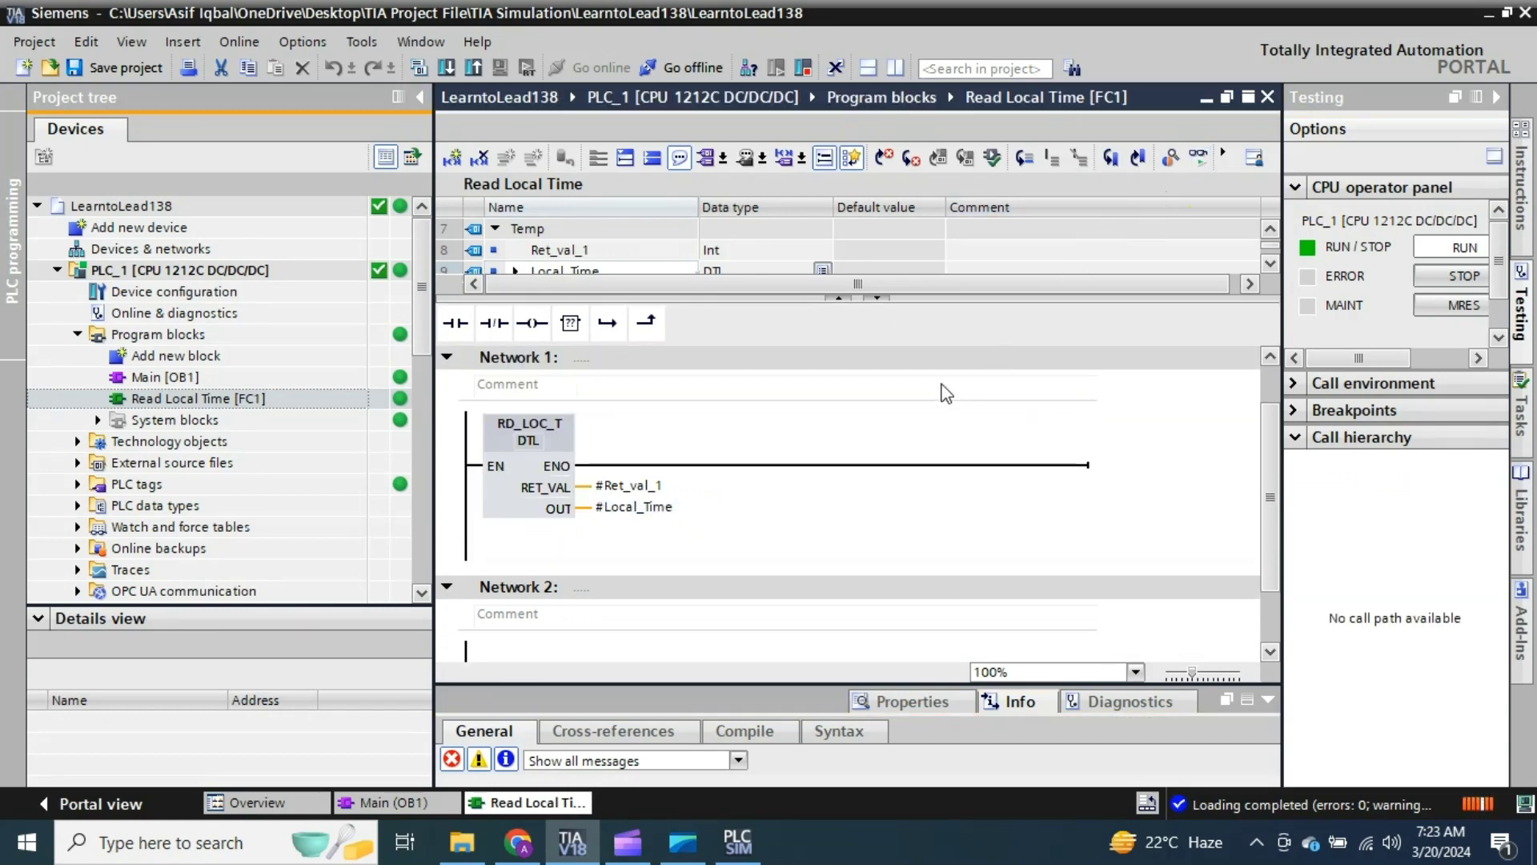
Step: Select Network 1's ENO rung wire and show the Instructions task card
left_click_drag(1272, 448, 851, 482)
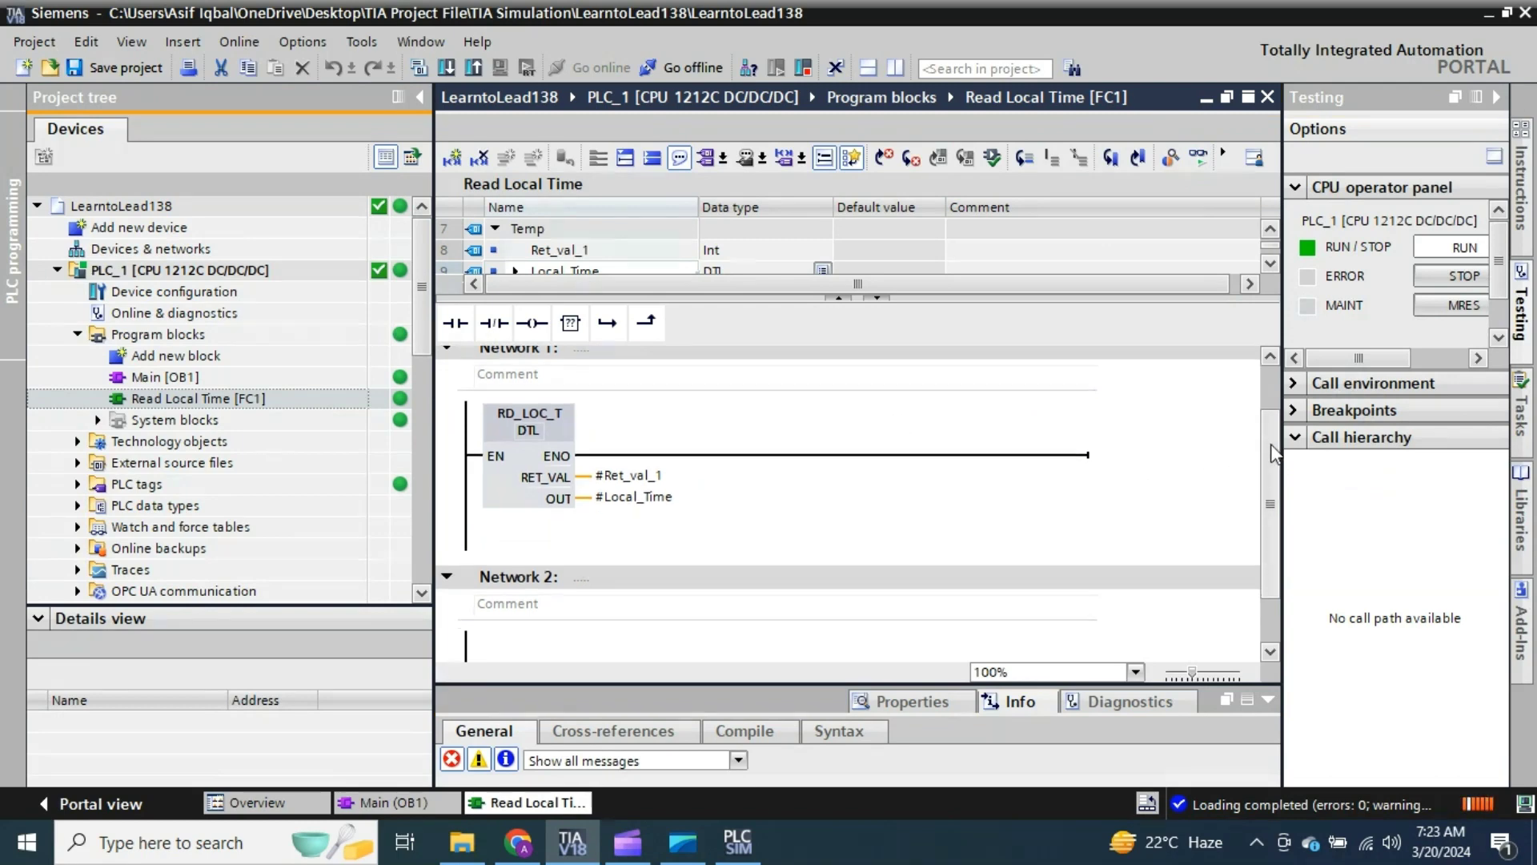
left_click(835, 452)
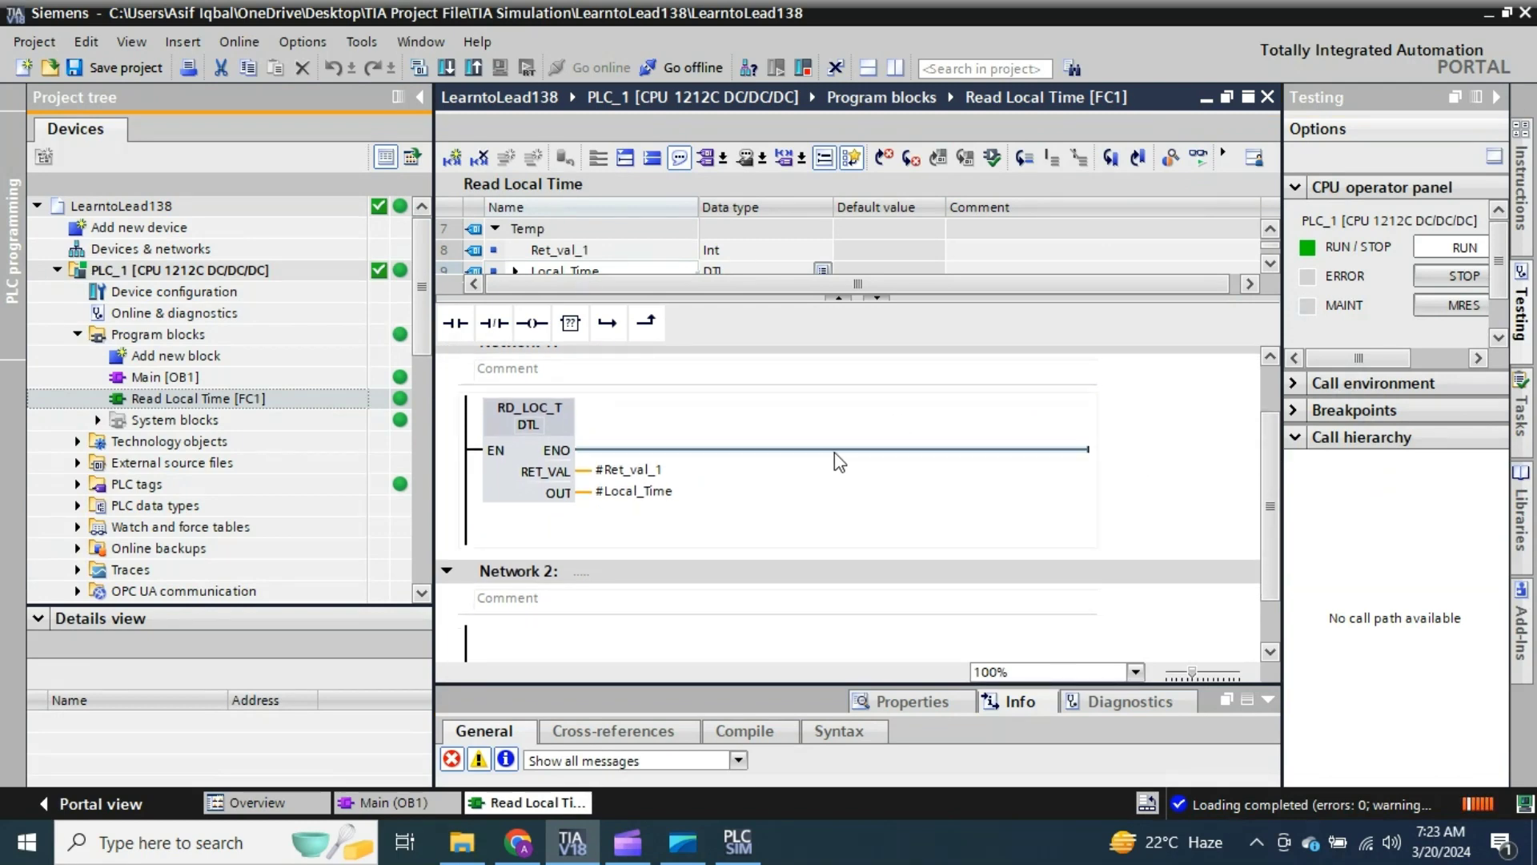
left_click(835, 450)
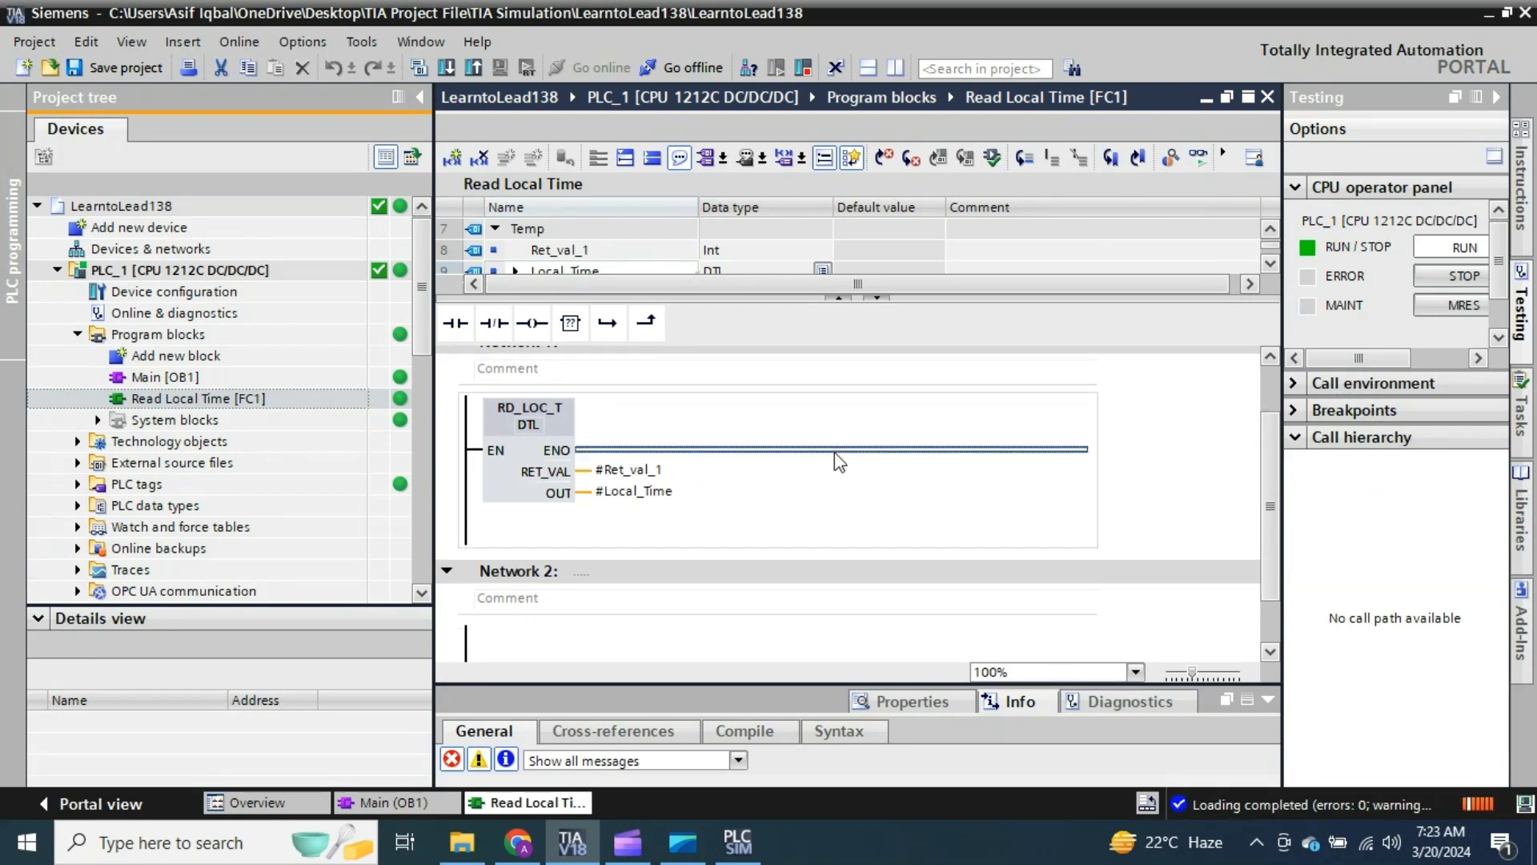
left_click(1517, 192)
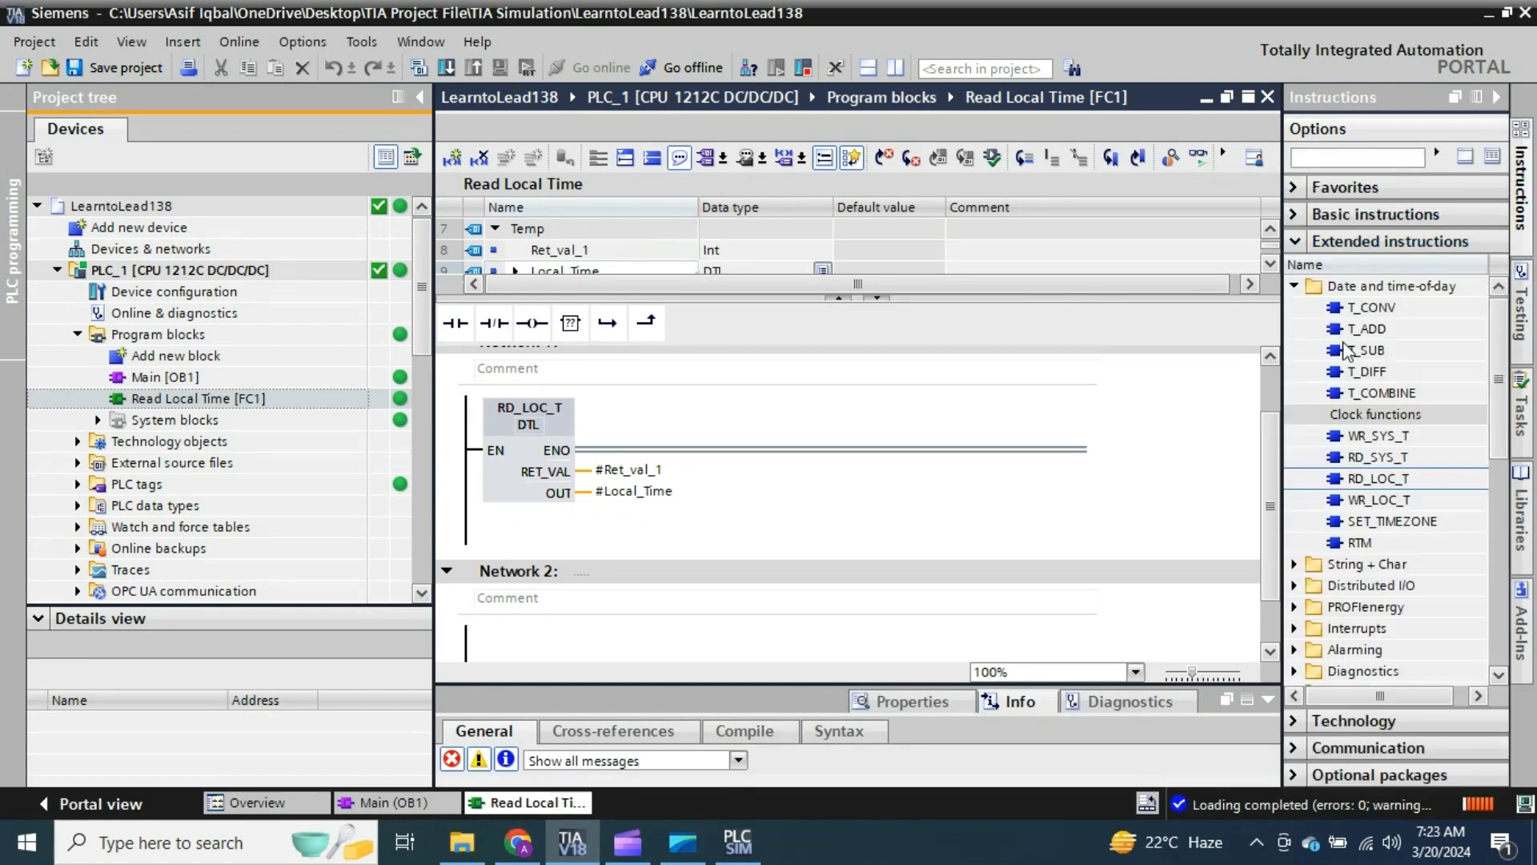
Step: Add a new global data block named 'DT Data Block' (DB1)
left_click(1294, 286)
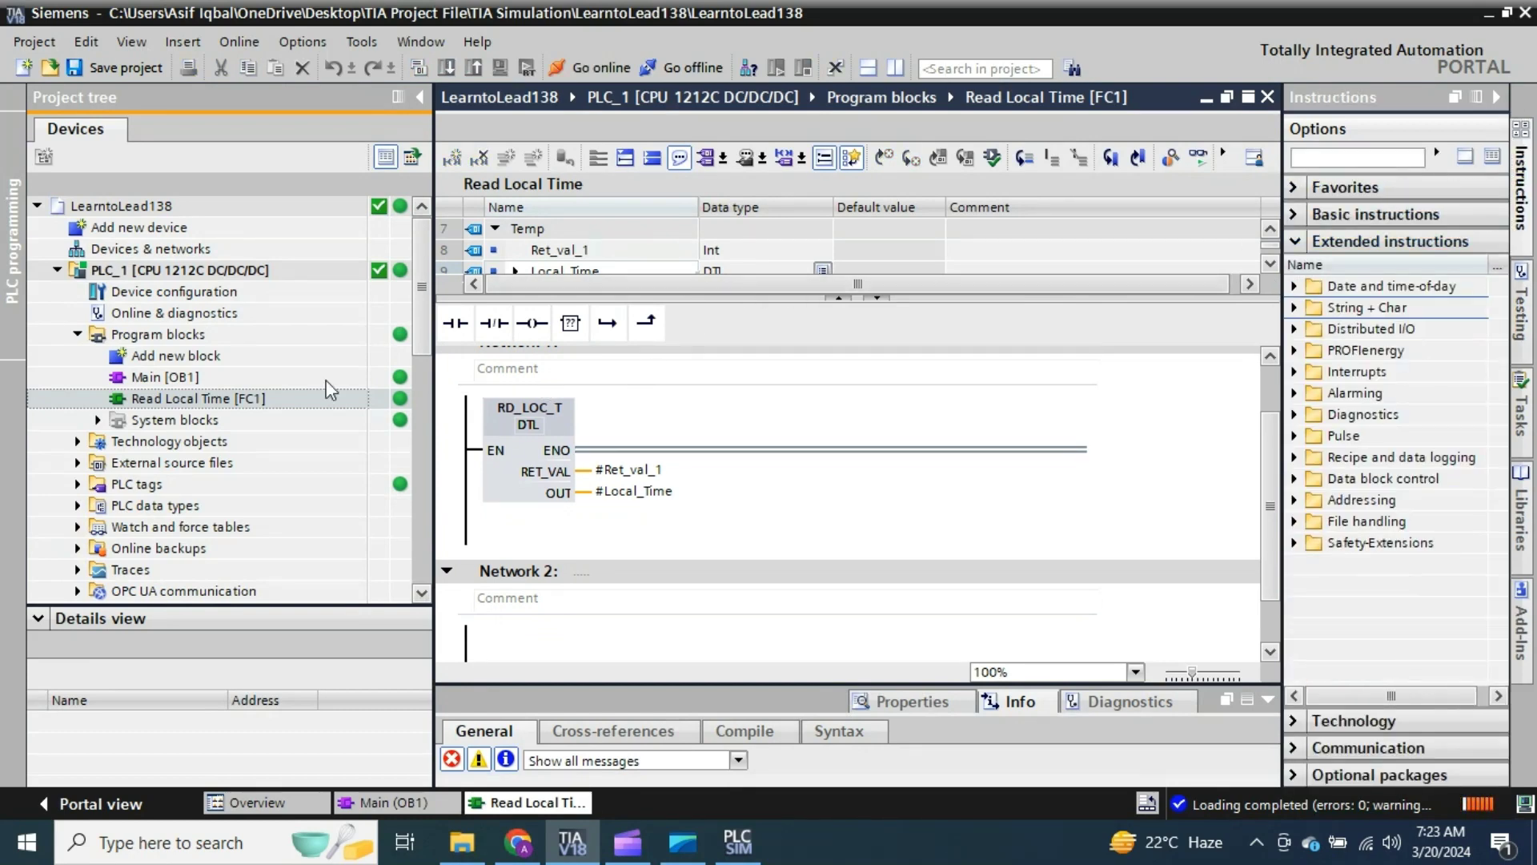
double_click(170, 356)
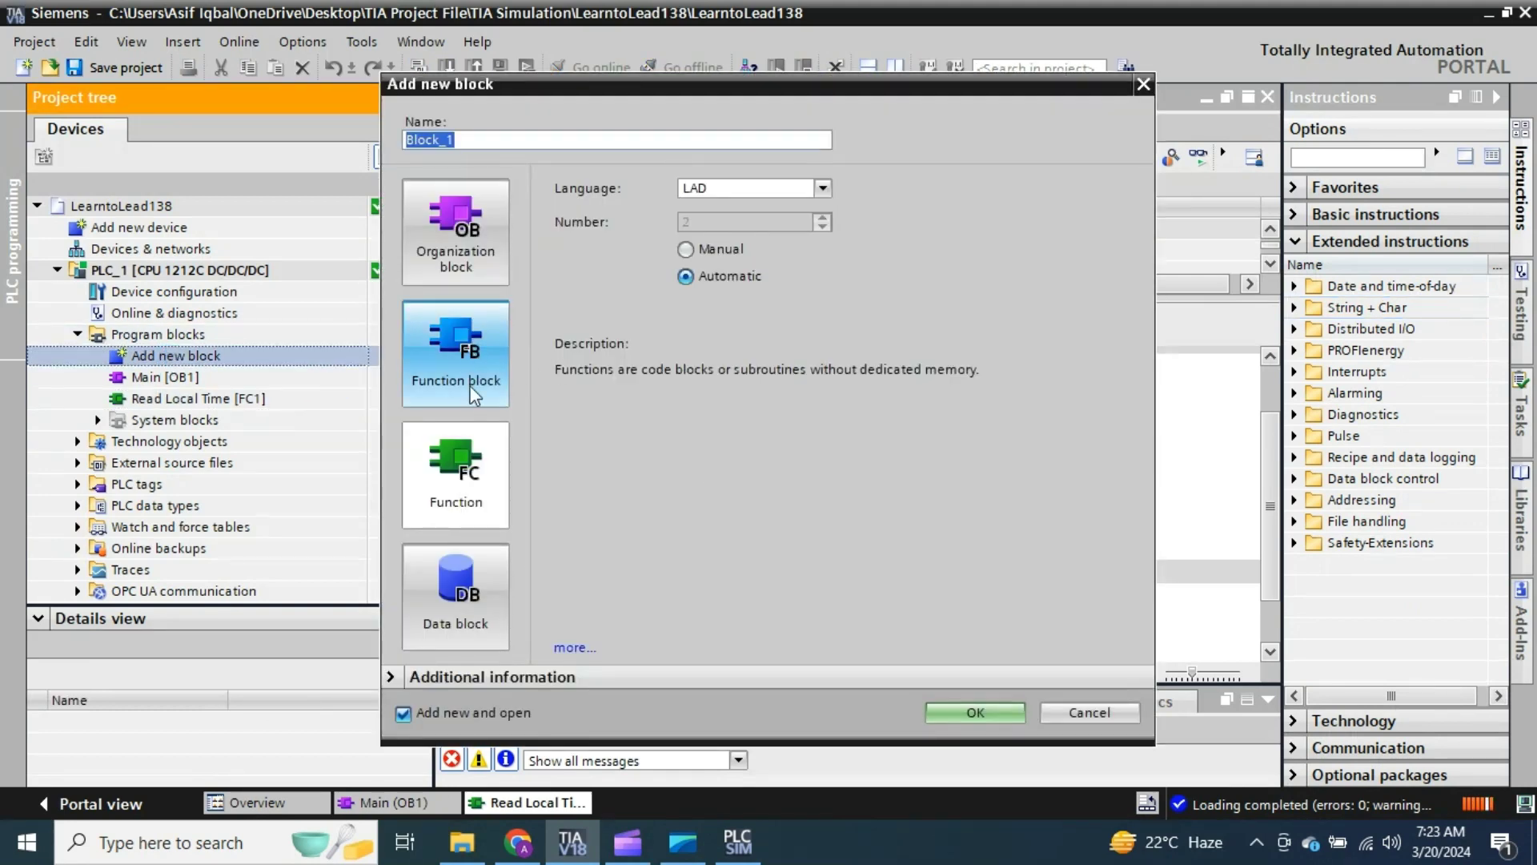
left_click(472, 580)
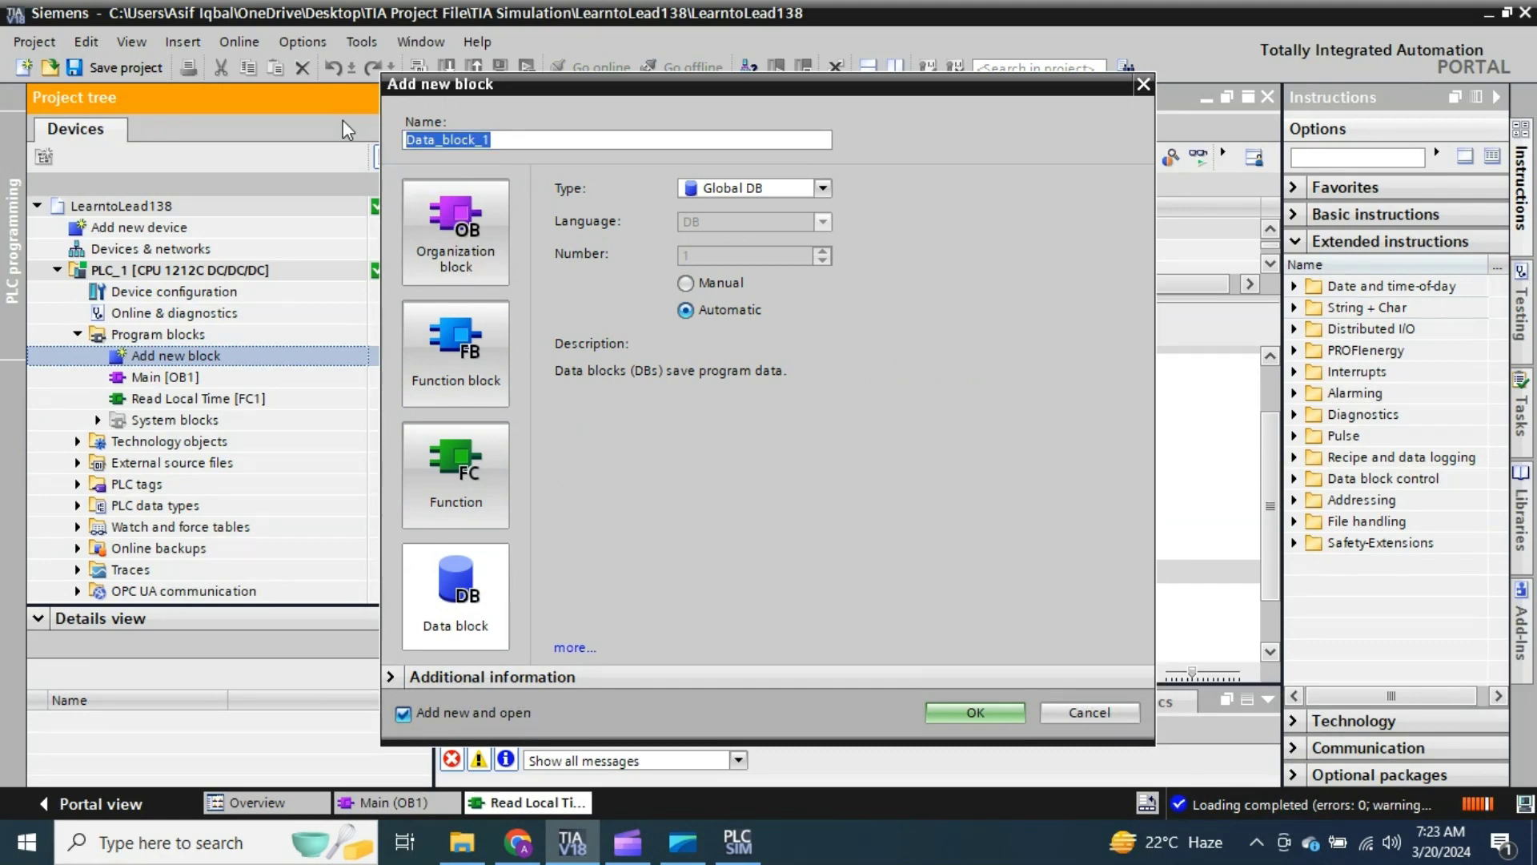
type("d")
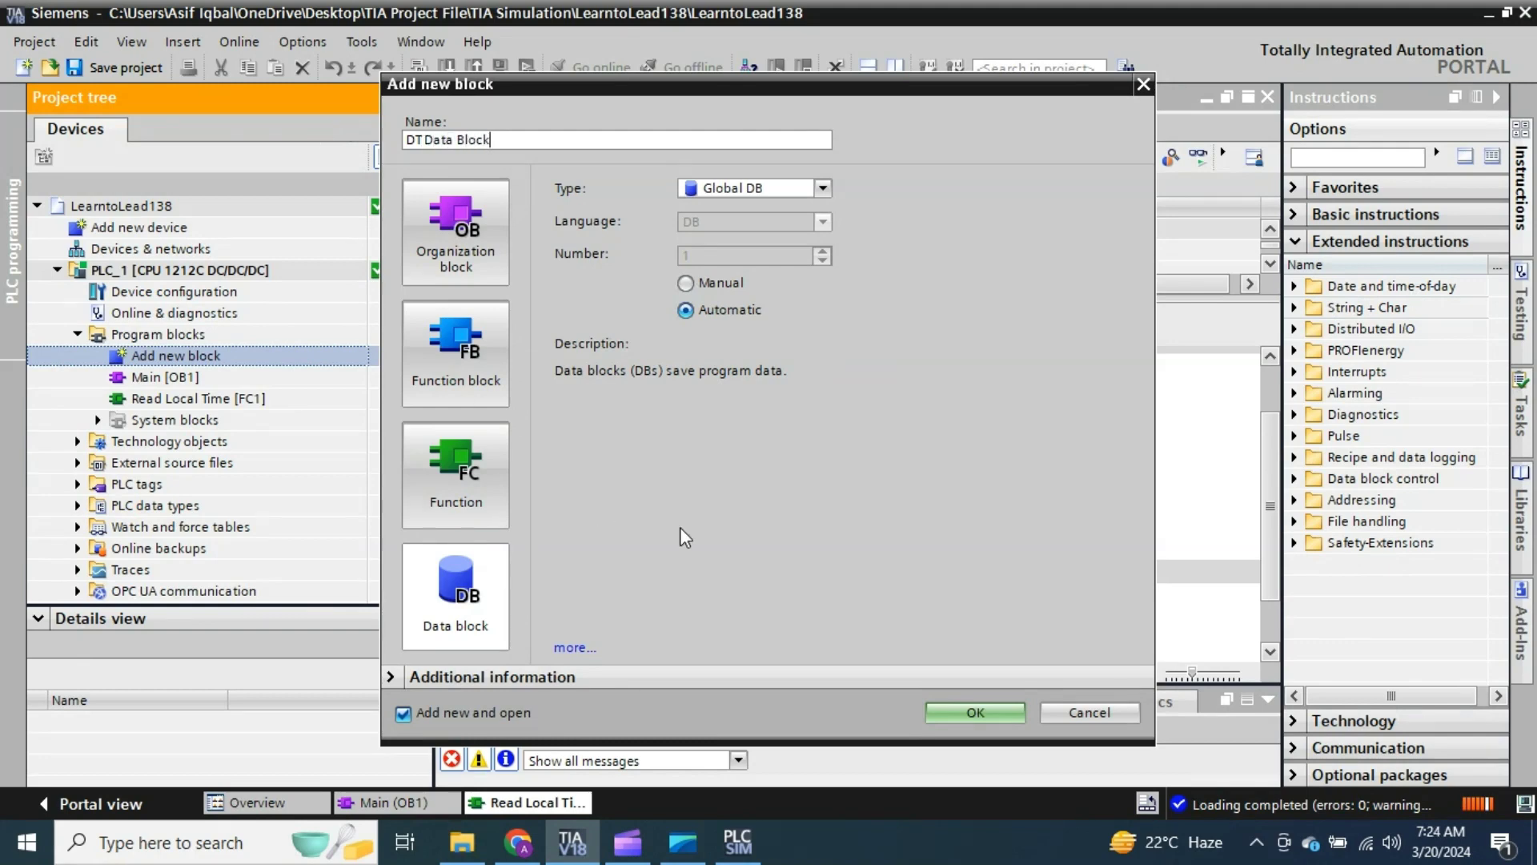
left_click(959, 709)
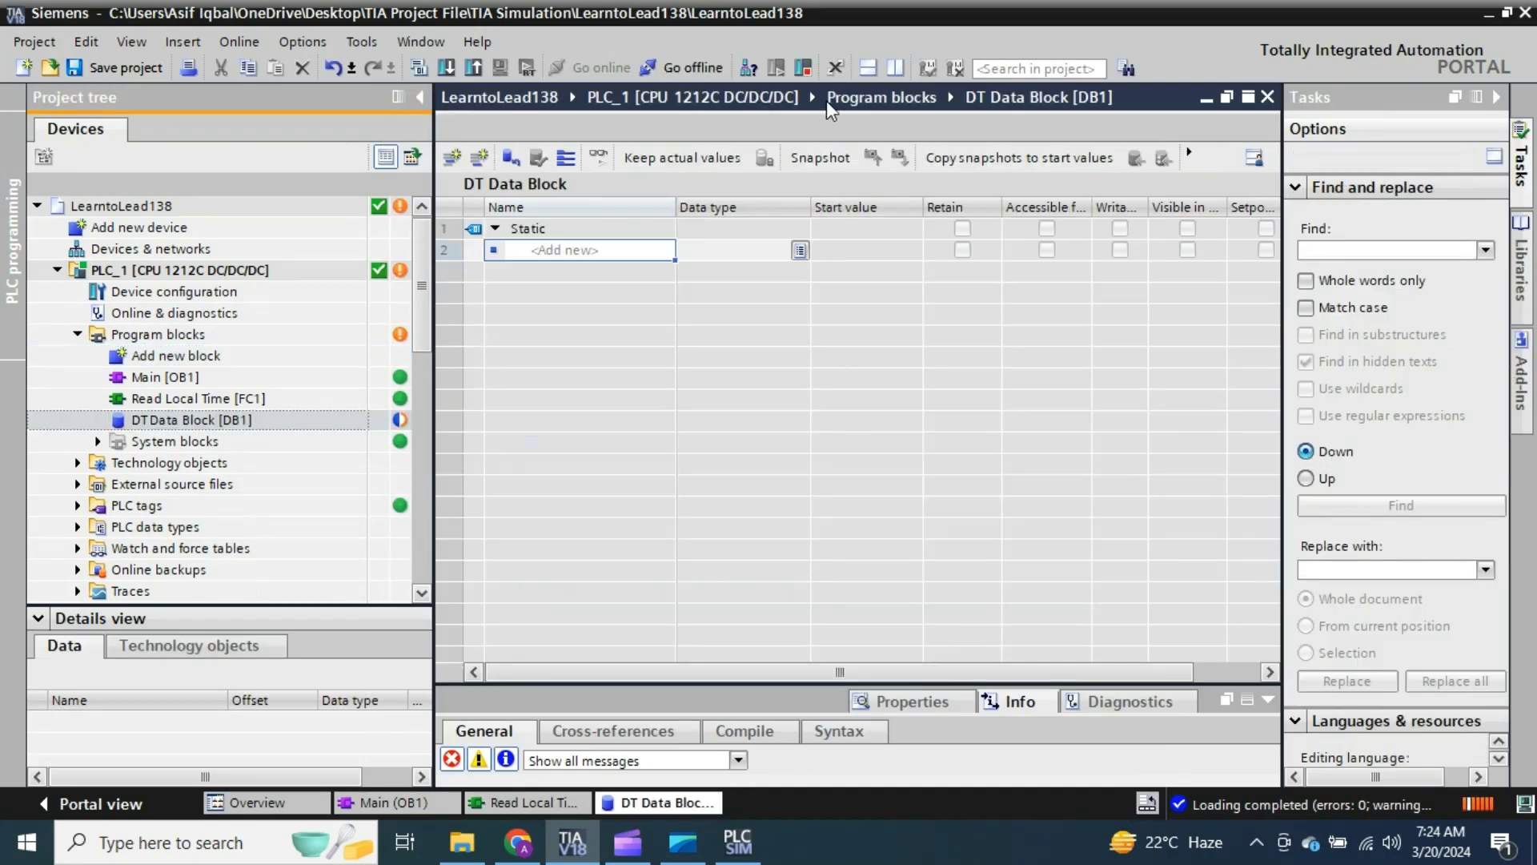
Step: Float and minimize the DB1 editor, and check S7-PLCSIM is in RUN
left_click(1227, 97)
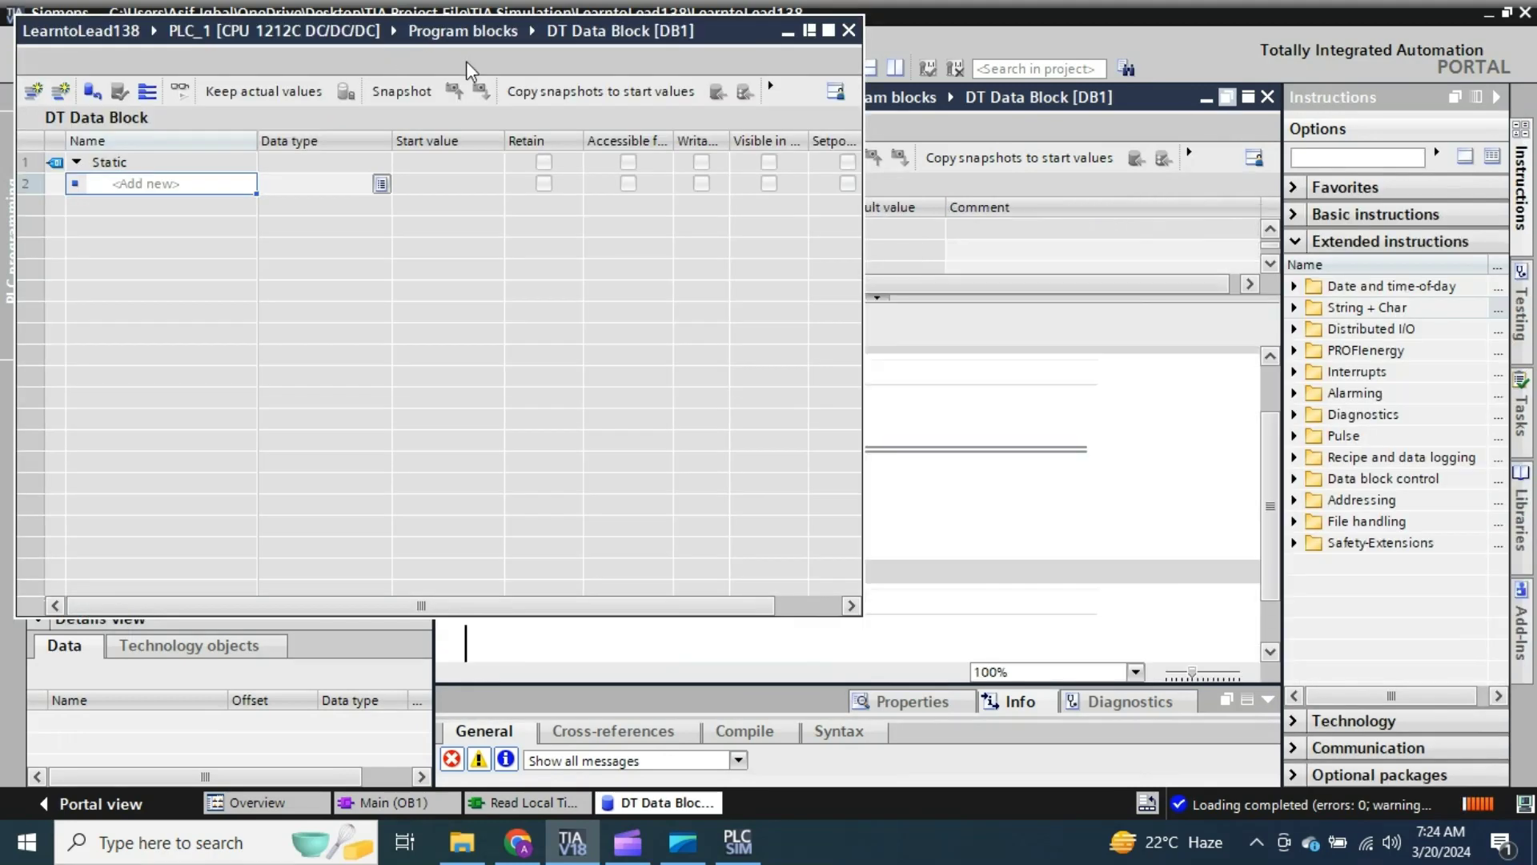
left_click_drag(382, 32, 1012, 232)
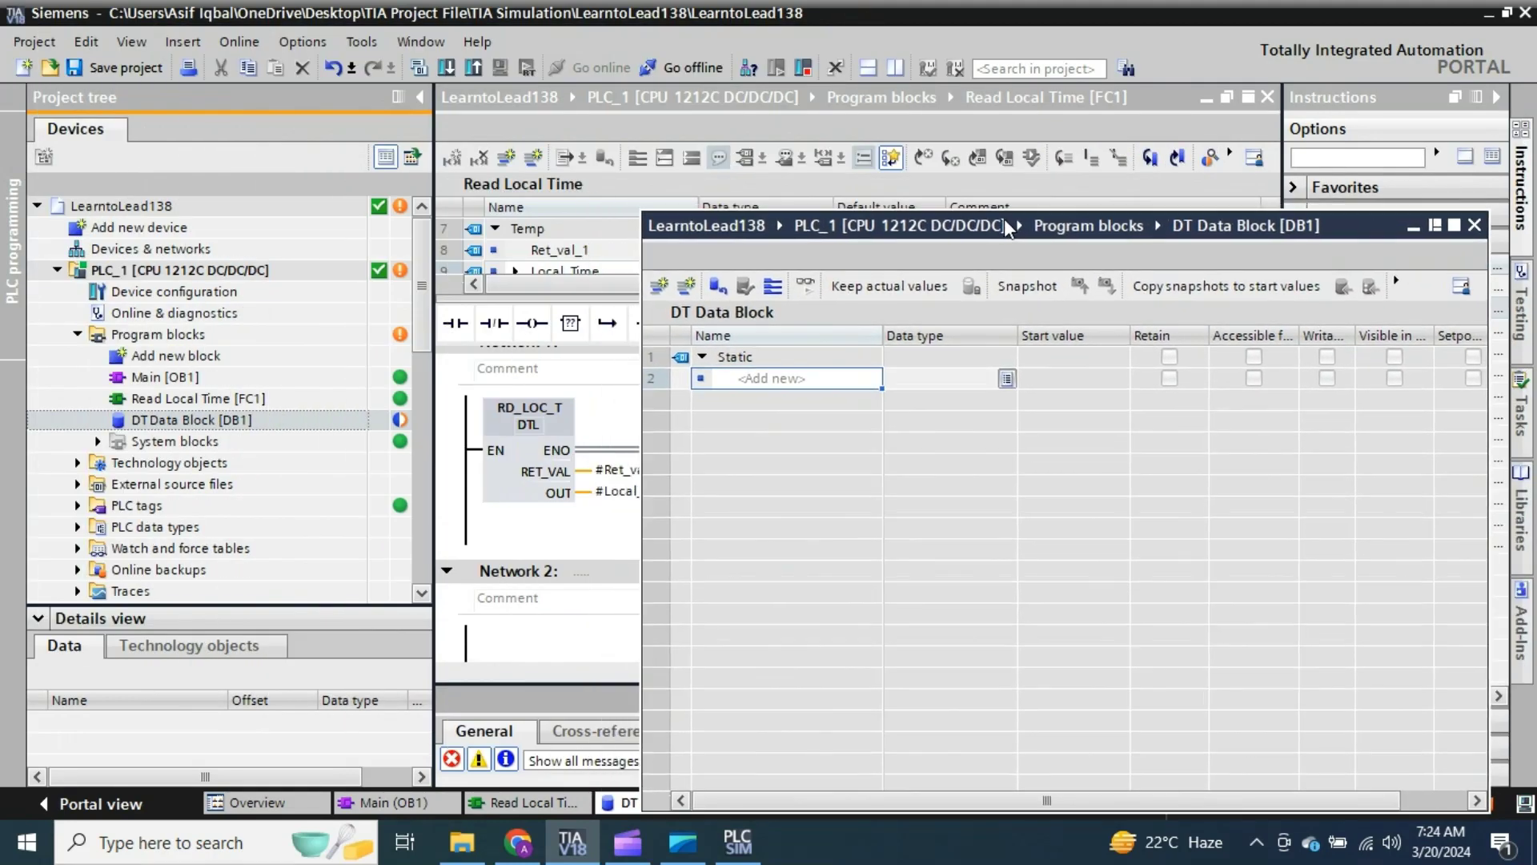
left_click(741, 104)
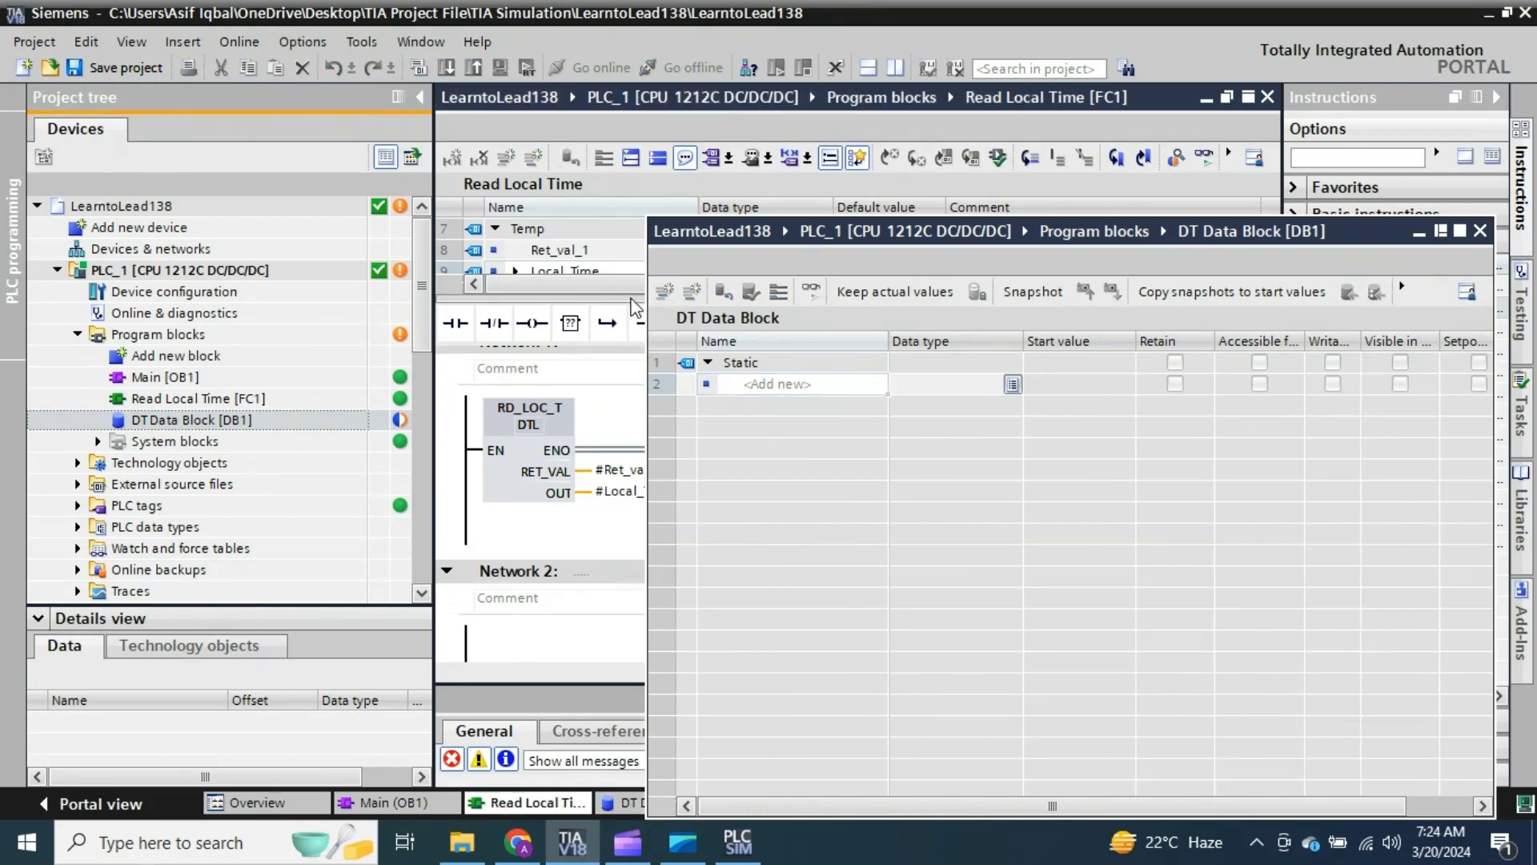
left_click_drag(1198, 234, 1119, 387)
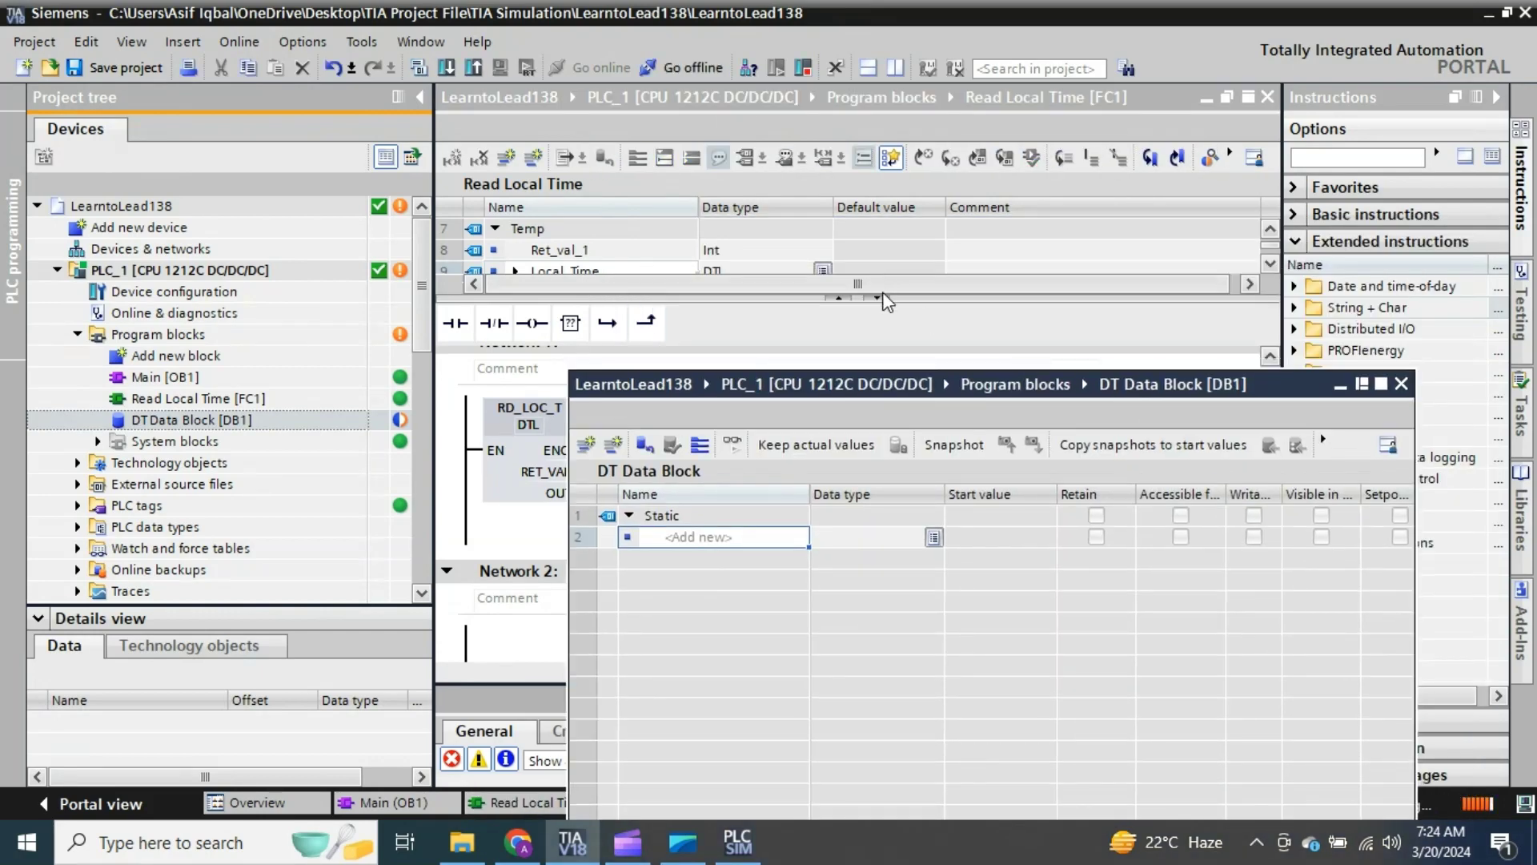
left_click_drag(905, 301, 901, 359)
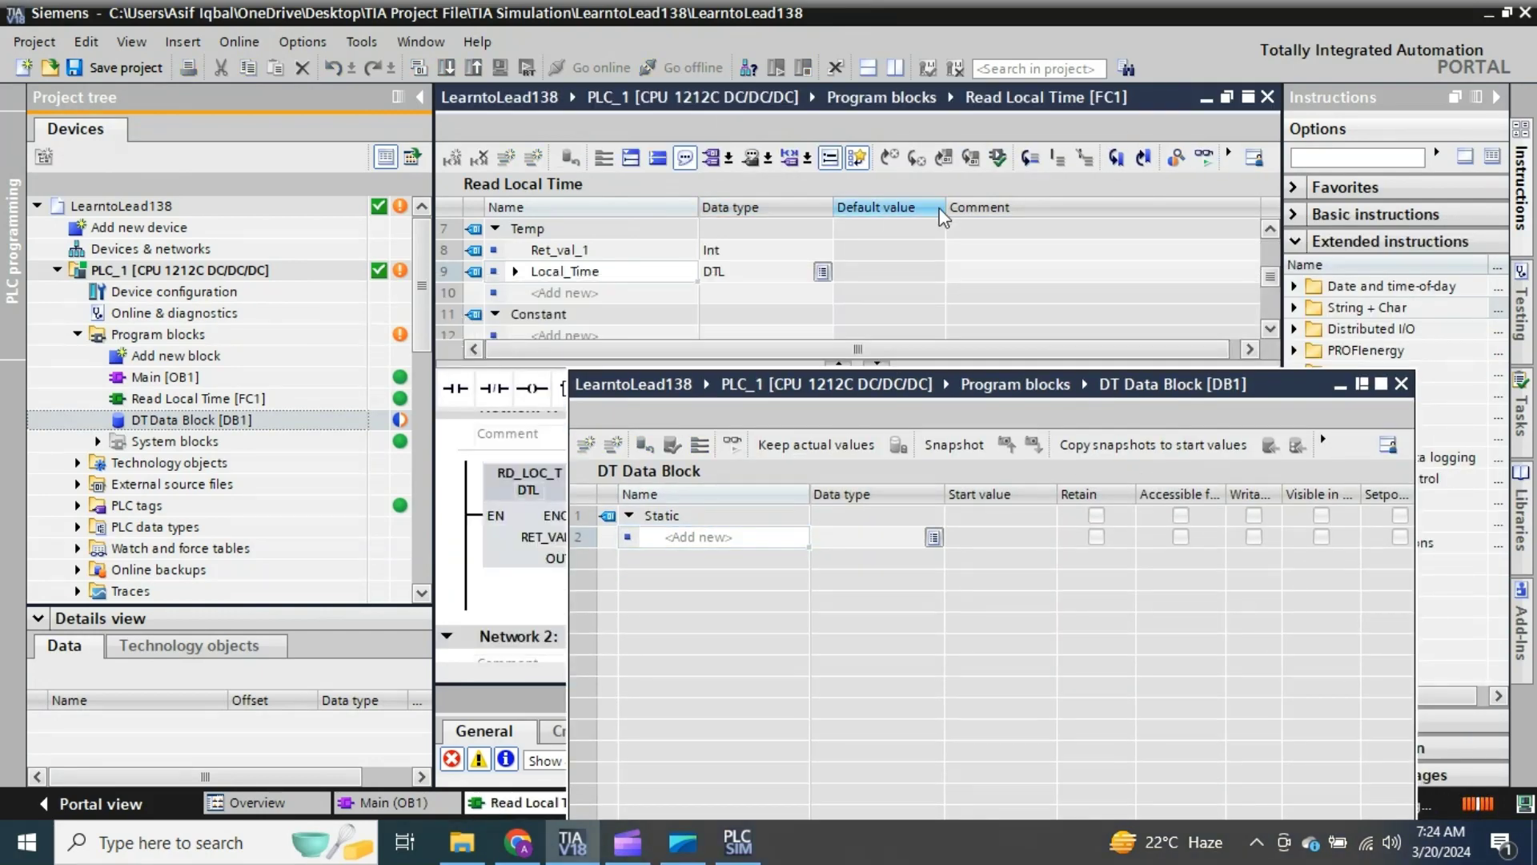
left_click(1339, 385)
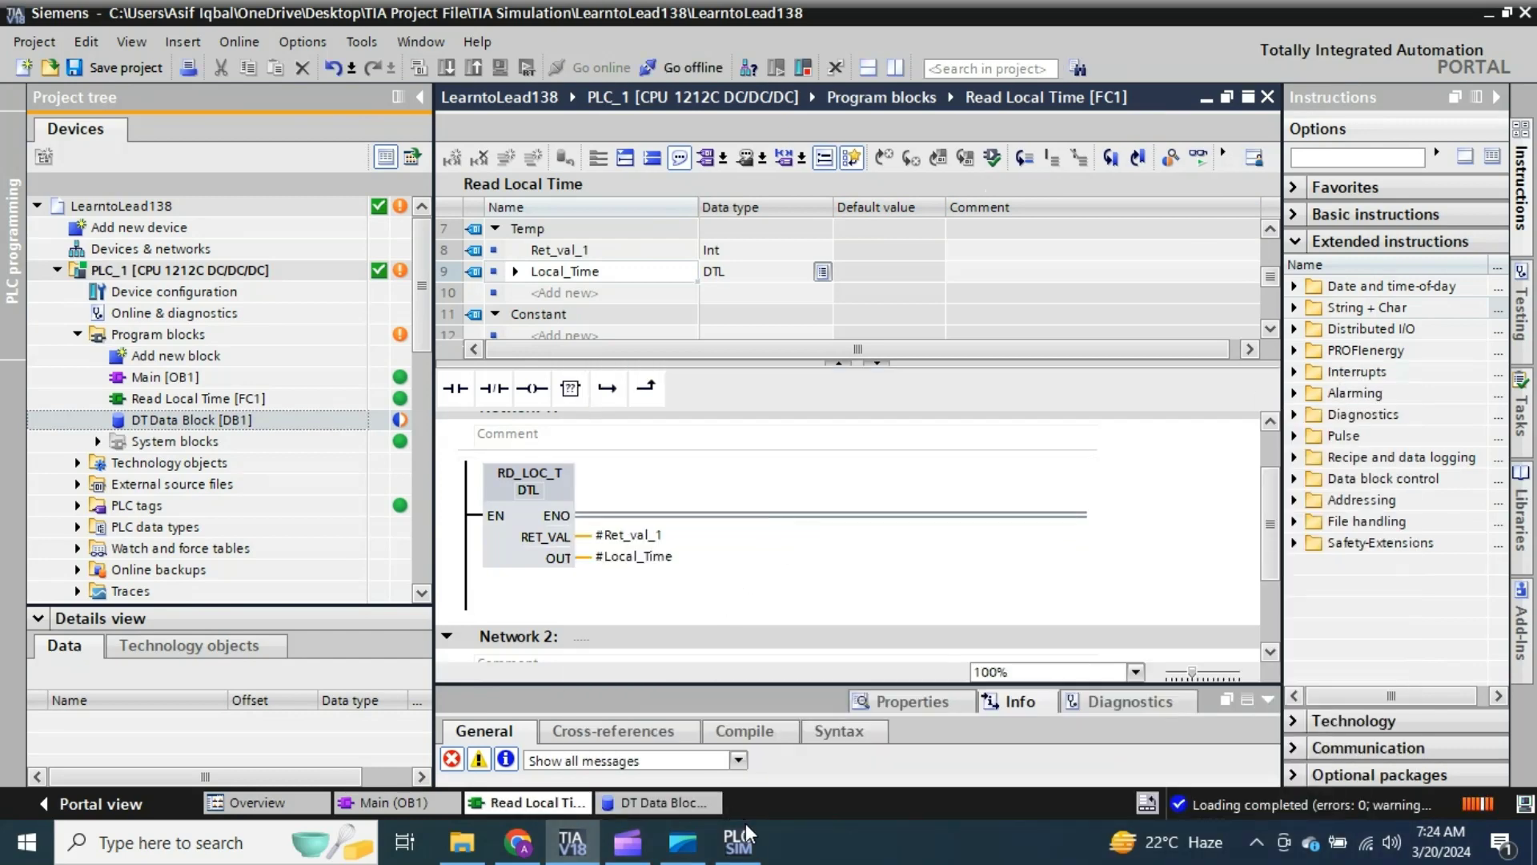
left_click(737, 842)
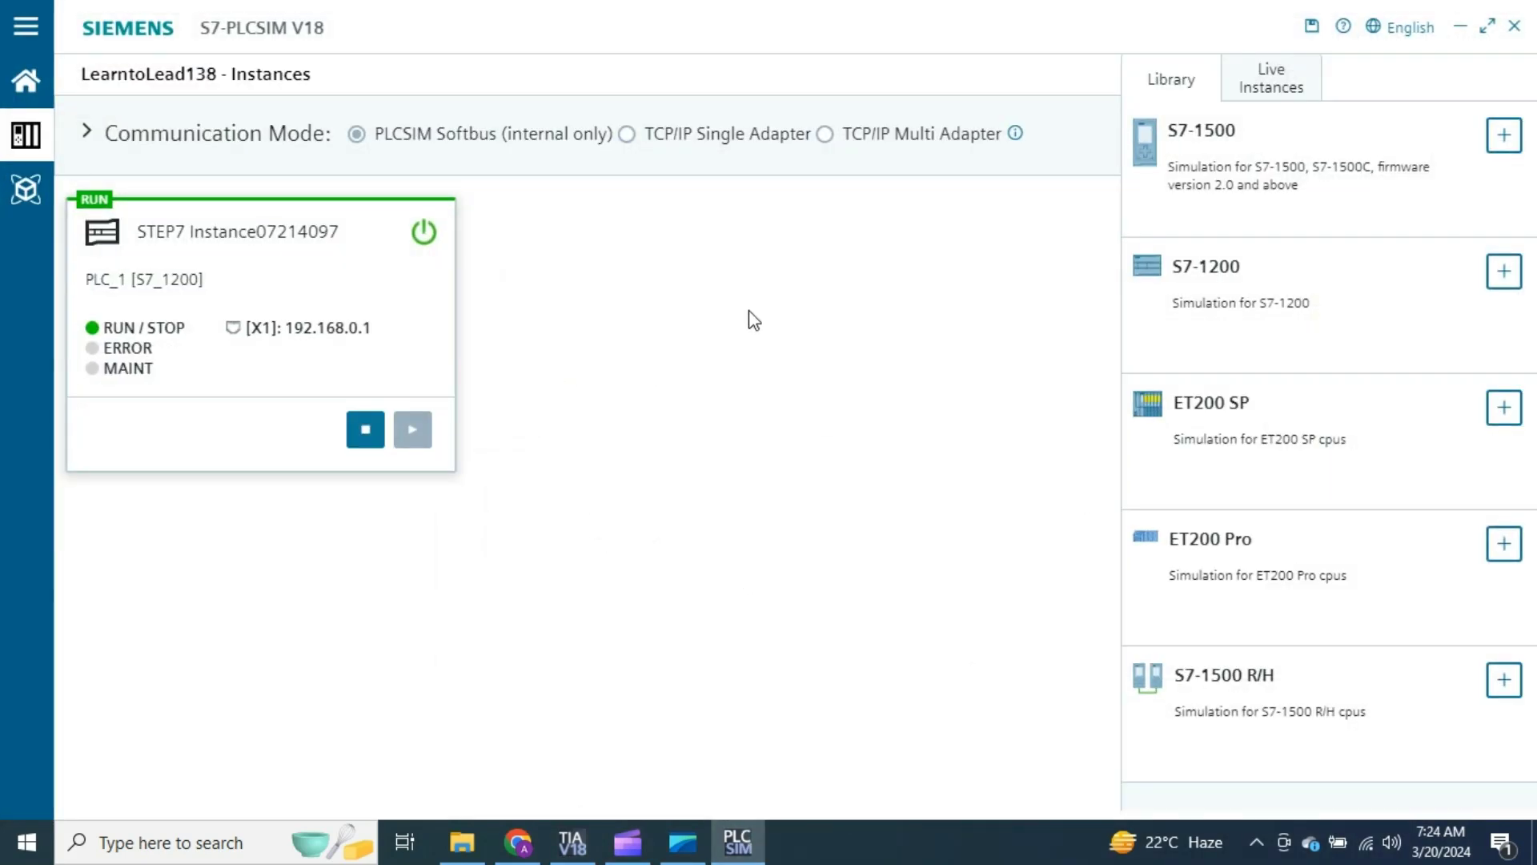
left_click(1461, 26)
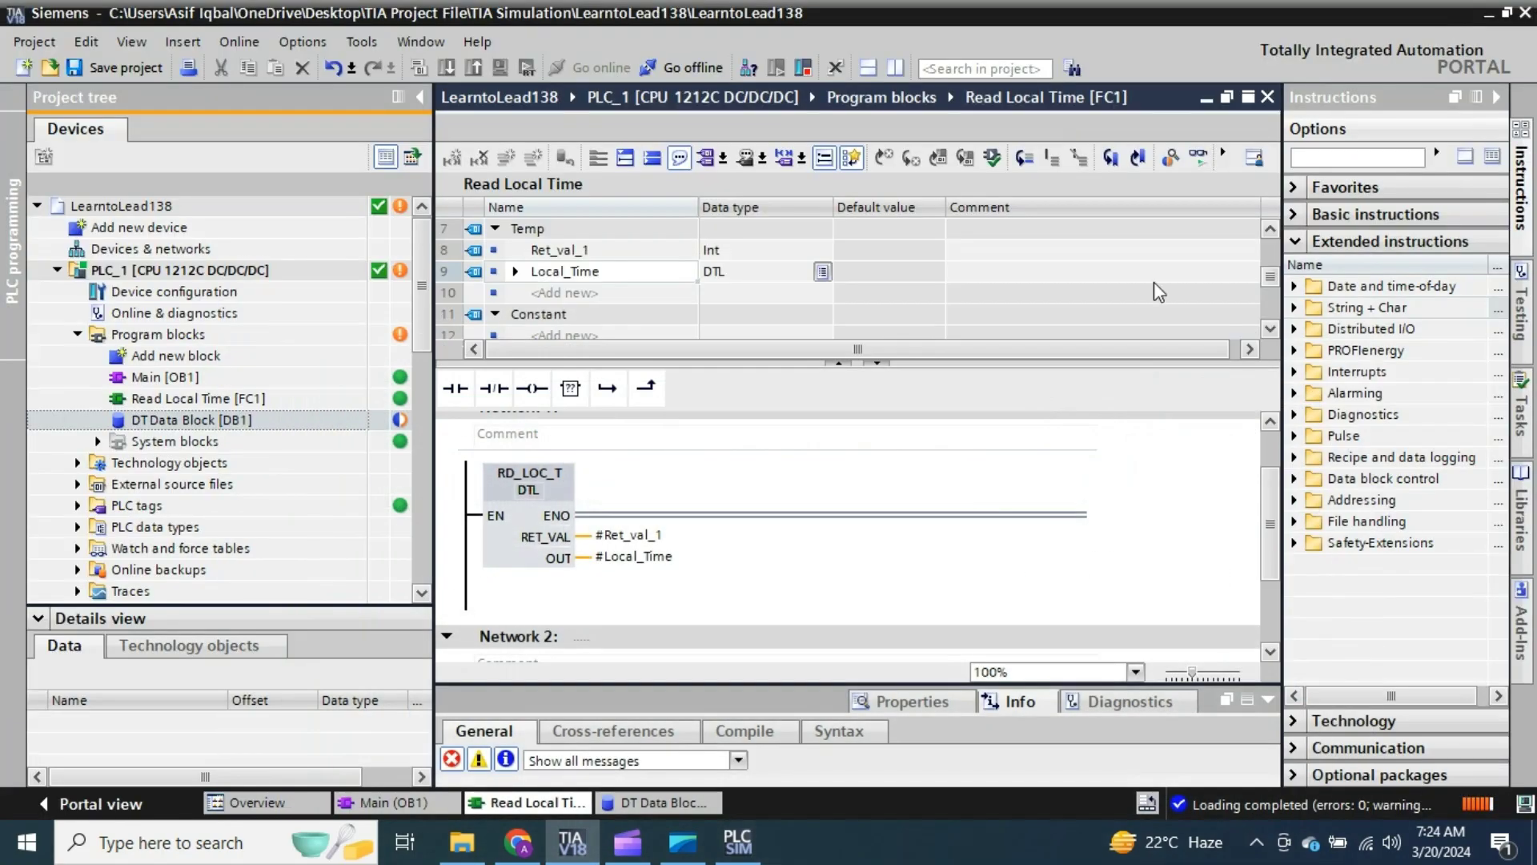
Step: Expand Local_Time in FC1's interface to list DAY through NANOSECOND and select SECOND
left_click(651, 804)
left_click_drag(924, 386, 1055, 390)
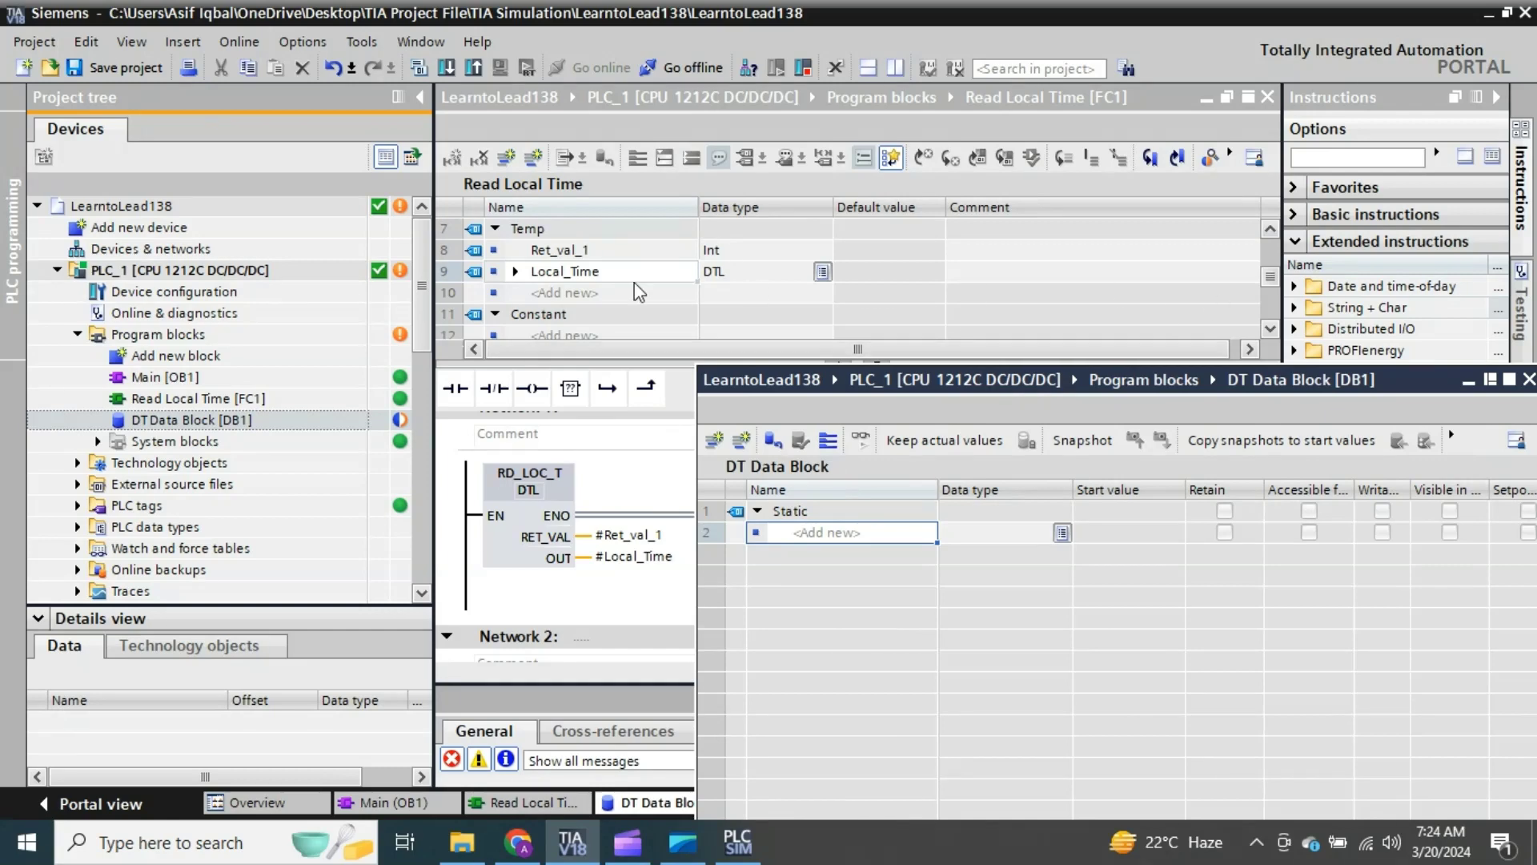
left_click(516, 272)
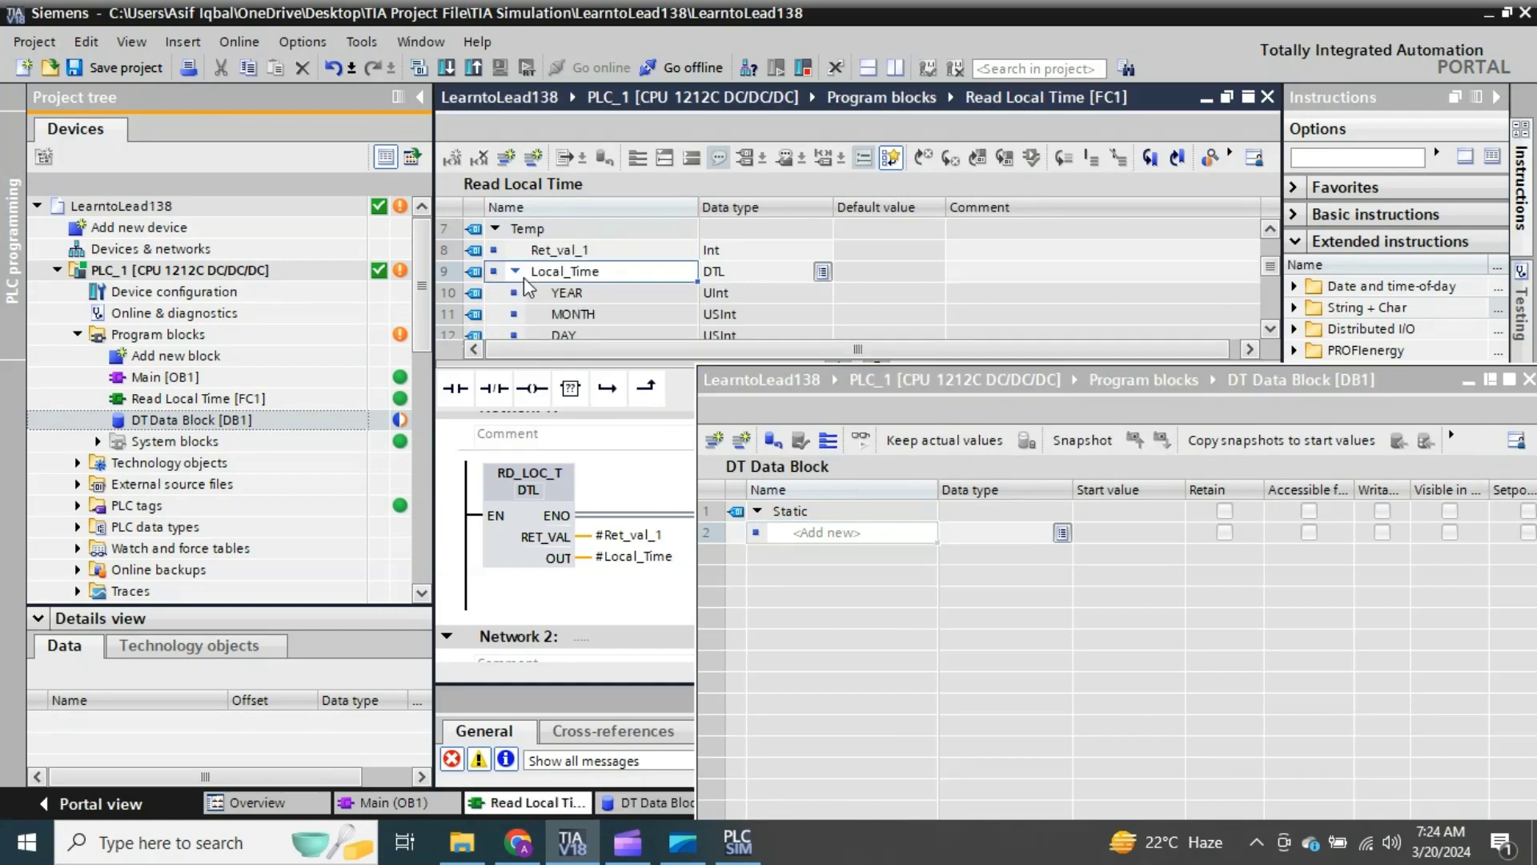
left_click(1271, 332)
left_click(1271, 331)
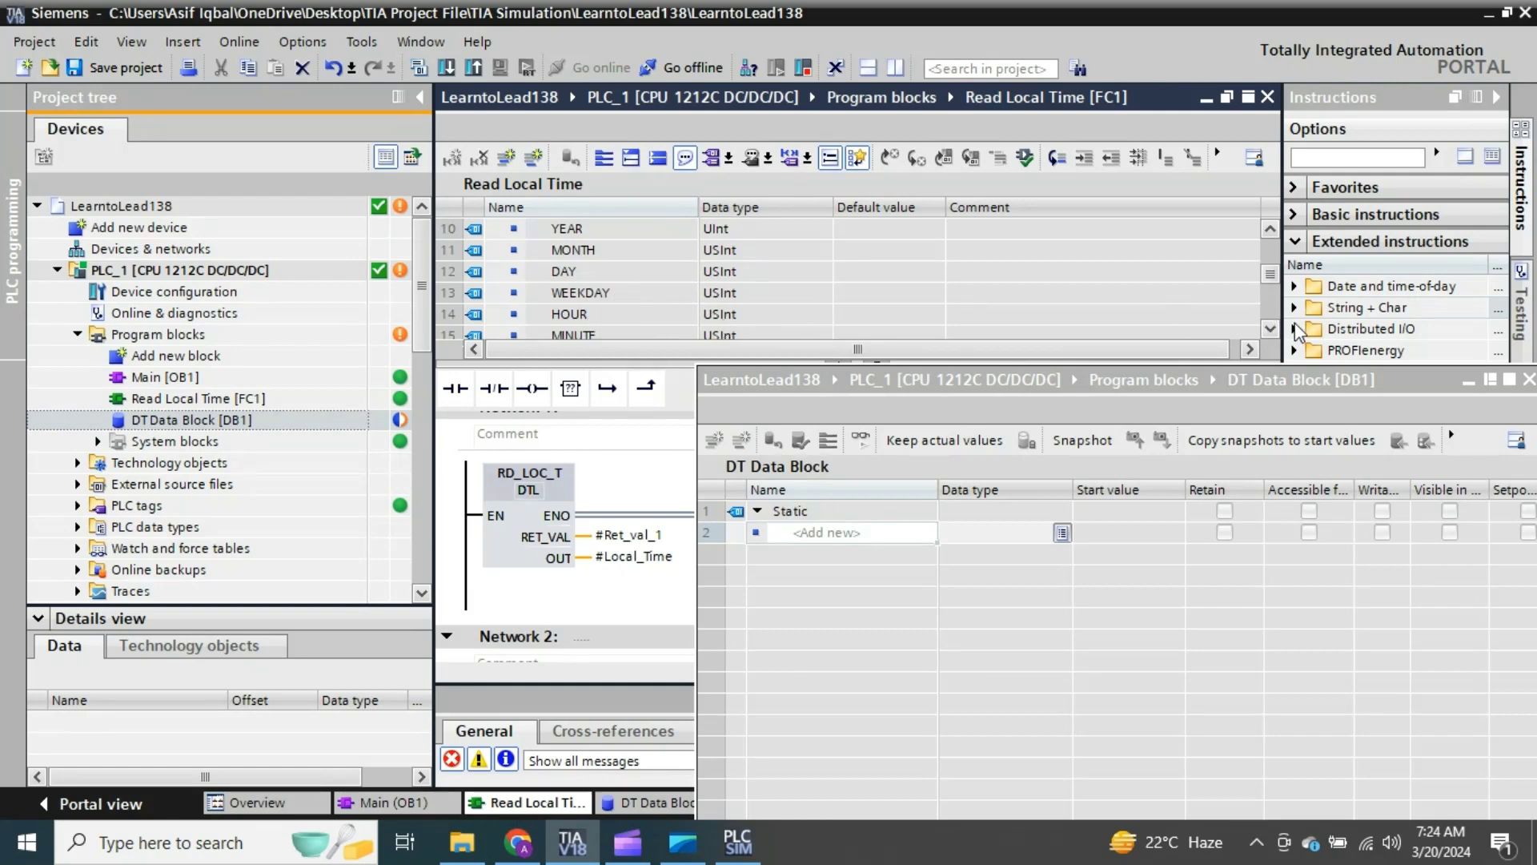
left_click(1270, 331)
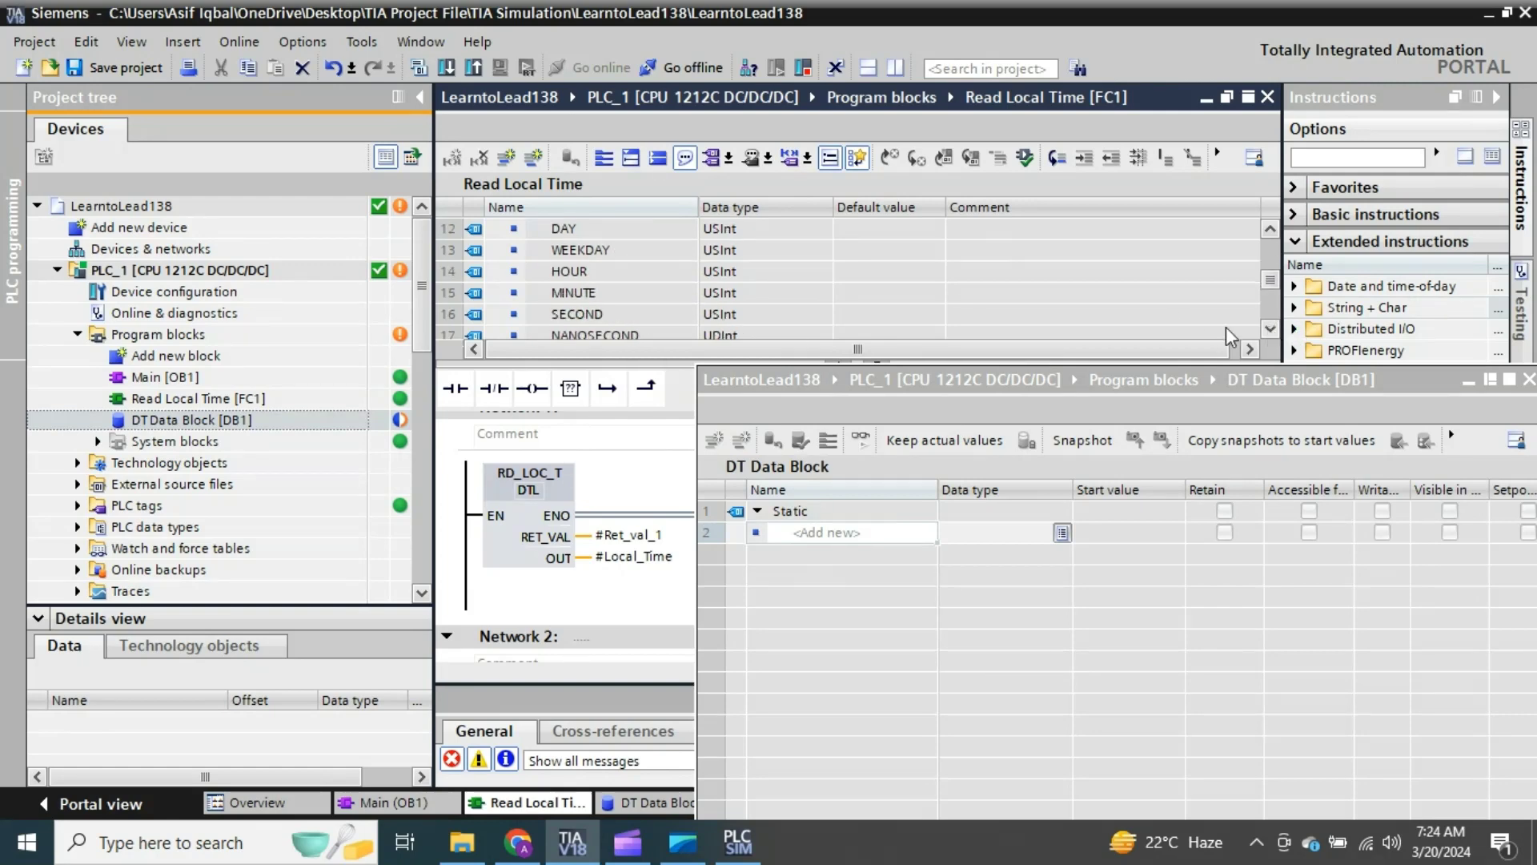
left_click(595, 320)
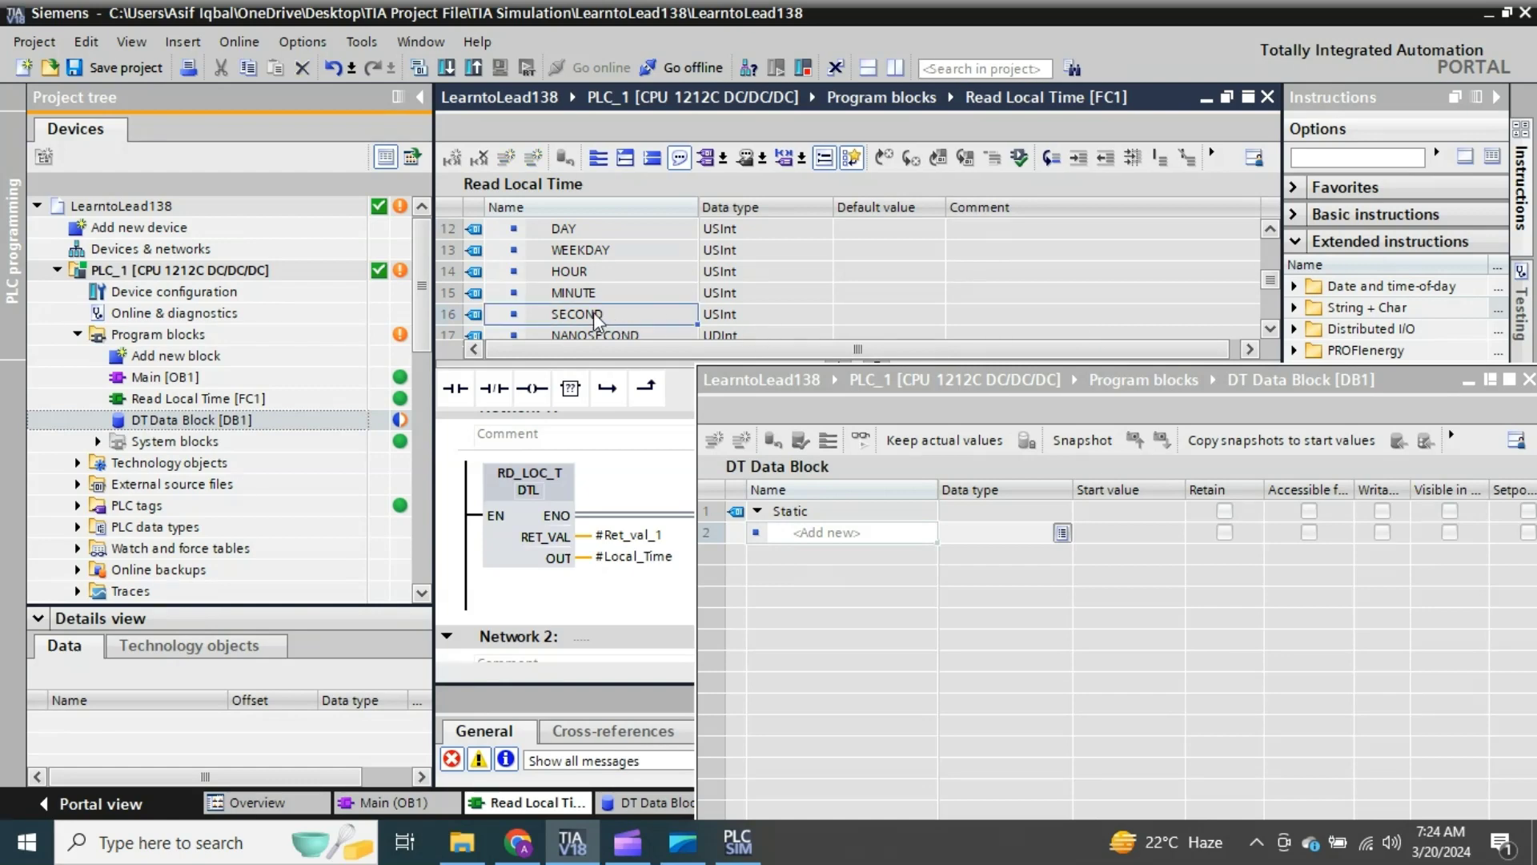
left_click_drag(595, 320, 832, 547)
left_click(1468, 381)
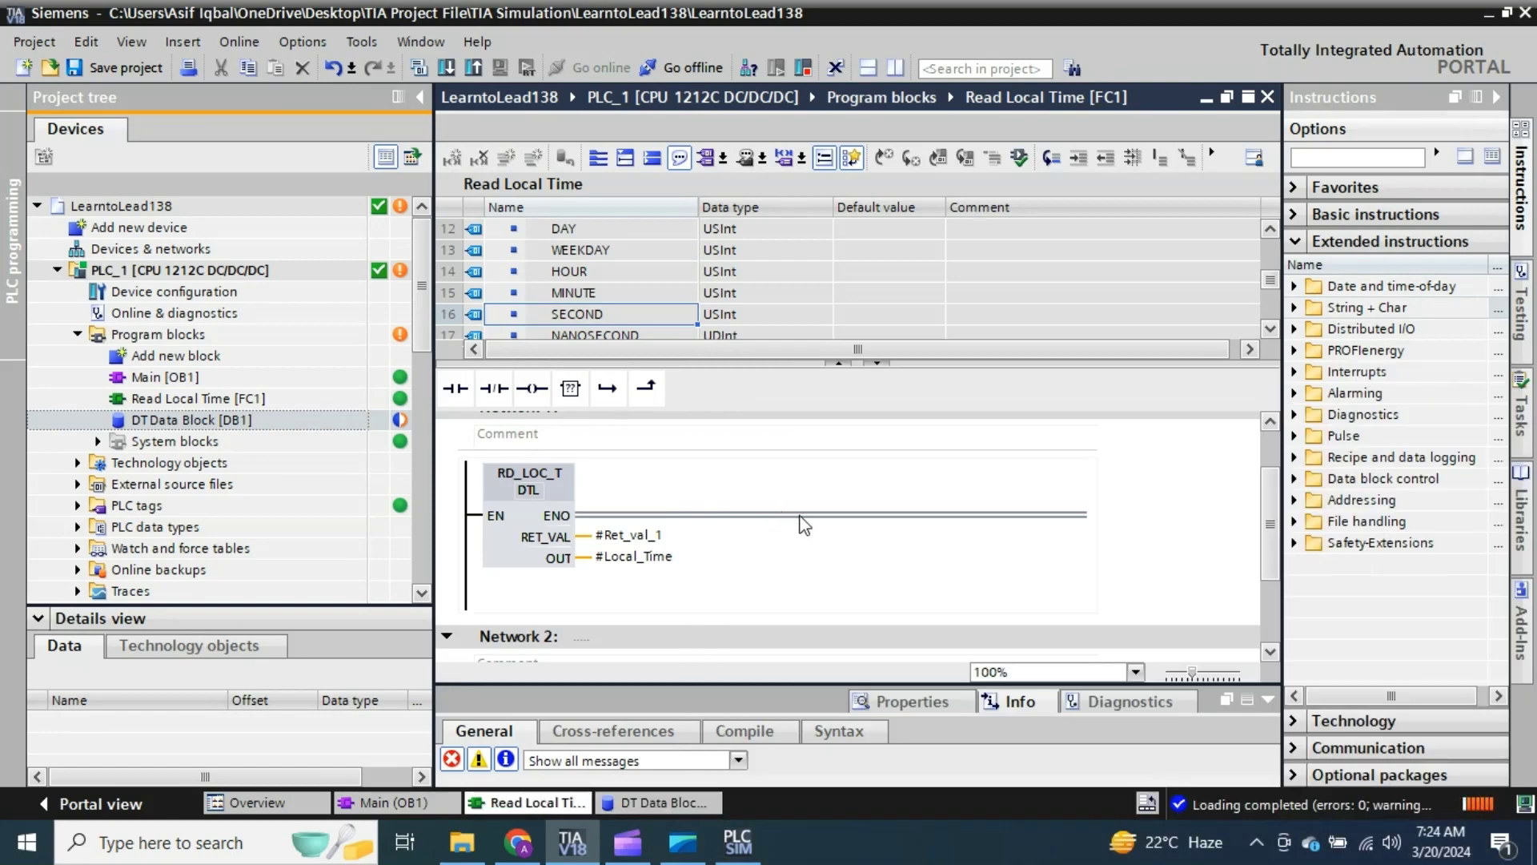
Step: Insert a MOVE box from Basic instructions > Move operations after RD_LOC_T
left_click(799, 515)
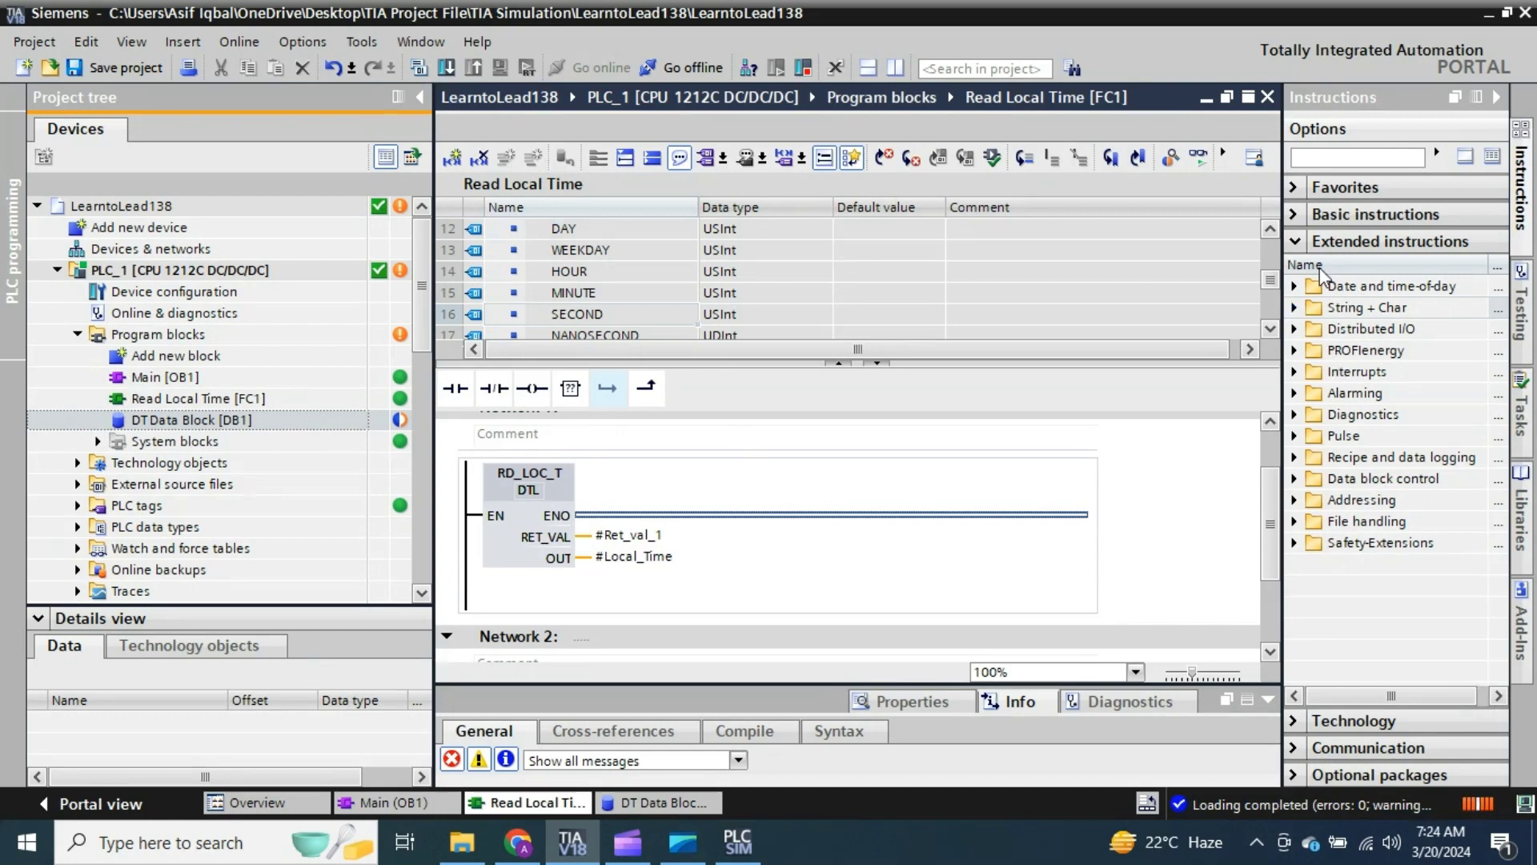
left_click(1301, 241)
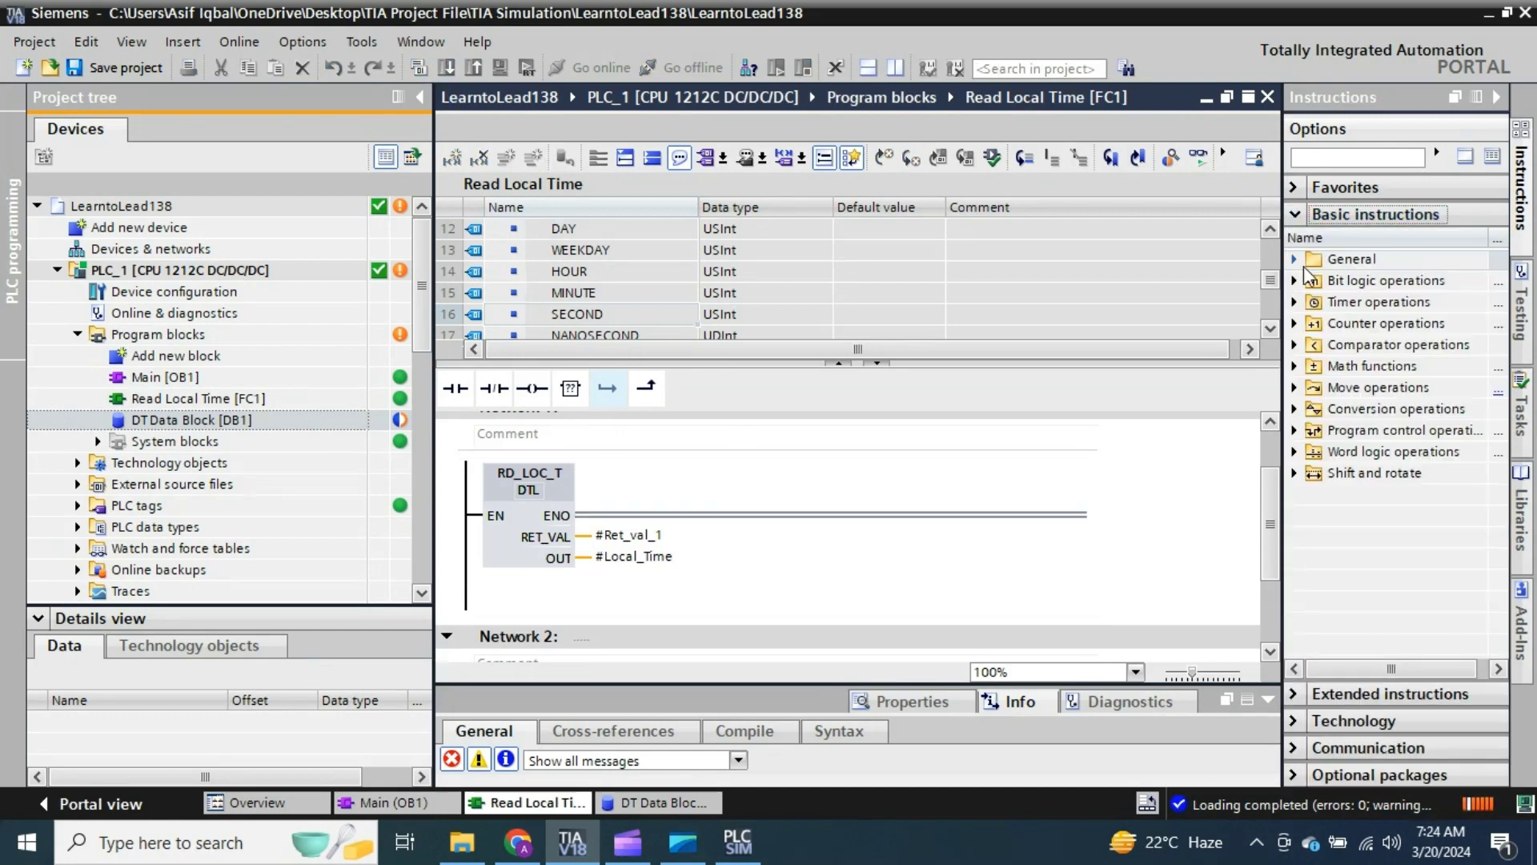
left_click(1295, 261)
left_click(1294, 260)
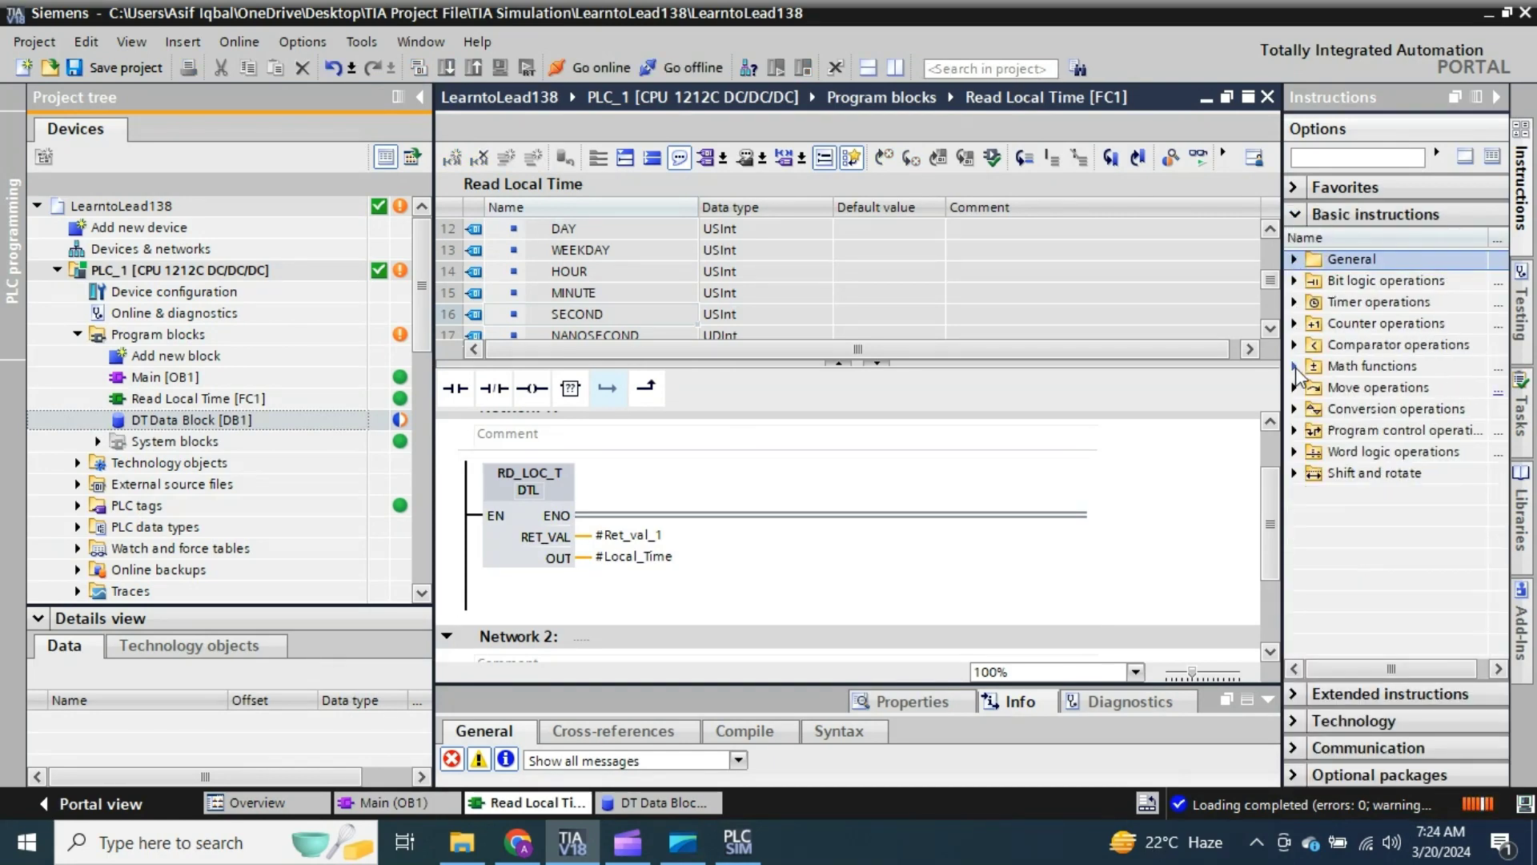
left_click(1294, 386)
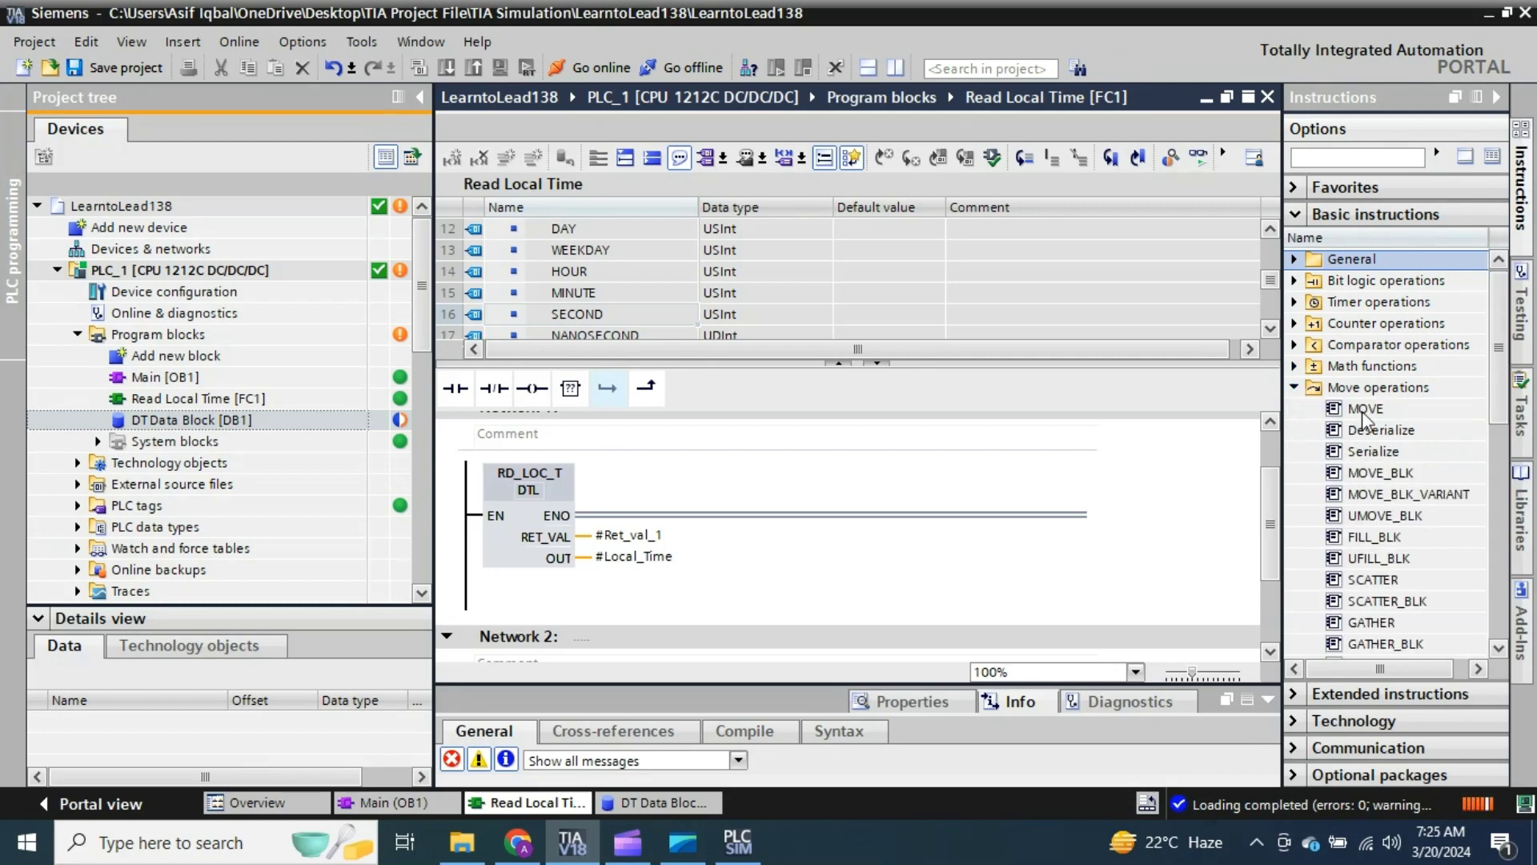
left_click_drag(829, 525, 831, 525)
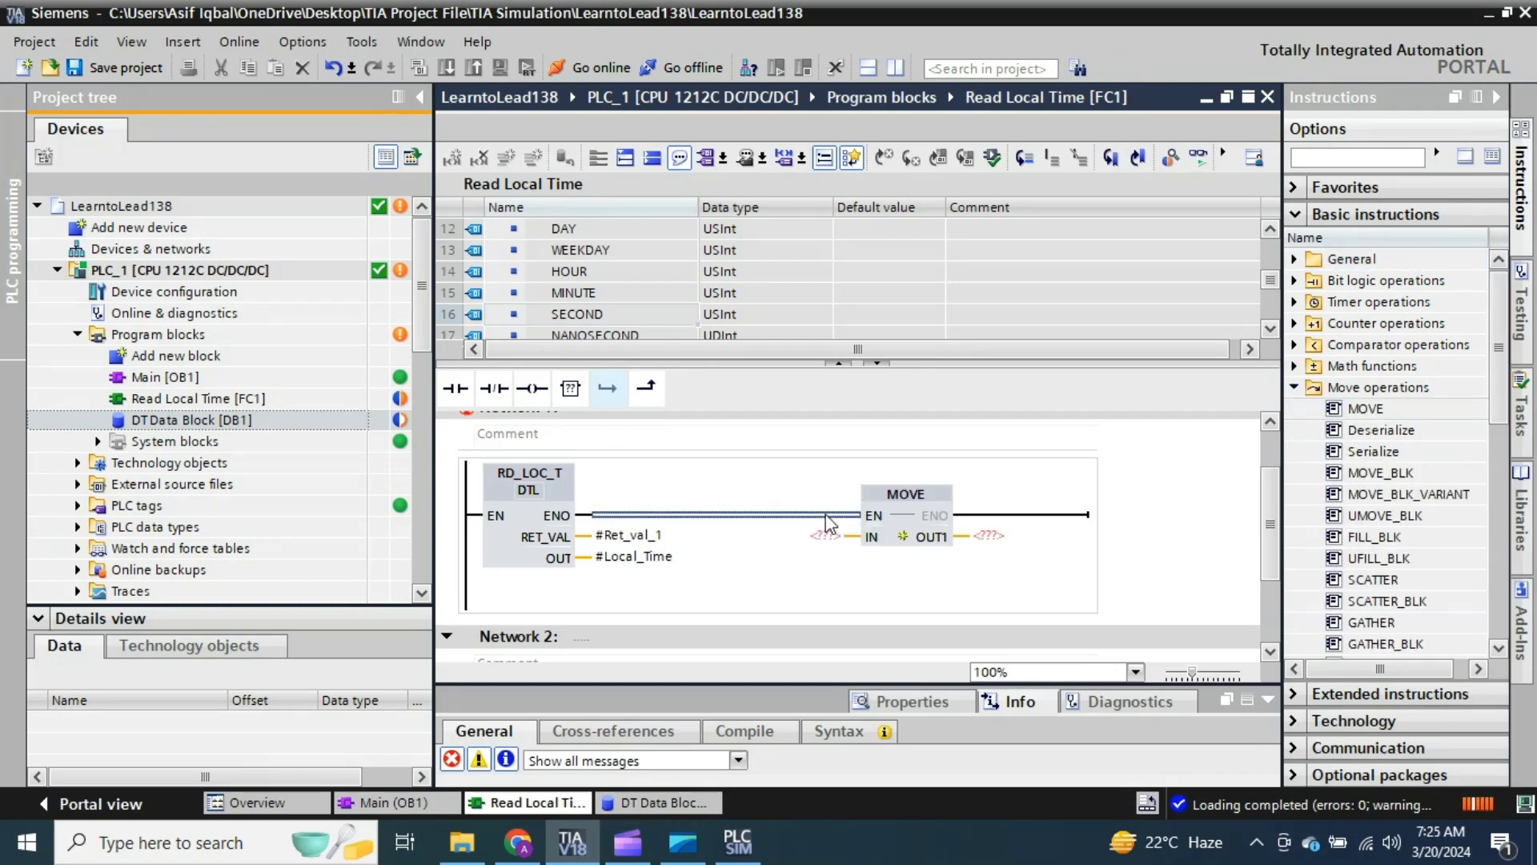
left_click(833, 536)
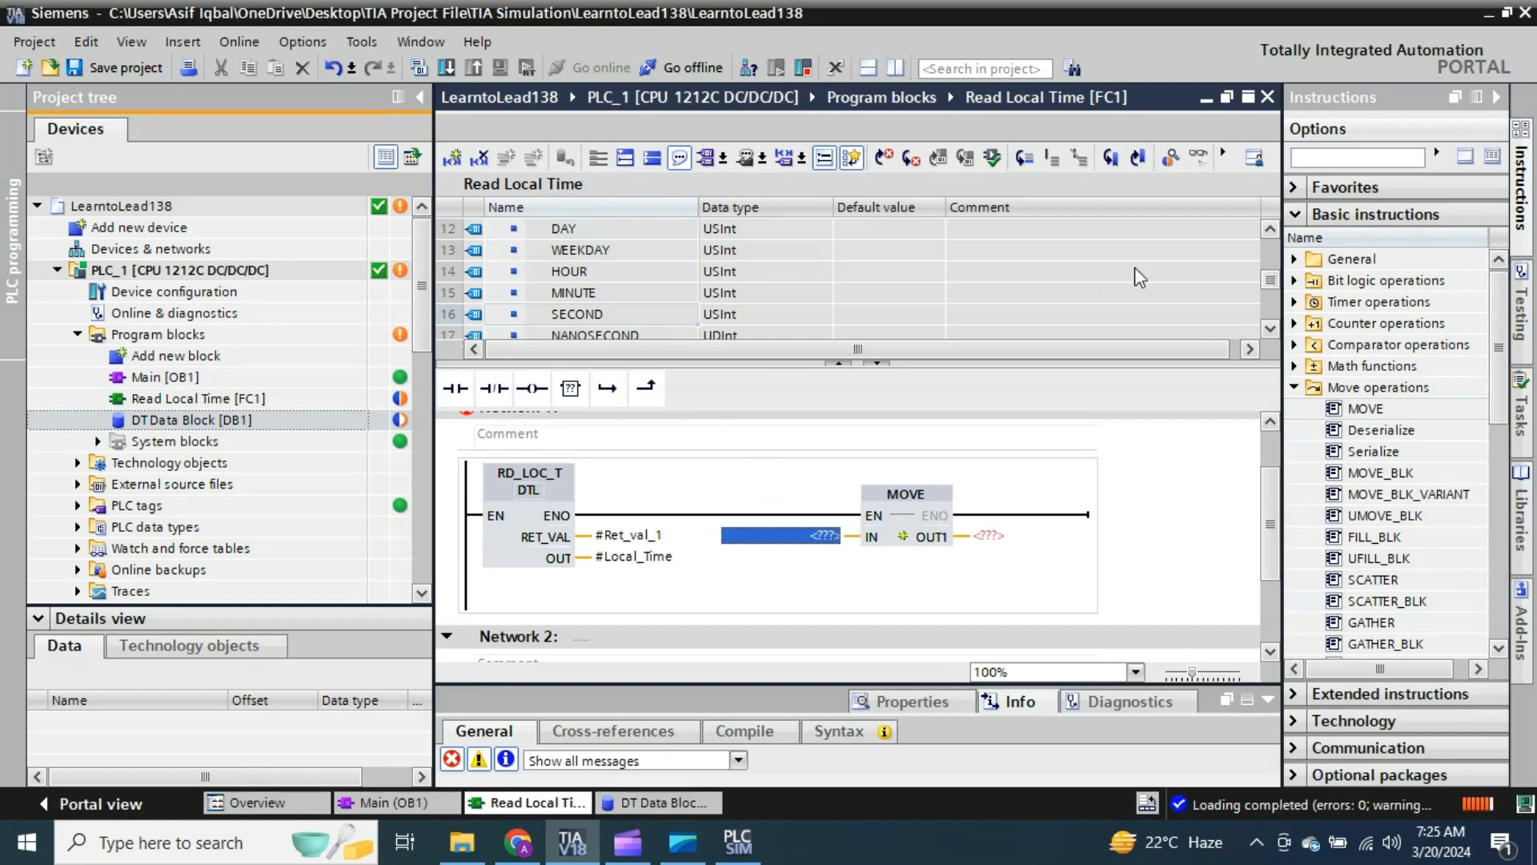
Step: Connect #Local_Time.SECOND from the interface to the MOVE box's IN pin
left_click(390, 807)
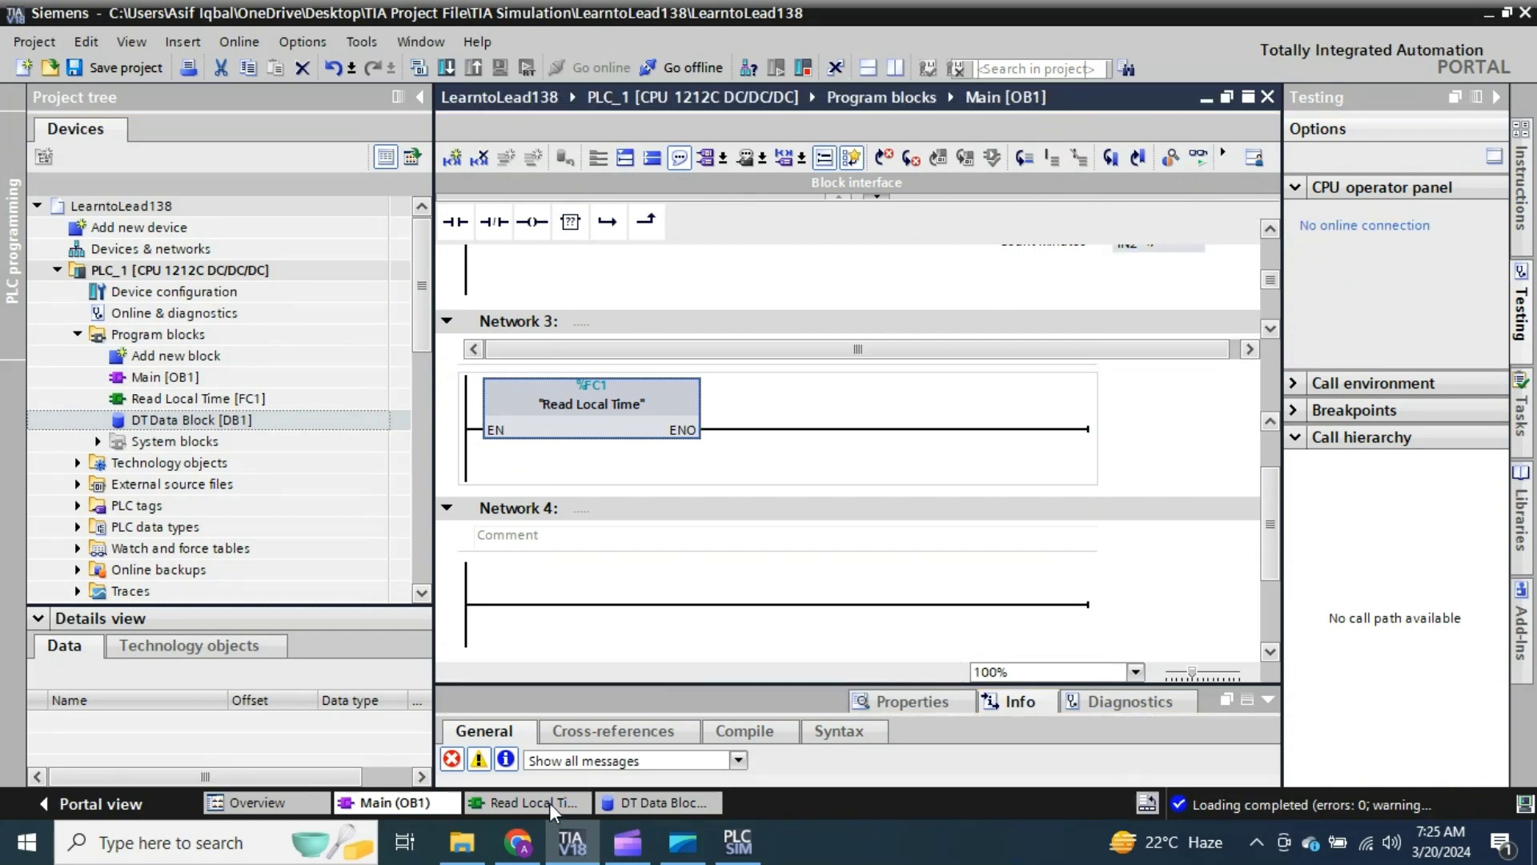
left_click(549, 803)
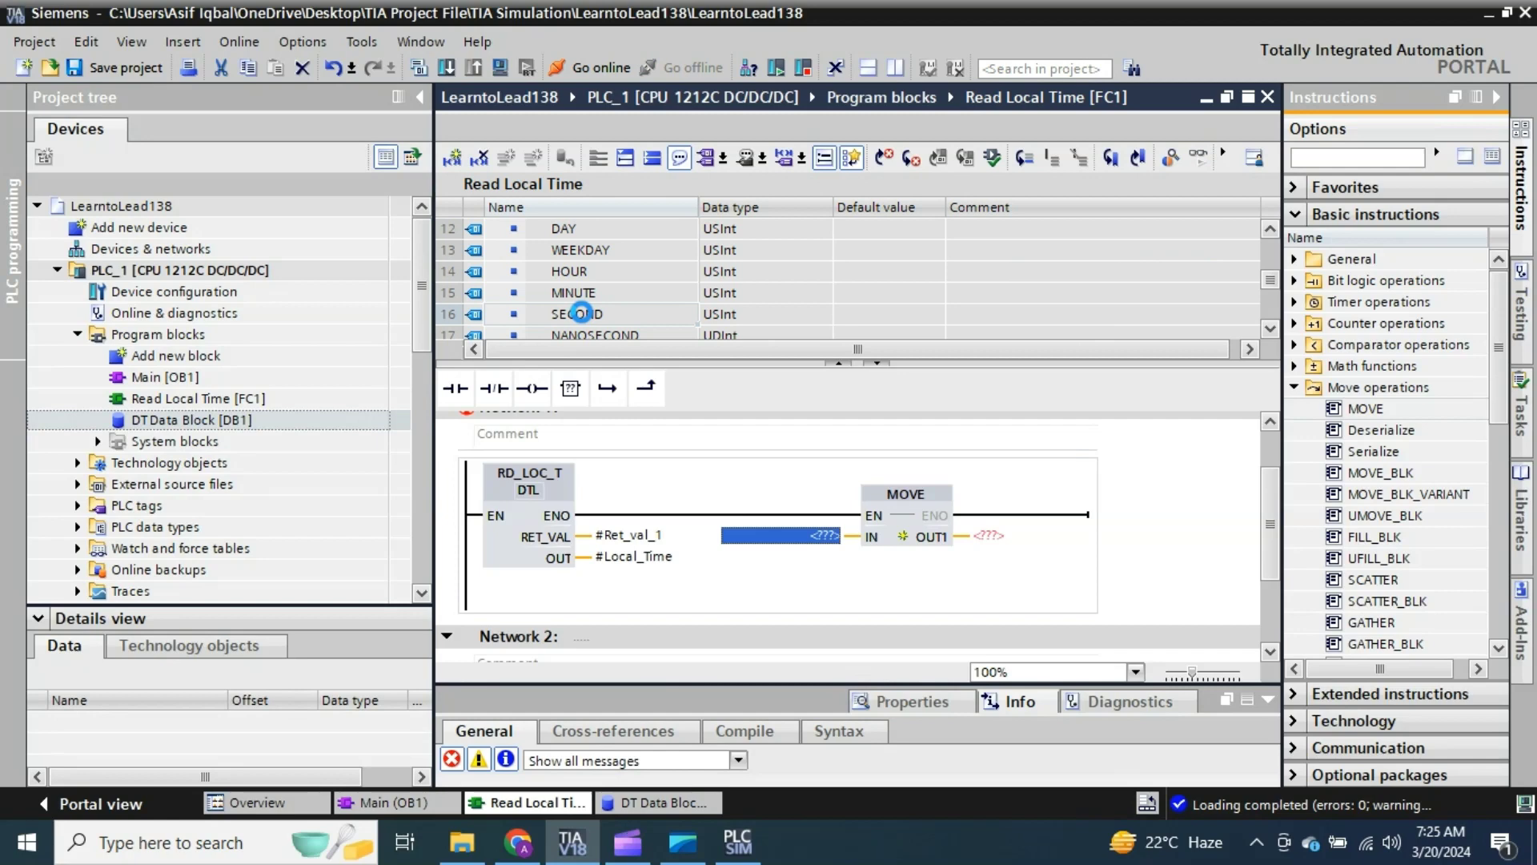
double_click(582, 313)
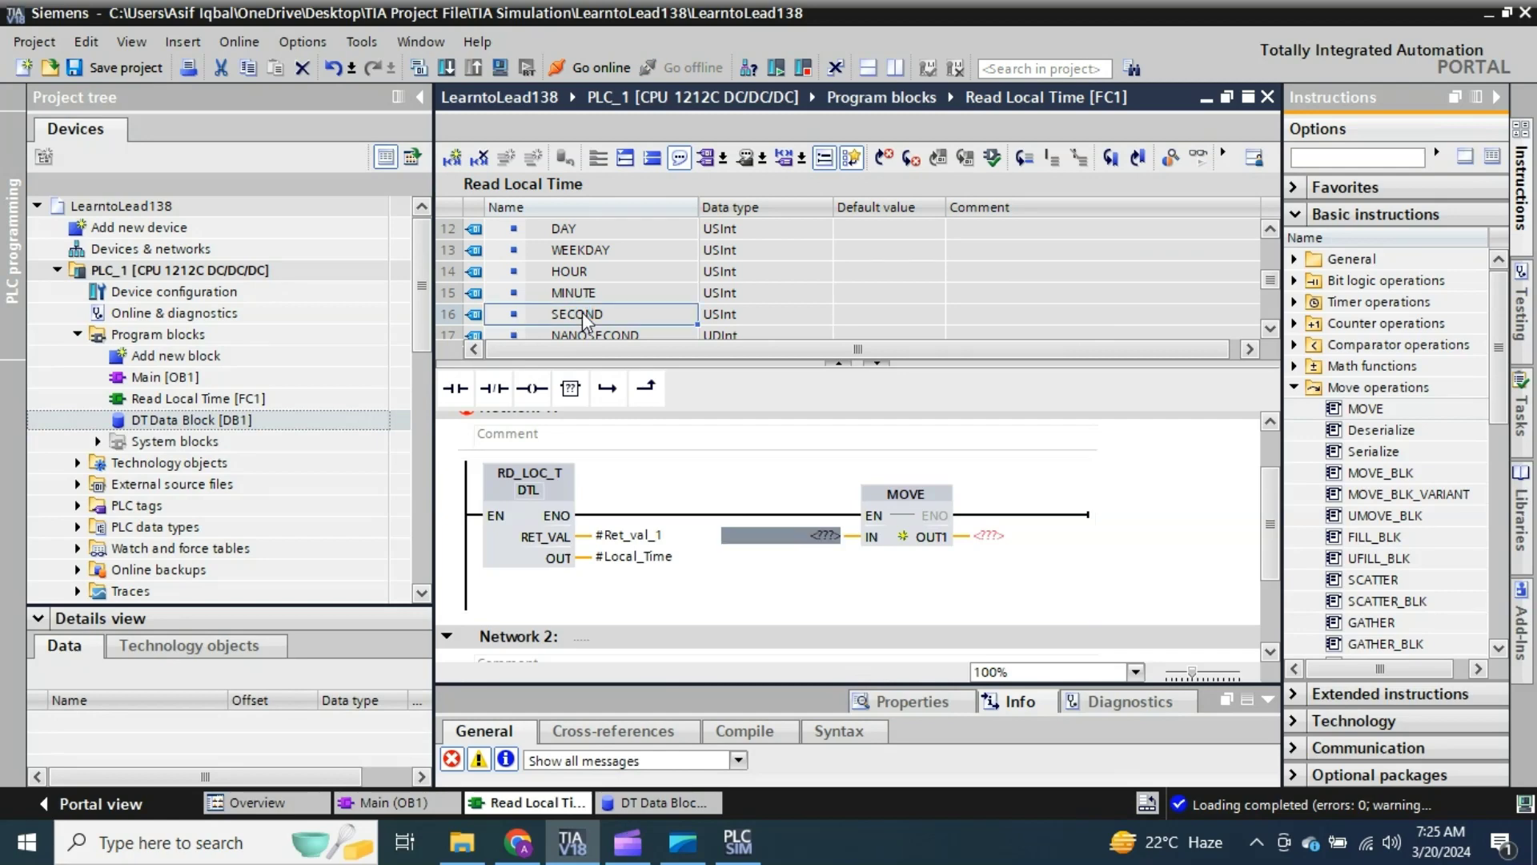
key("Escape")
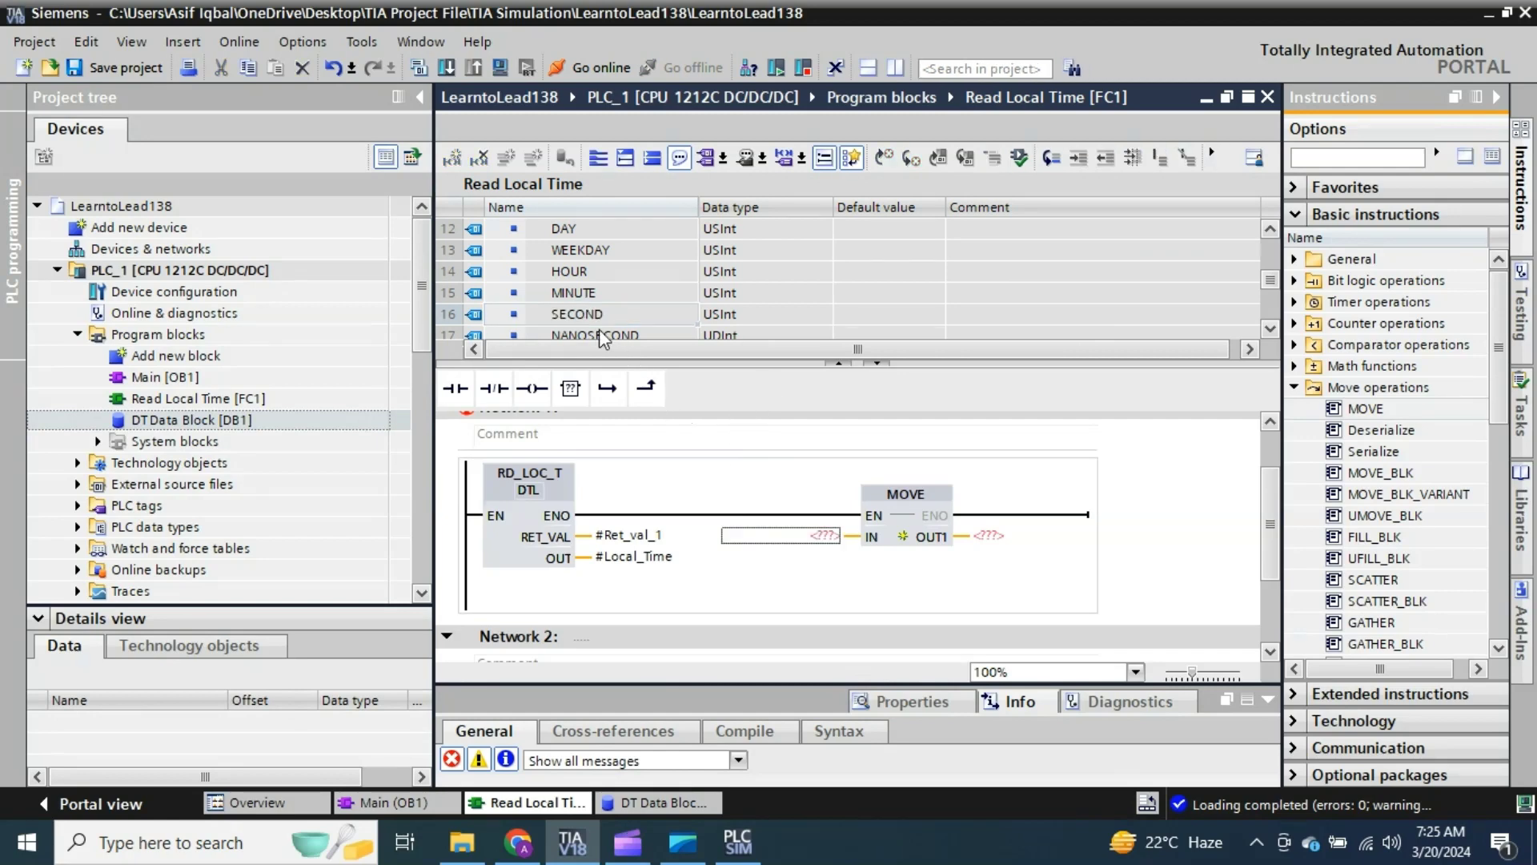
left_click(592, 318)
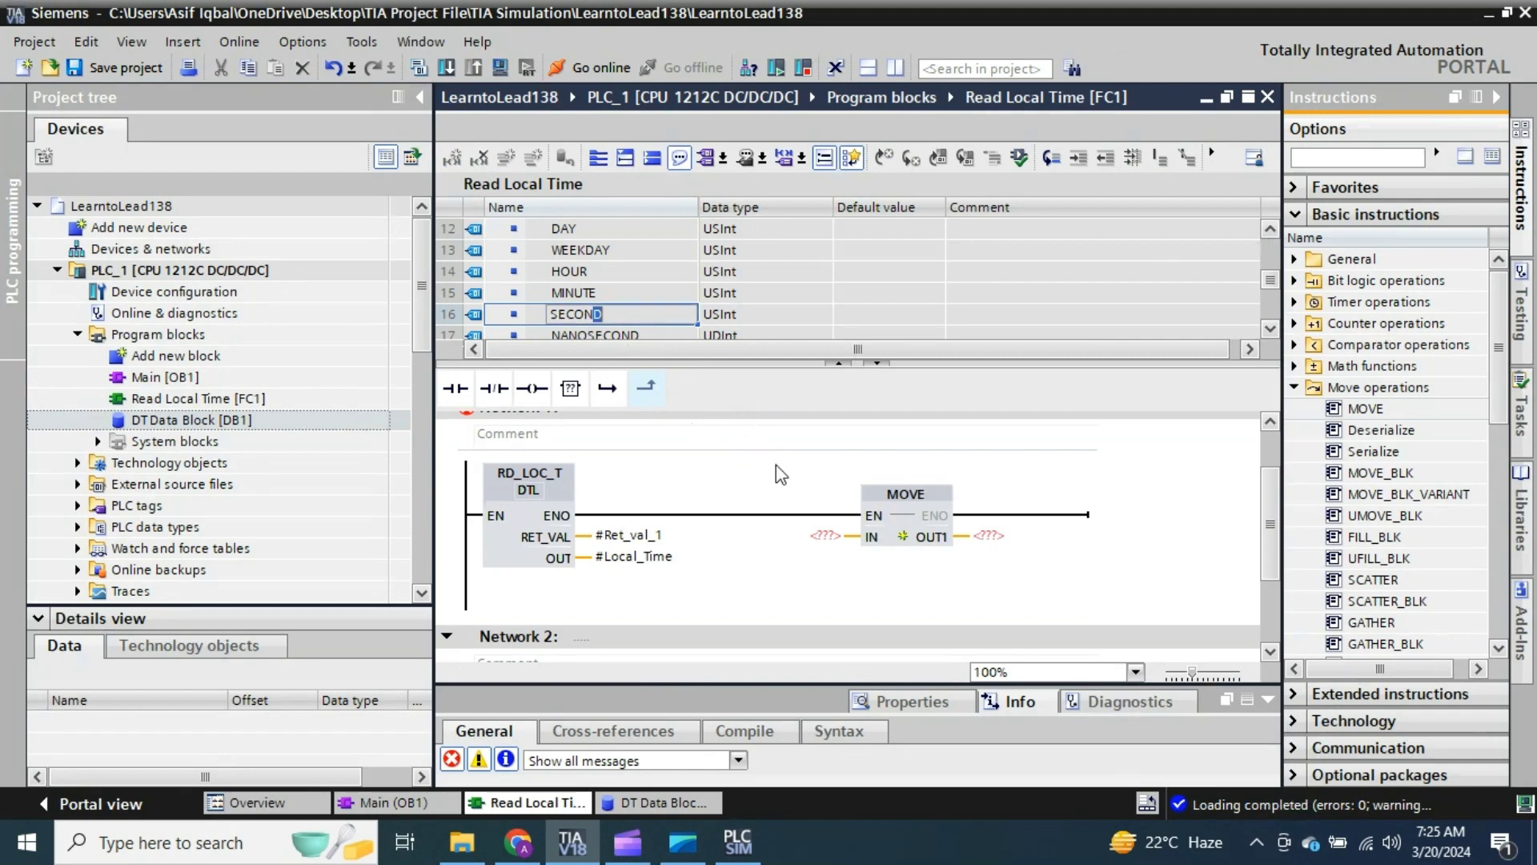
left_click(705, 319)
left_click(576, 319)
left_click_drag(577, 319, 885, 604)
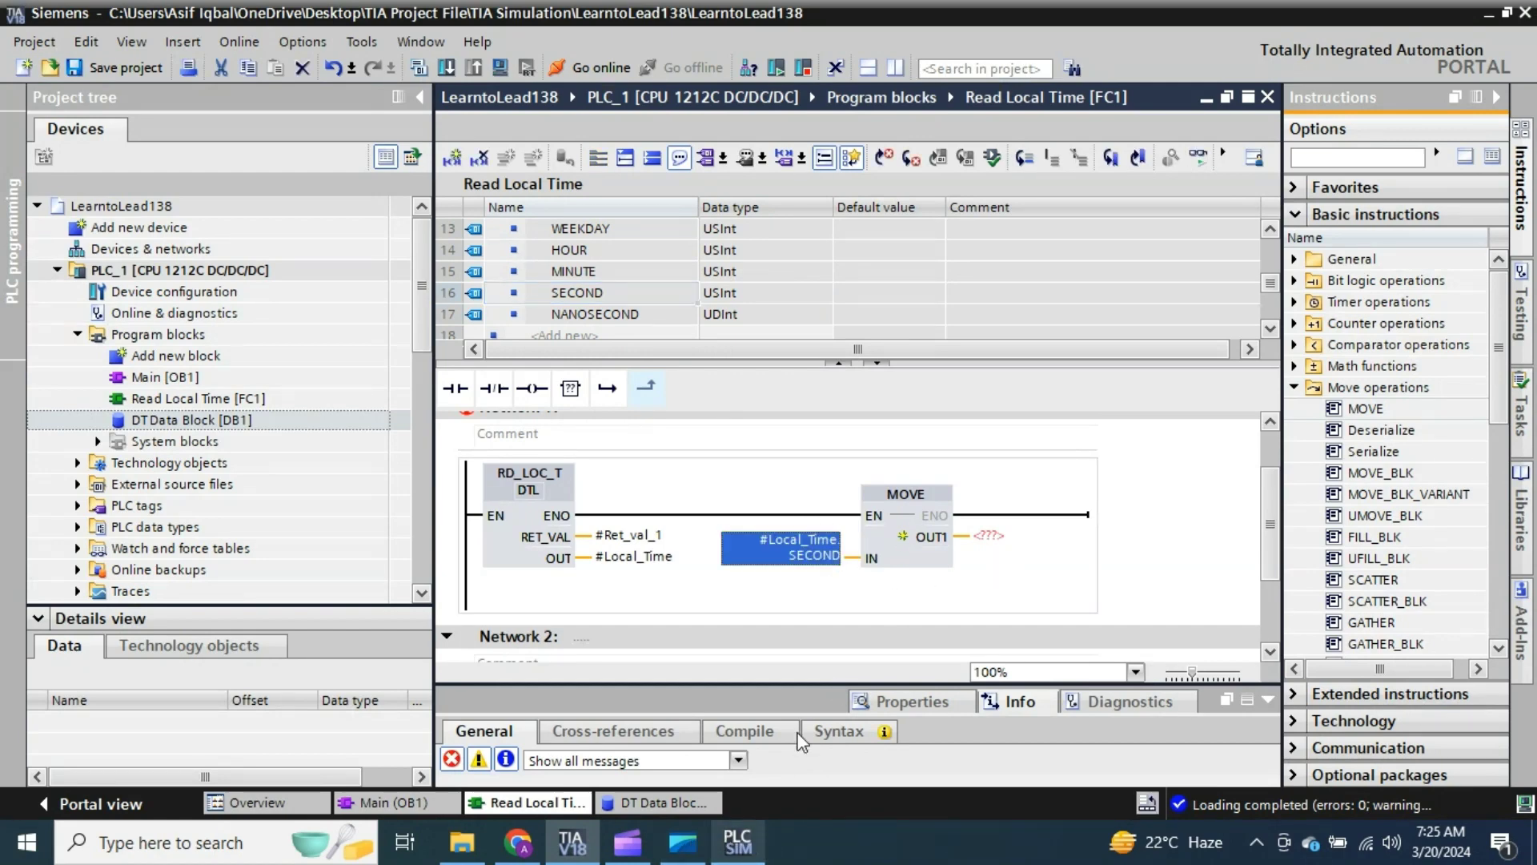
Step: Add a DInt tag named Second to DT Data Block
left_click(652, 804)
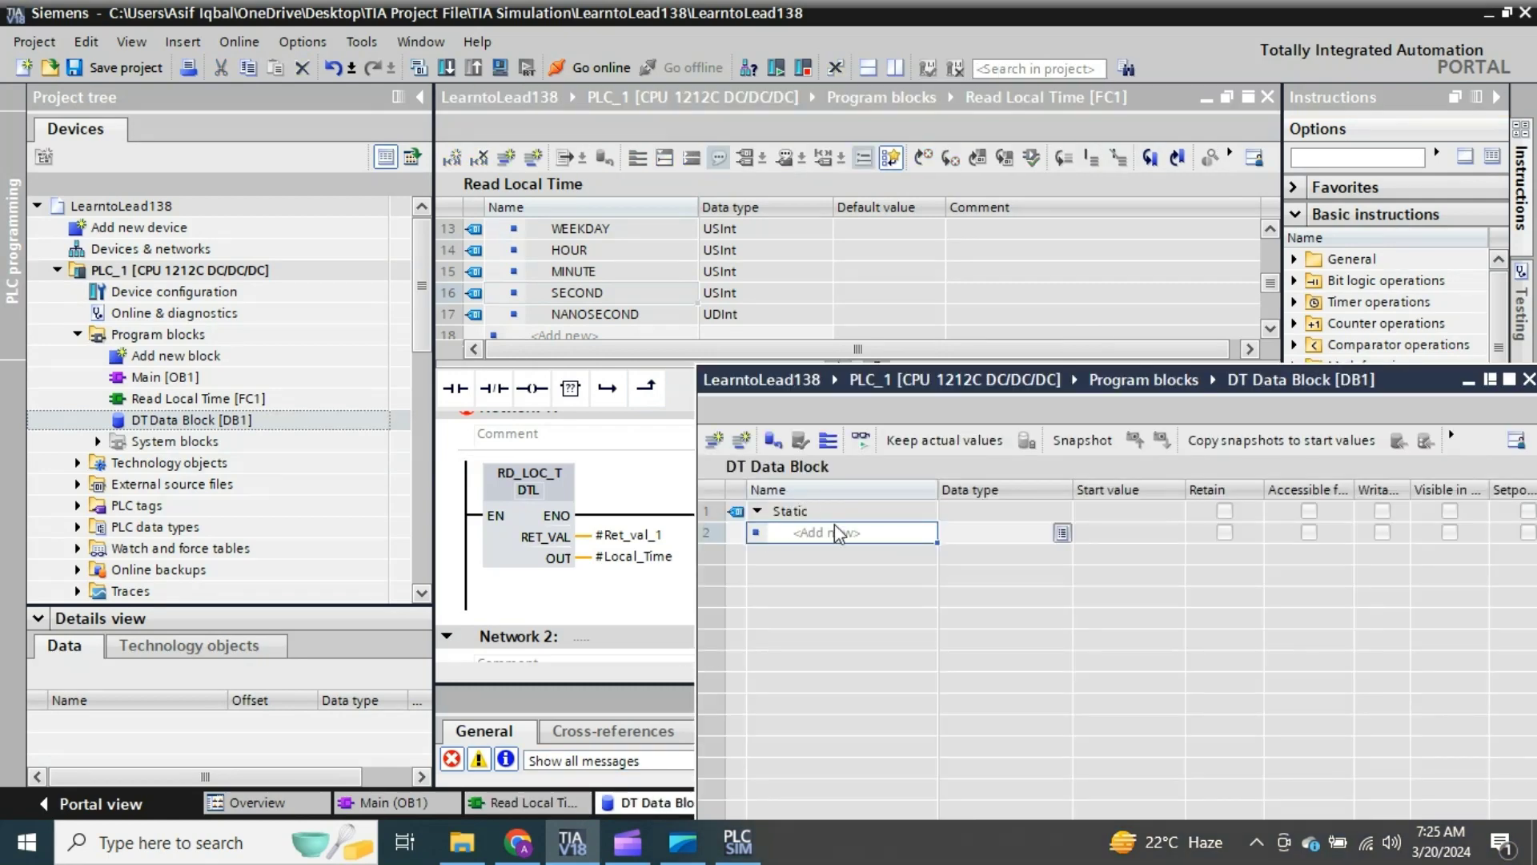
type("Second")
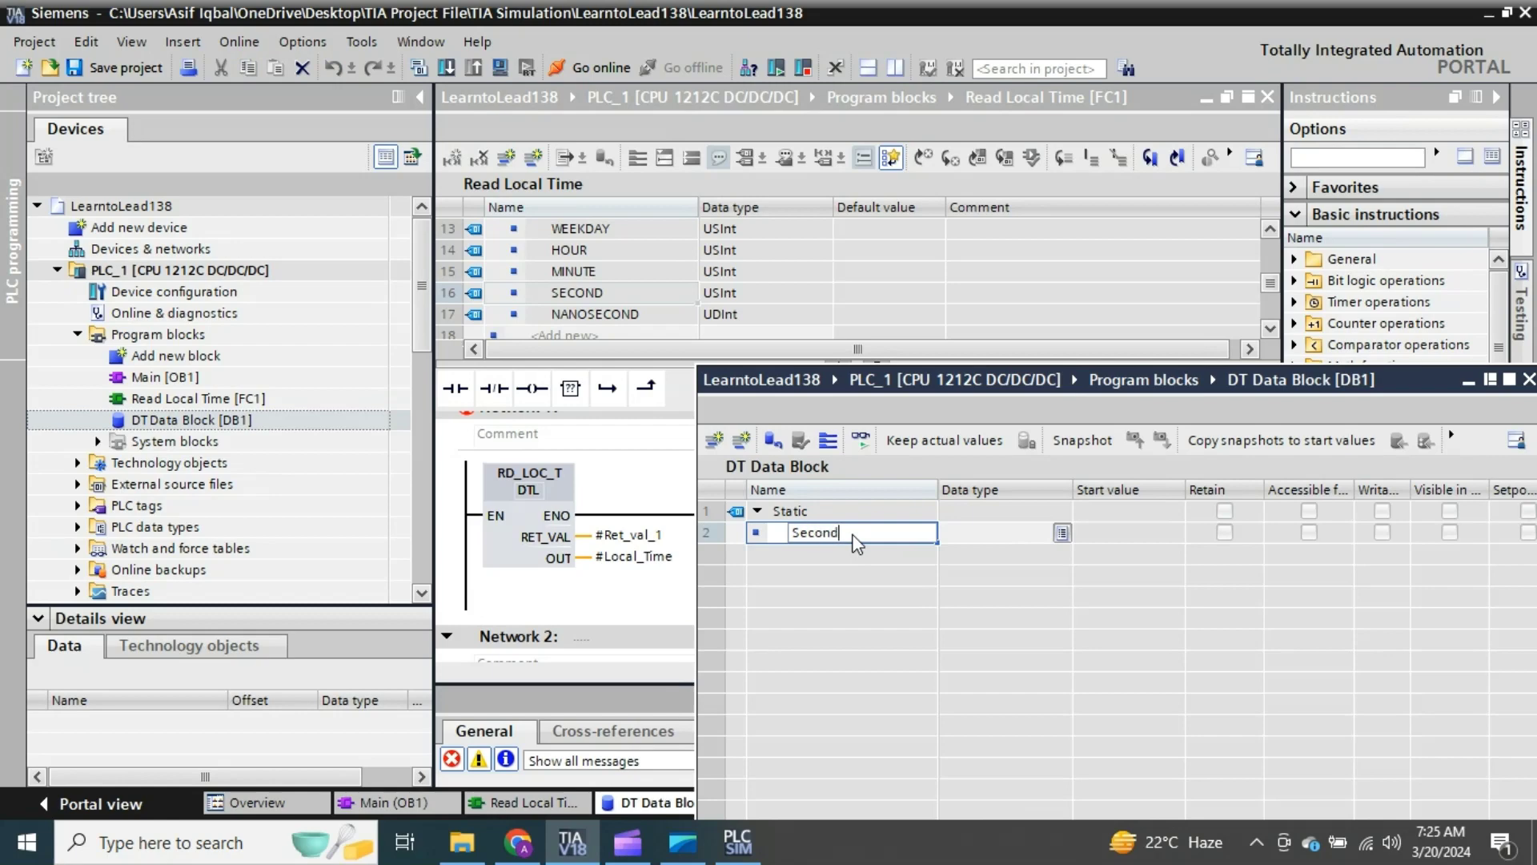
key("Return")
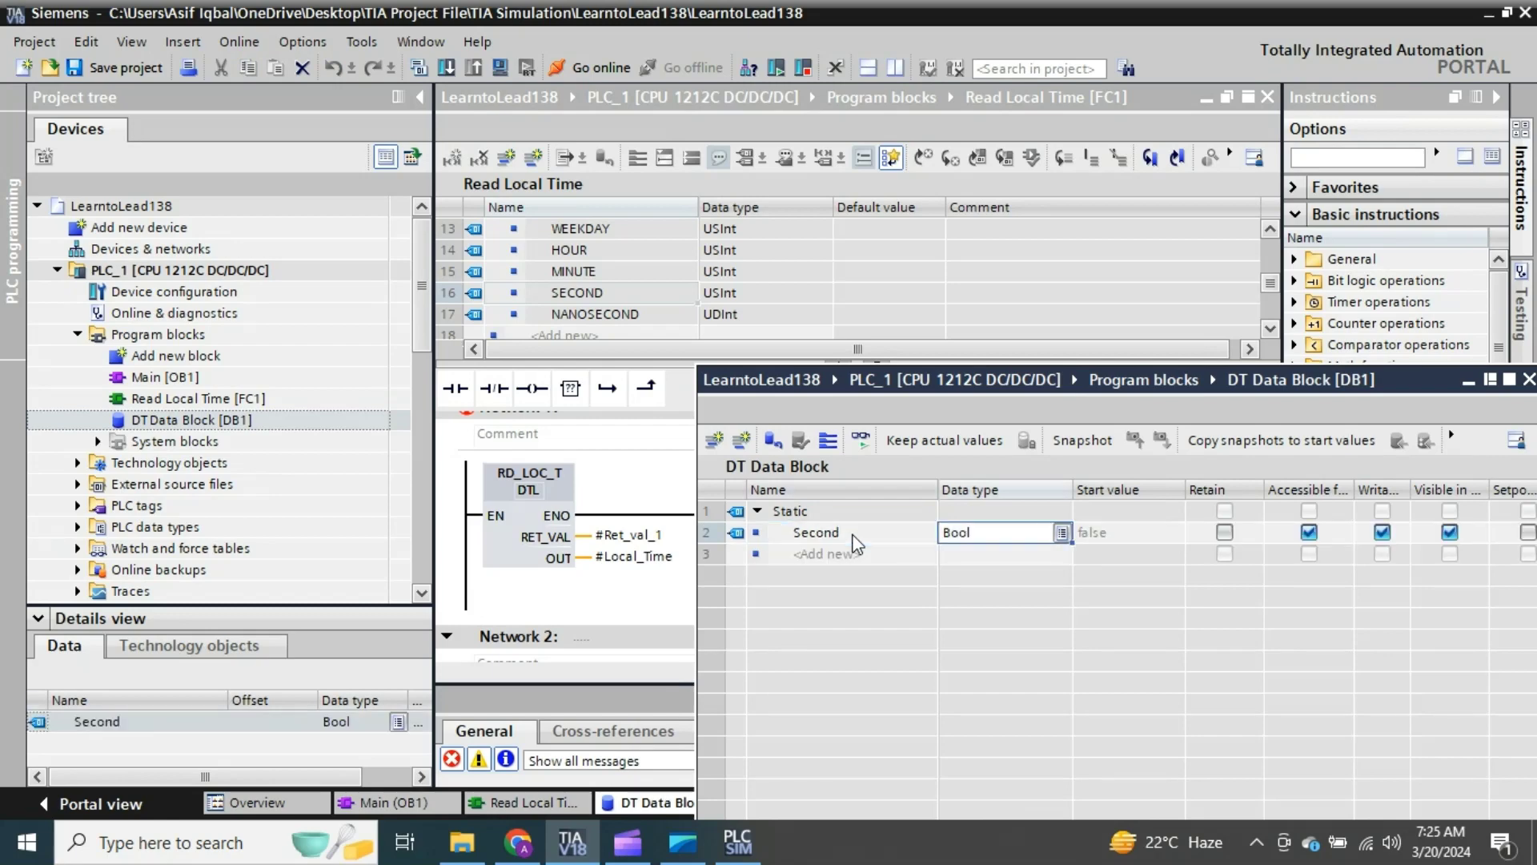
left_click(991, 535)
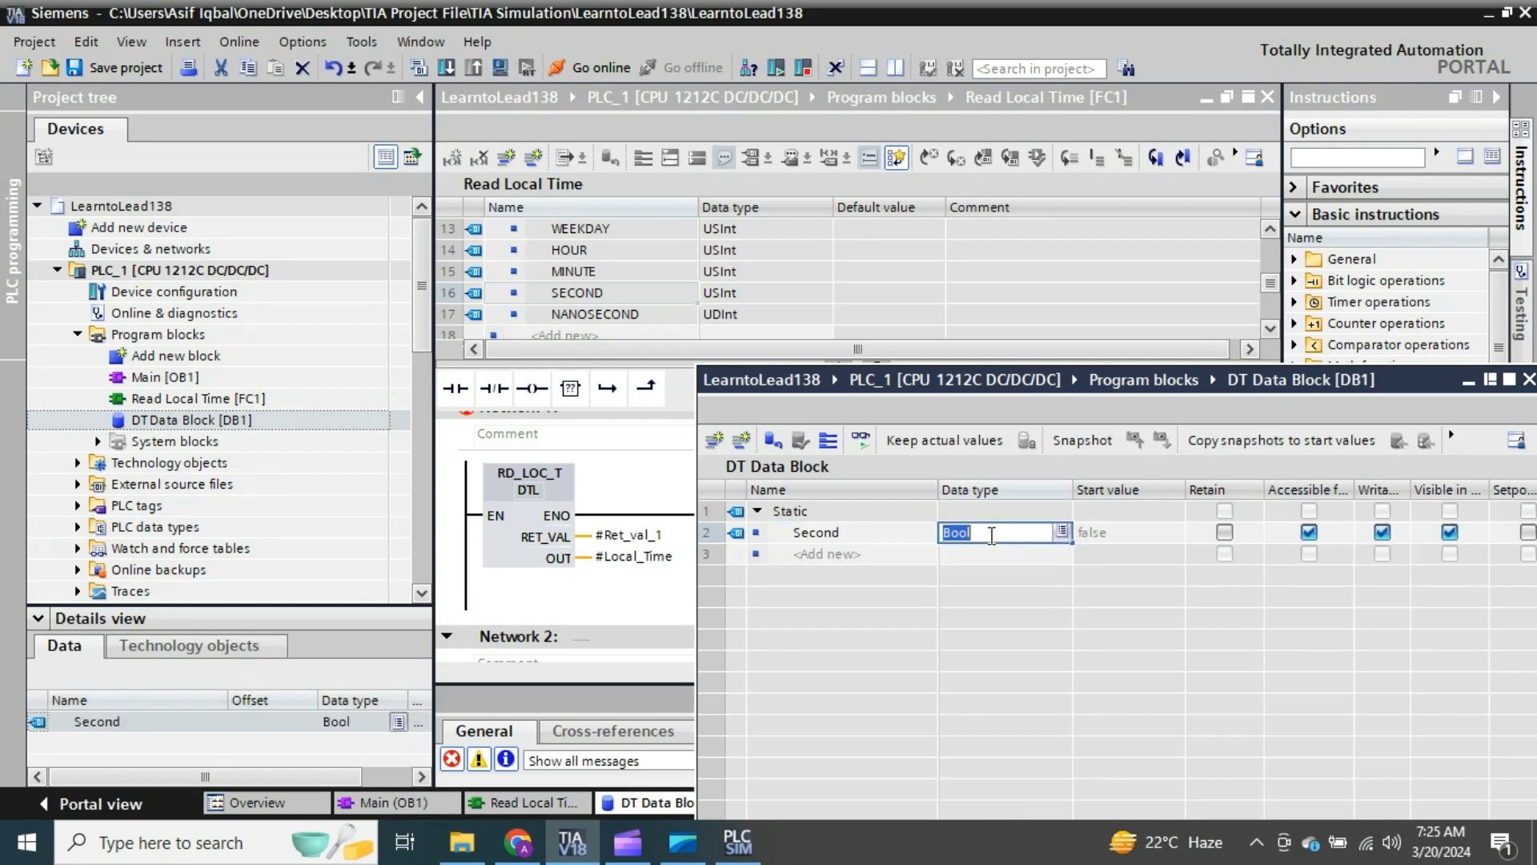
type("DIN")
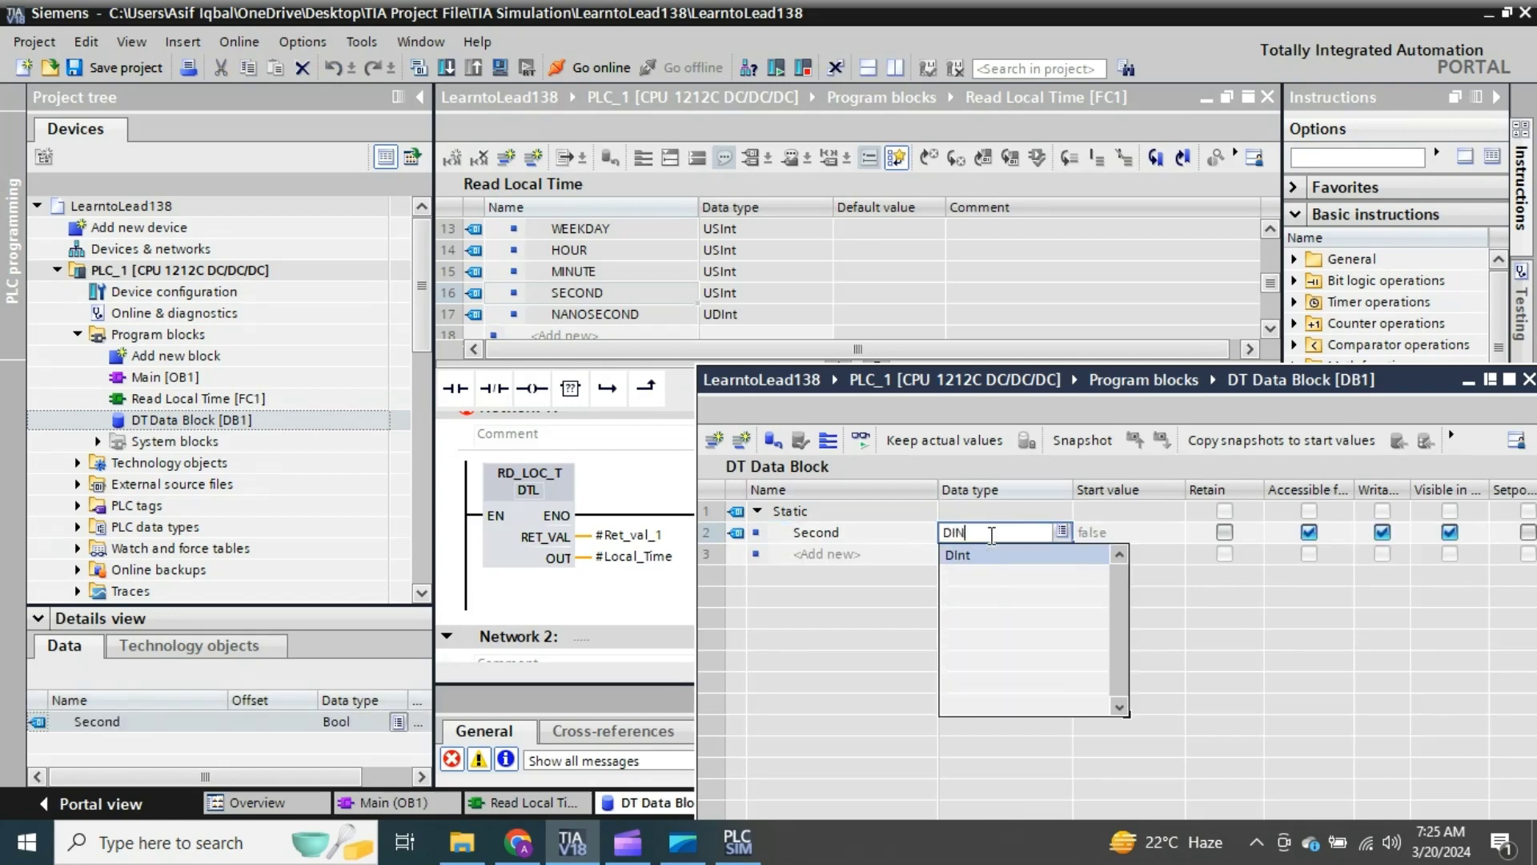
key("Return")
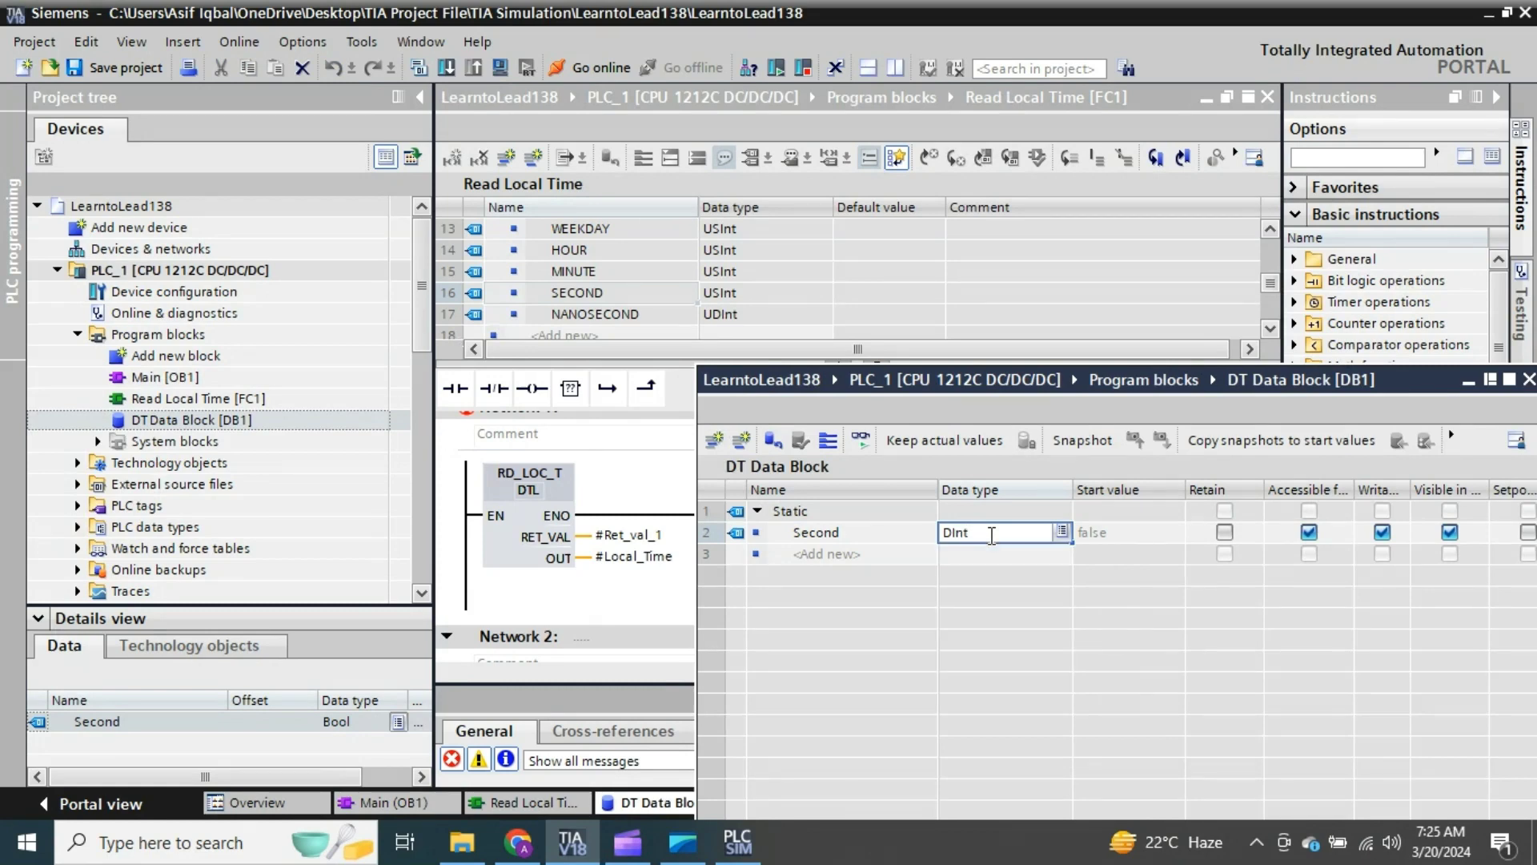
key("Return")
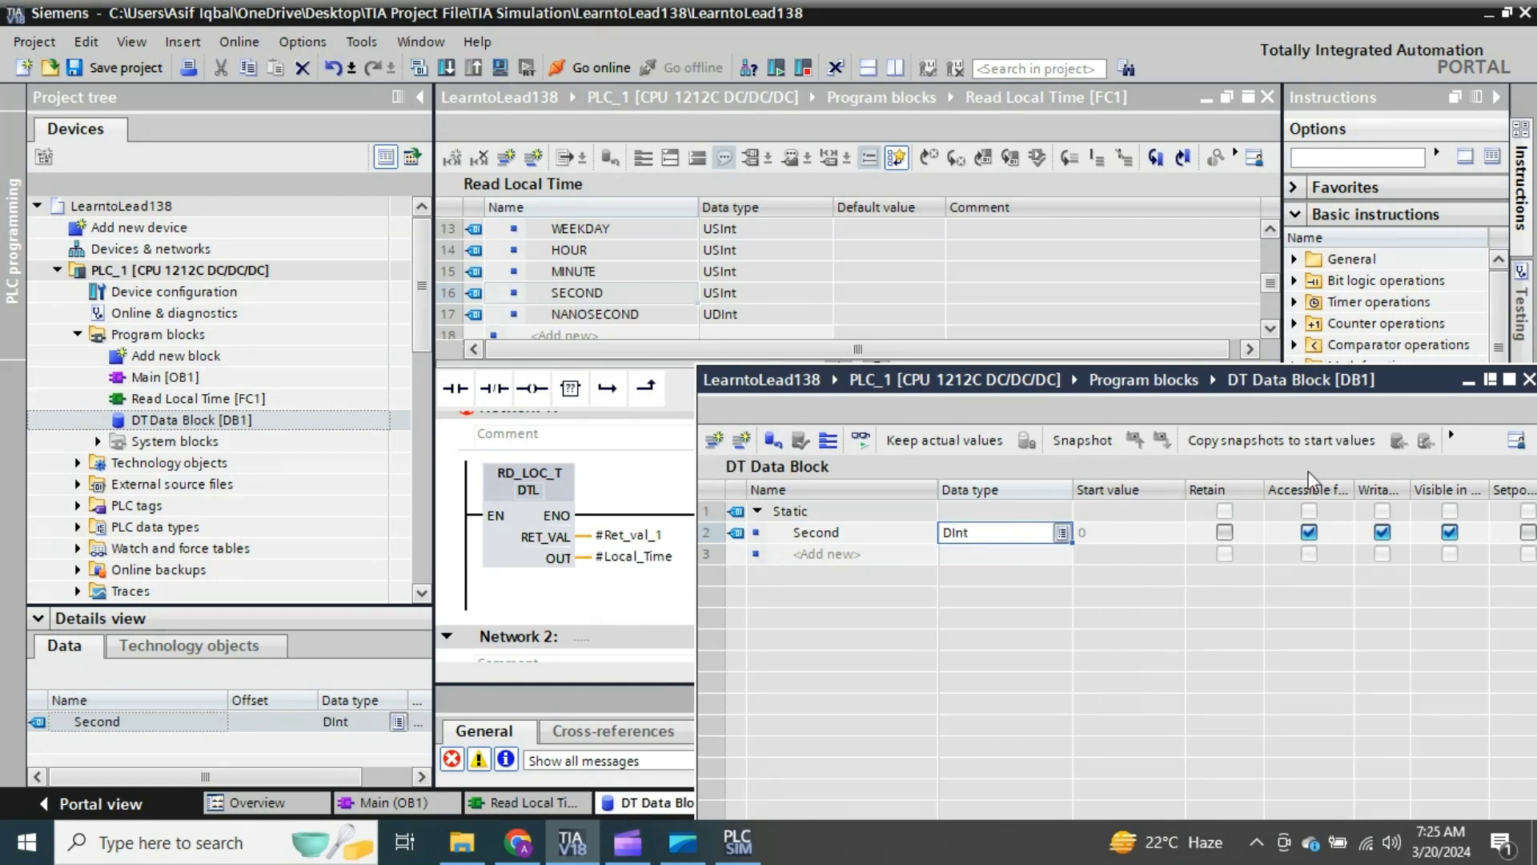
Step: Assign "DT Data Block".Second to the MOVE box's output
left_click_drag(1338, 387, 1497, 589)
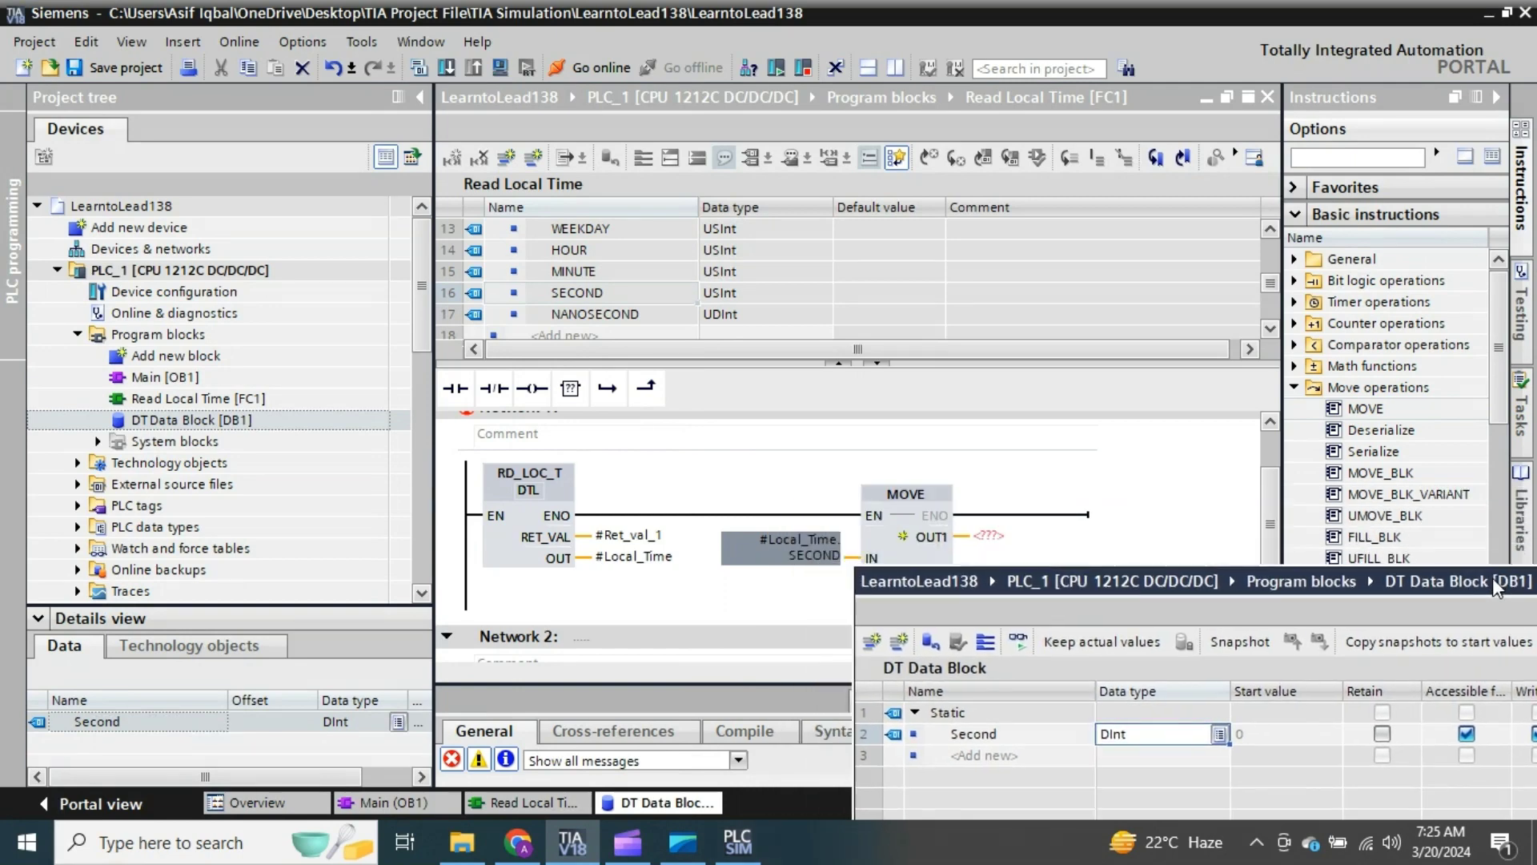
left_click(1039, 737)
left_click_drag(980, 743, 1038, 551)
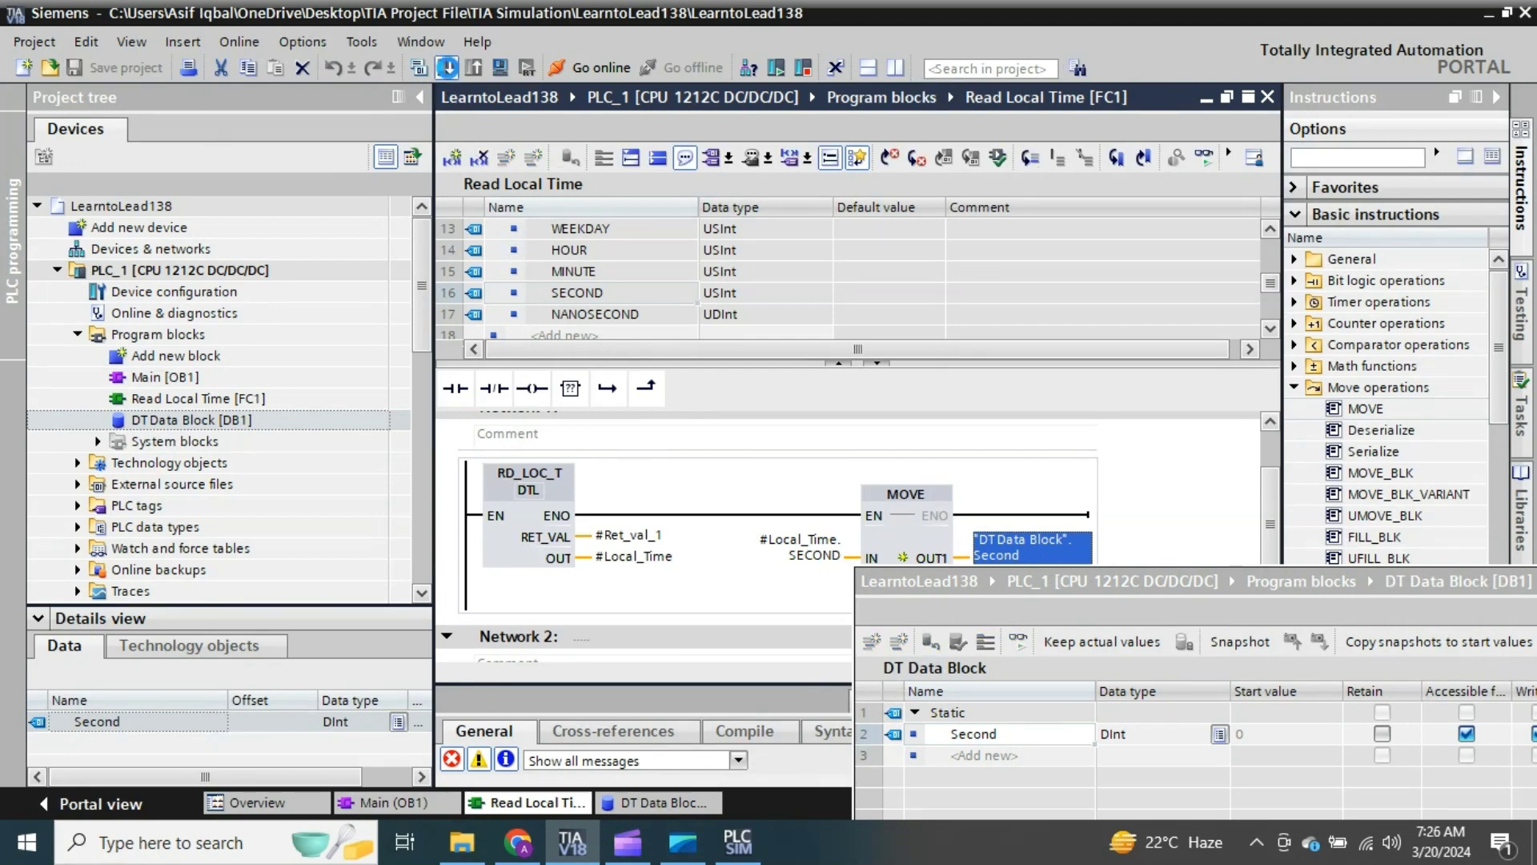
Step: Download the updated program to the simulated PLC_1 and go online to monitor
left_click(447, 67)
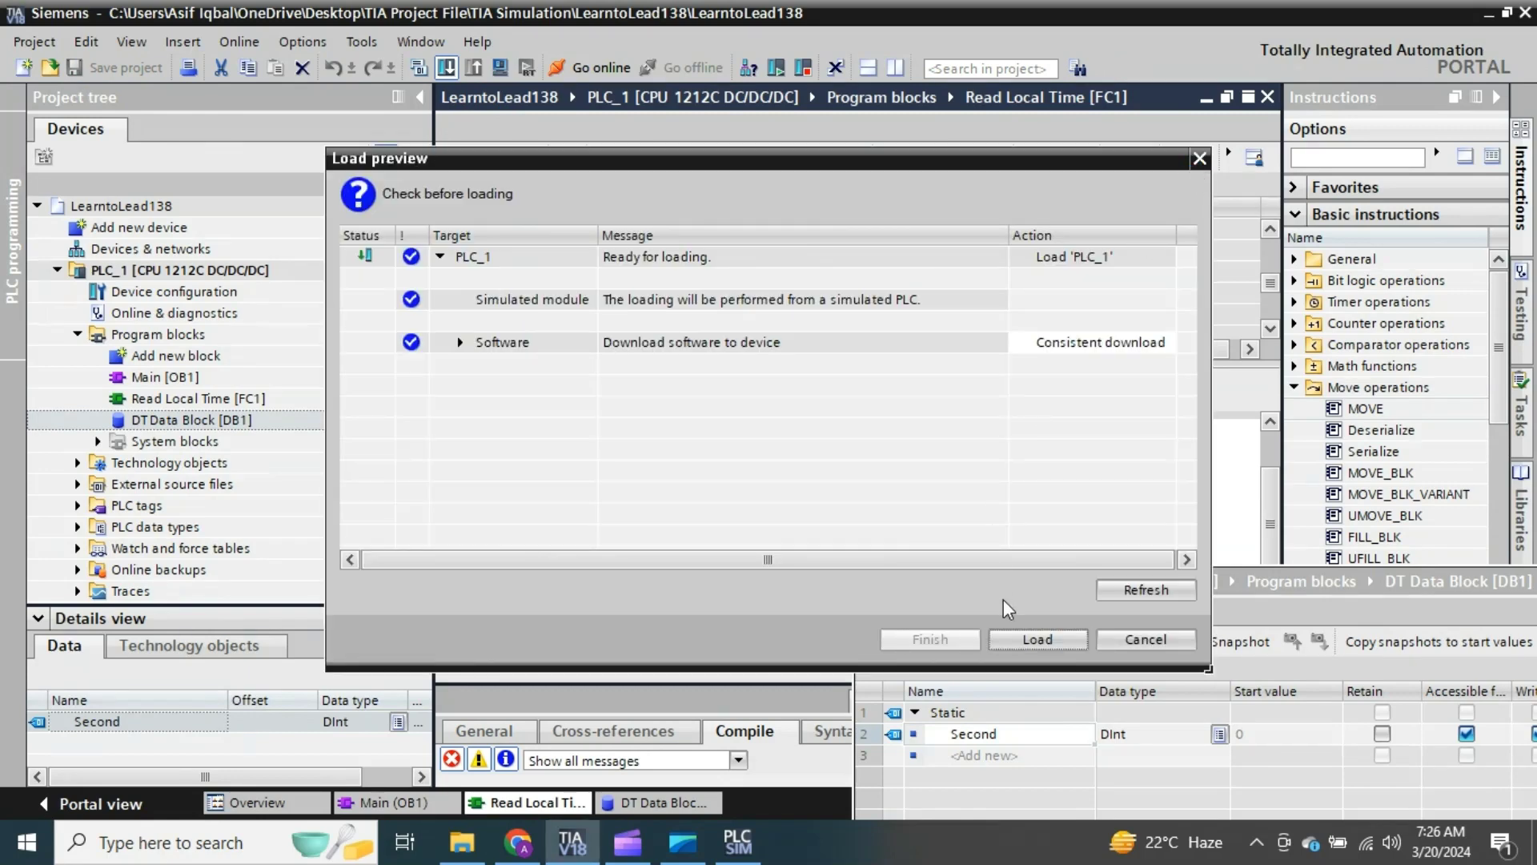
left_click(1035, 645)
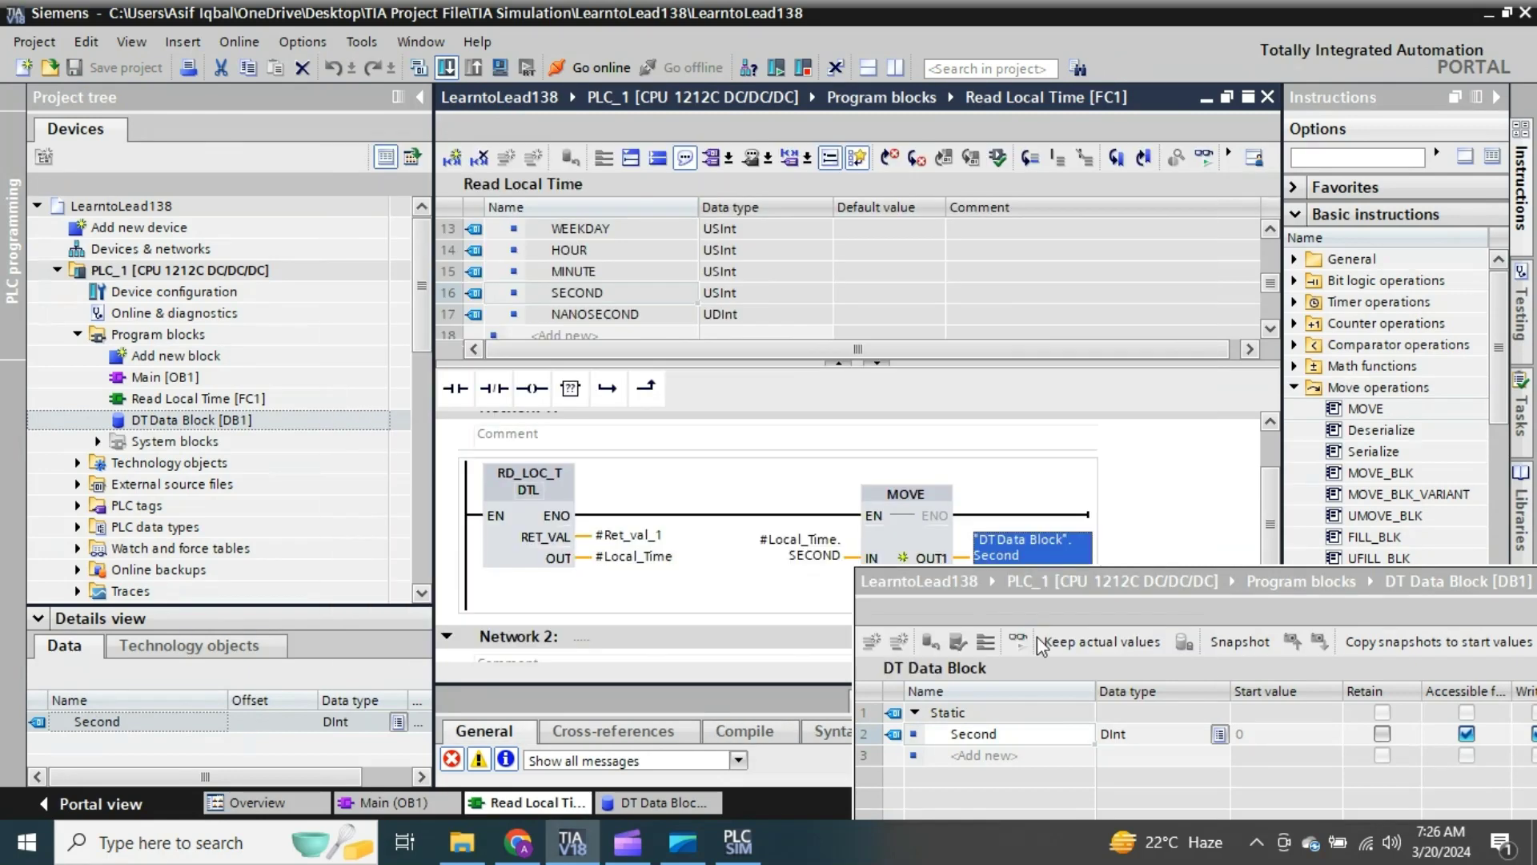
left_click(1198, 158)
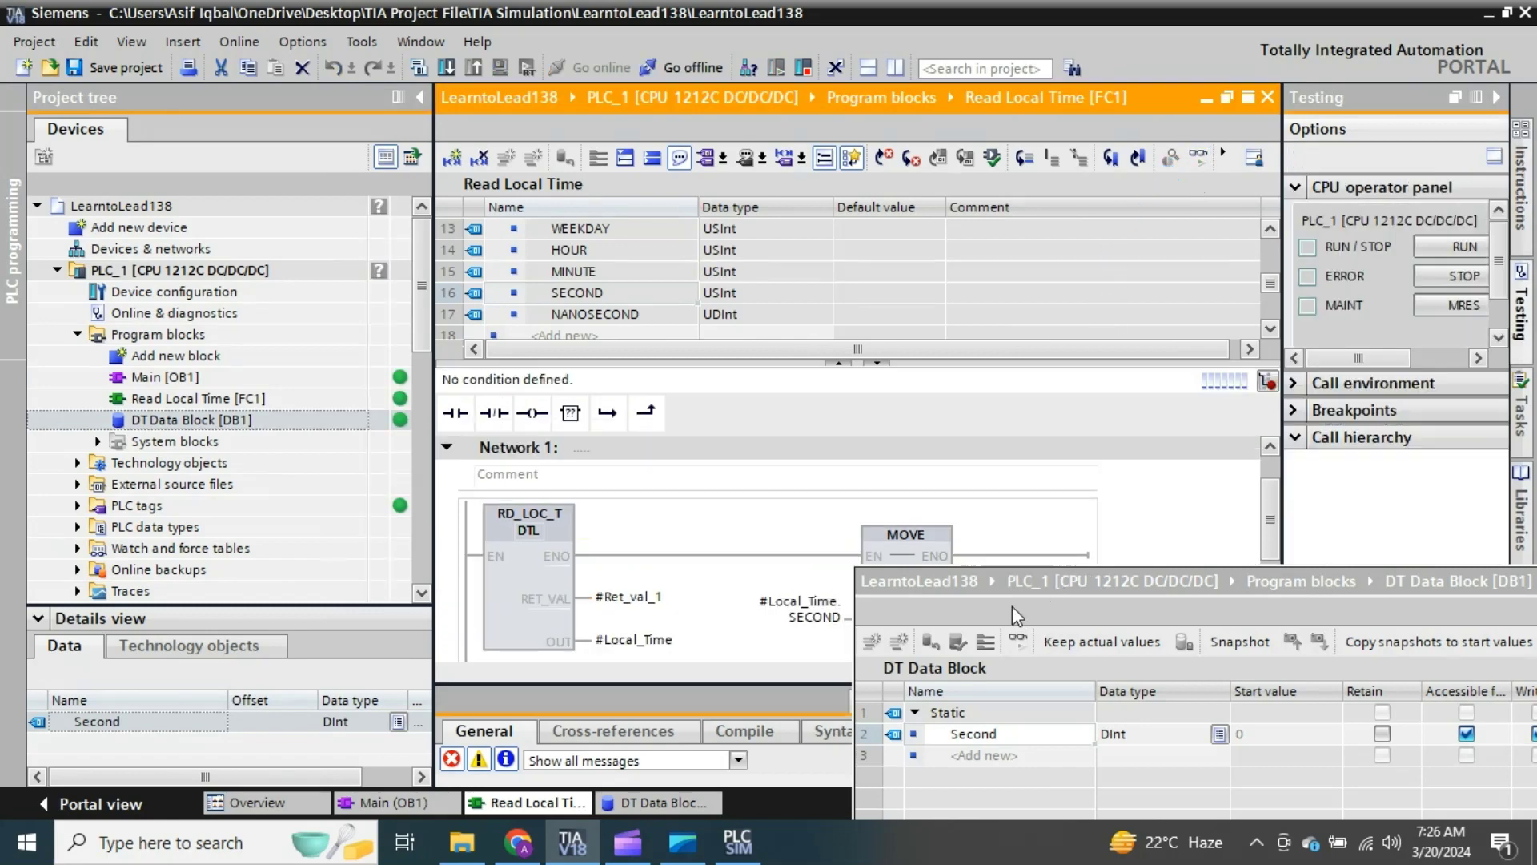
Step: Compare the monitored Second value with the taskbar clock's seconds
left_click_drag(1054, 594, 908, 666)
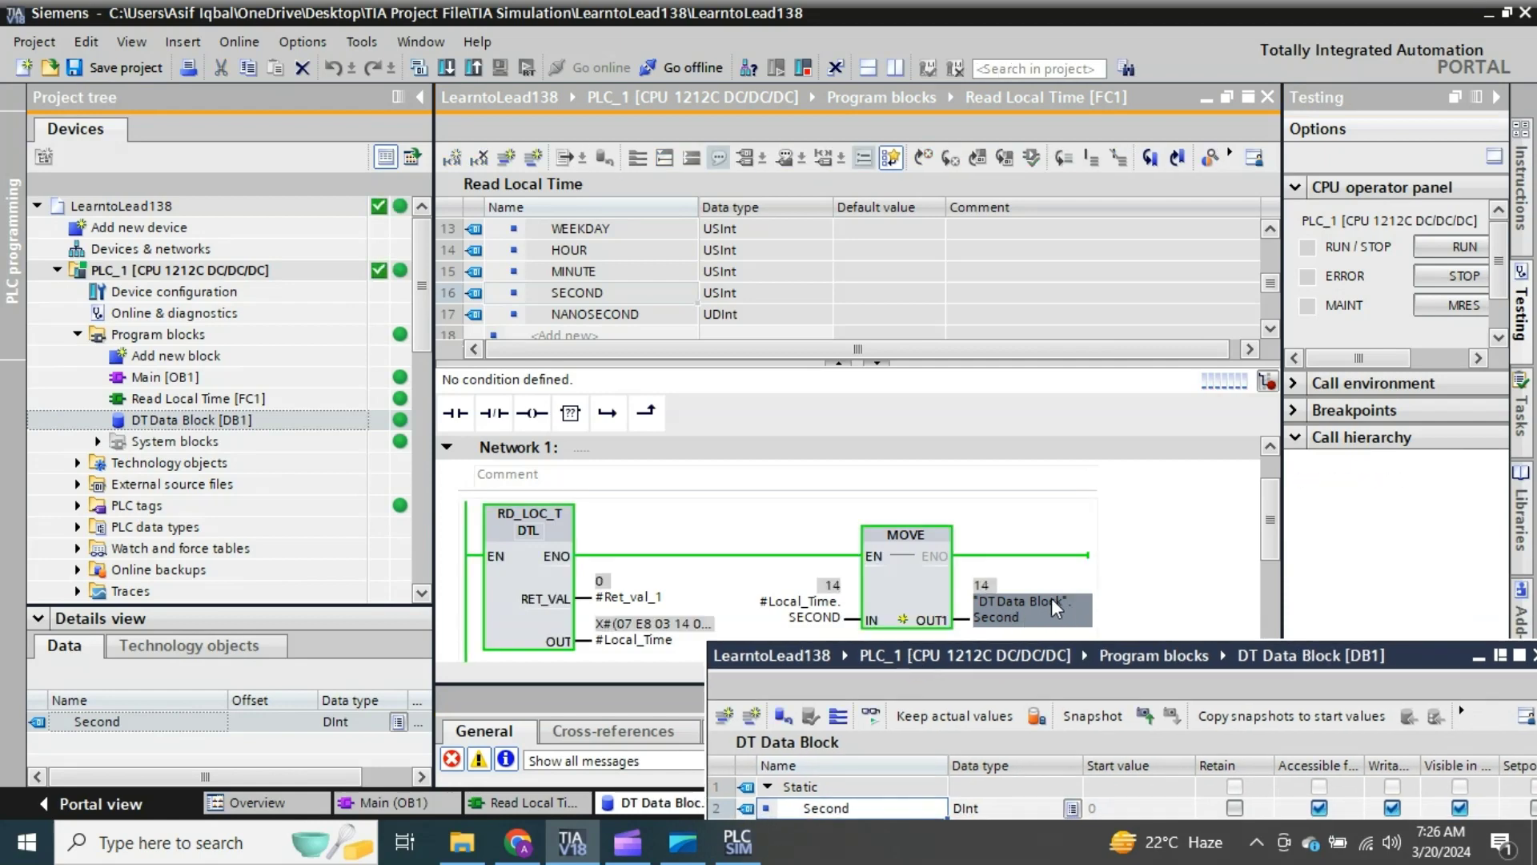
mouse_move(1064, 657)
left_mouse_down()
mouse_move(1027, 750)
mouse_move(873, 704)
left_mouse_up()
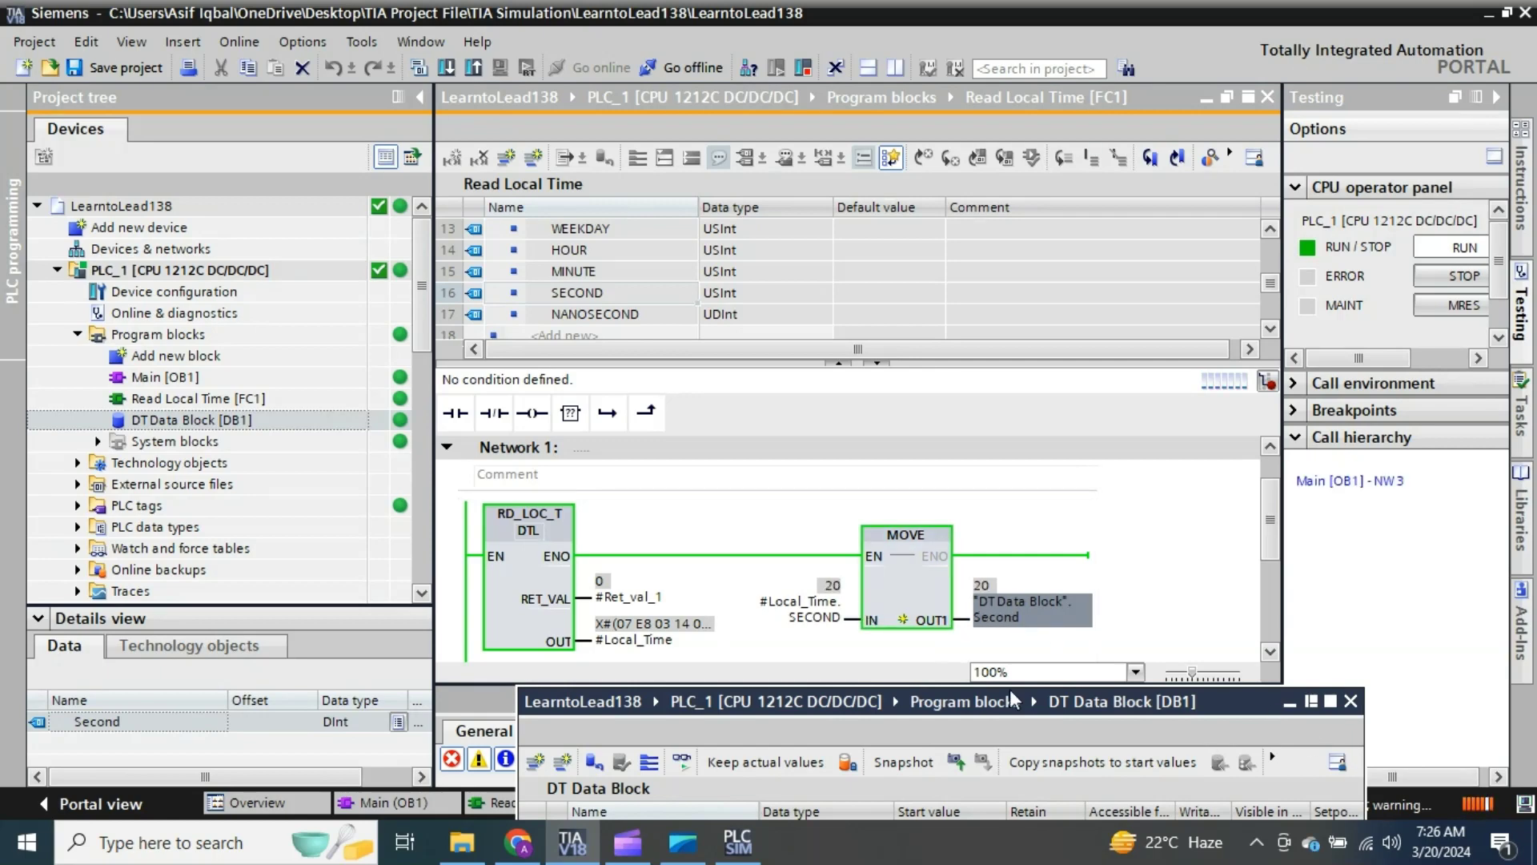
left_click(1439, 844)
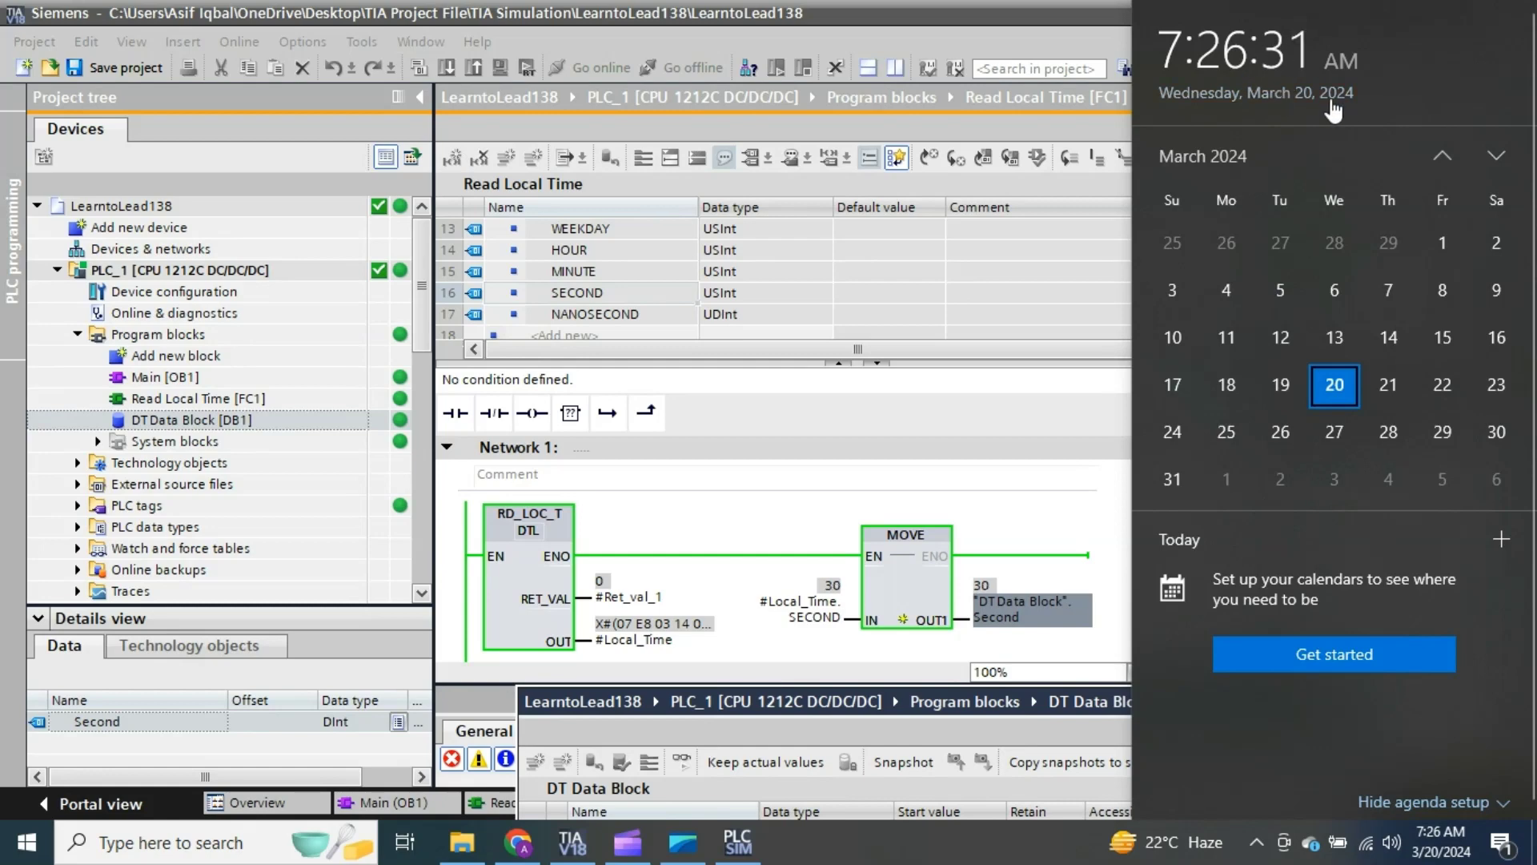
left_click(1052, 507)
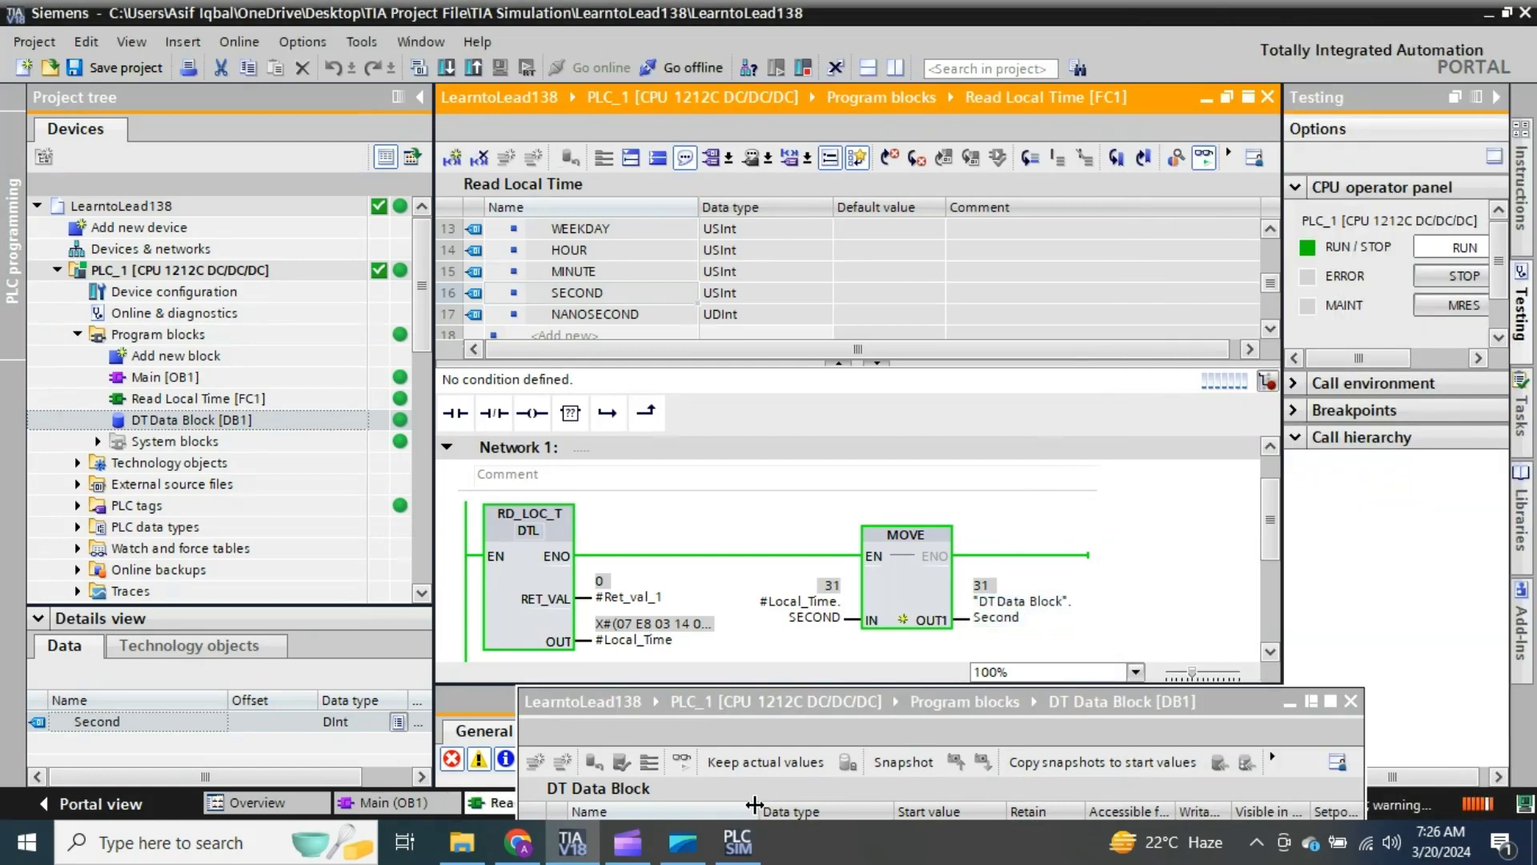
left_click_drag(819, 623, 787, 223)
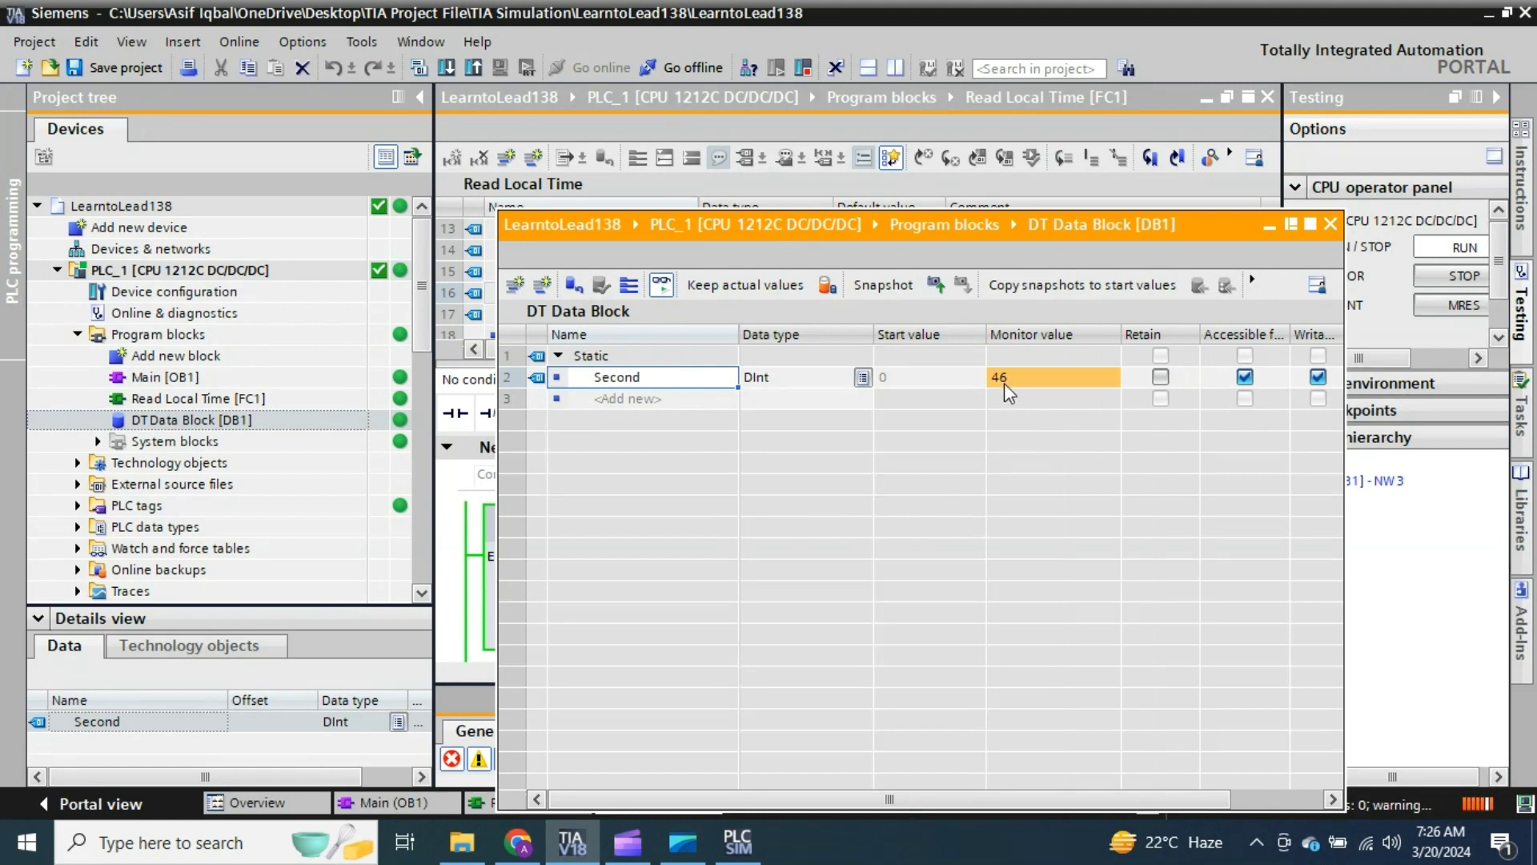
Step: Stop monitoring DT Data Block and minimize its window over the live network
left_click(661, 284)
left_click(1269, 225)
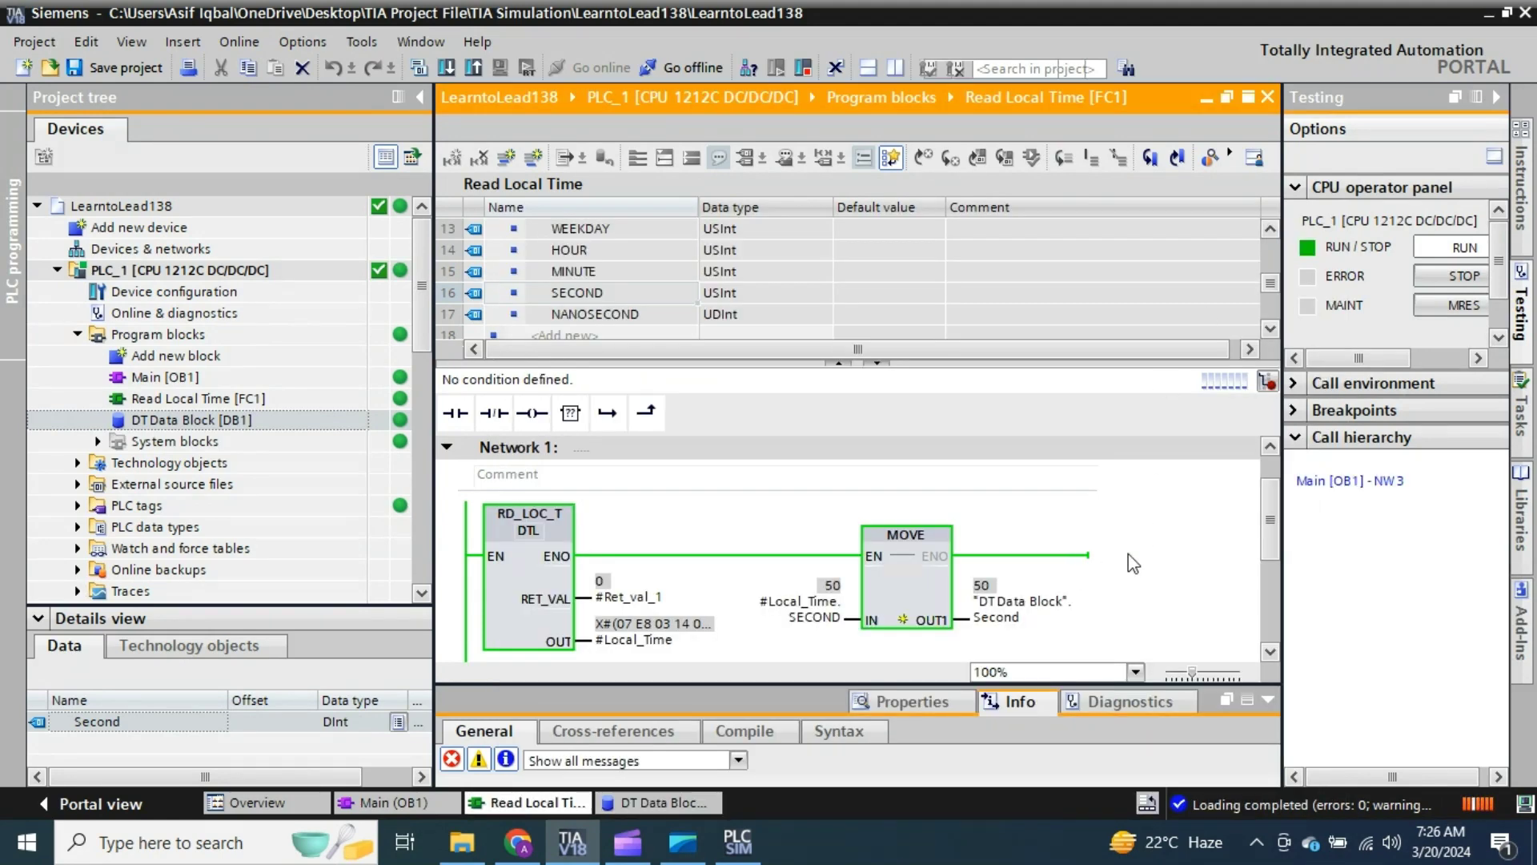
left_click_drag(1271, 508, 1272, 546)
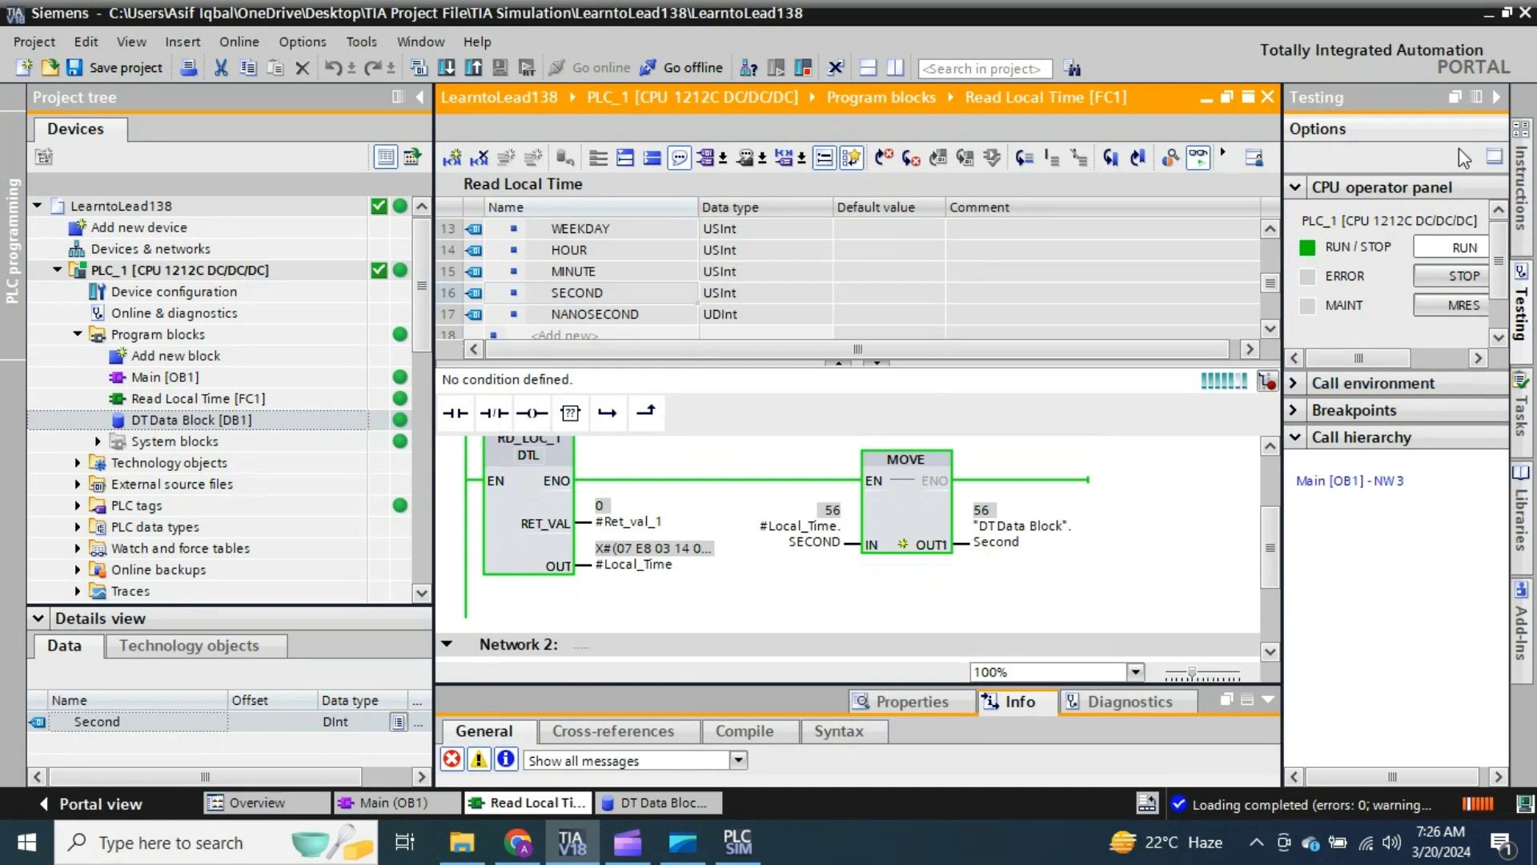
Step: Paste copies of the MOVE box along Network 1's rung
left_click(1495, 96)
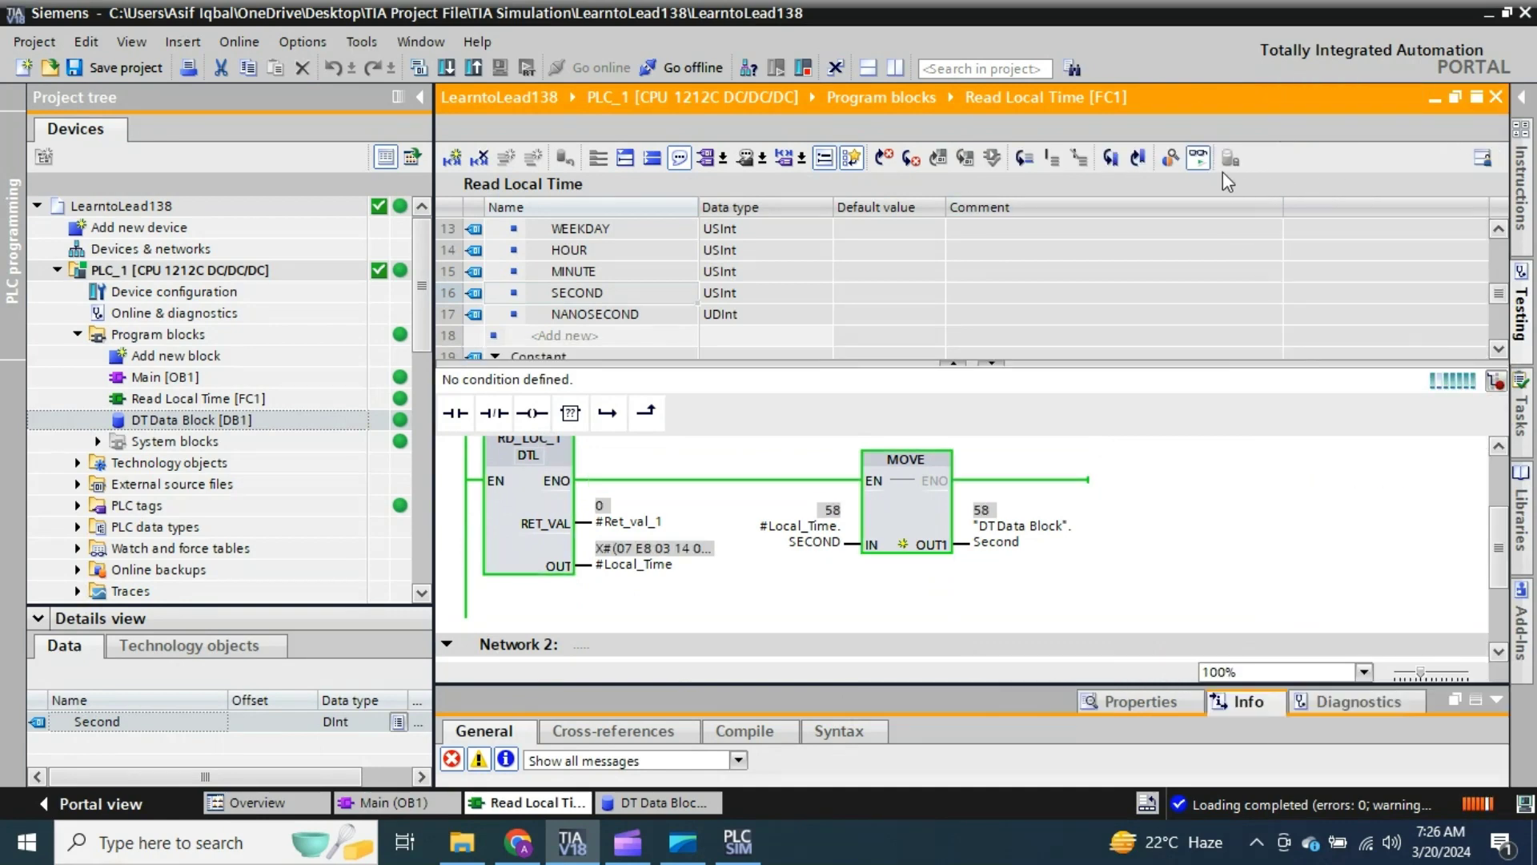
left_click(919, 554)
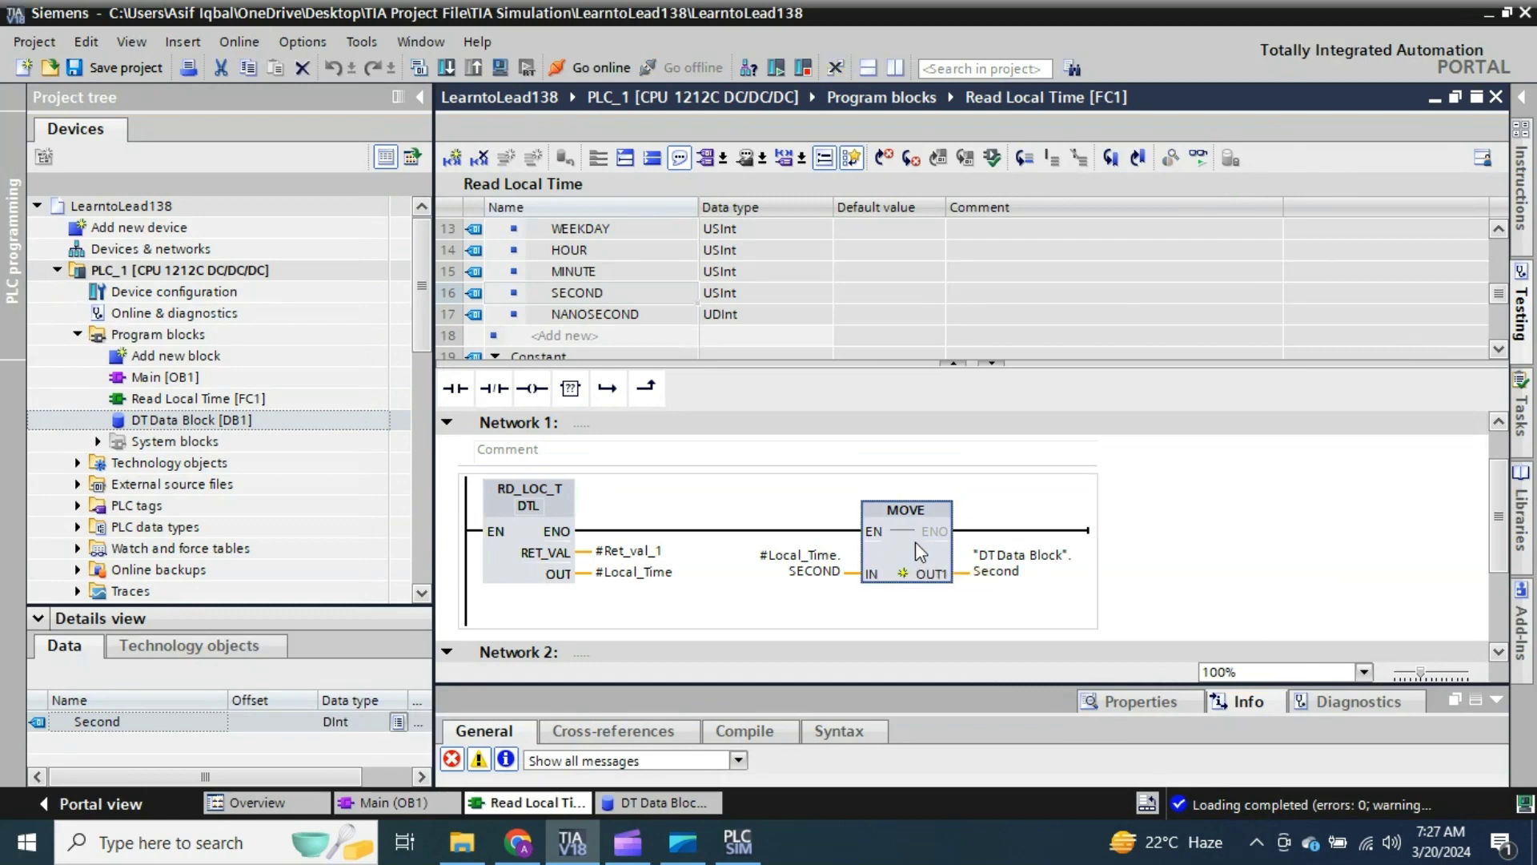
left_click(1076, 531)
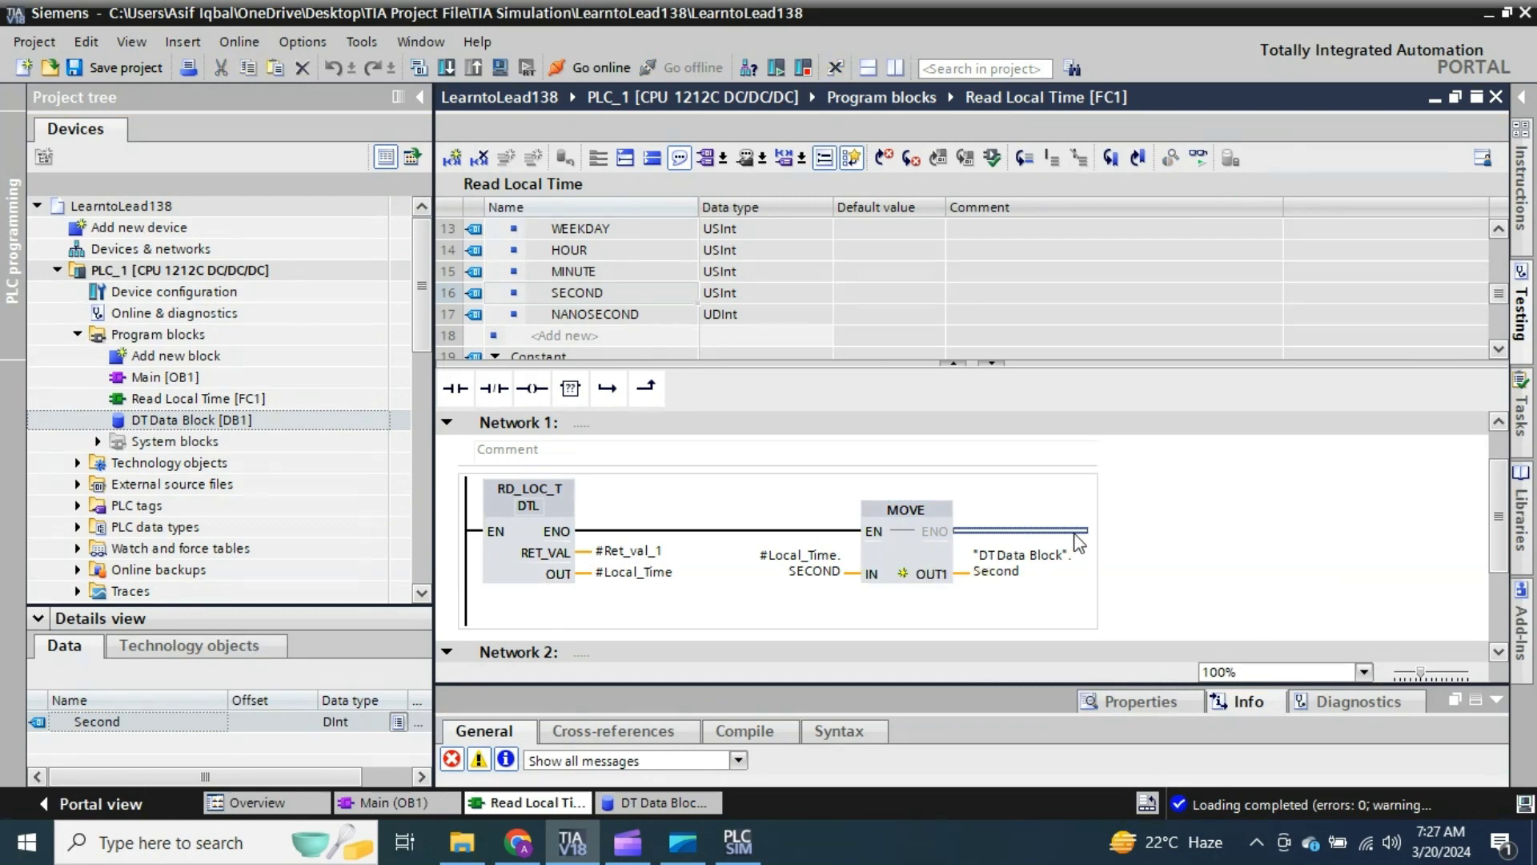
key("ctrl+v")
left_click(1173, 565)
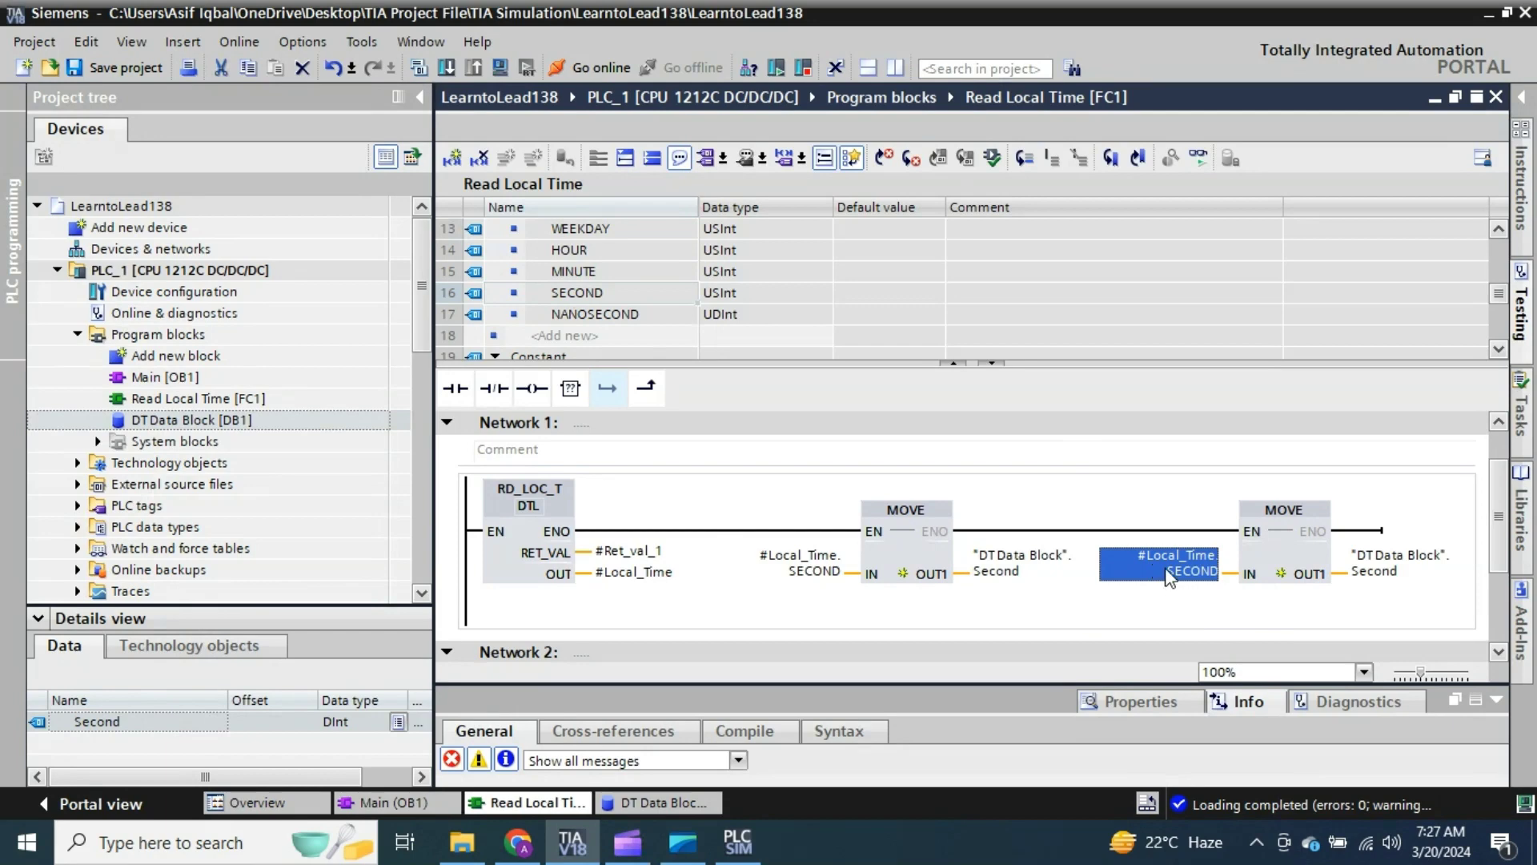
left_click(896, 538)
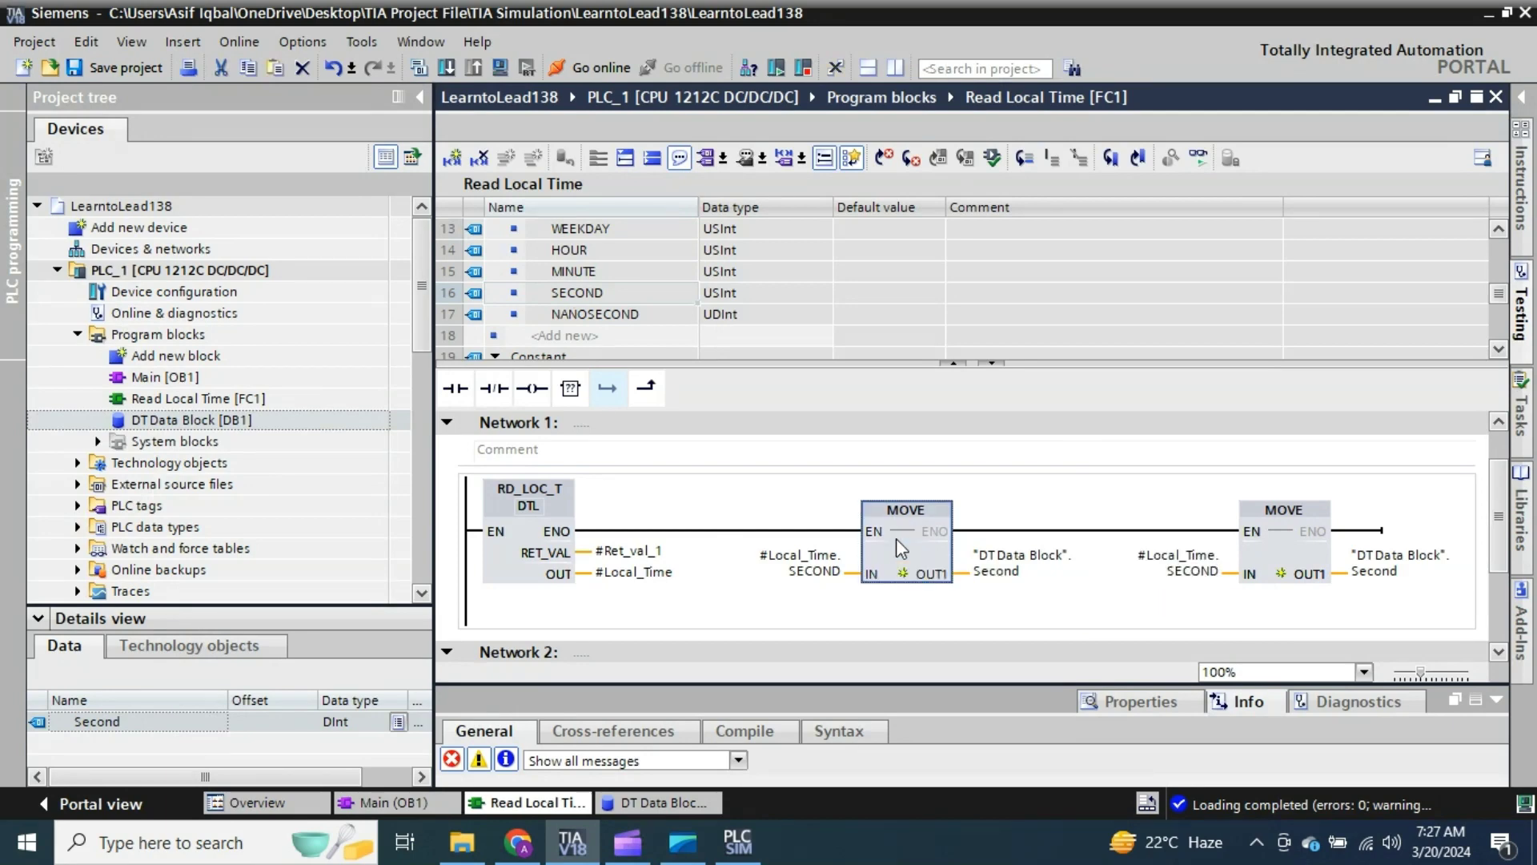
left_click(1079, 531)
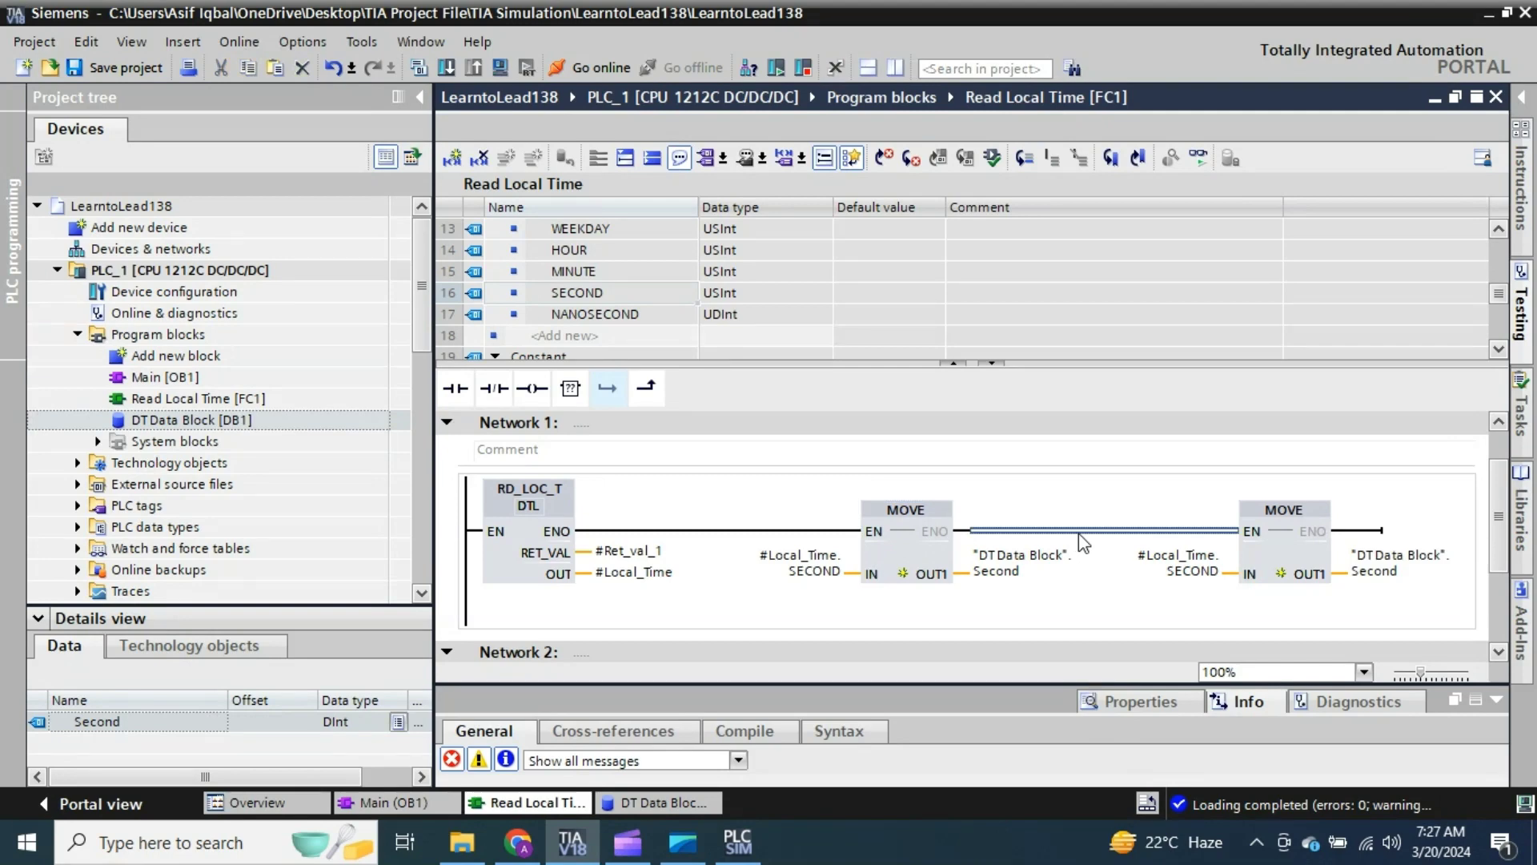
key("Right")
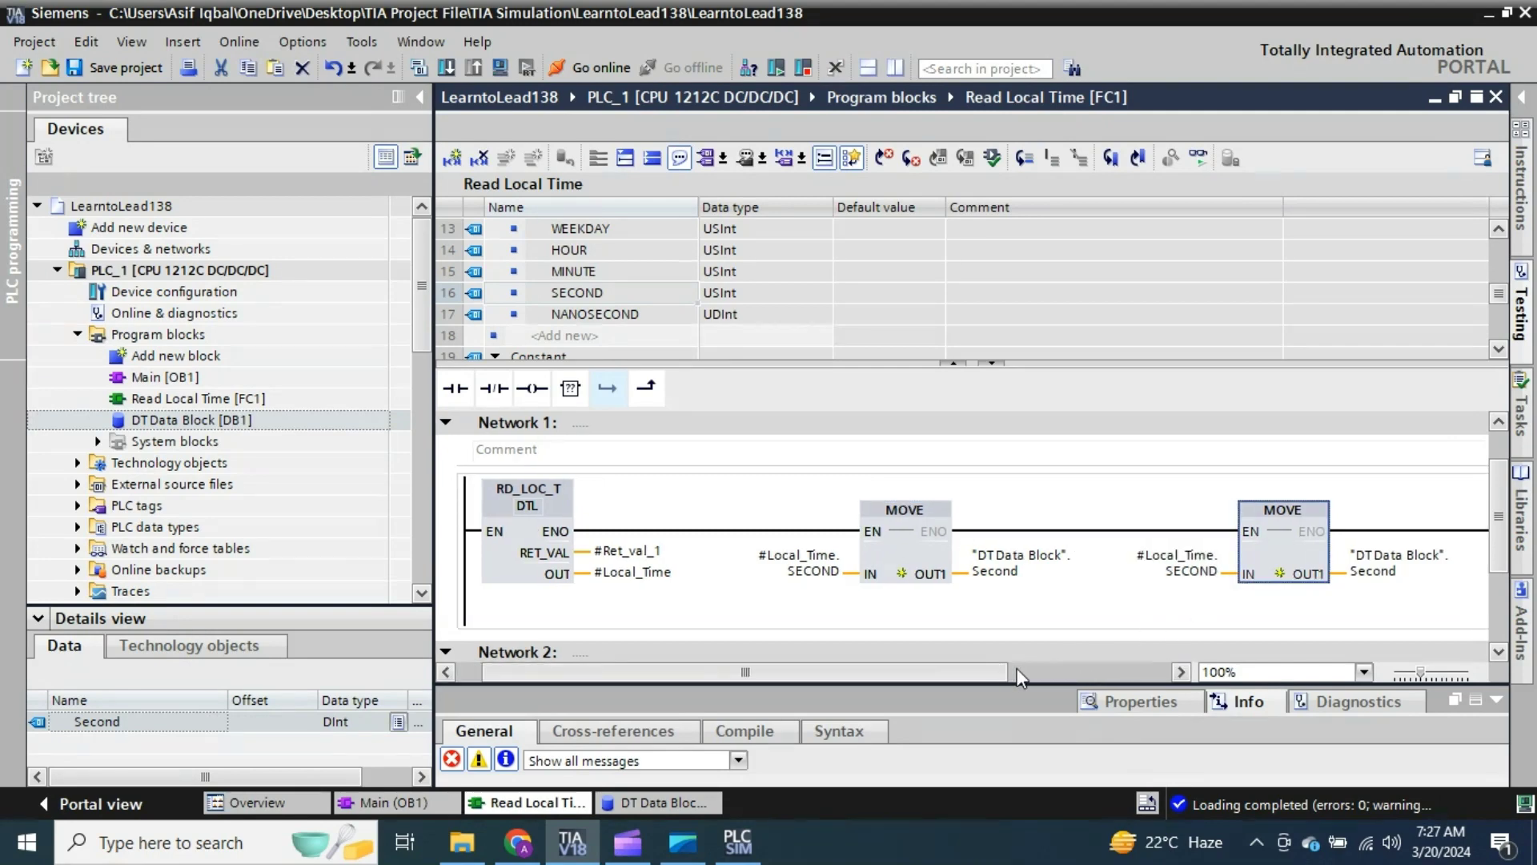
key("ctrl+v")
key("ctrl+v")
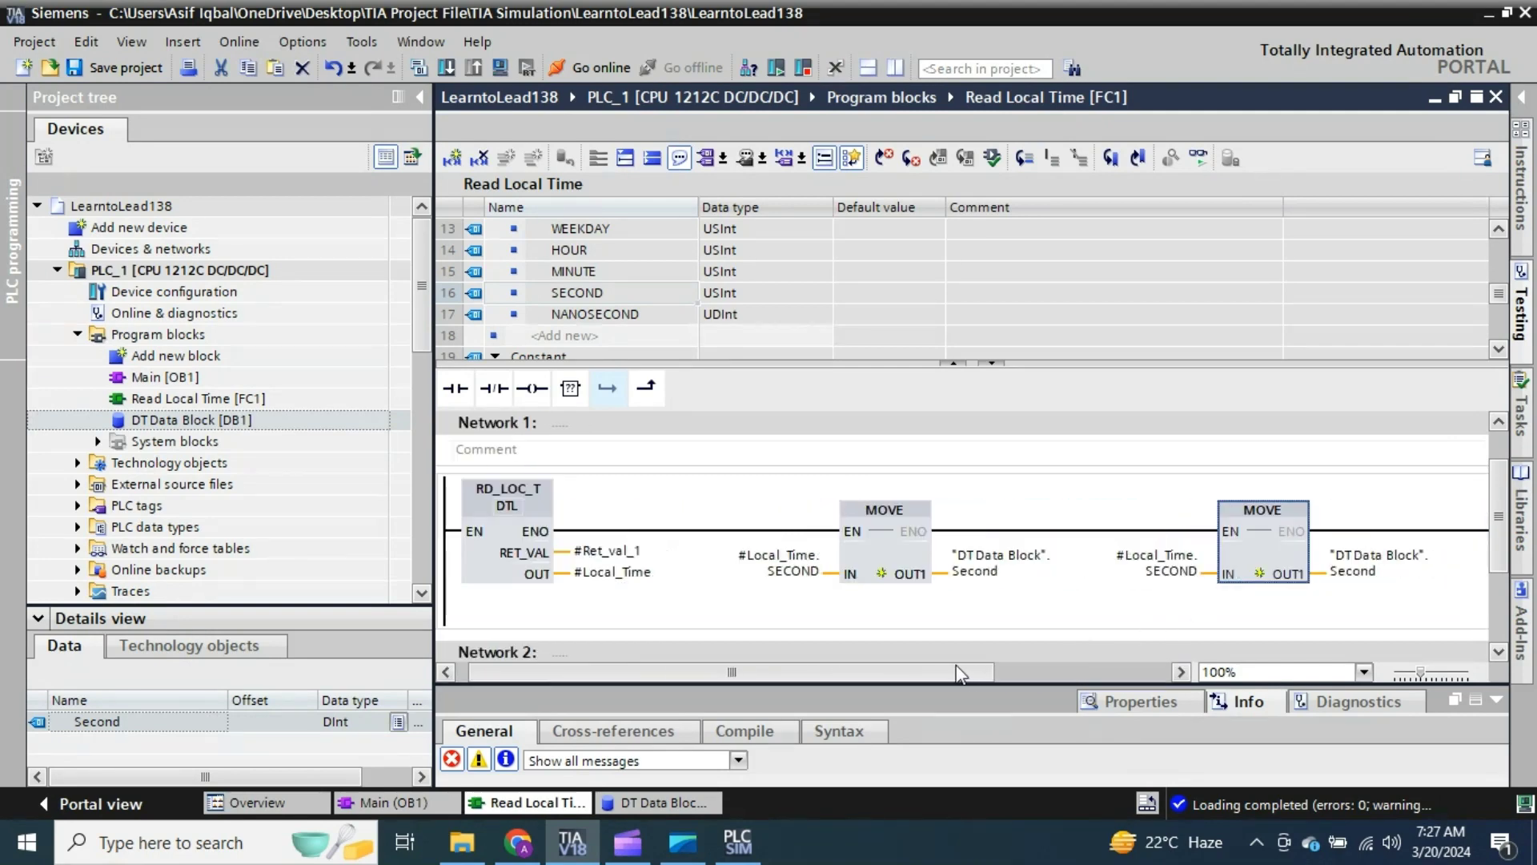
Step: Set the first MOVE input to #Local_Time.HOUR and the second to MINUTE
left_click(796, 574)
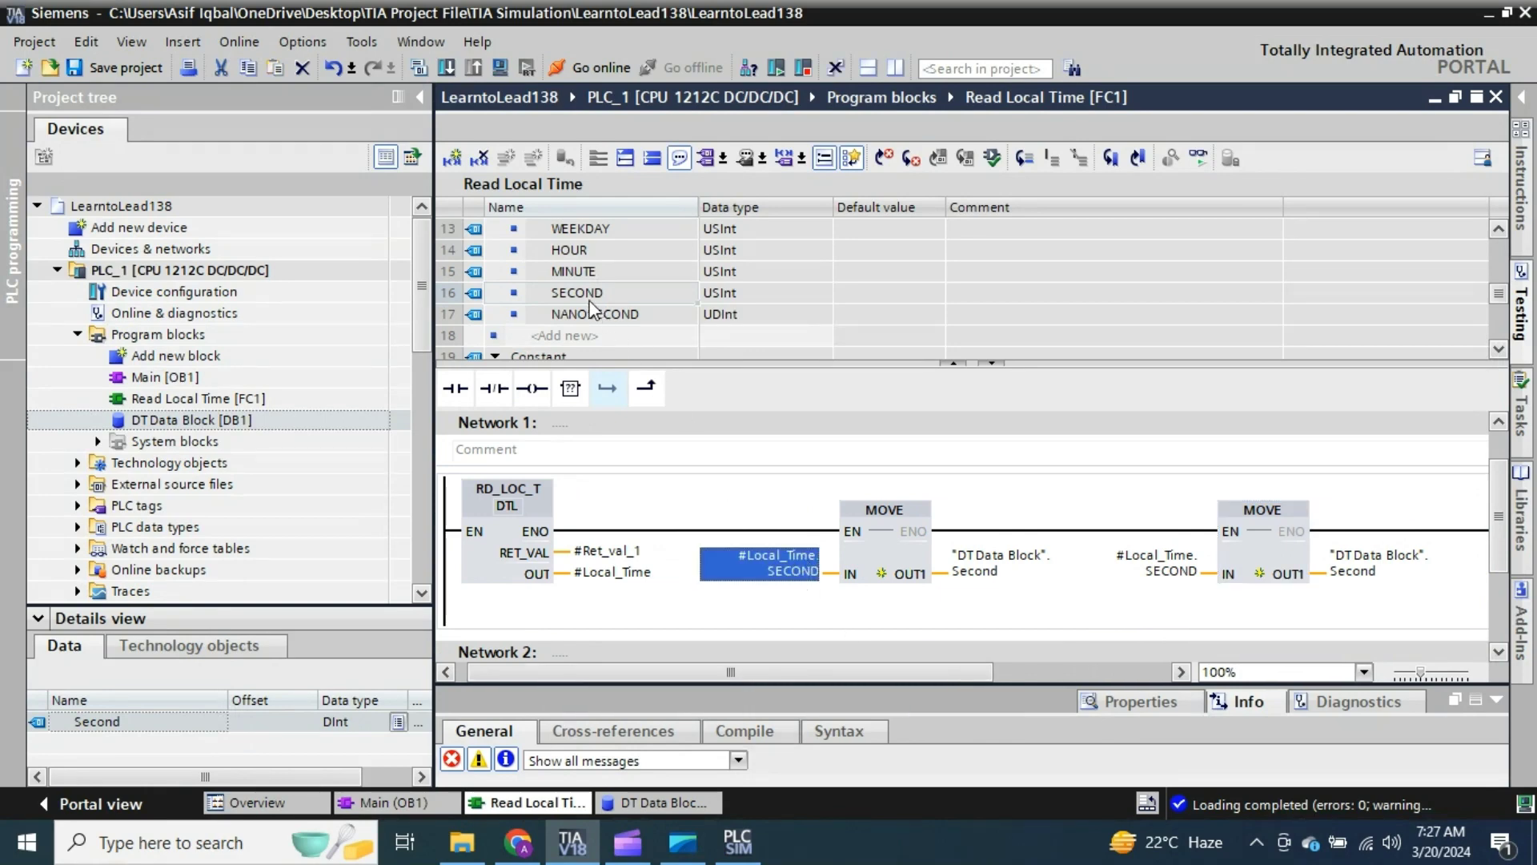
left_click_drag(577, 258, 769, 564)
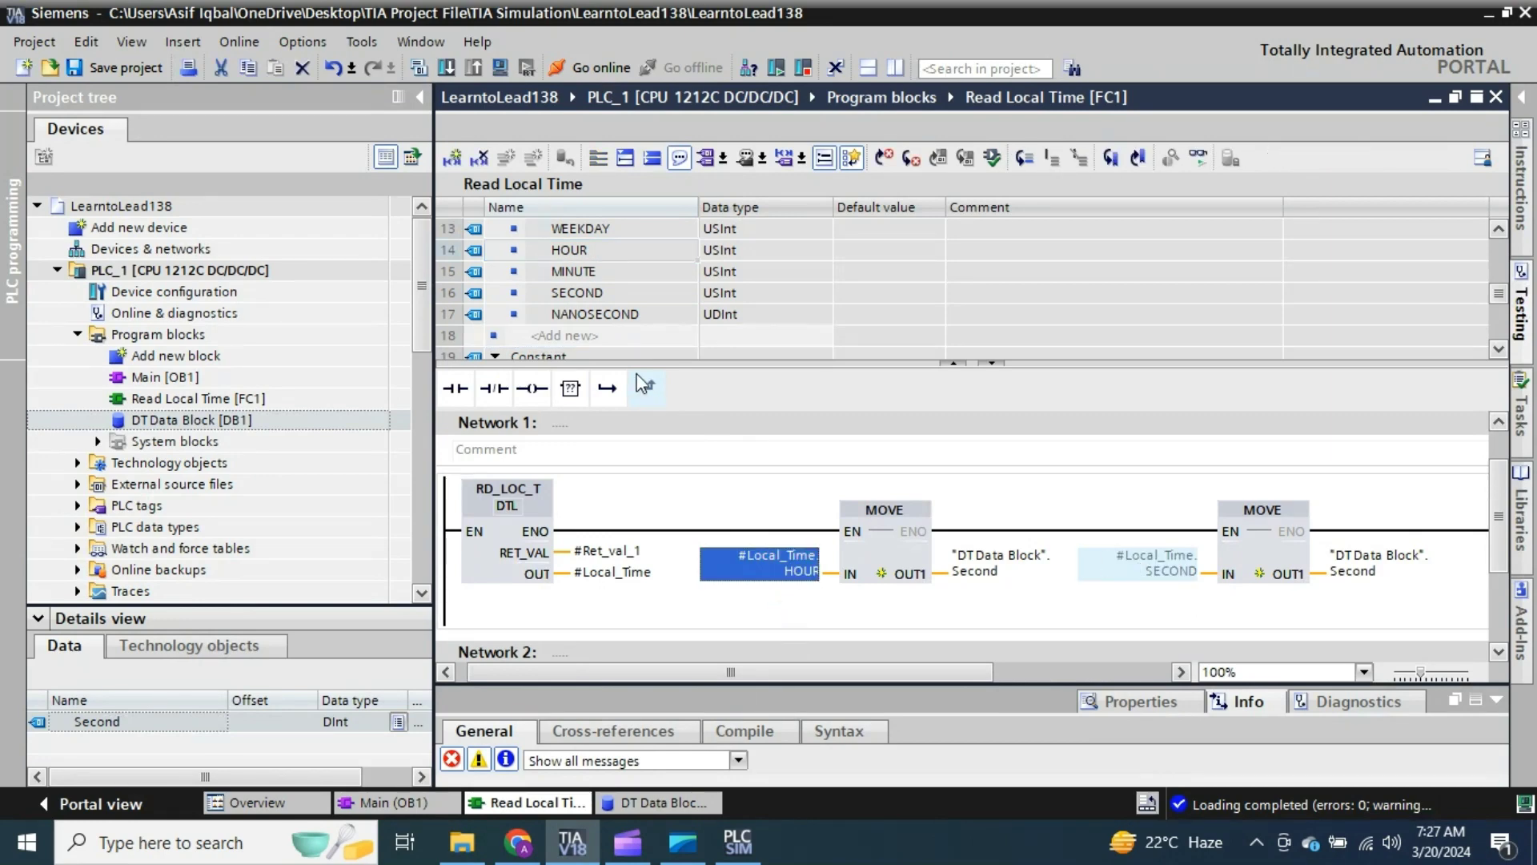
mouse_move(579, 270)
left_mouse_down()
mouse_move(1049, 492)
mouse_move(1165, 565)
left_mouse_up()
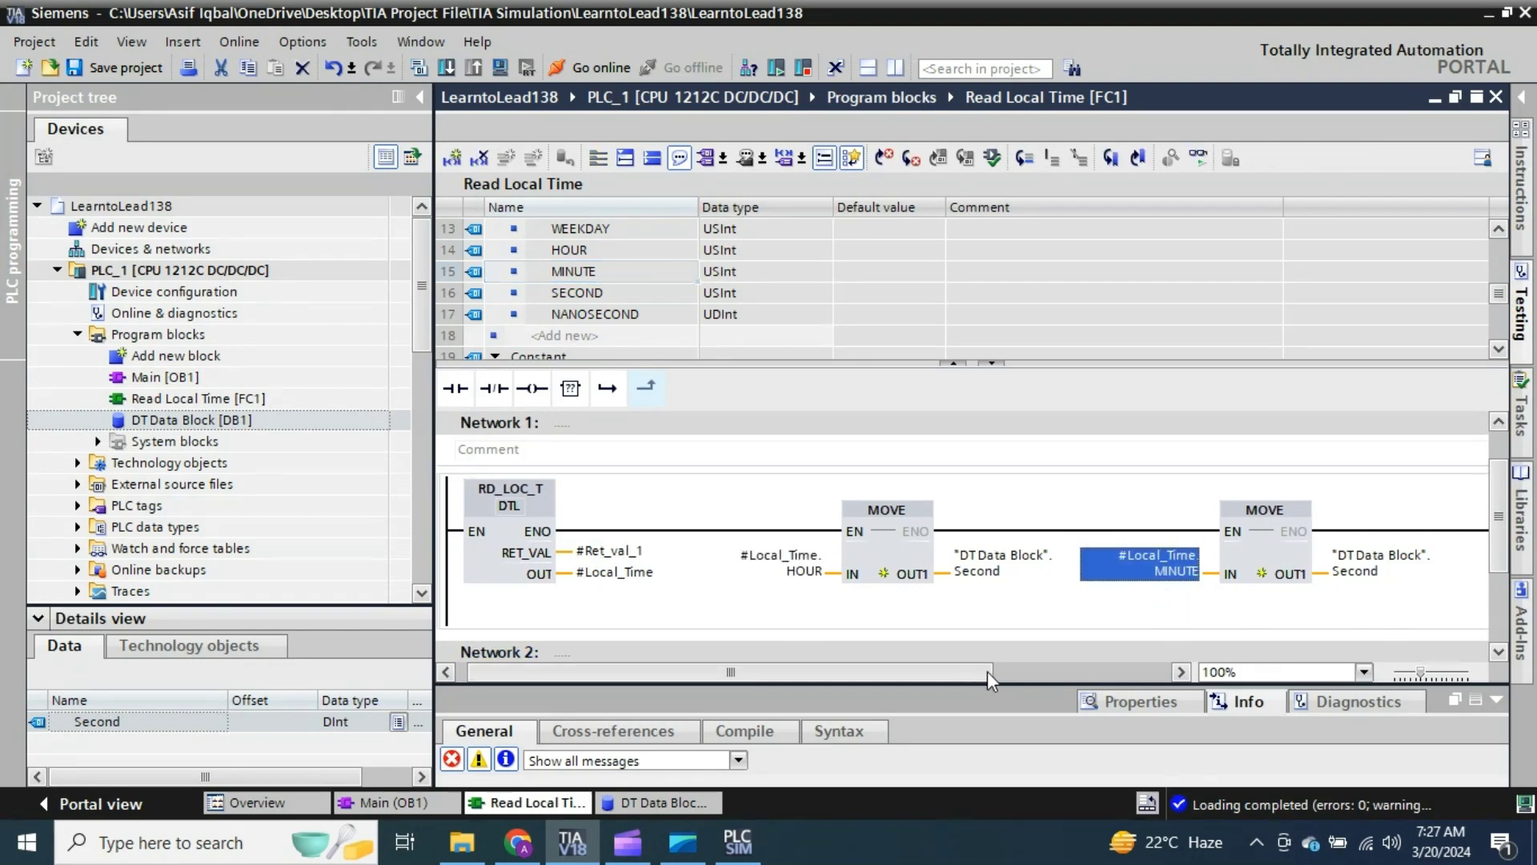
left_click_drag(973, 674, 990, 674)
Step: Add static DInt tags Minutes and Hour to DT Data Block
left_click(668, 801)
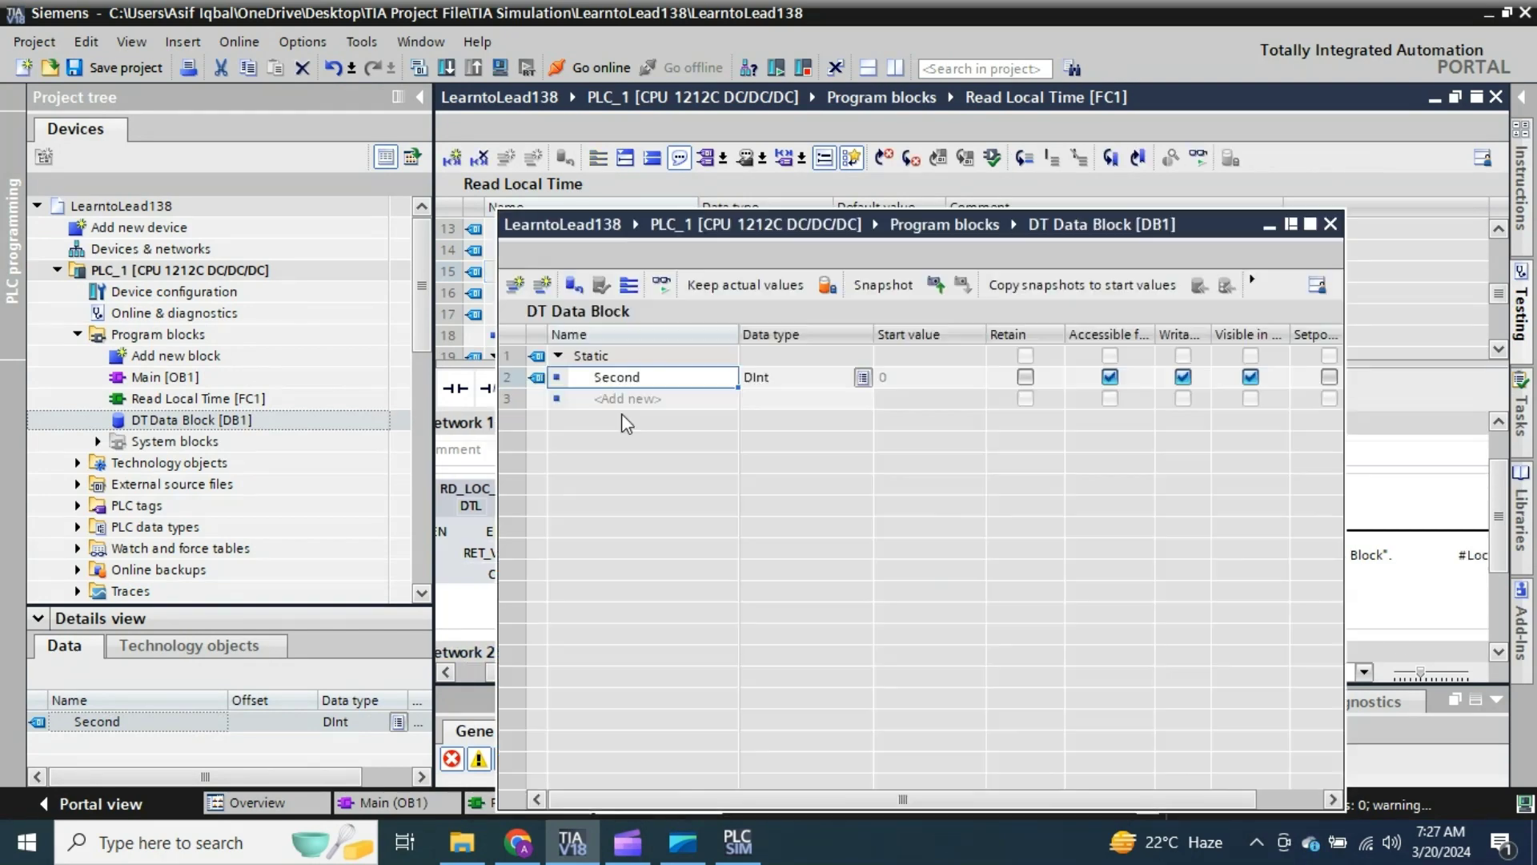
left_click(636, 395)
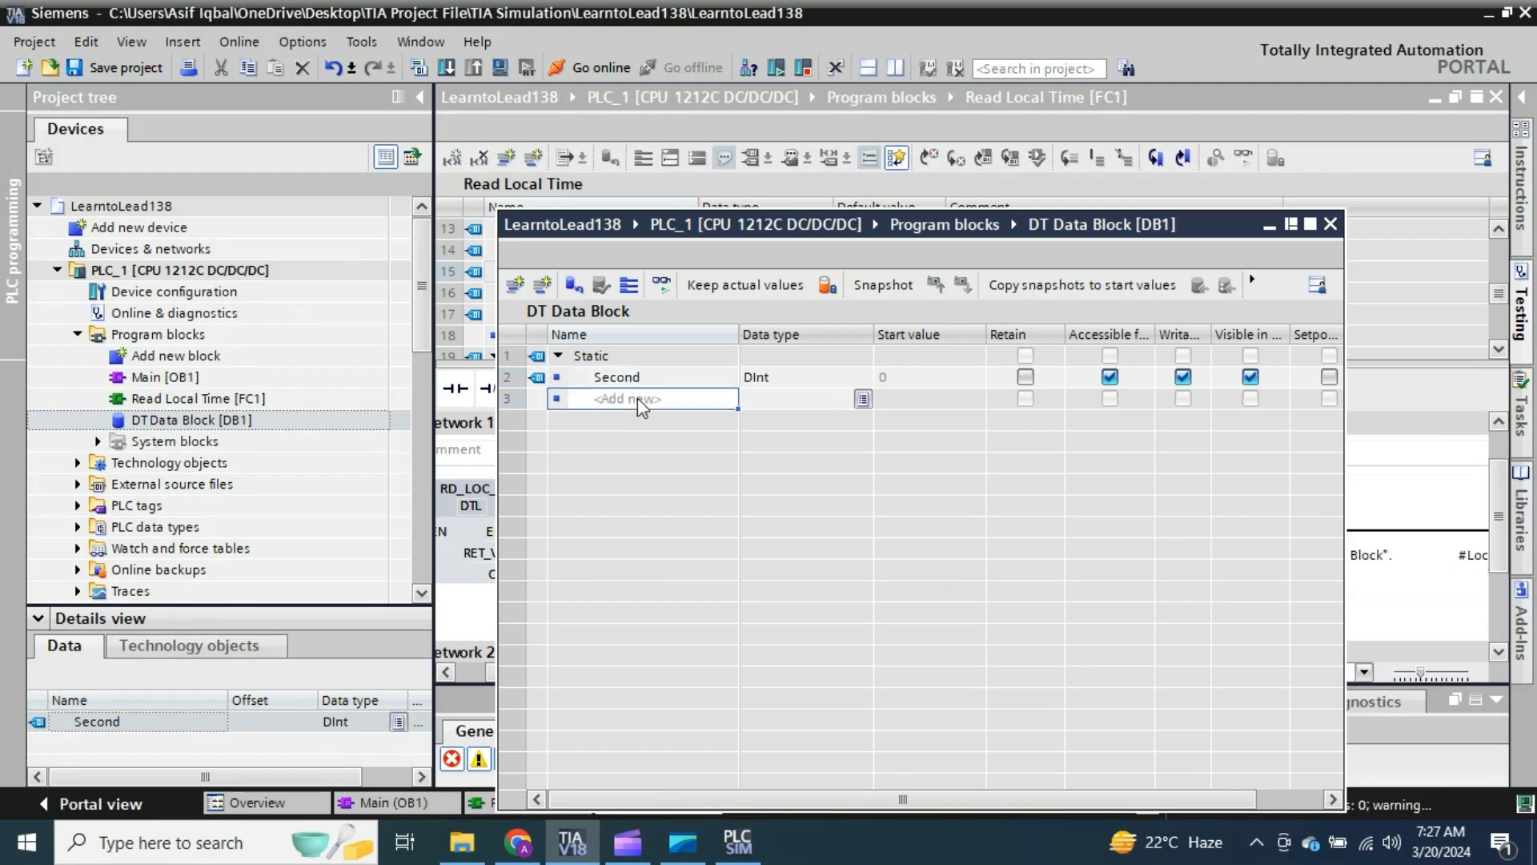
left_click(637, 398)
type("Minute")
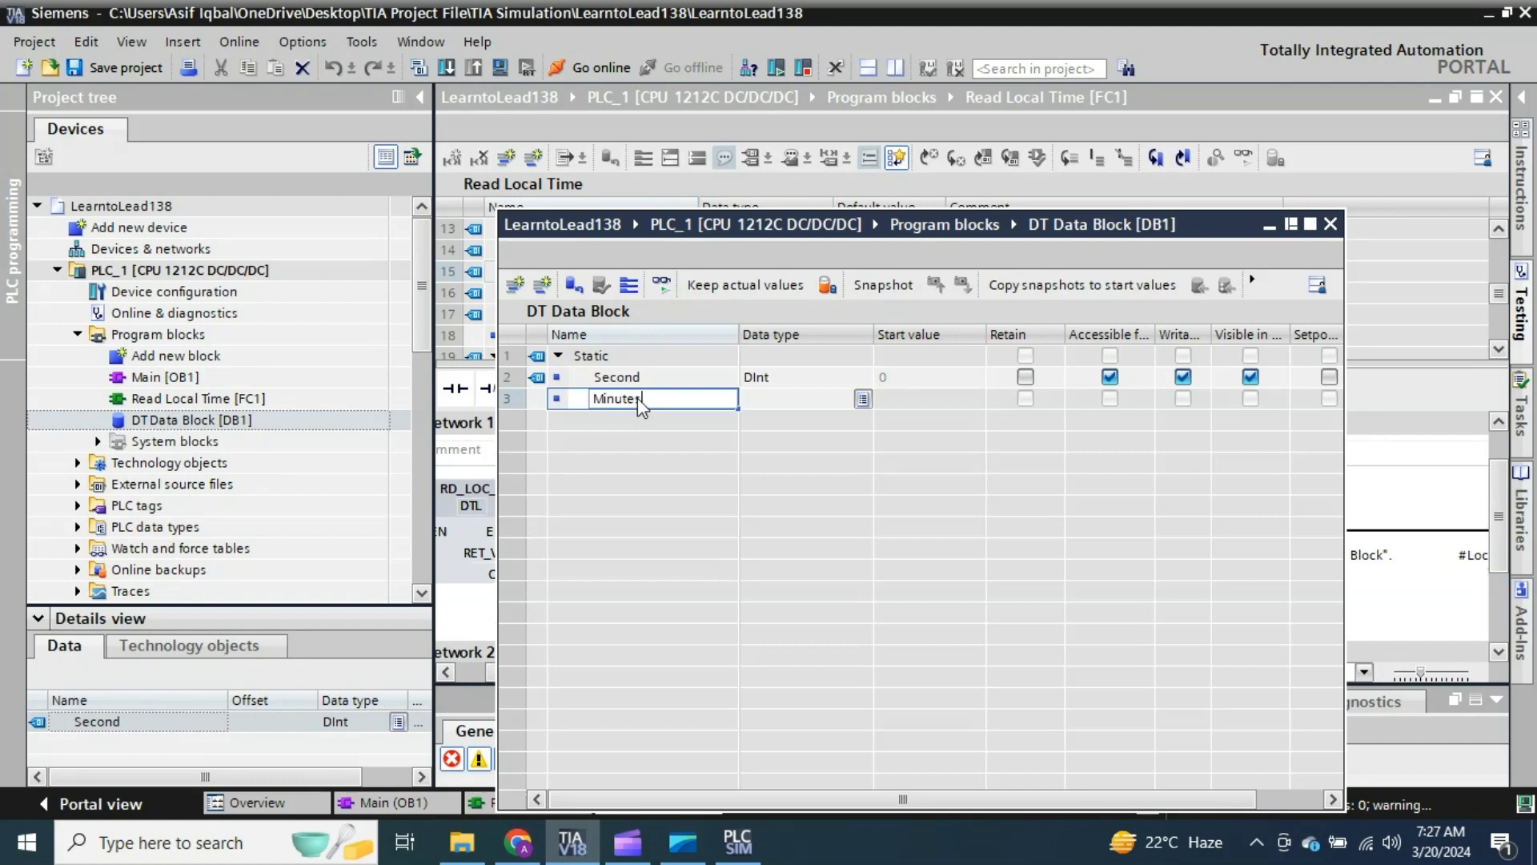
key("Return")
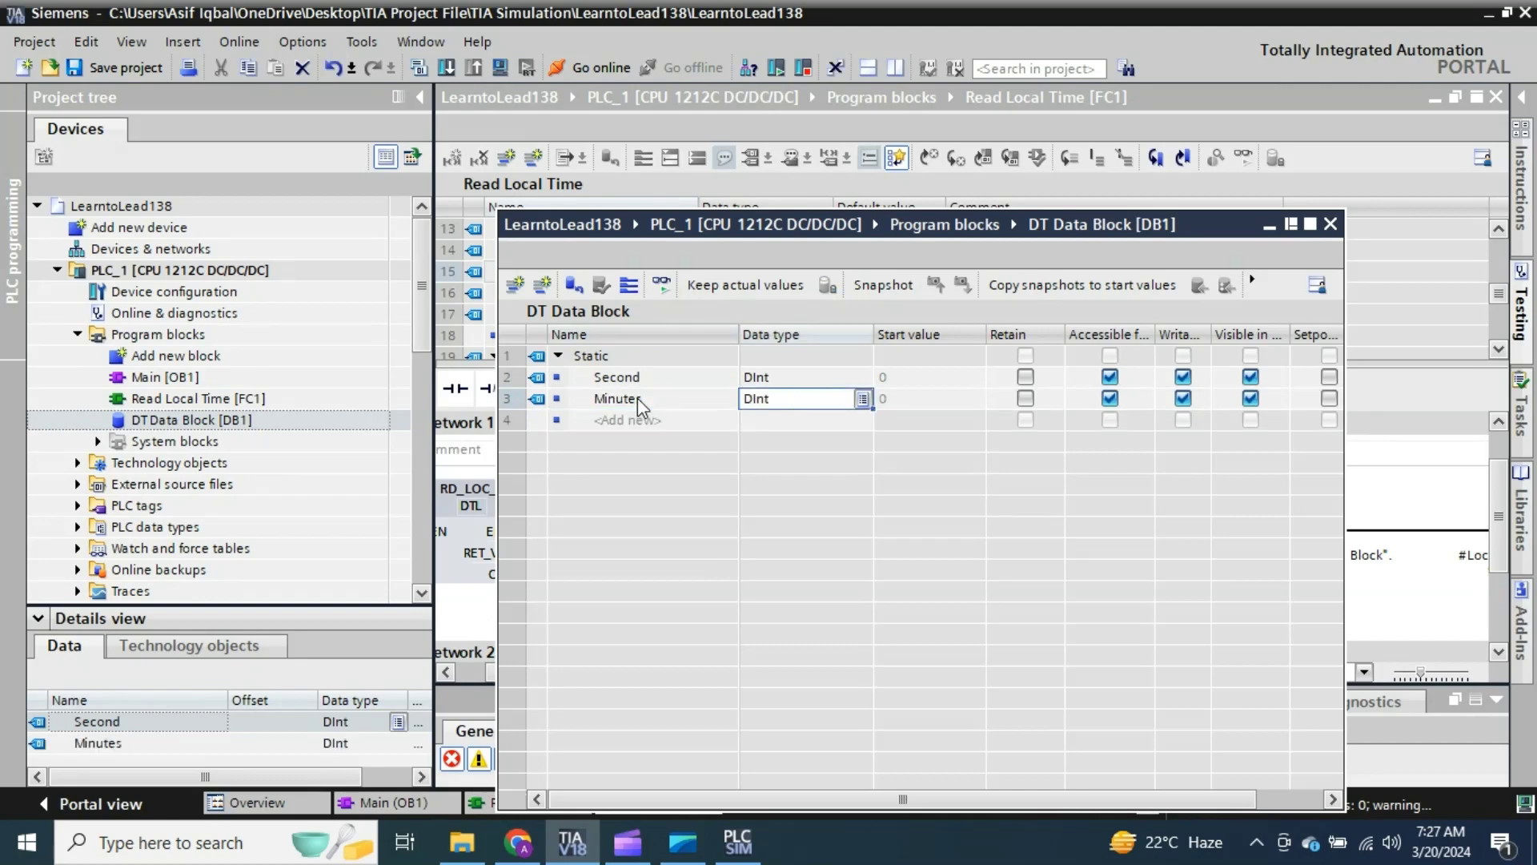
left_click(638, 417)
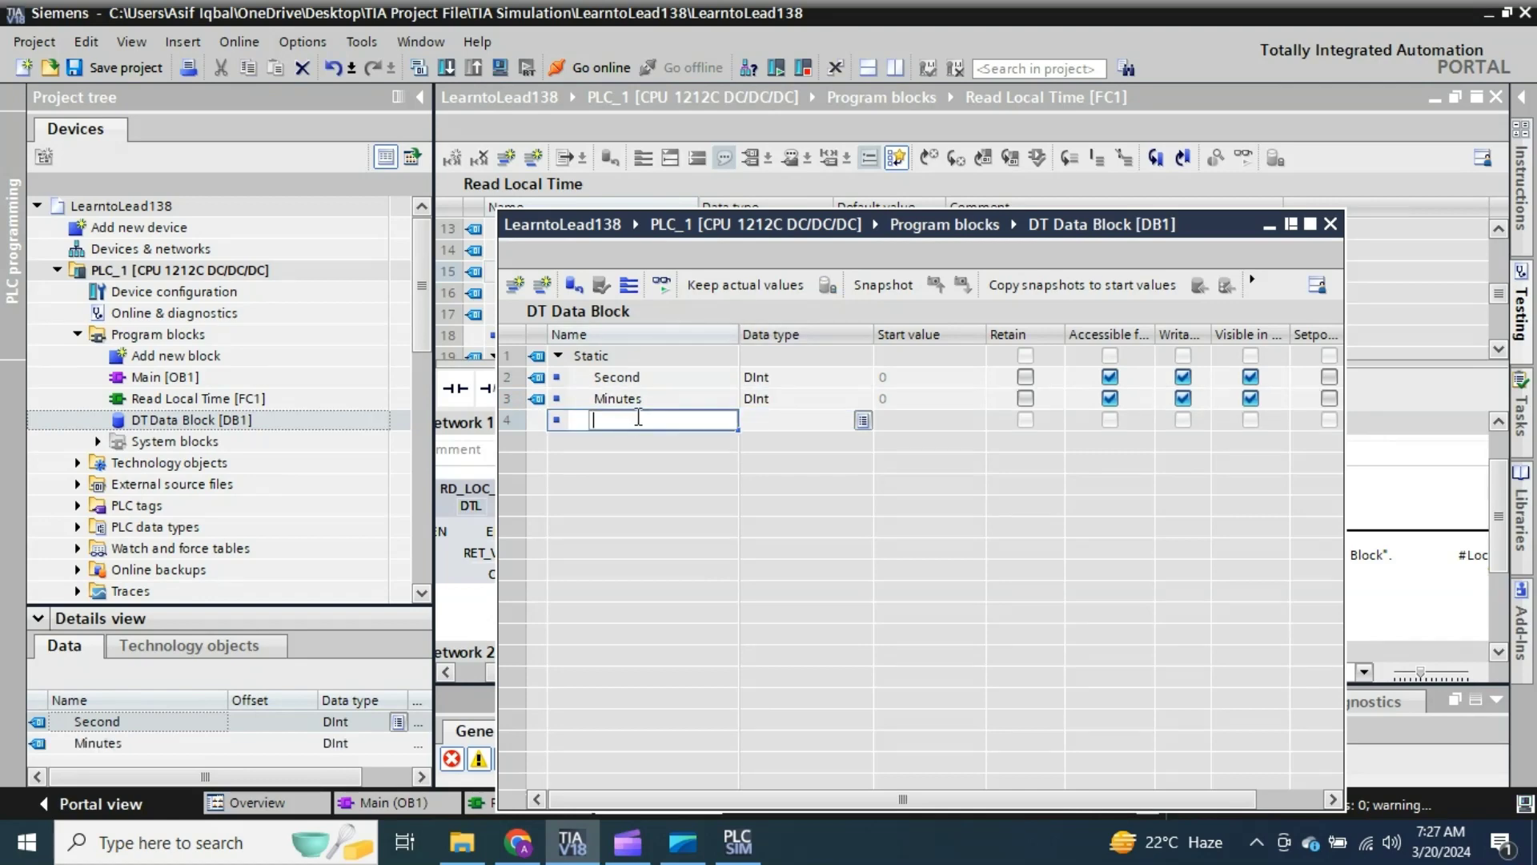
type("Hour")
key("Return")
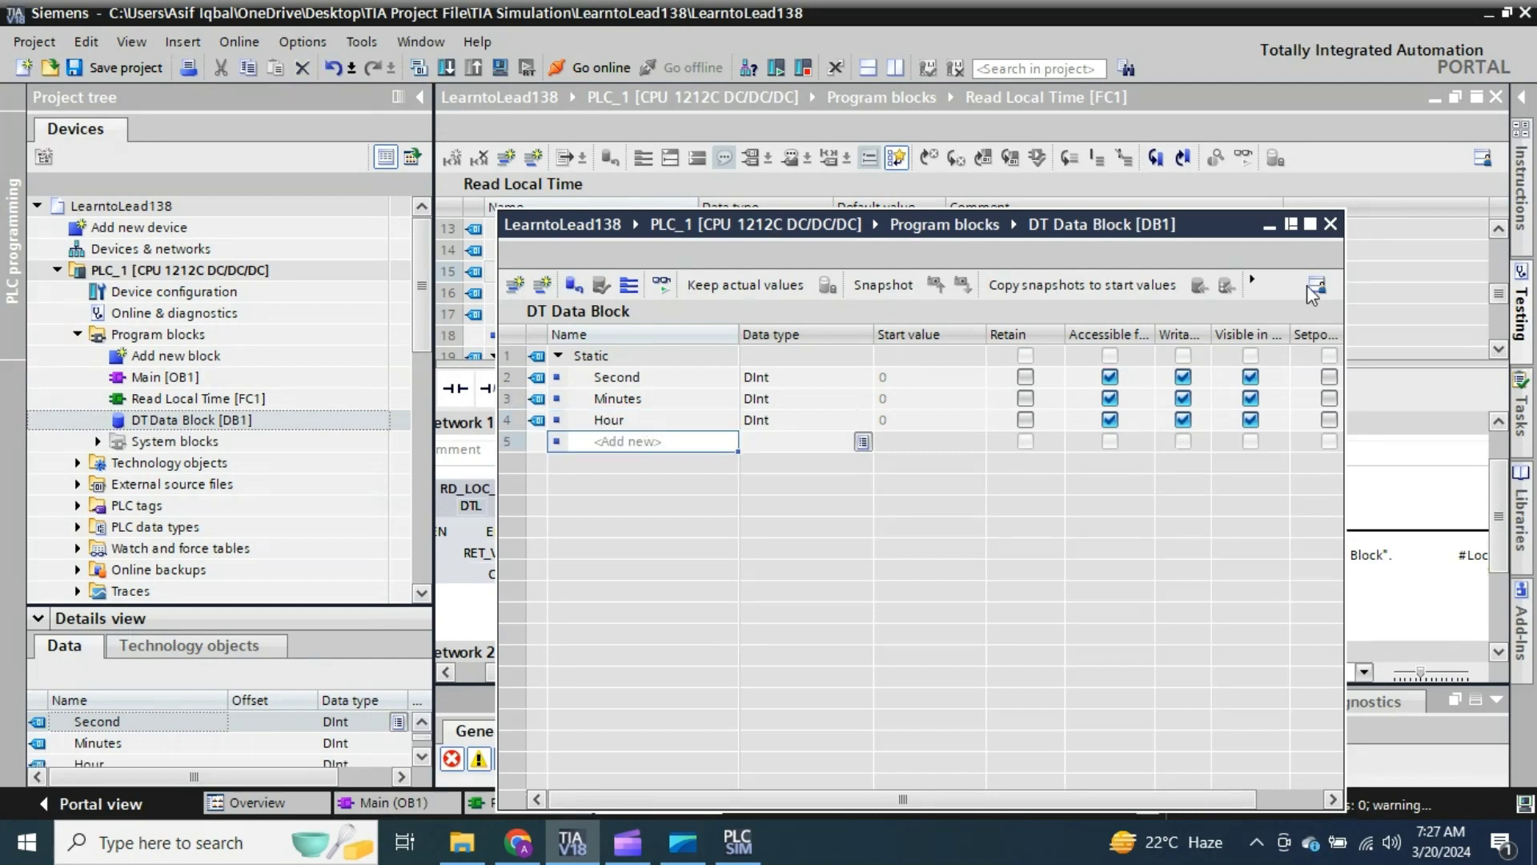
Step: Move the data block window aside to reveal the ladder network
left_click_drag(1123, 229, 1201, 675)
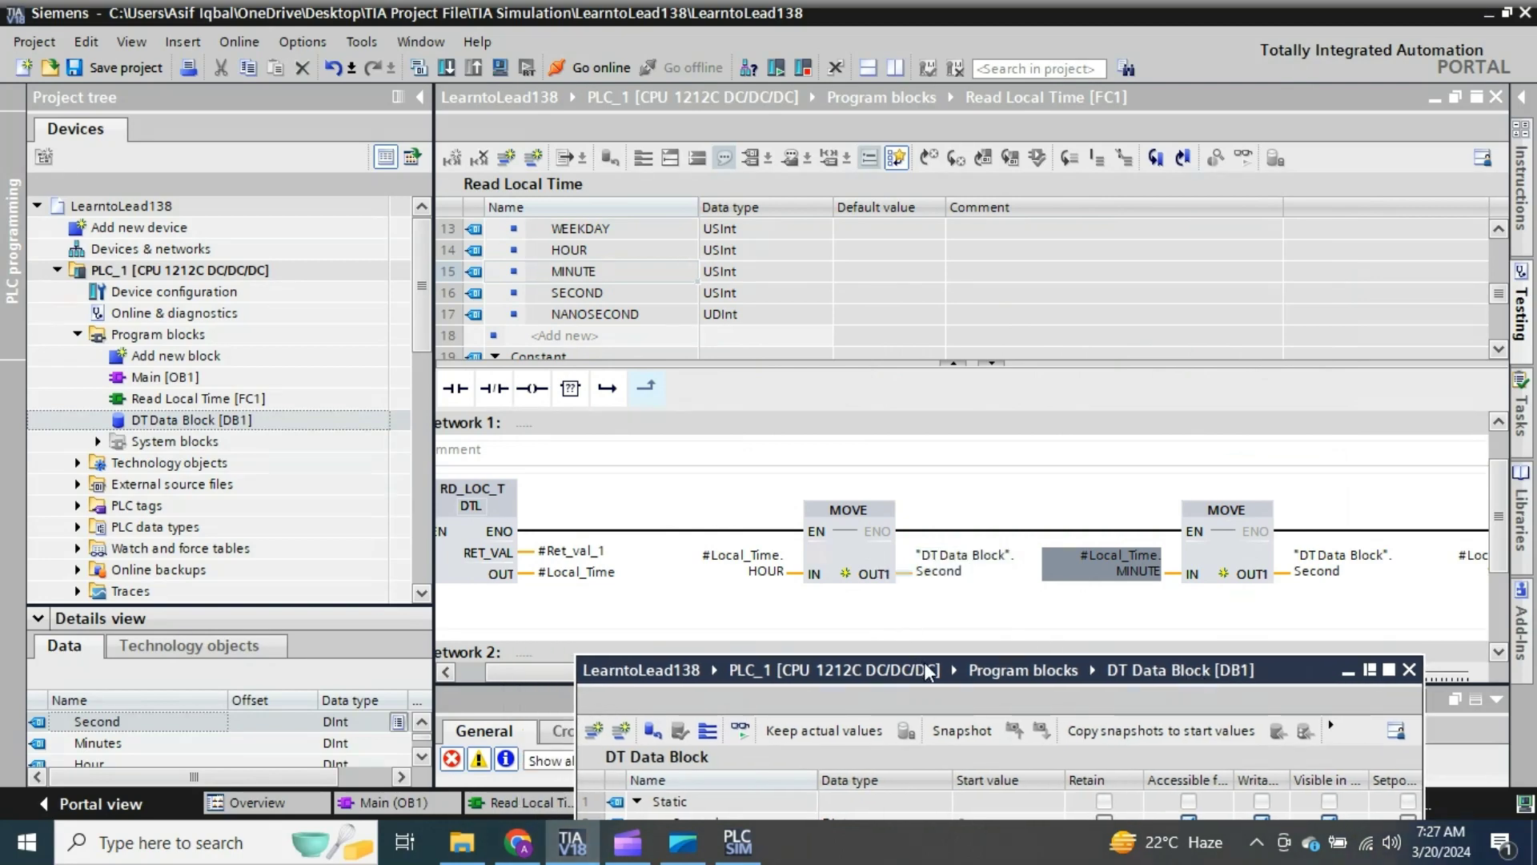
left_click_drag(929, 672, 1026, 619)
left_click(992, 363)
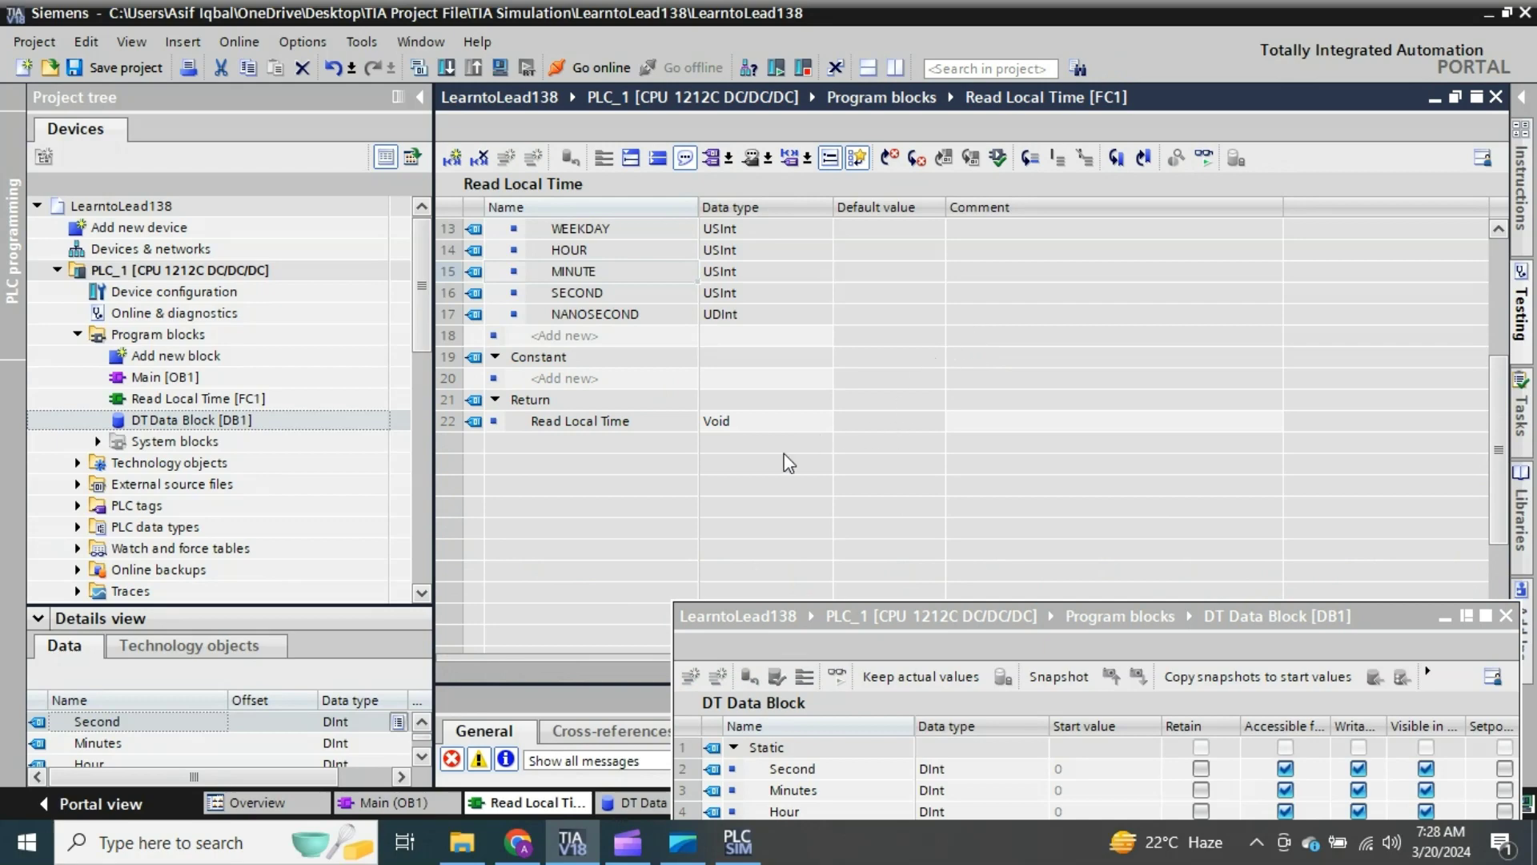
Step: Return to Read Local Time, close the data block window and enlarge the ladder network area
left_click(395, 804)
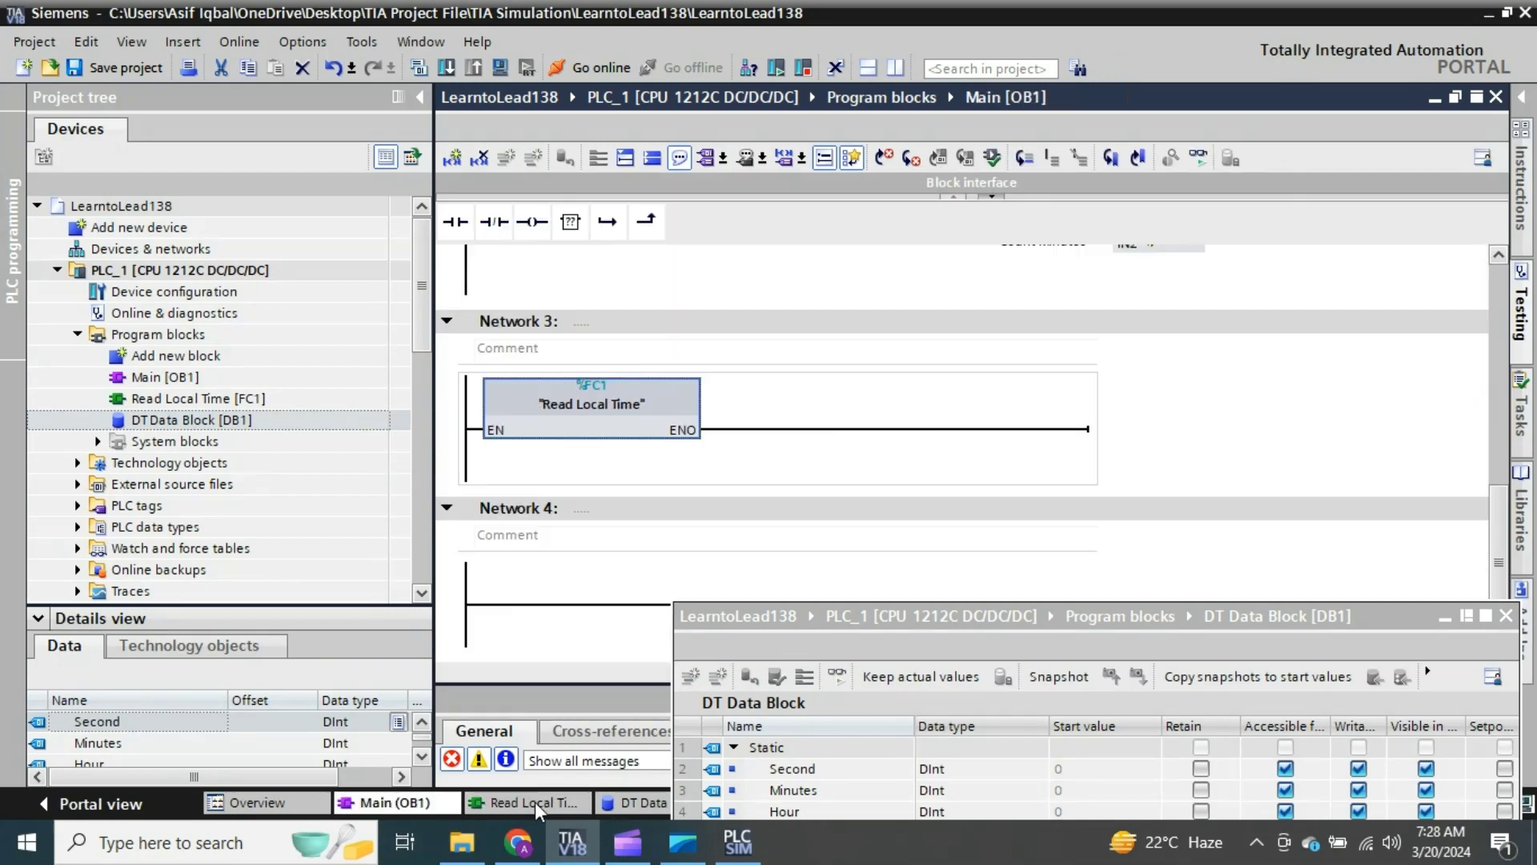
left_click(535, 801)
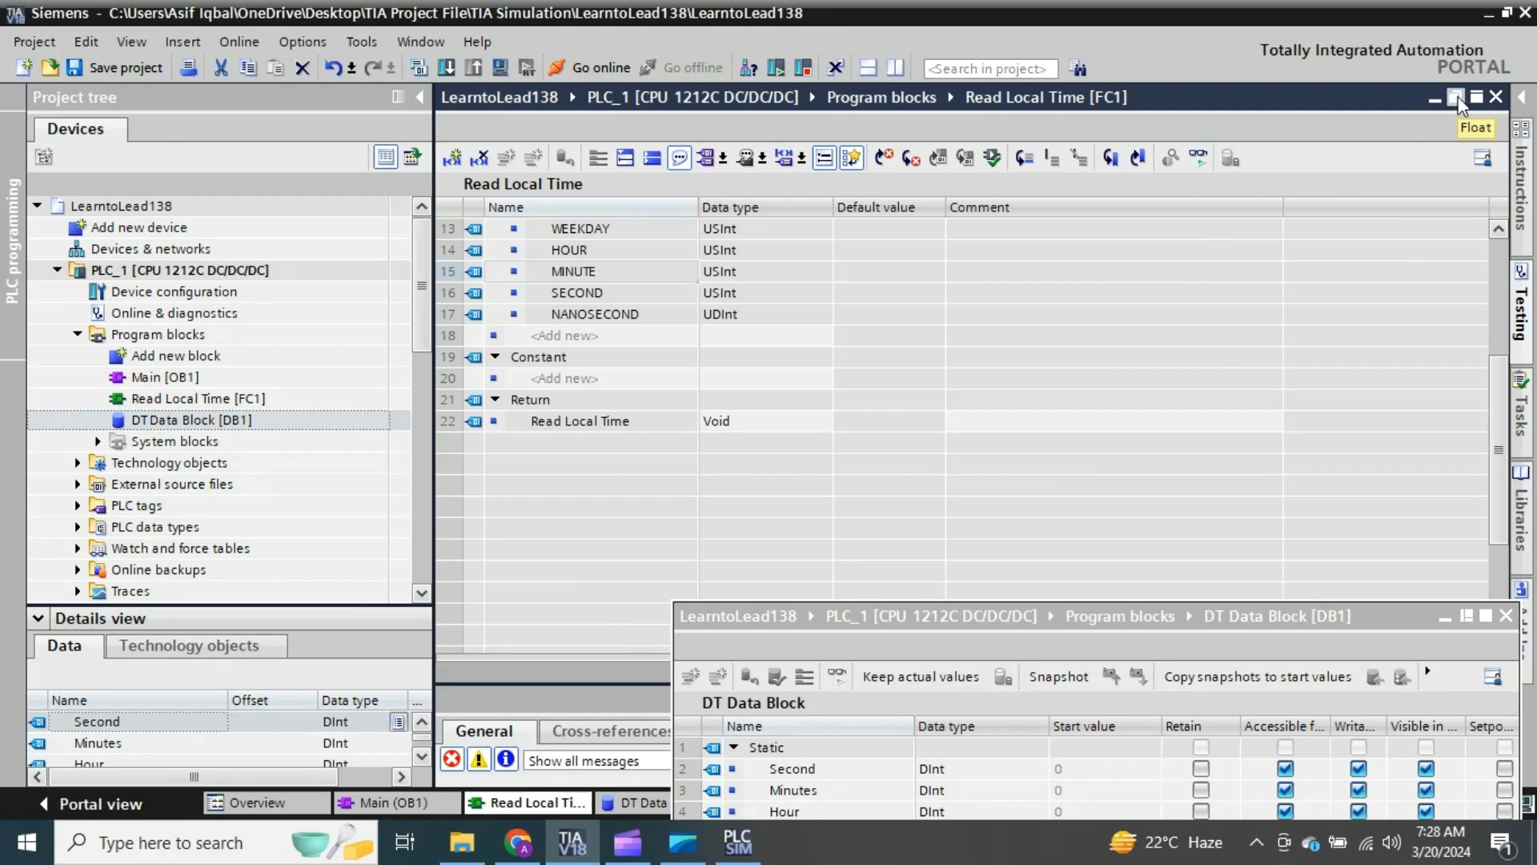
left_click(1445, 618)
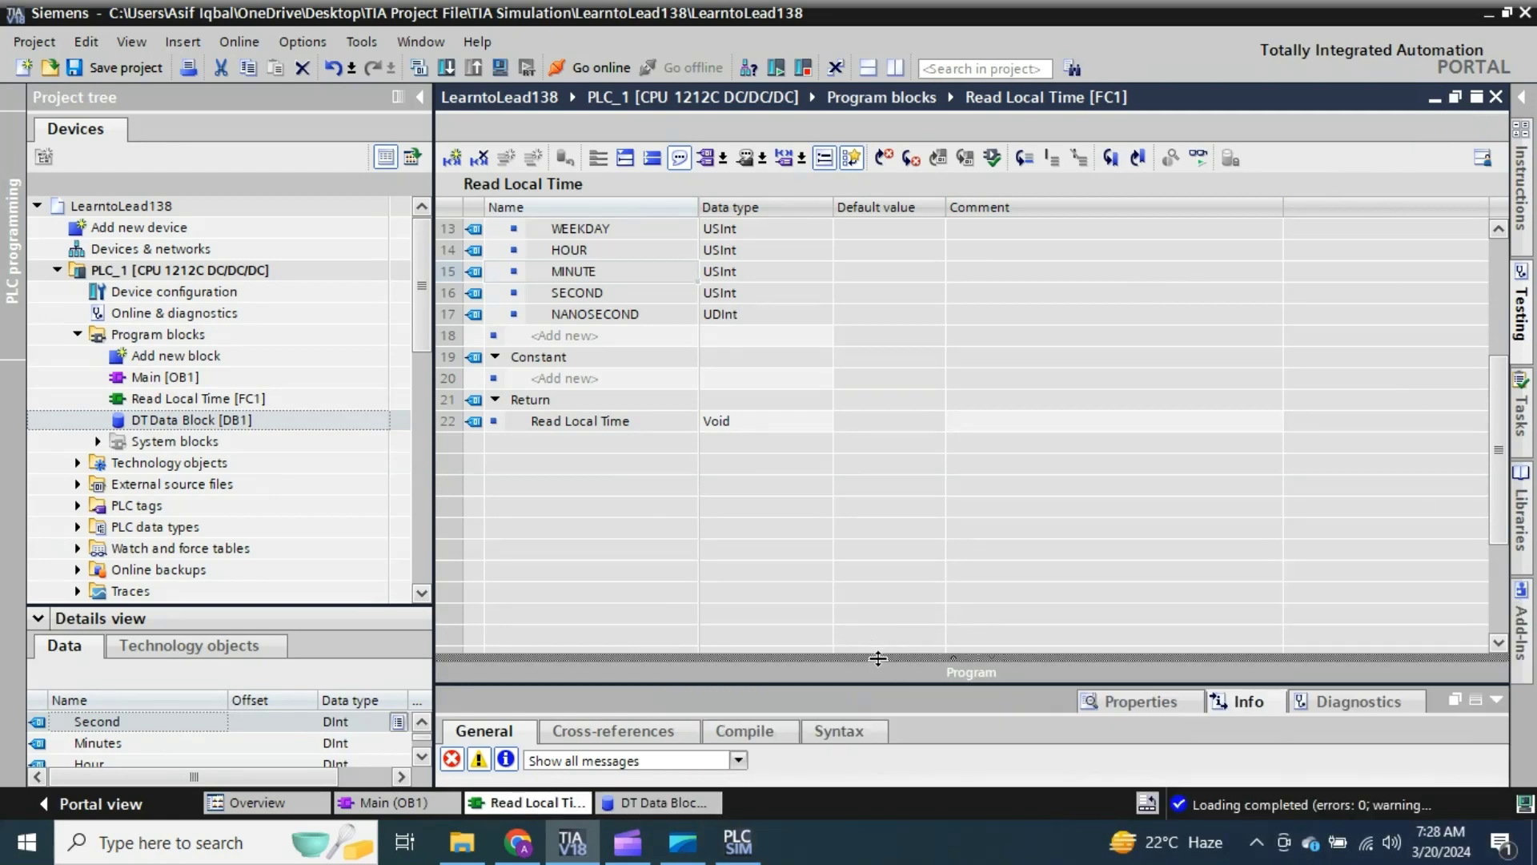
left_click_drag(876, 655, 870, 364)
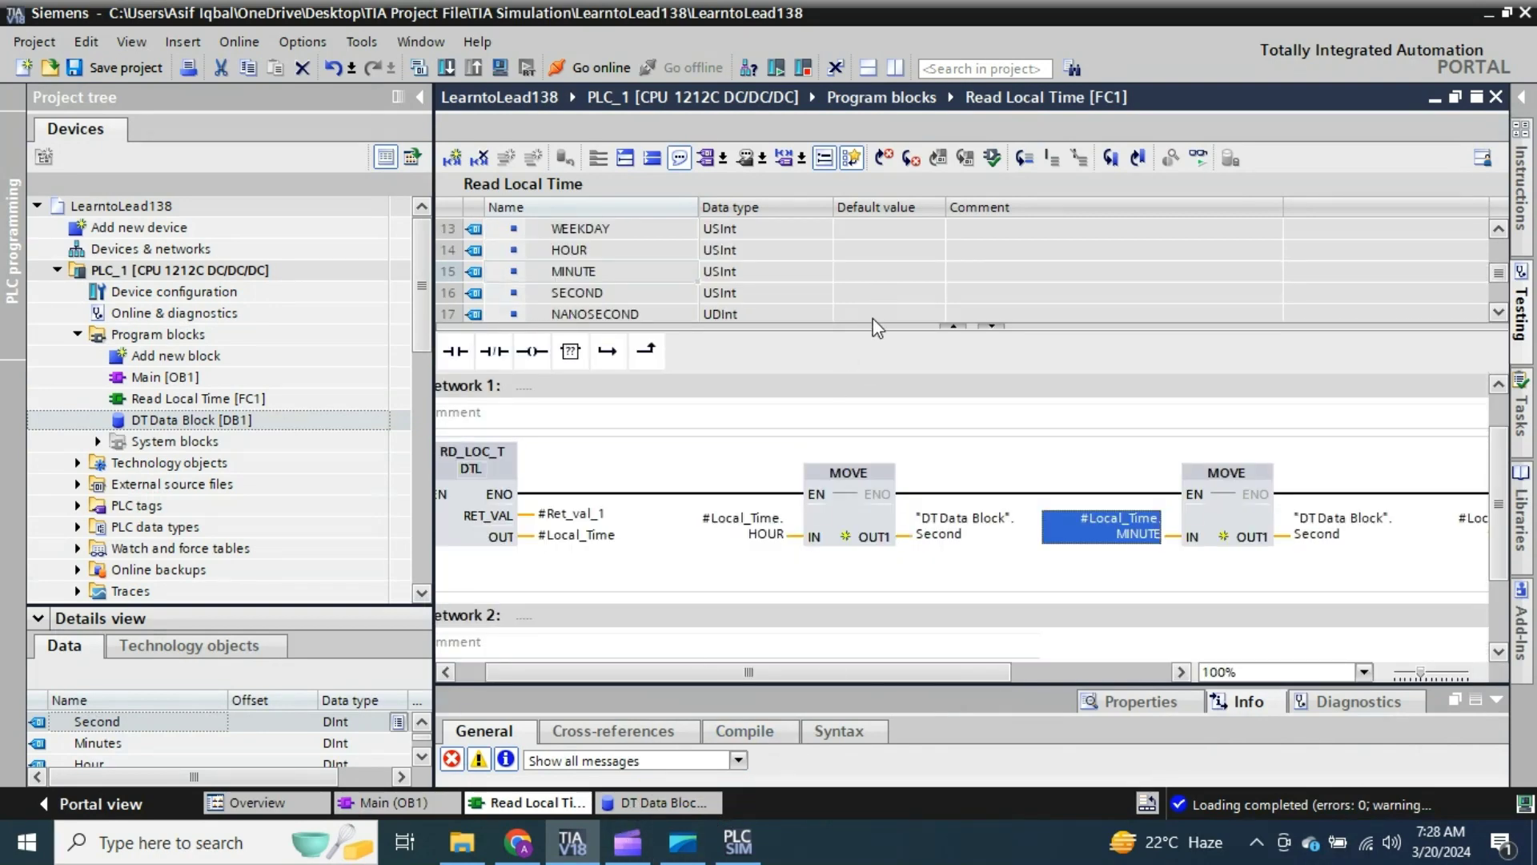
left_click_drag(876, 328, 871, 253)
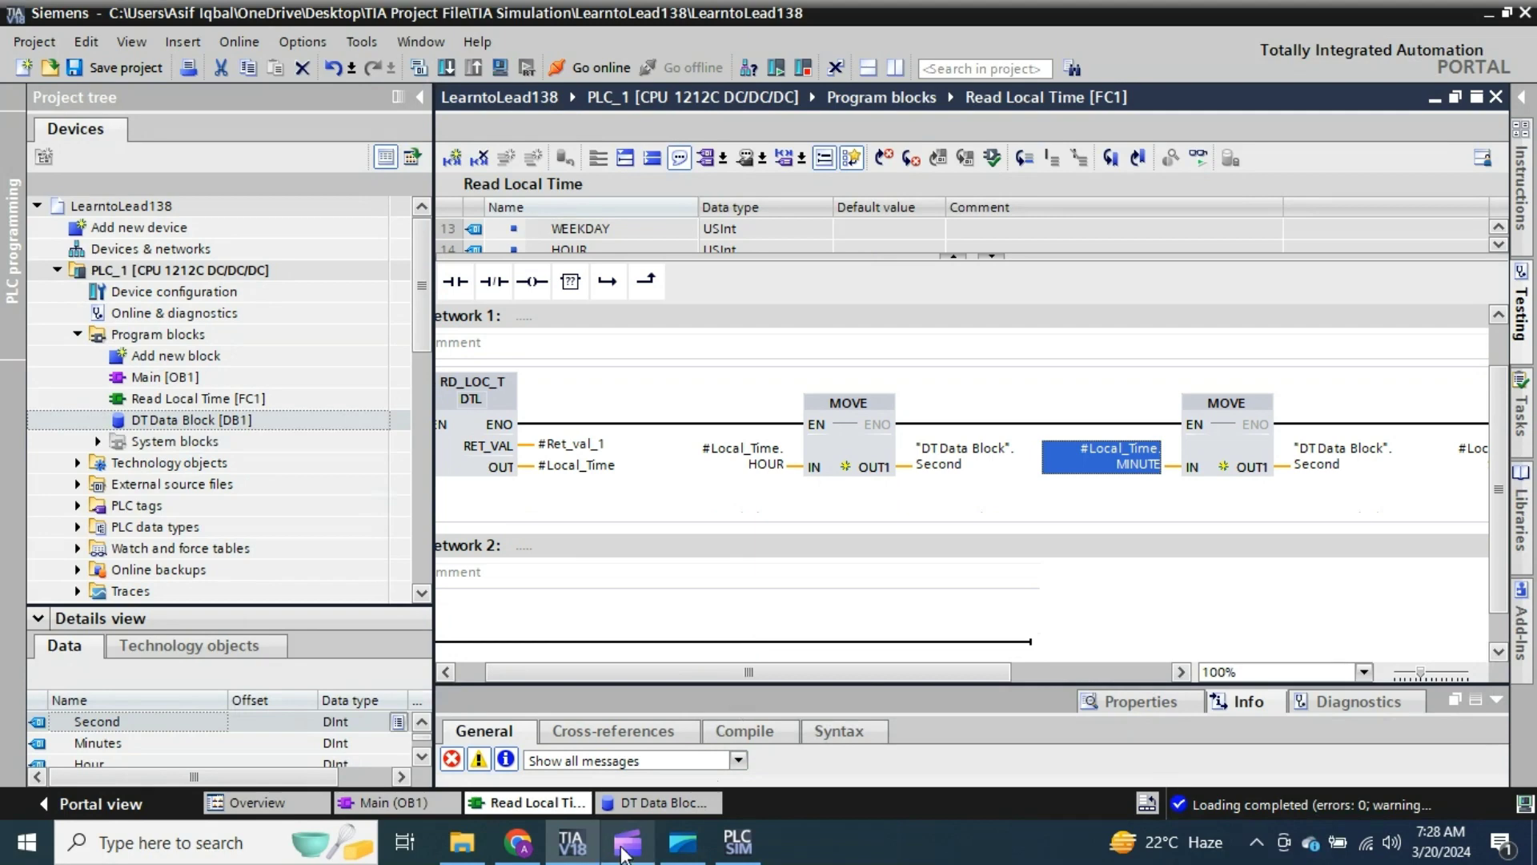
Step: Drag the Hour and Minutes tags onto the two MOVE outputs, then put the DB window away
left_click(669, 800)
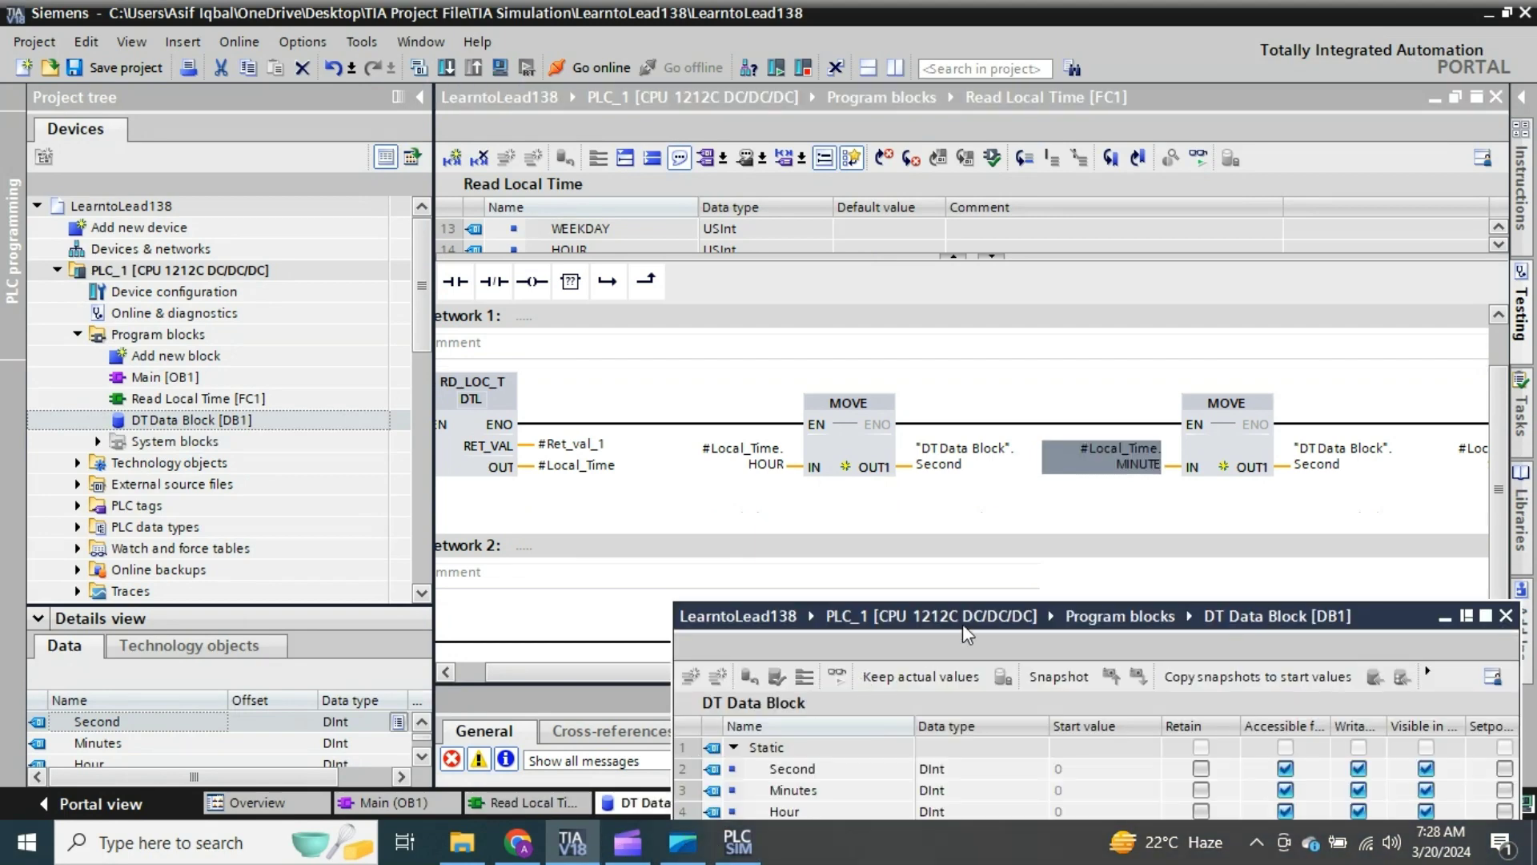
left_click_drag(962, 610, 838, 524)
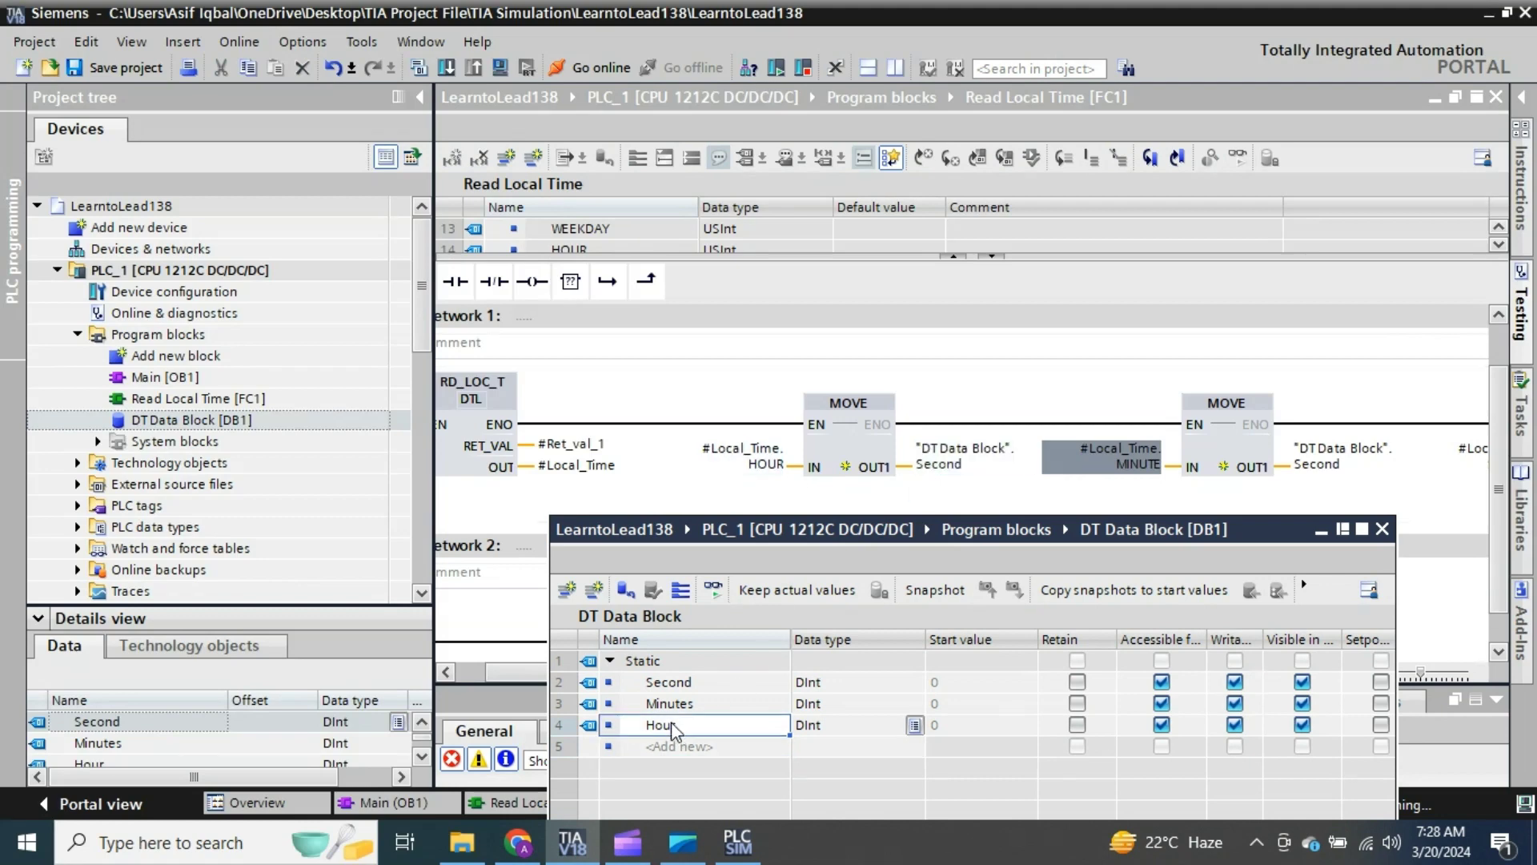
left_click_drag(671, 723, 932, 461)
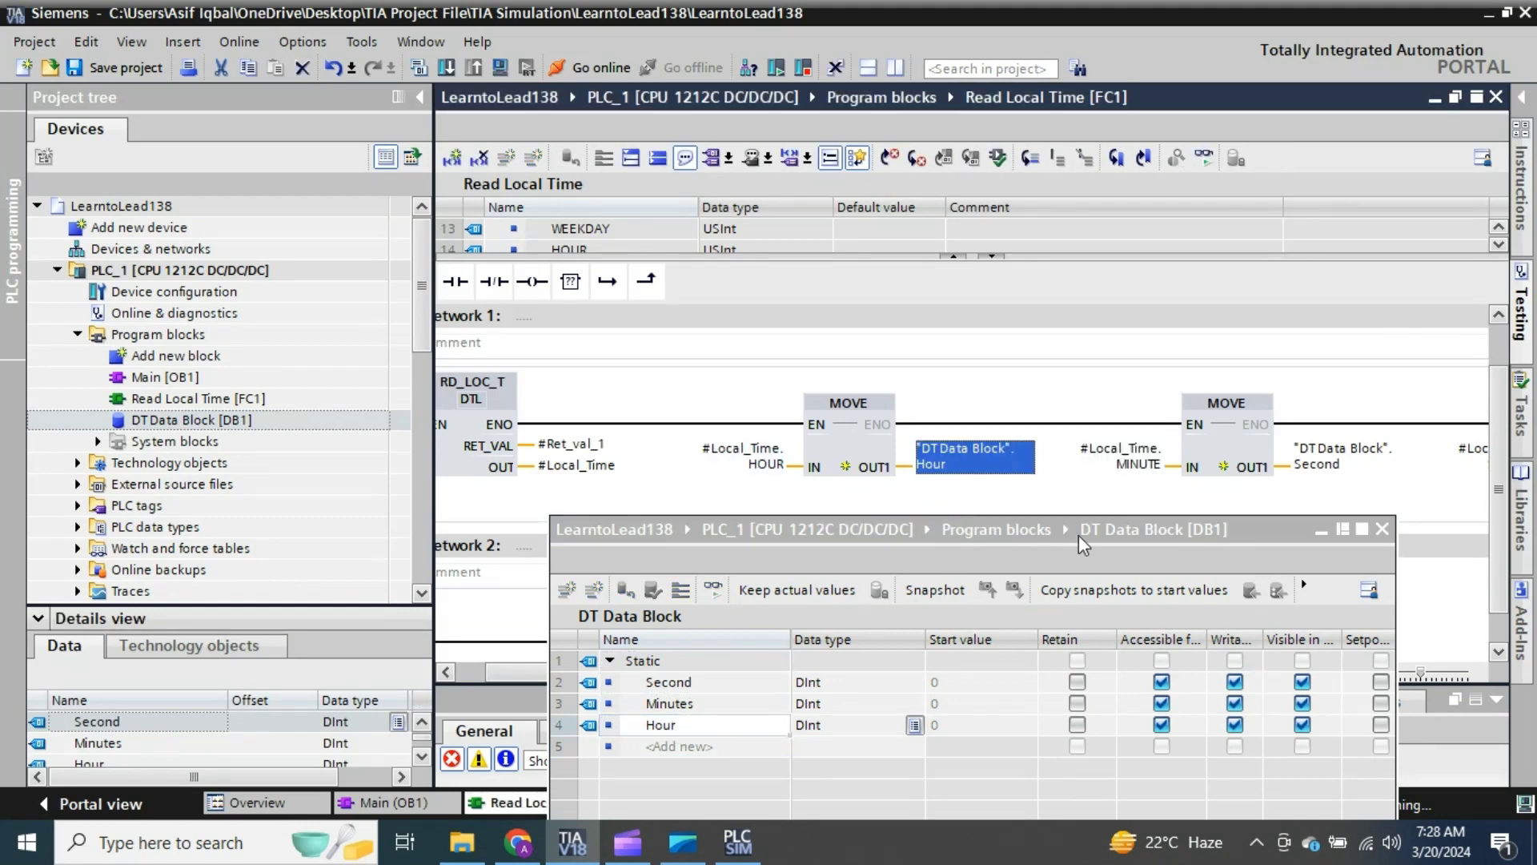
left_click_drag(669, 709, 1319, 467)
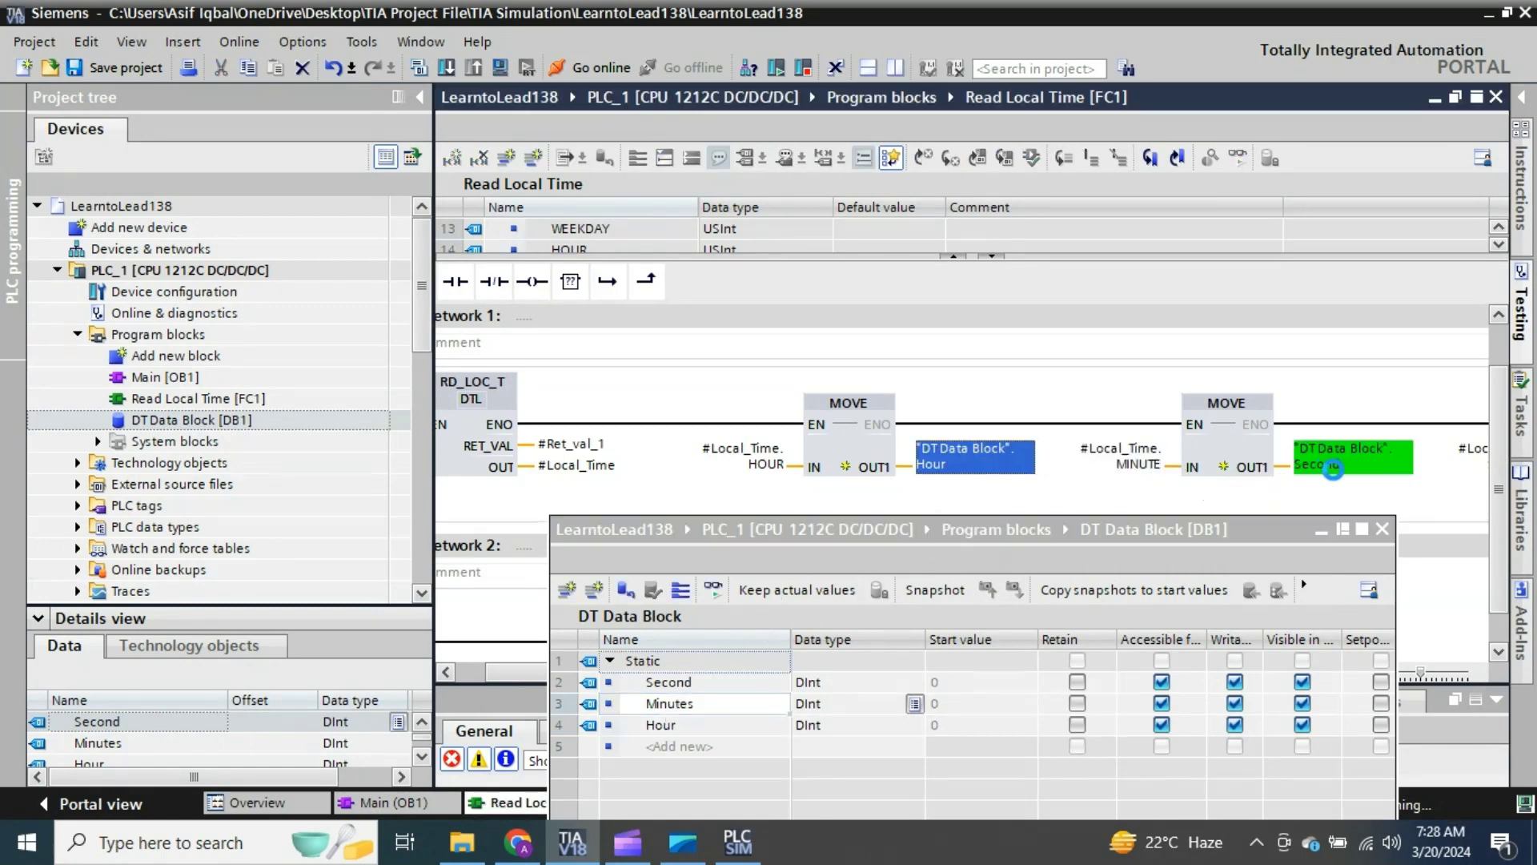
left_click(1319, 532)
left_click(1062, 671)
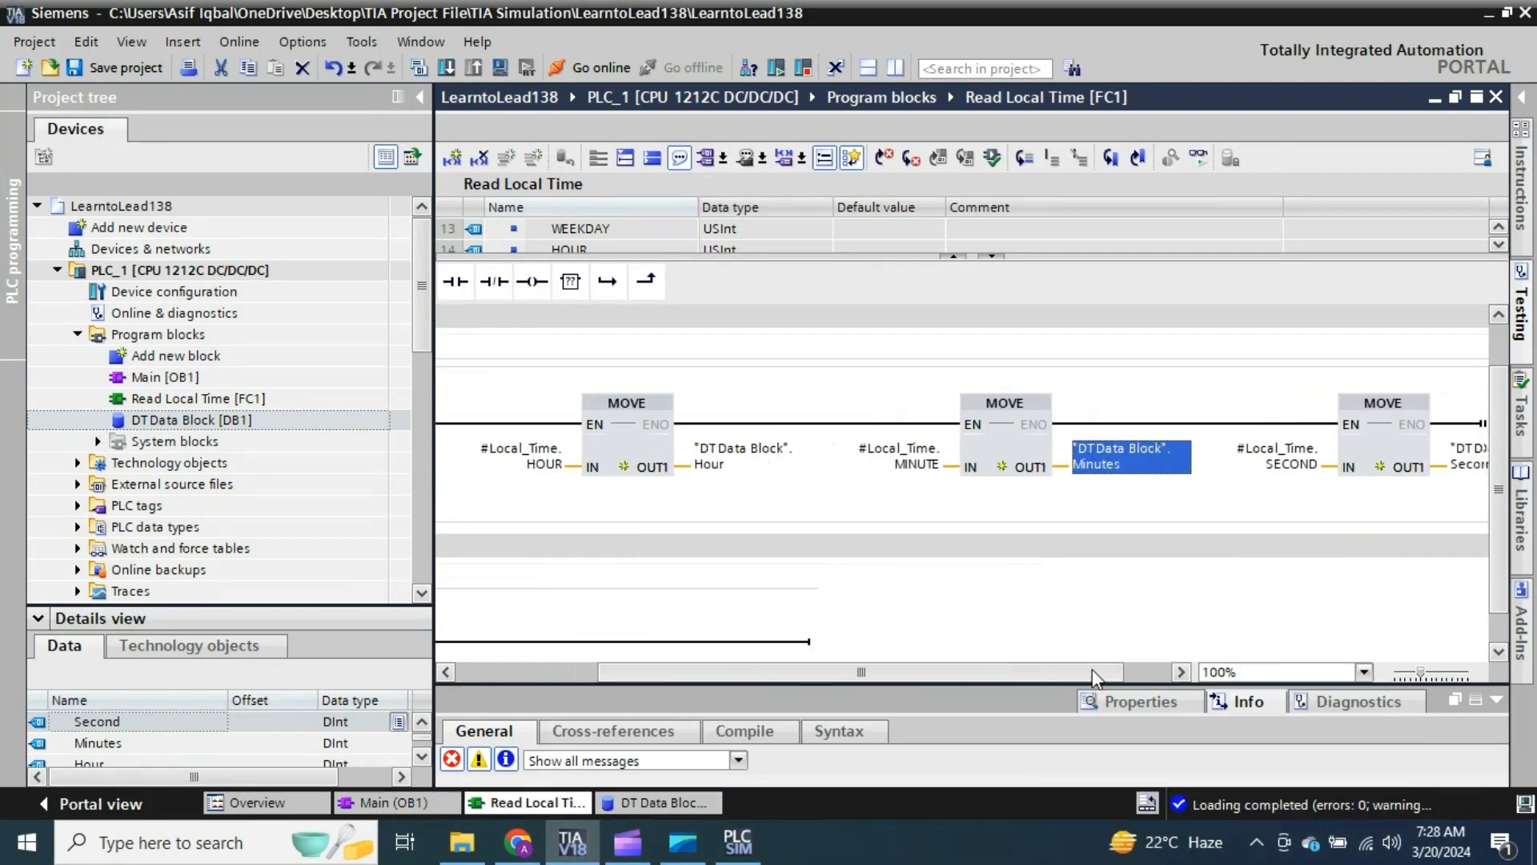
left_click_drag(1062, 671, 121, 40)
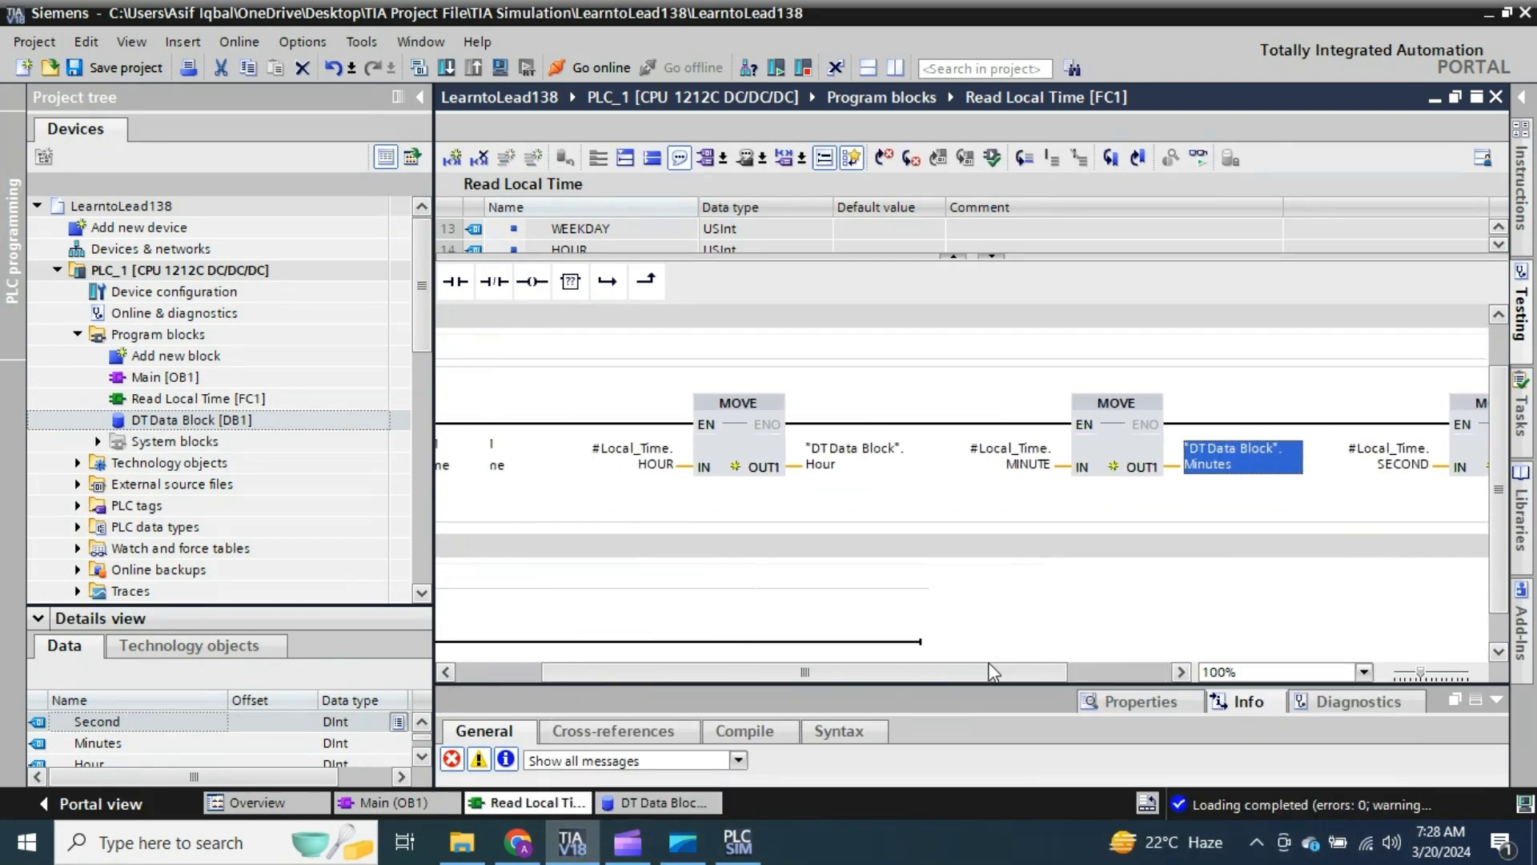
Step: Save, download to PLC_1 with data blocks re-initialized, and monitor Read Local Time live
left_click(106, 70)
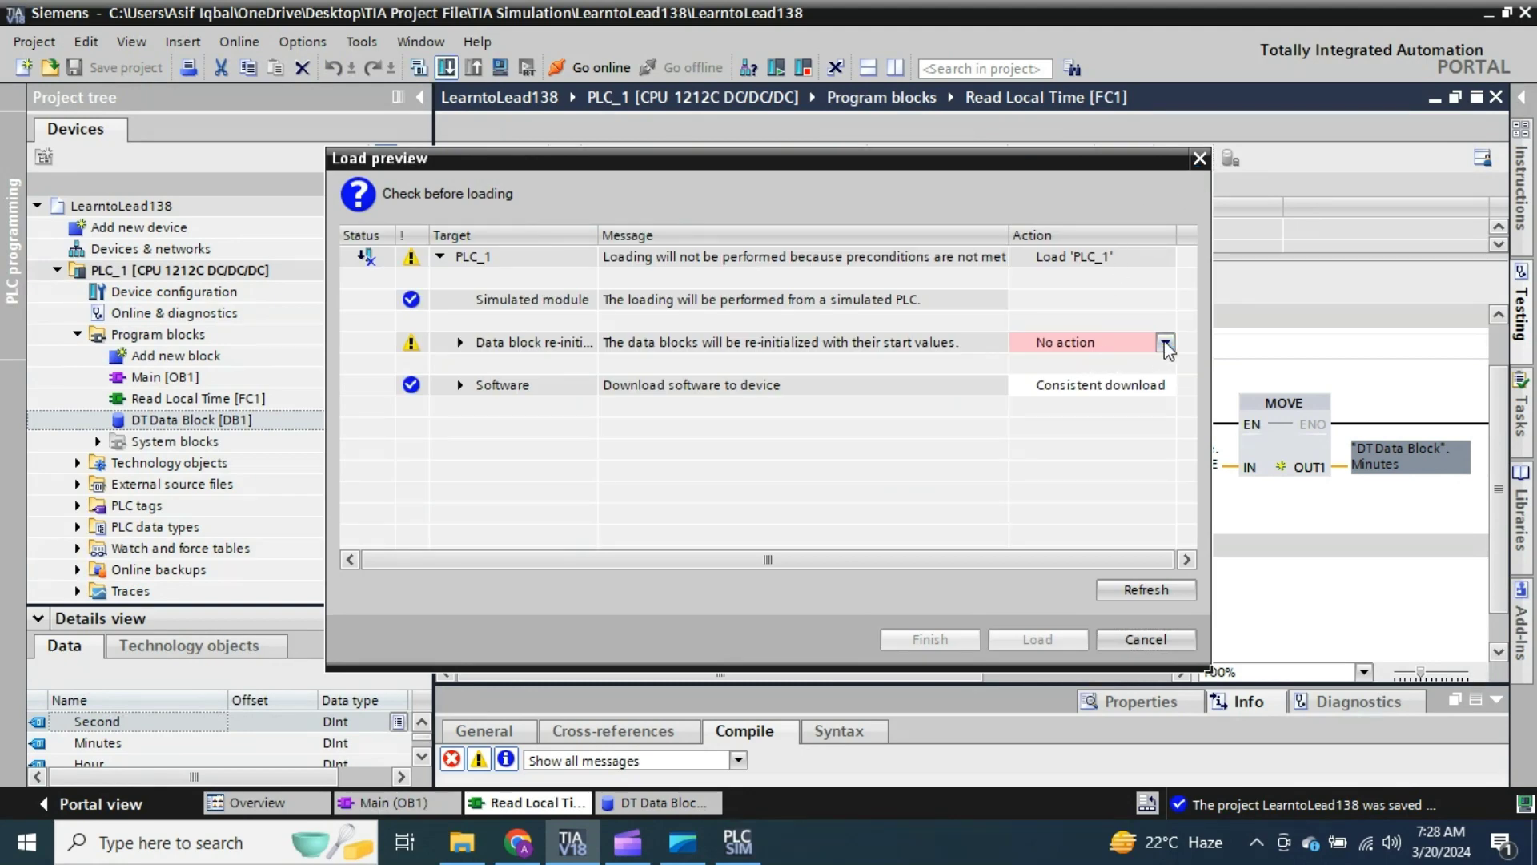
left_click(1165, 343)
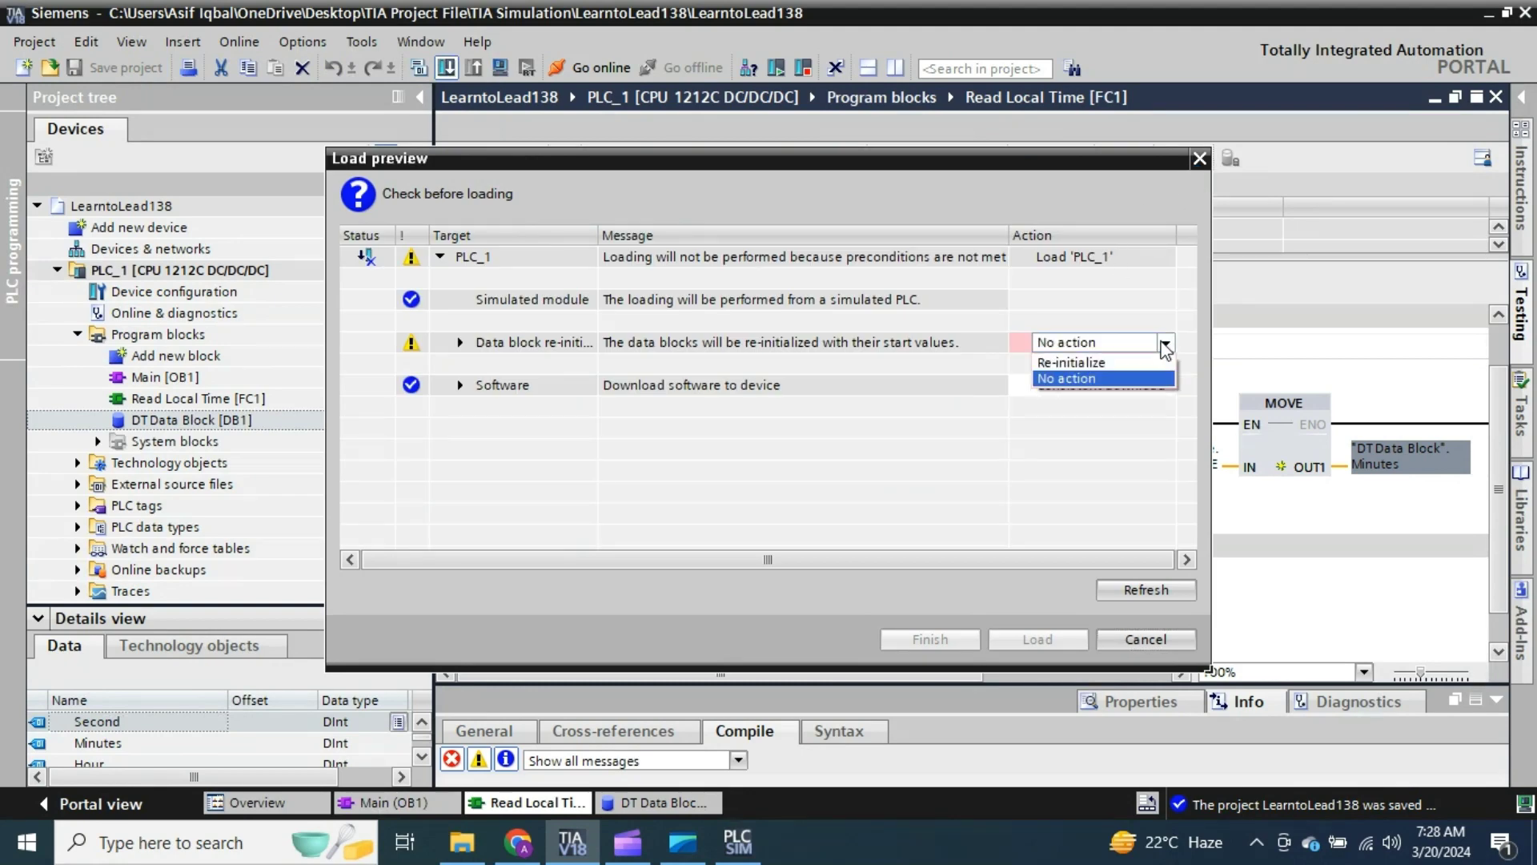
left_click(1102, 362)
left_click(1029, 633)
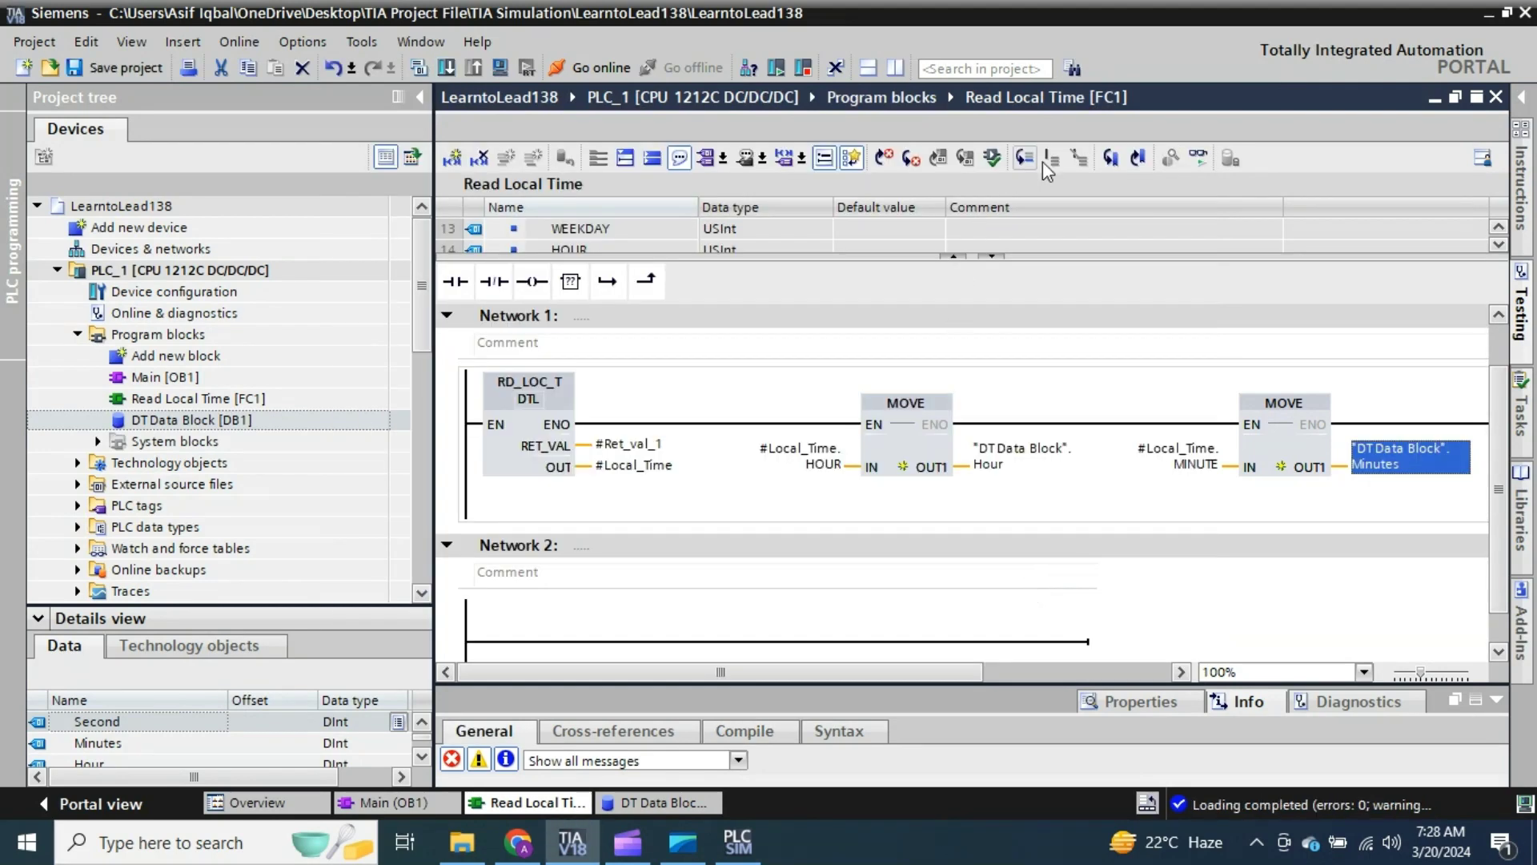
left_click(1197, 159)
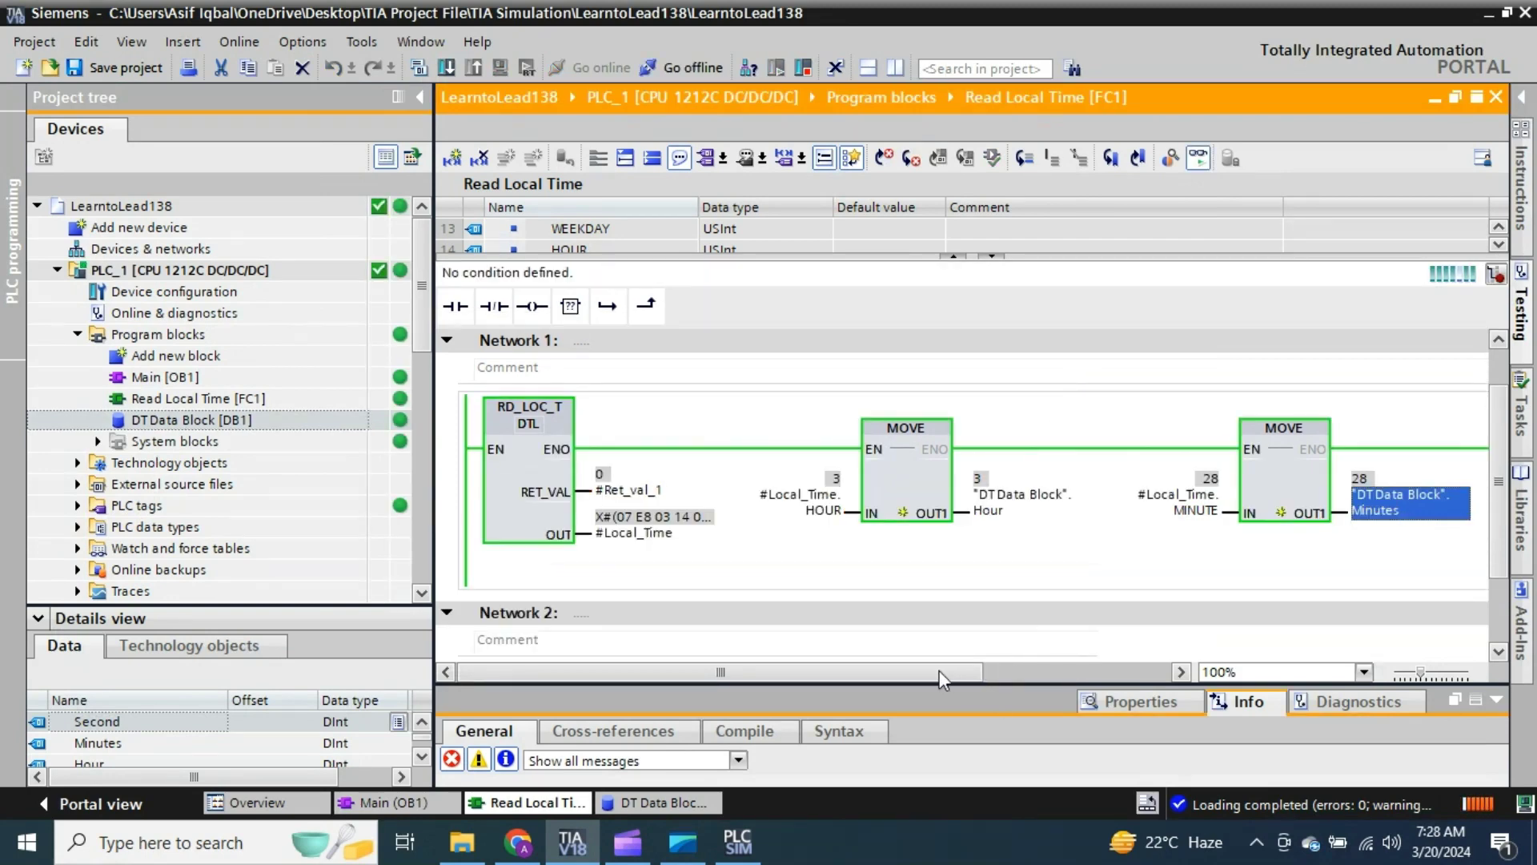
Step: Scroll the networks and compare the live hour and minute with the Windows clock
left_click_drag(939, 670, 1036, 671)
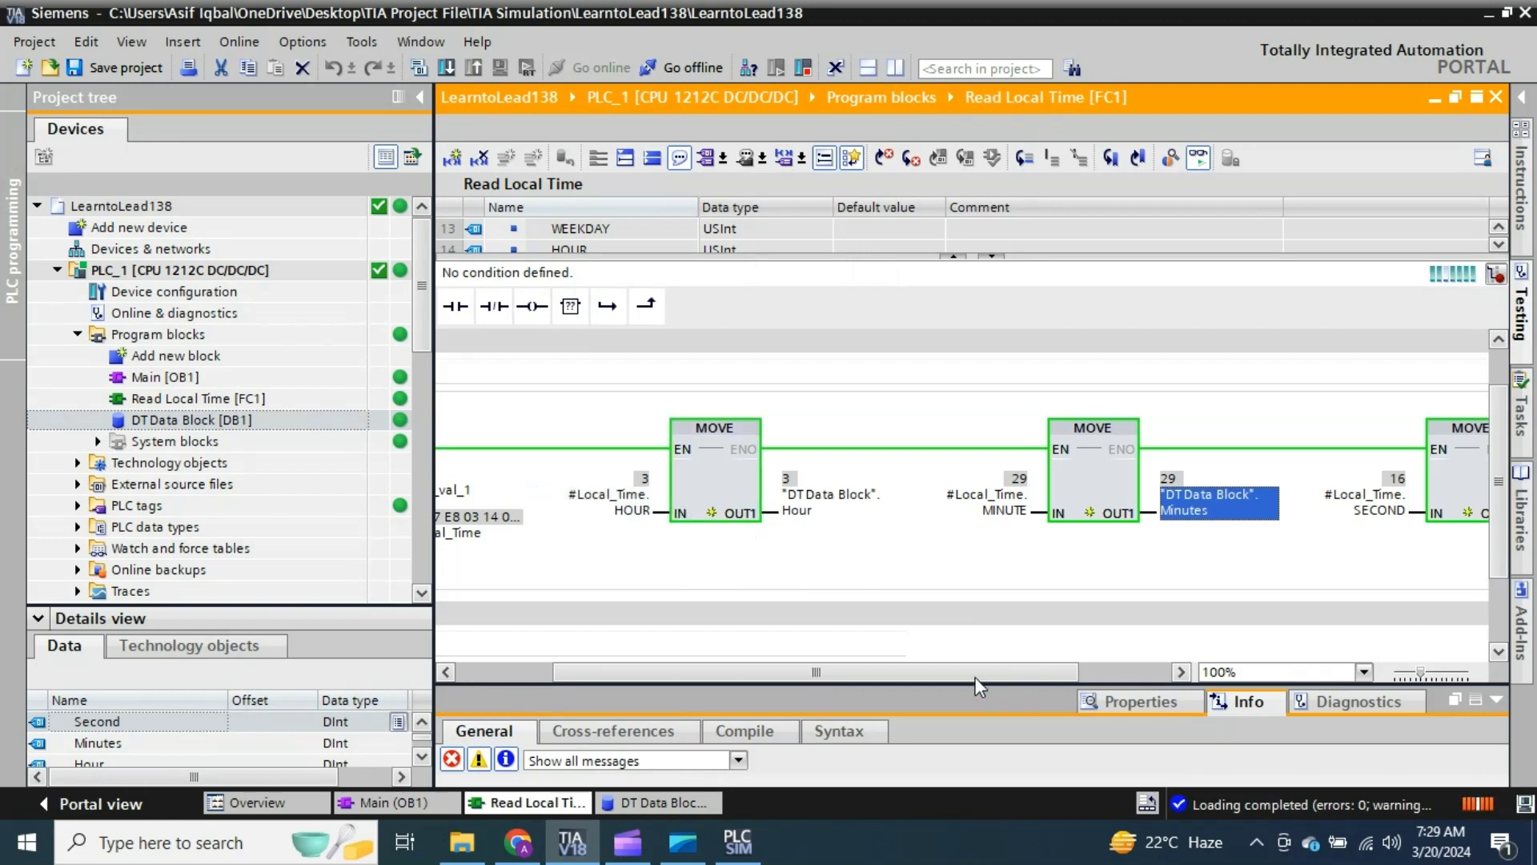
left_click_drag(978, 673, 1081, 673)
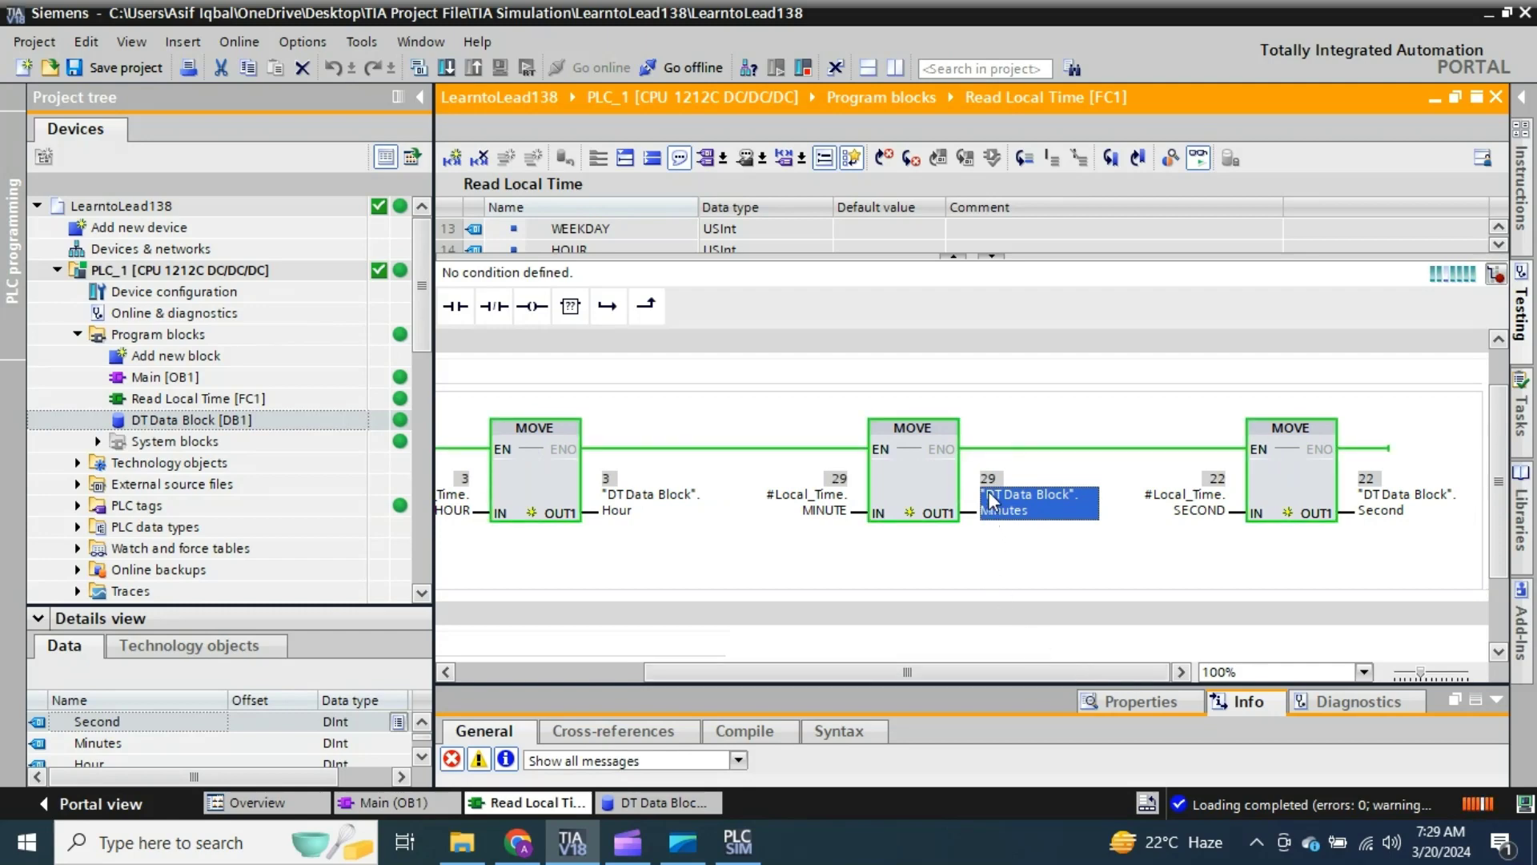
mouse_move(1441, 841)
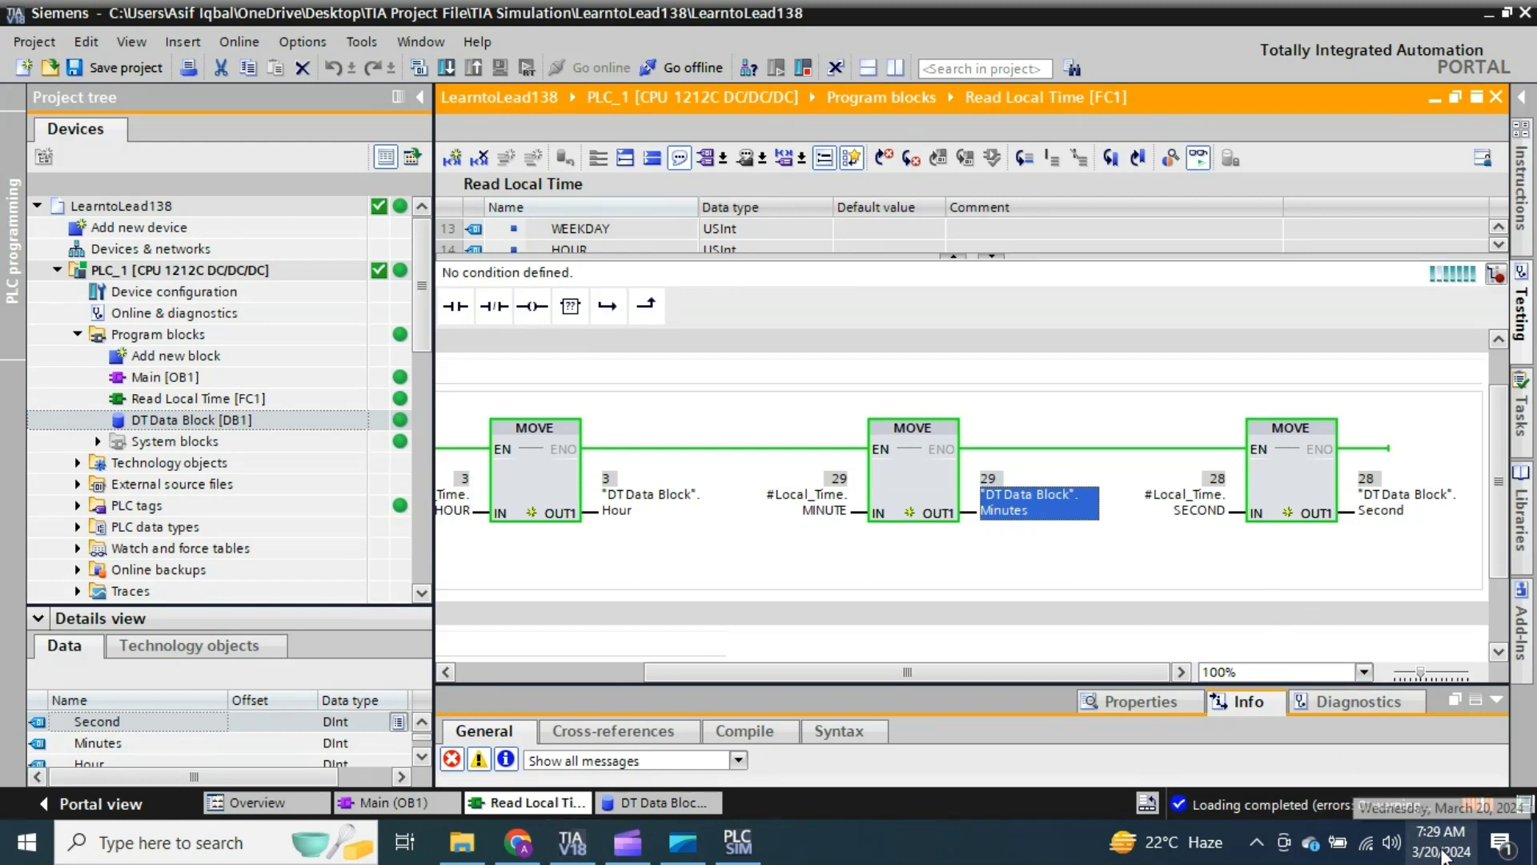
left_click(1442, 851)
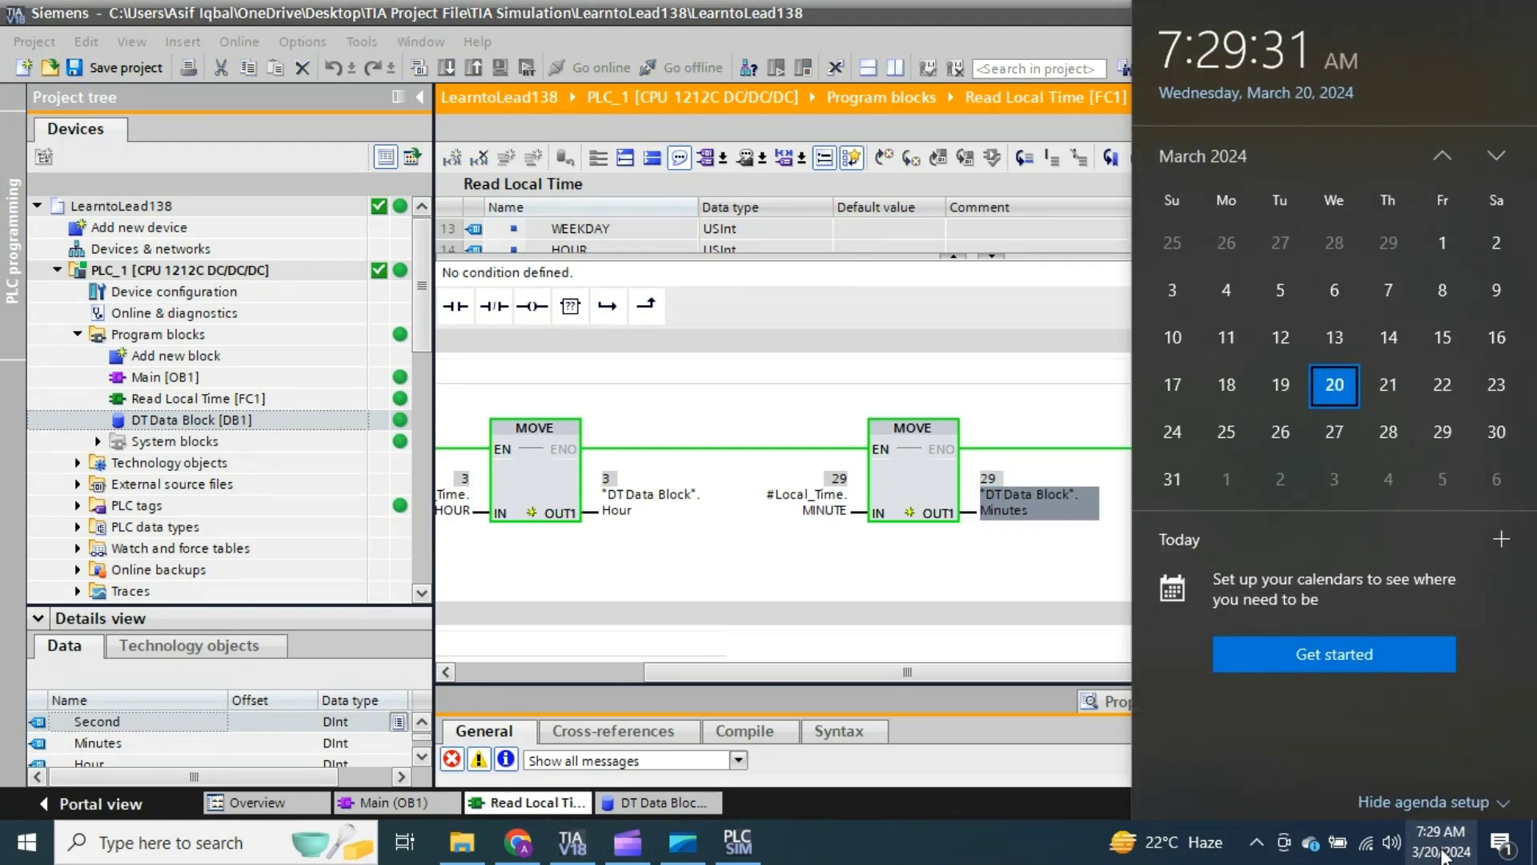
left_click(1441, 853)
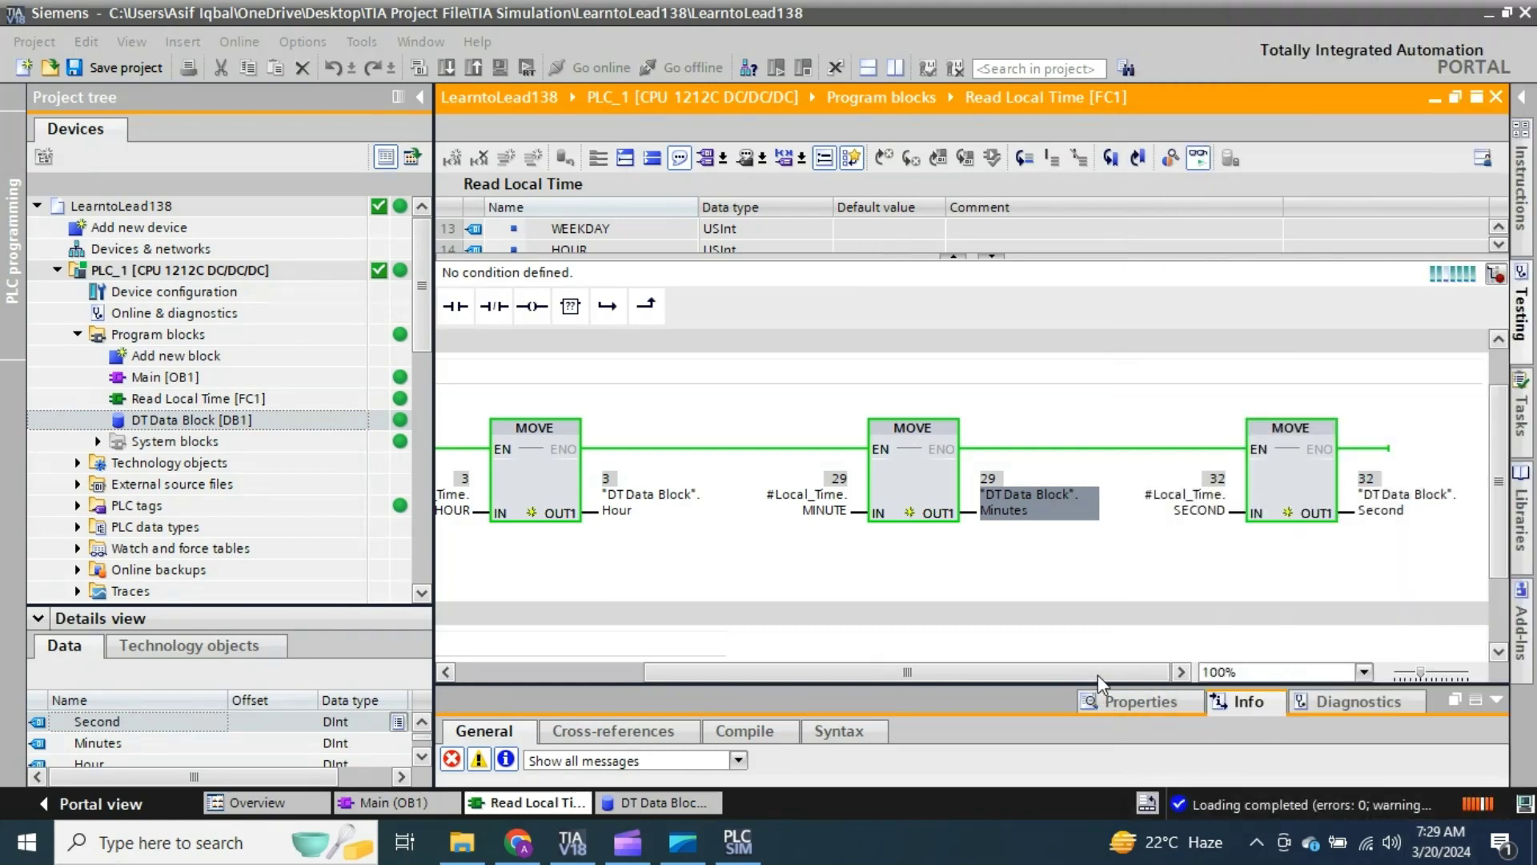
left_click_drag(1098, 674, 906, 671)
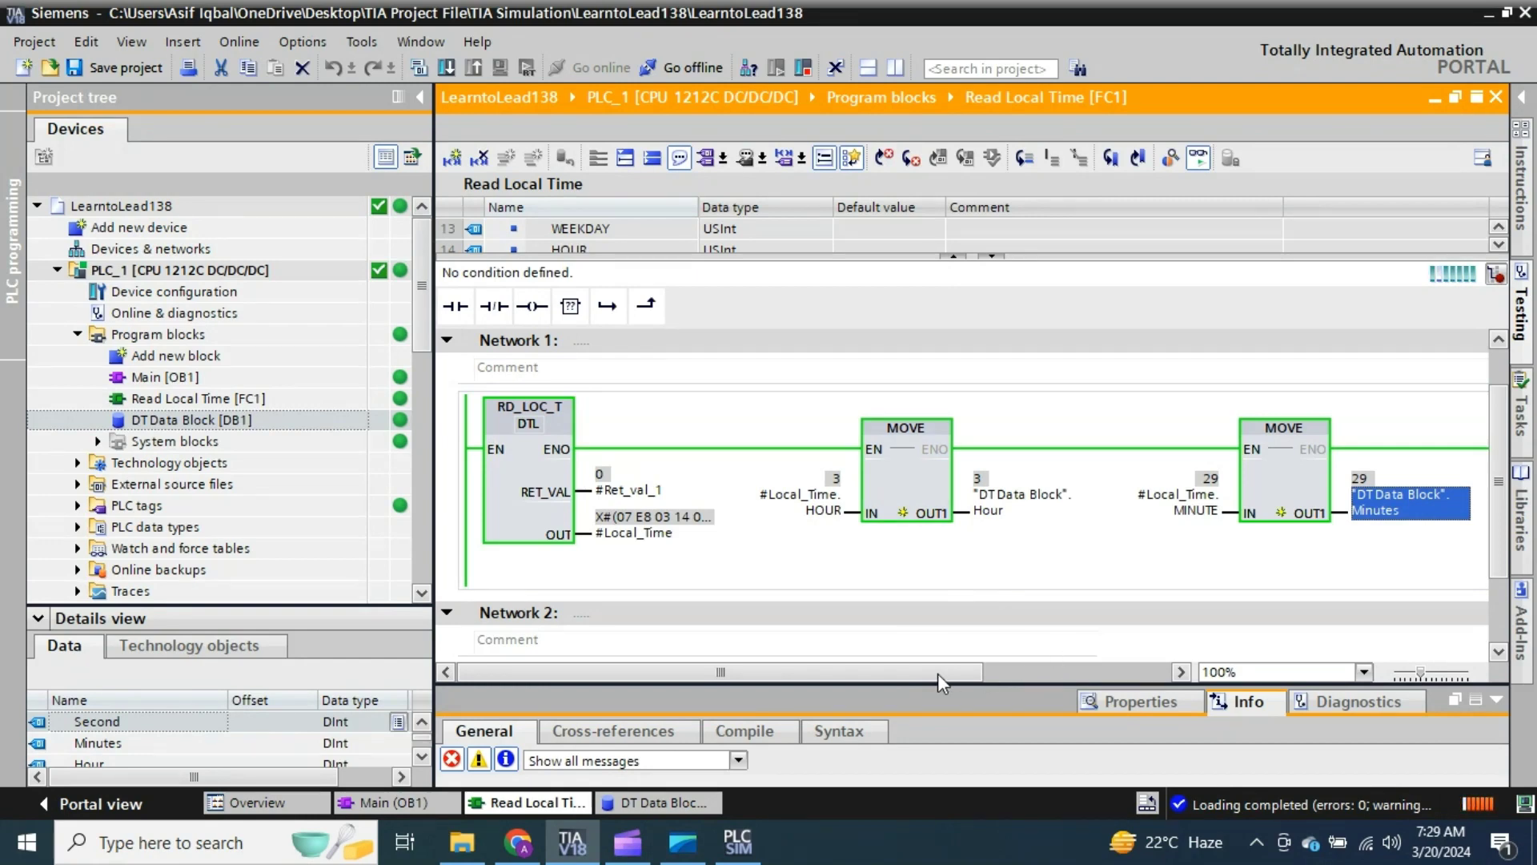
left_click_drag(938, 674, 1130, 670)
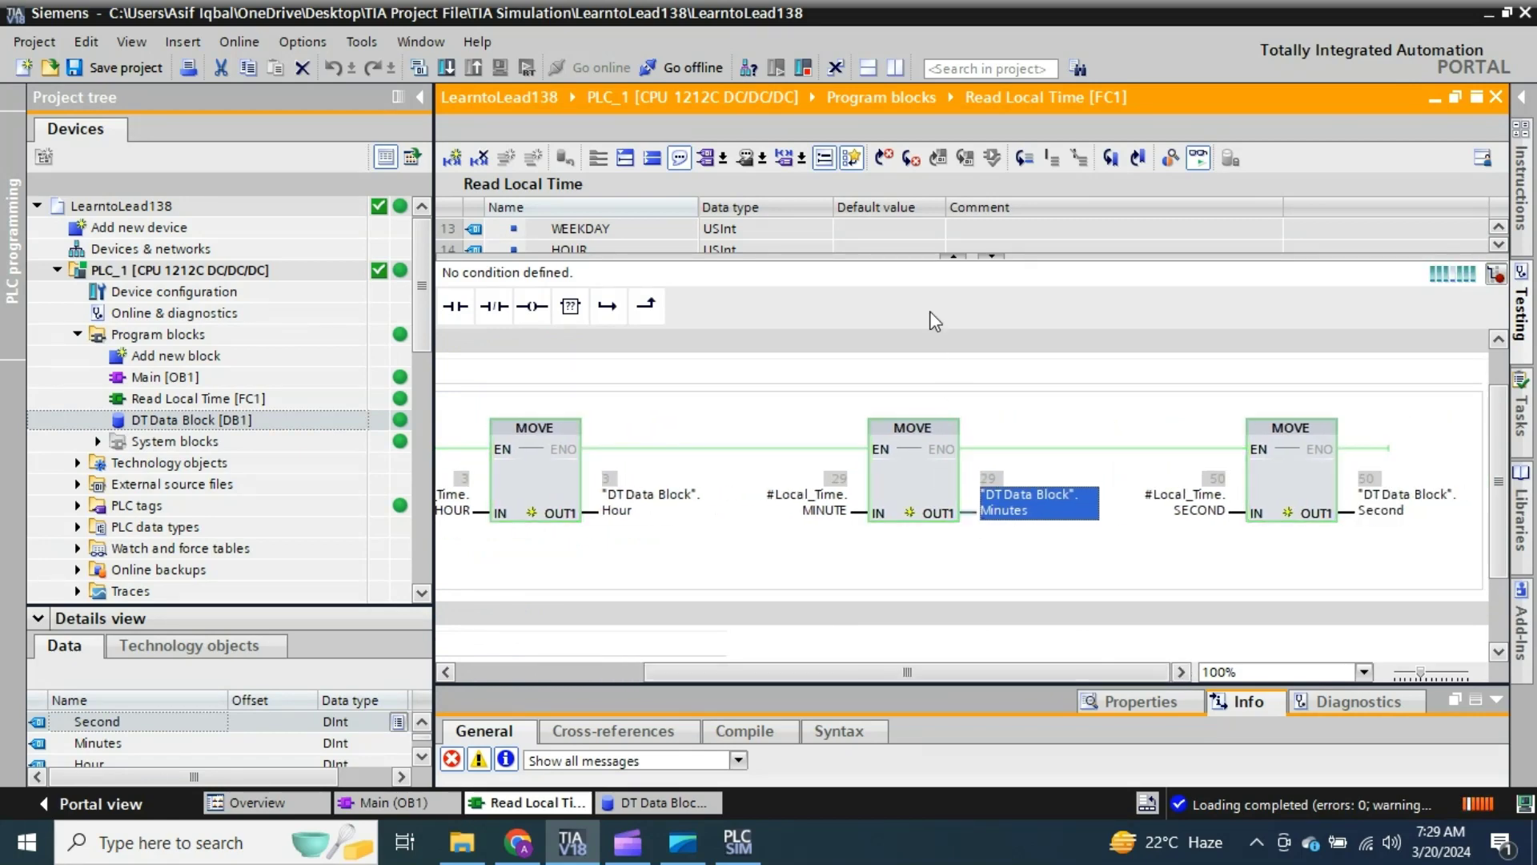
Step: Collapse the block interface pane and switch online monitoring off
left_click_drag(930, 256, 935, 380)
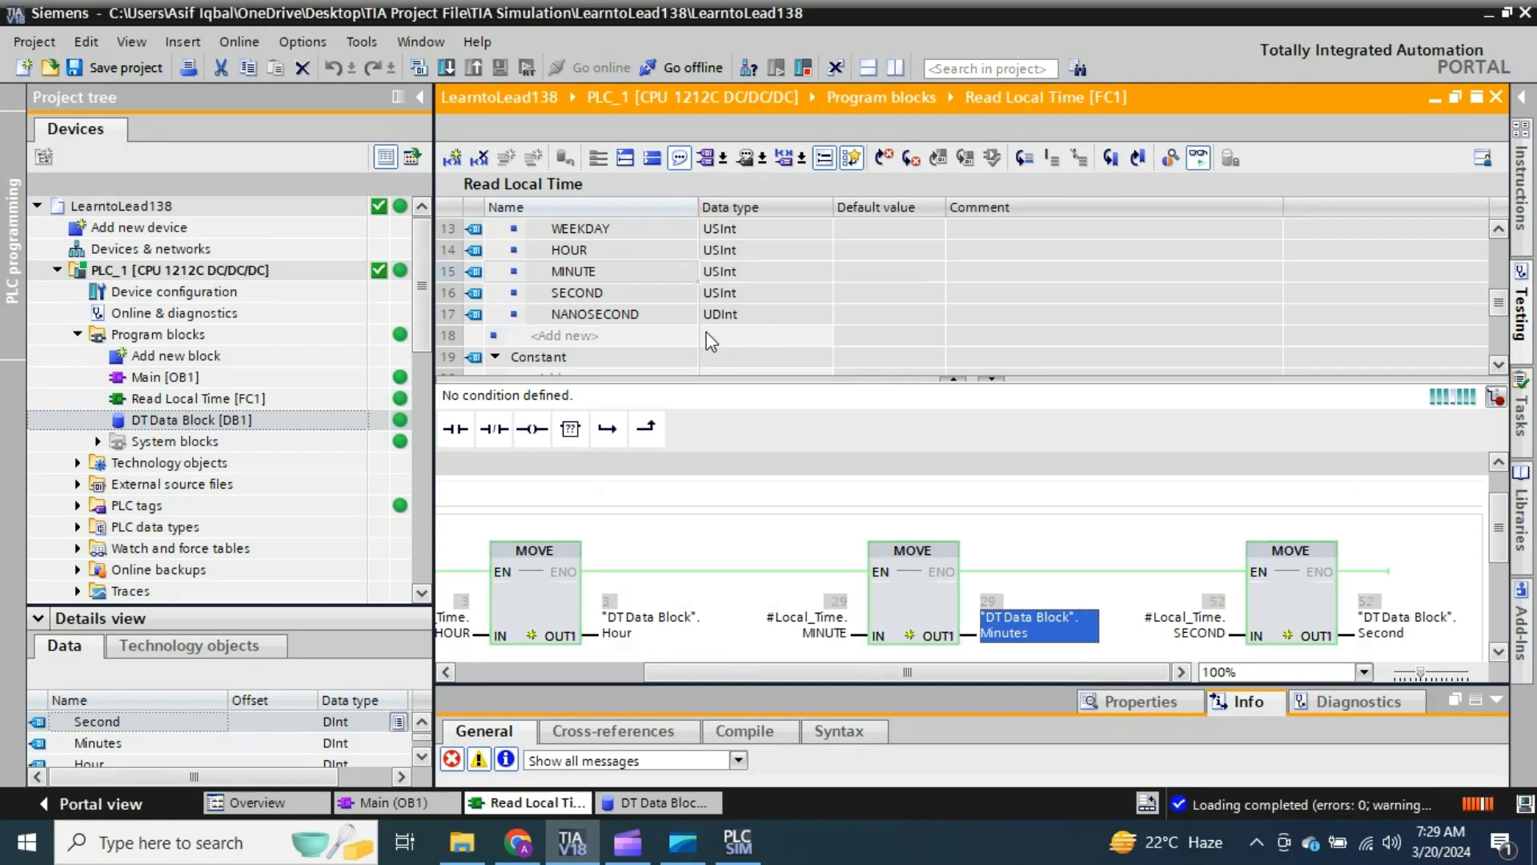
left_click(1498, 366)
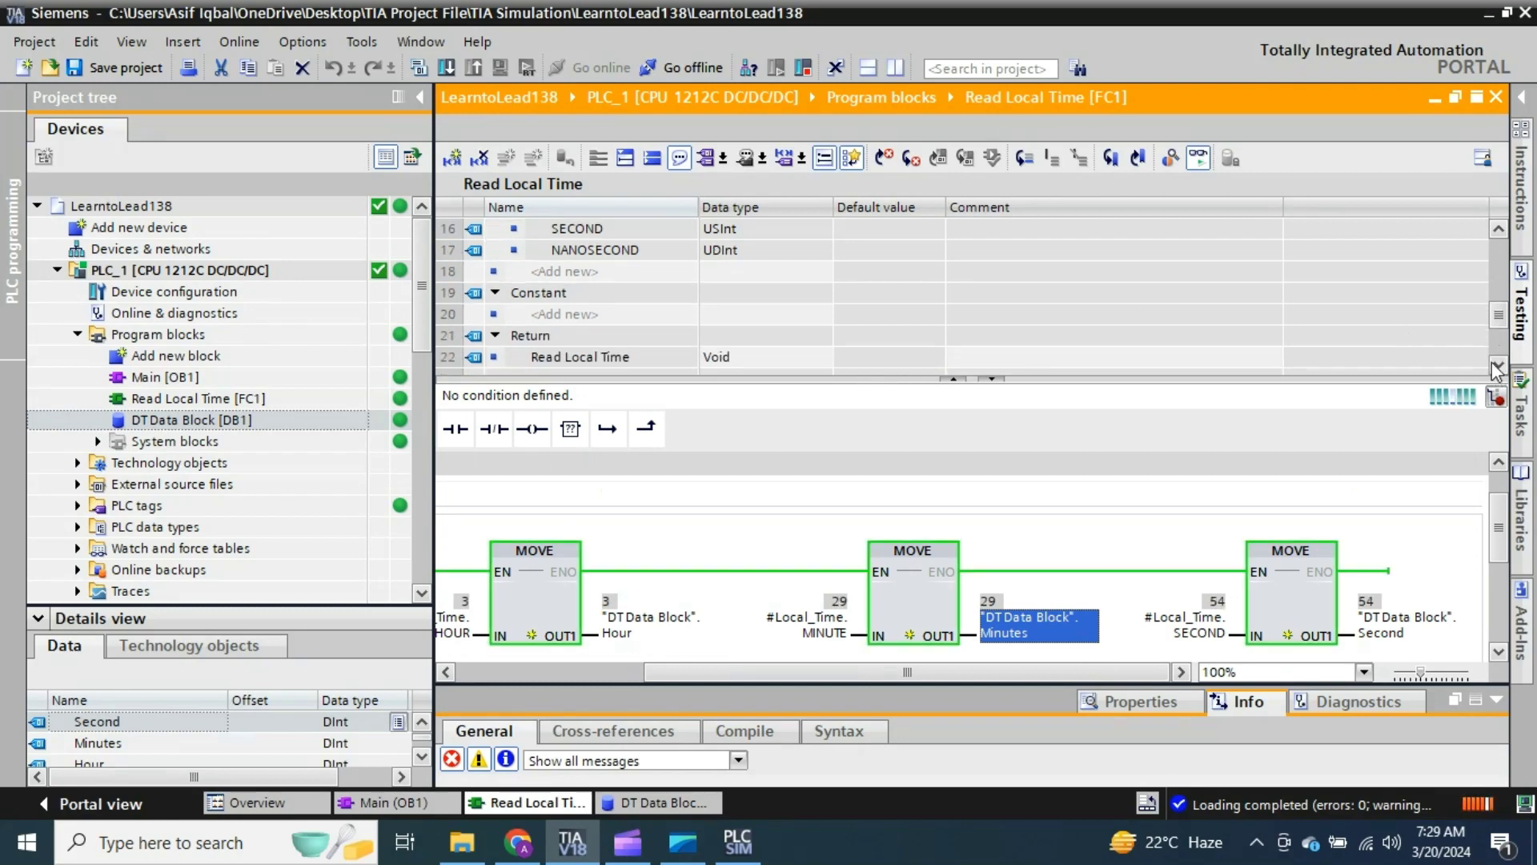
scroll(1499, 240, "up", 5)
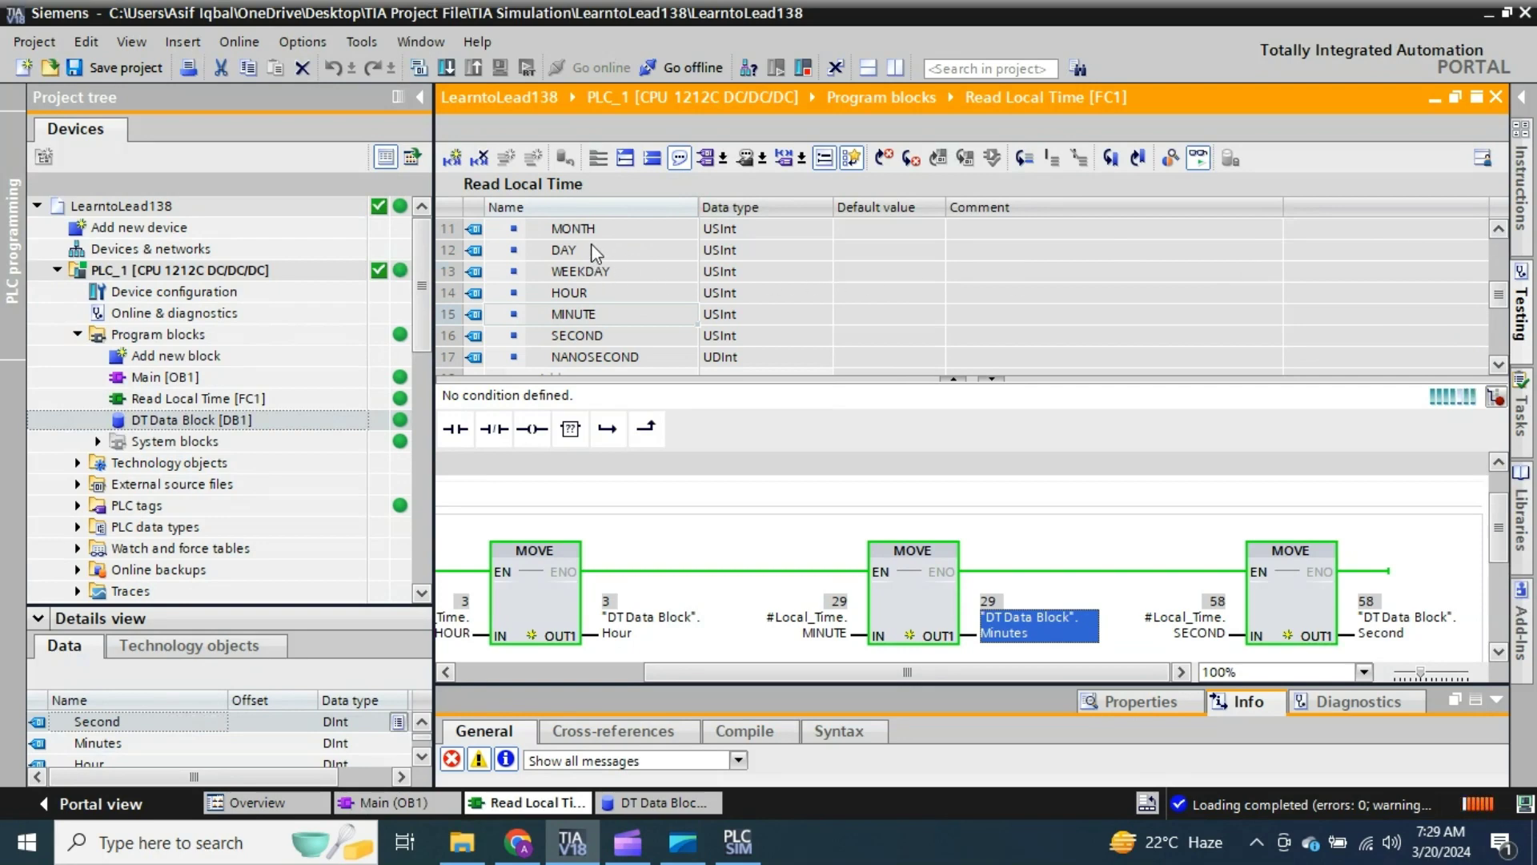
scroll(1499, 370, "down", 2)
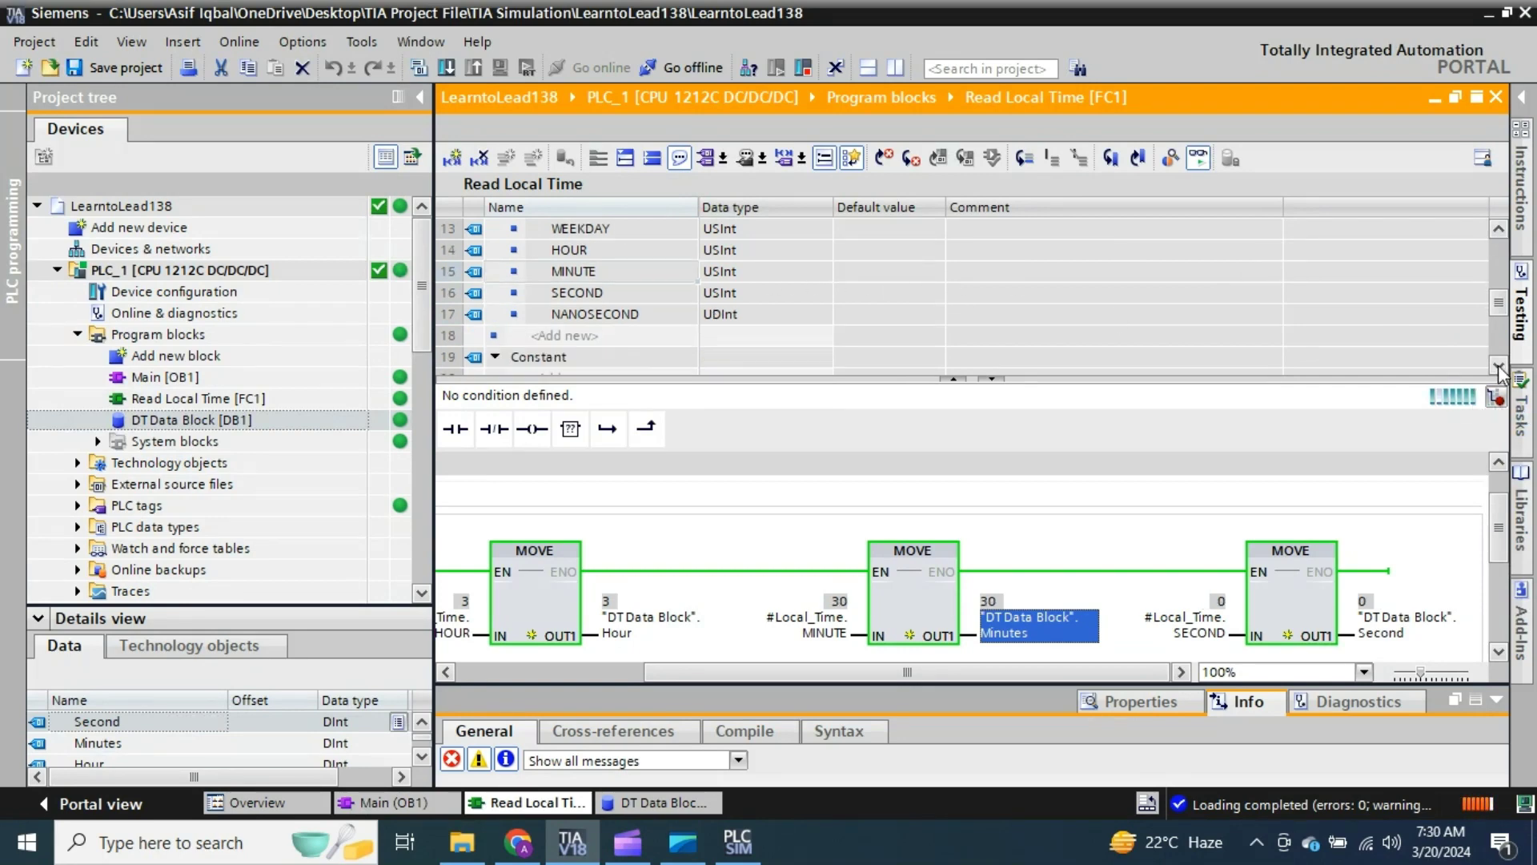
scroll(1499, 370, "down", 2)
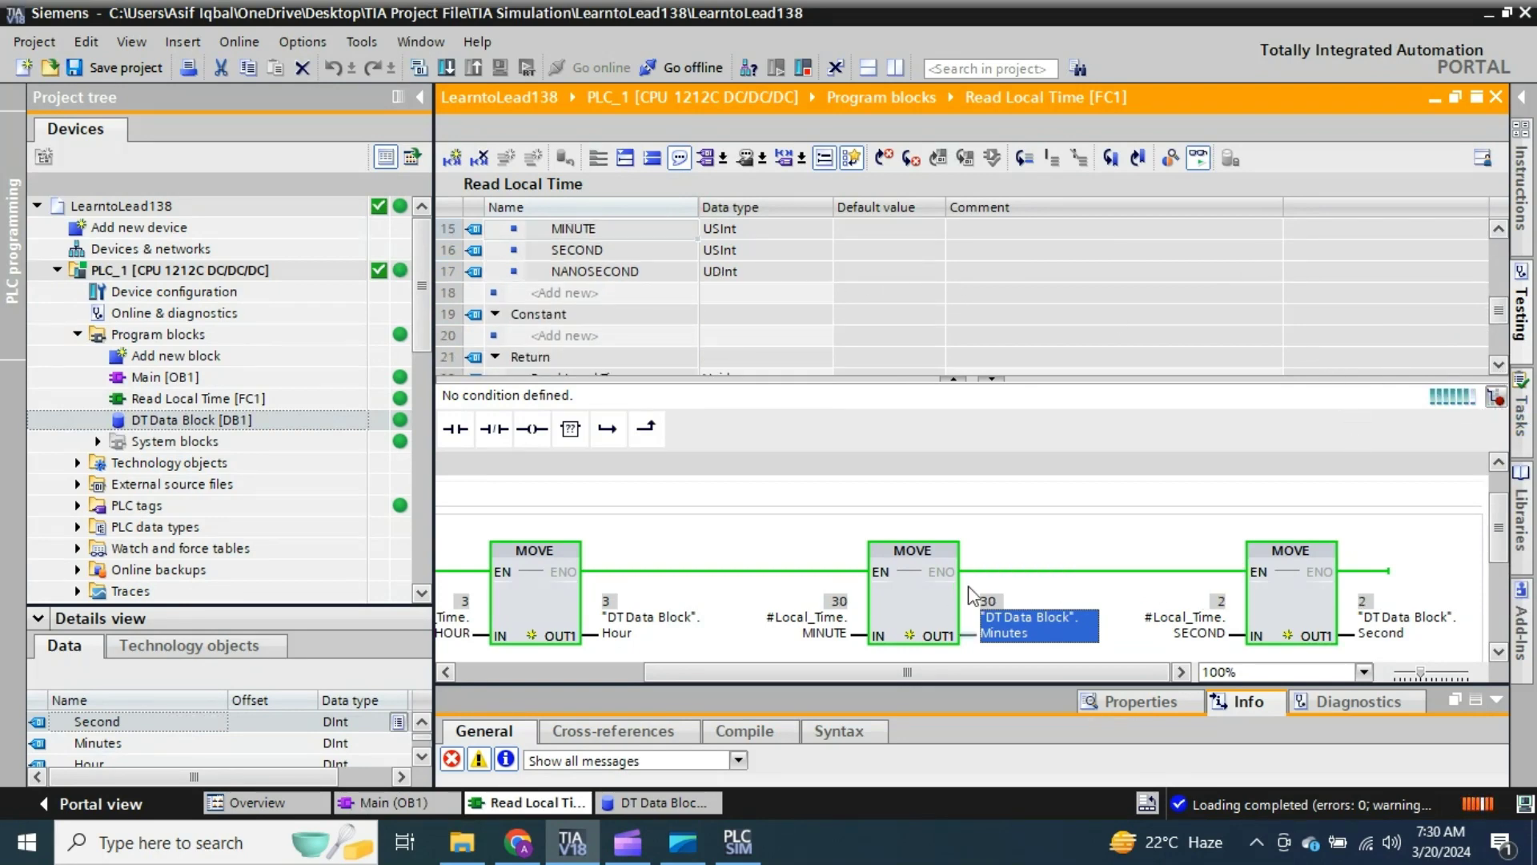
scroll(793, 661, "left", 5)
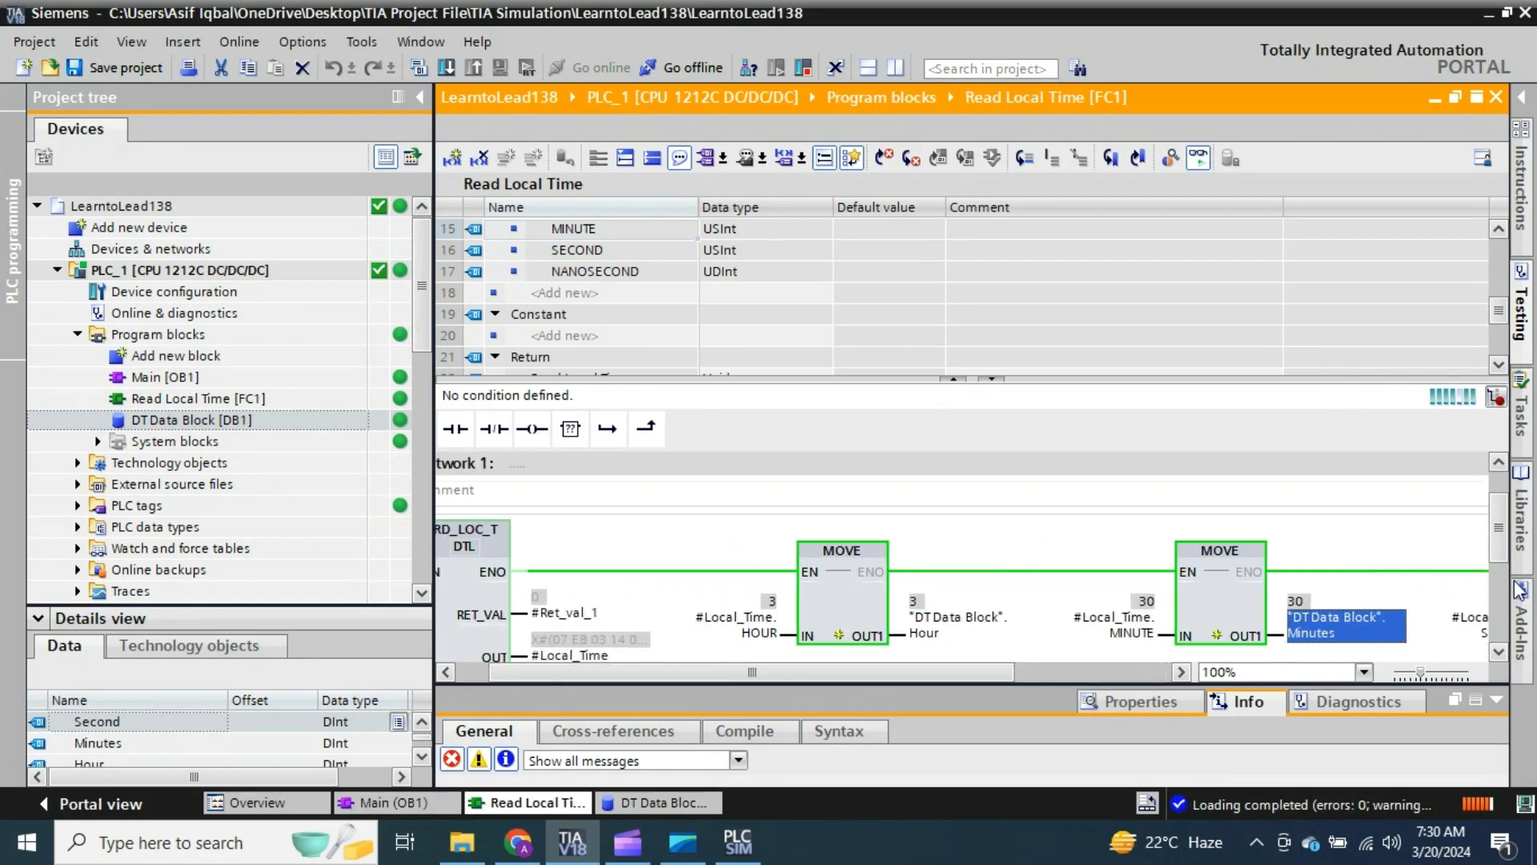
scroll(1281, 521, "down", 1)
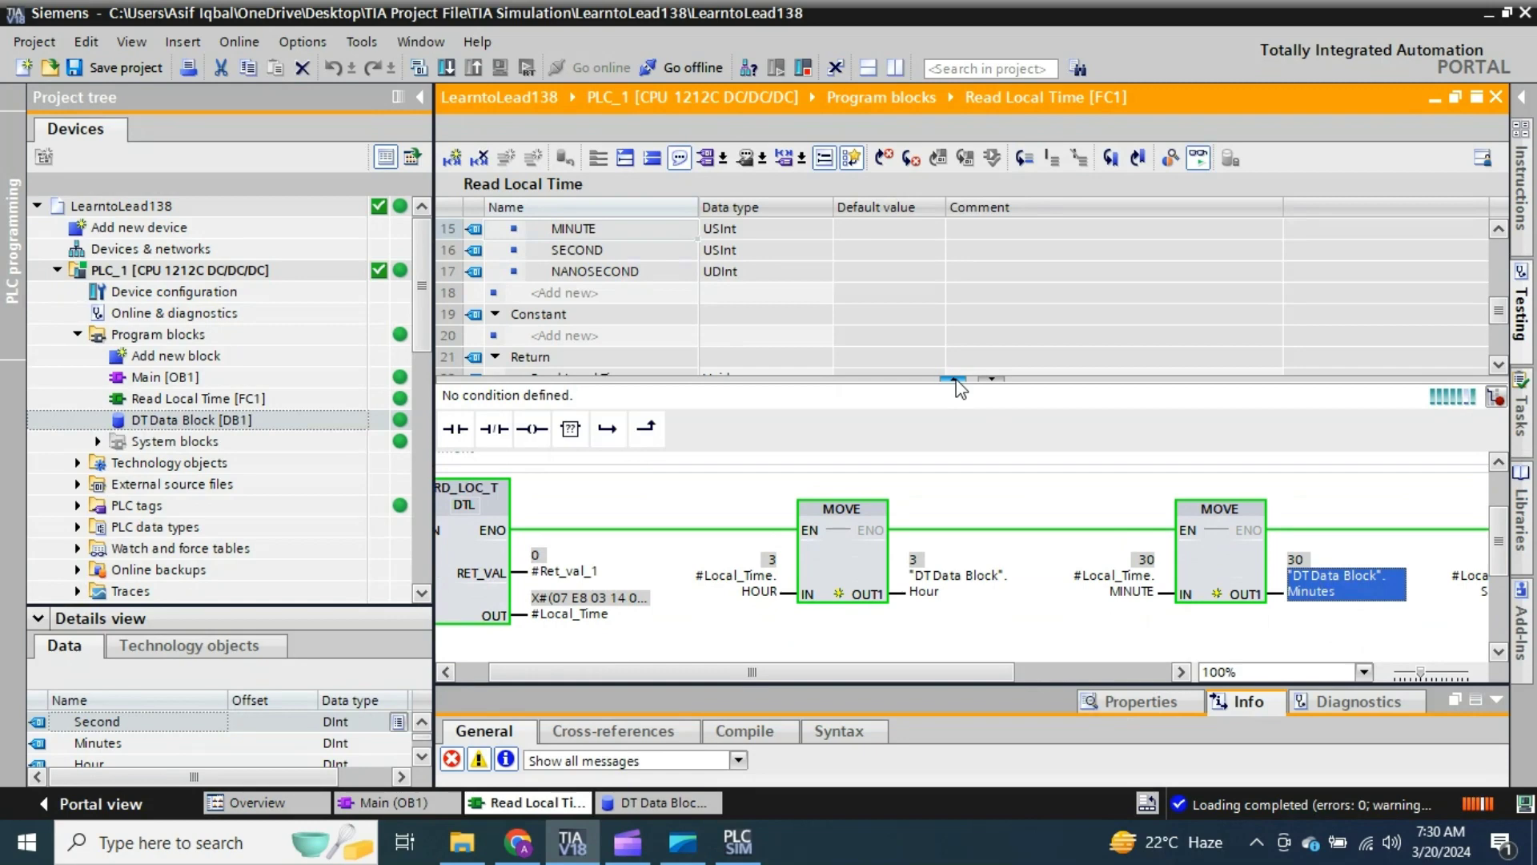
left_click(955, 380)
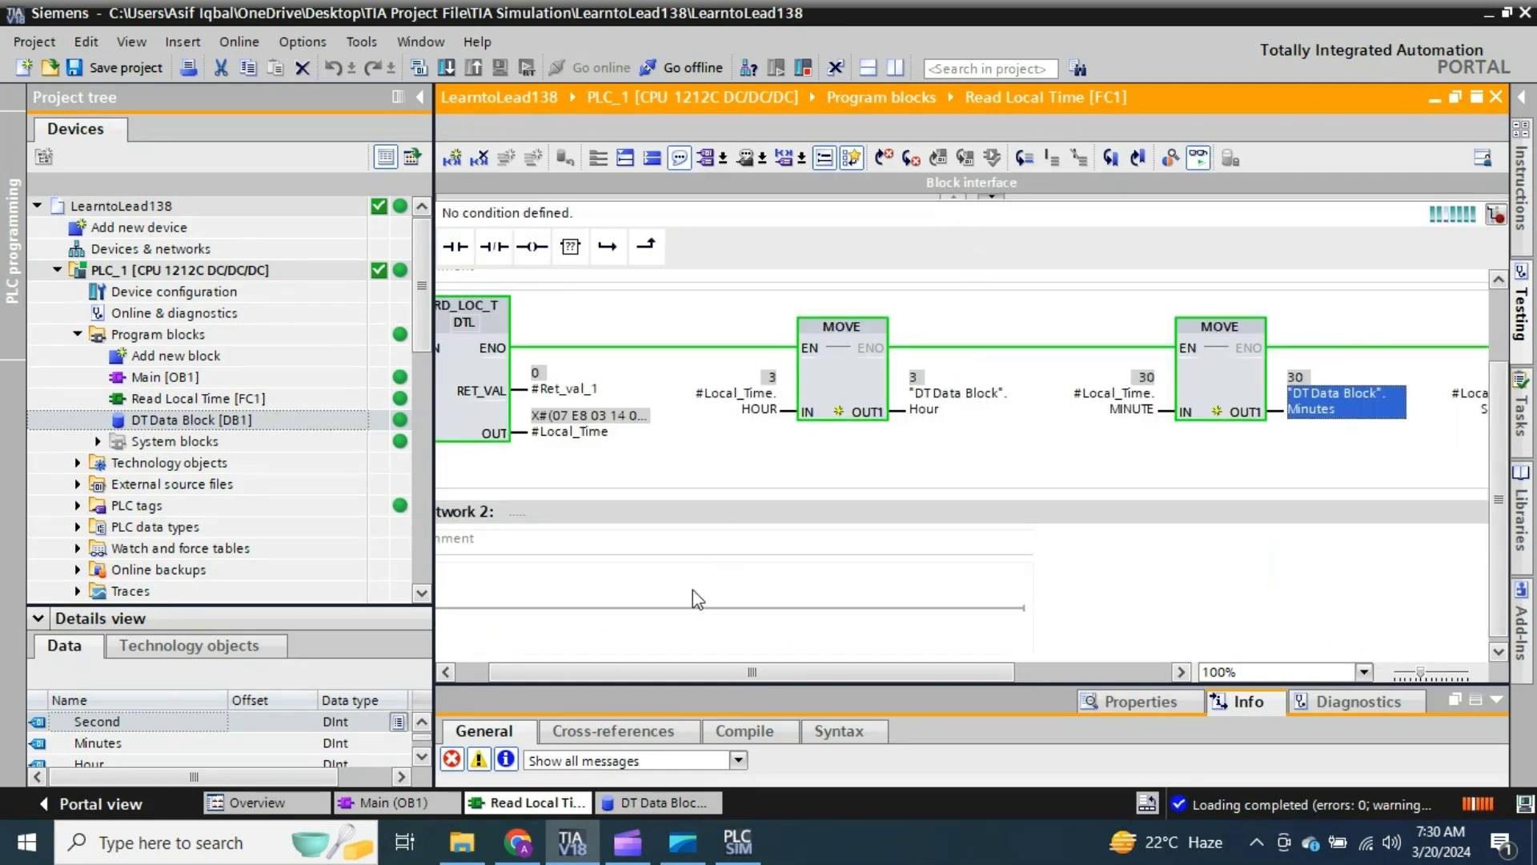
left_click(1198, 159)
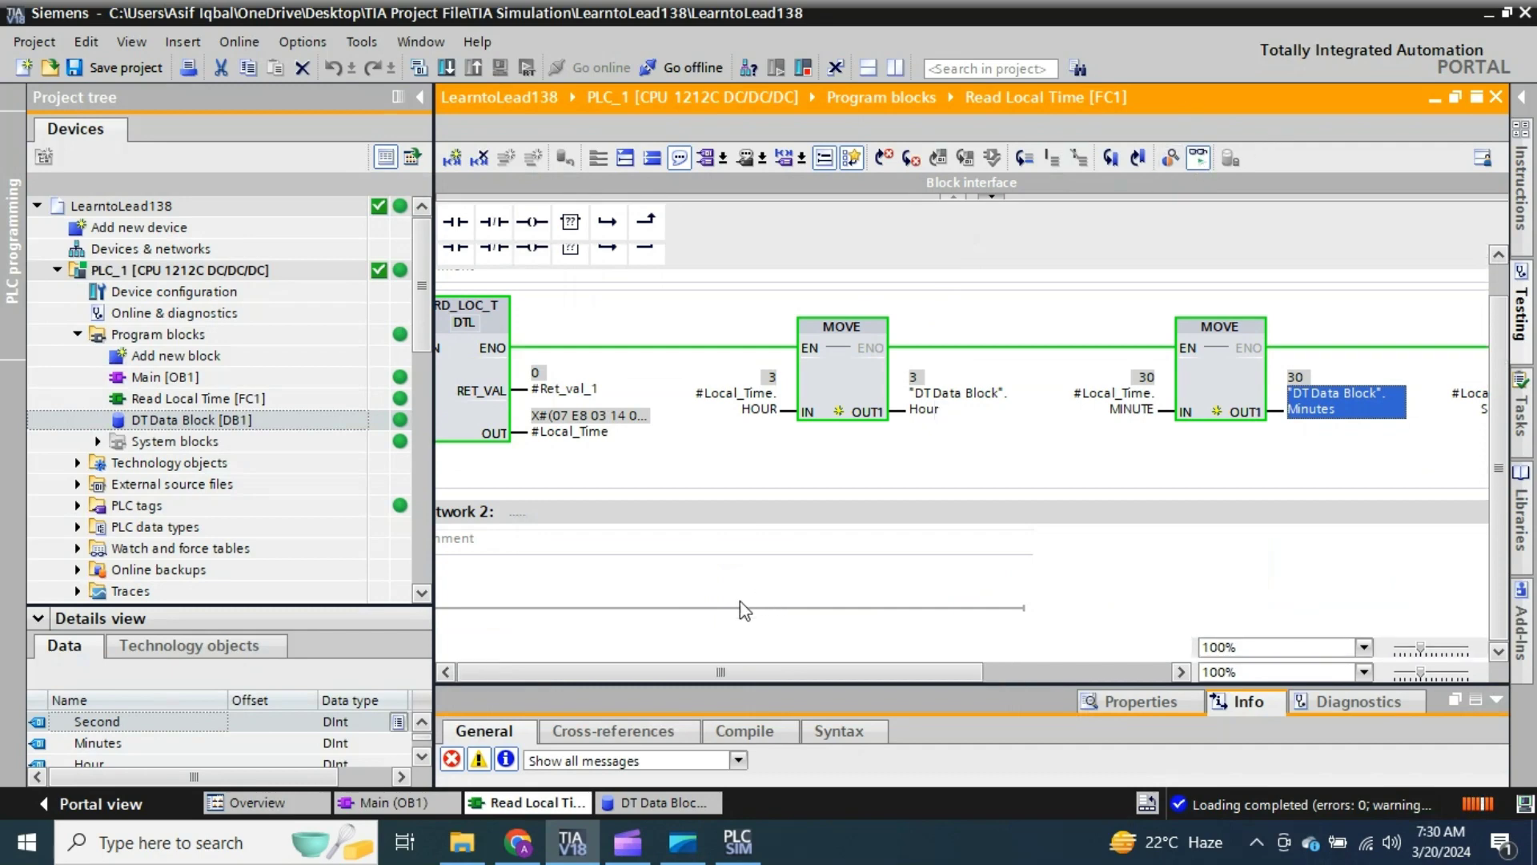
Step: Place a CONVERT instruction from the conversion operations on the empty Network 2 rung
left_click(733, 603)
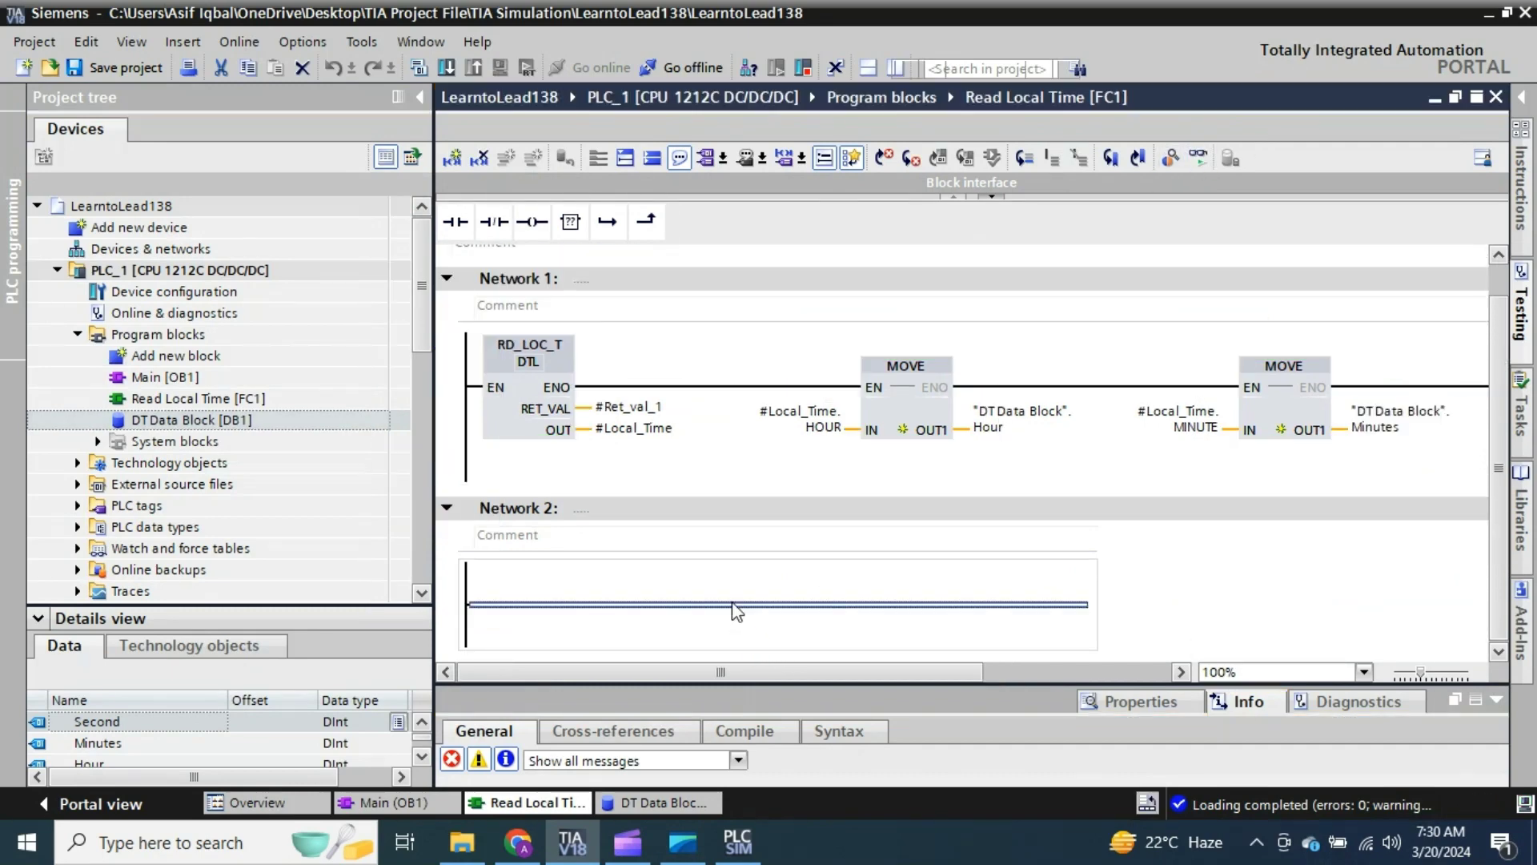
left_click(1521, 185)
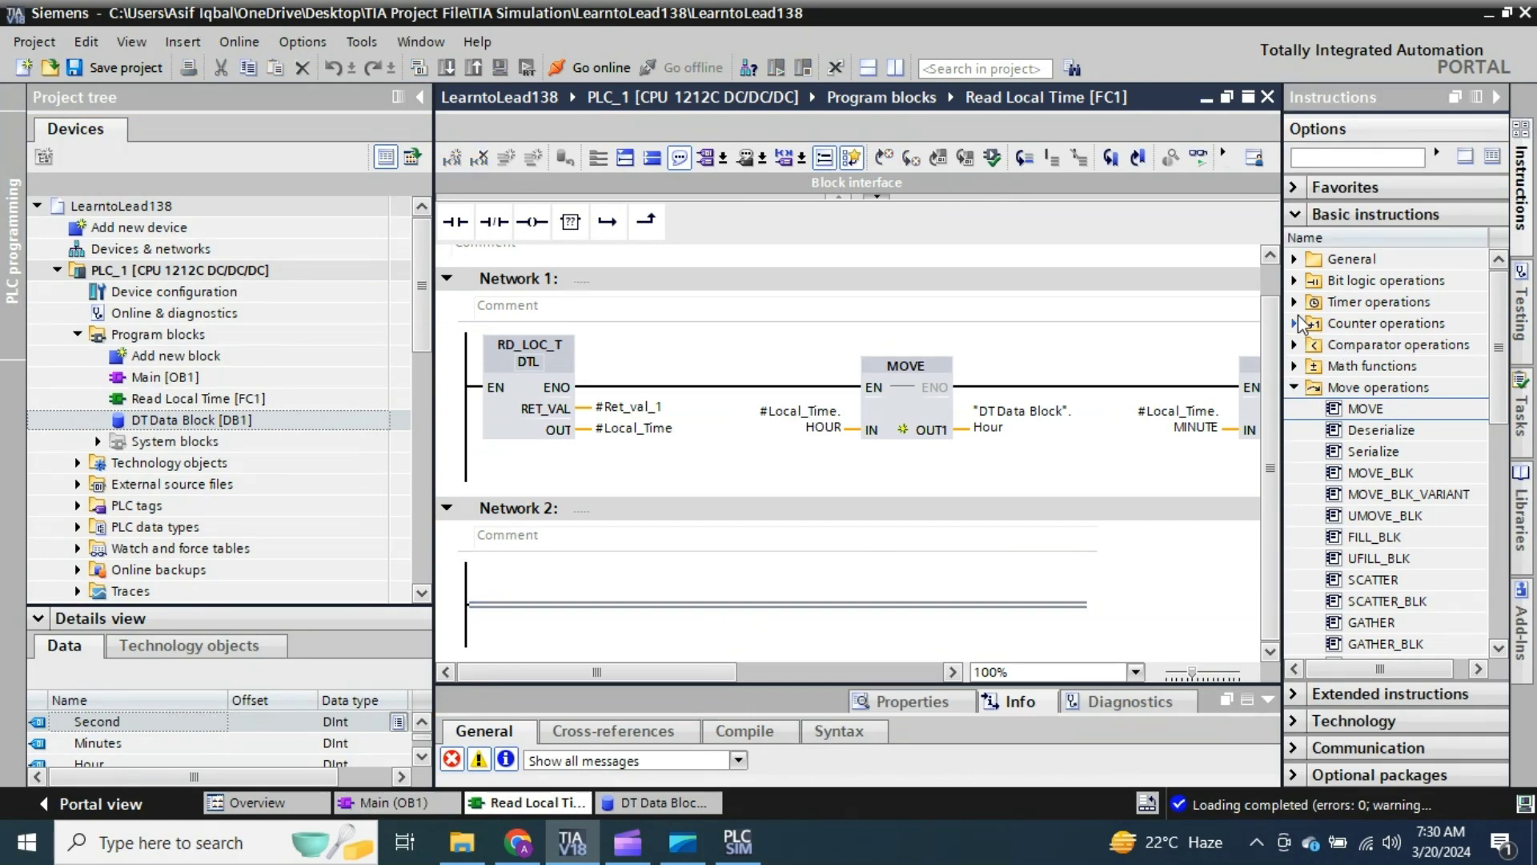
left_click(1294, 387)
left_click(1295, 409)
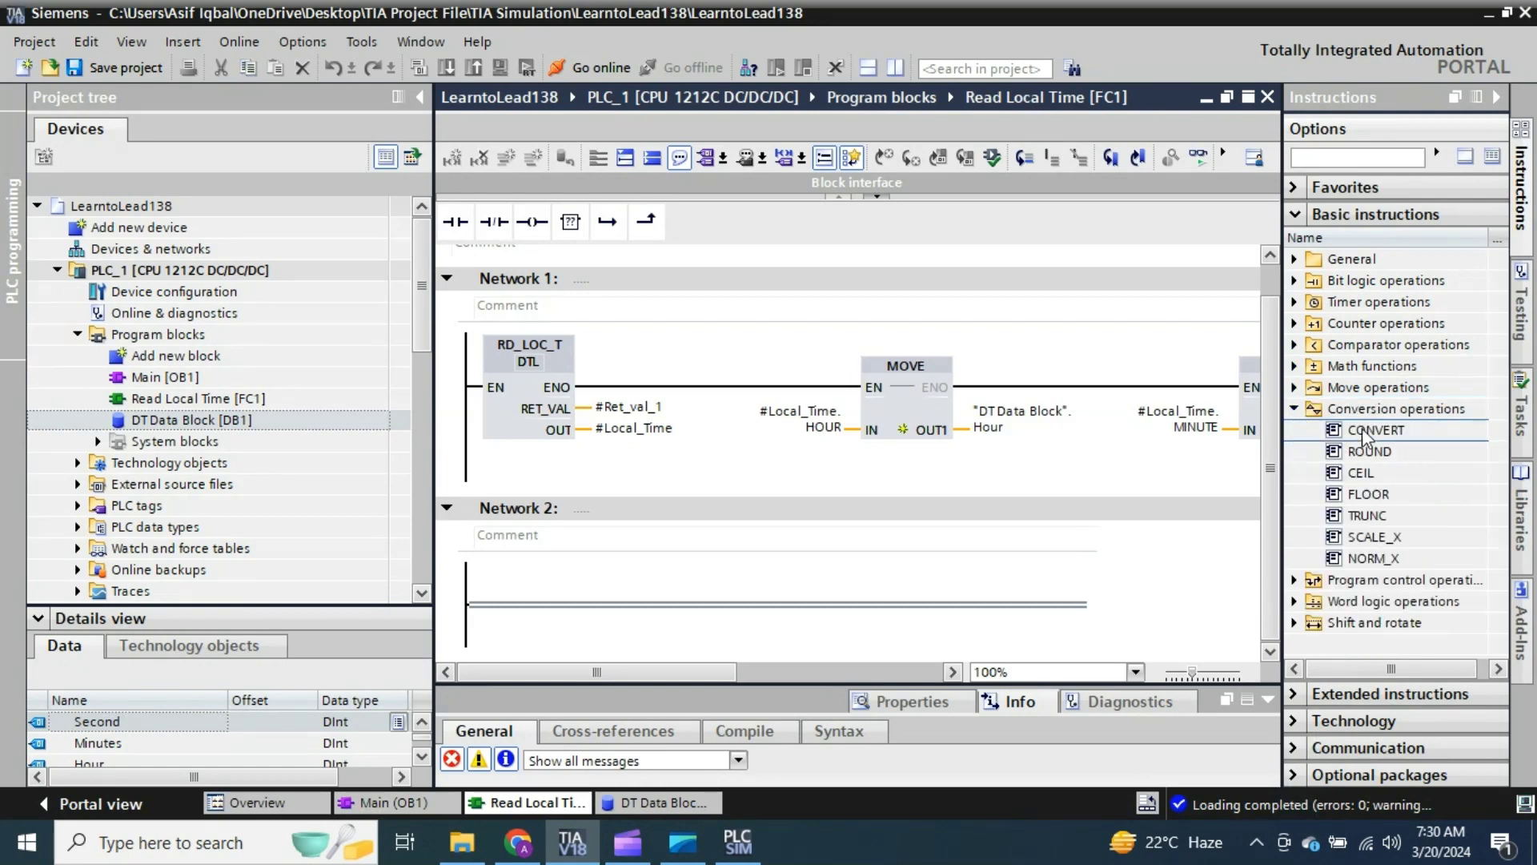
left_click_drag(1366, 432, 789, 602)
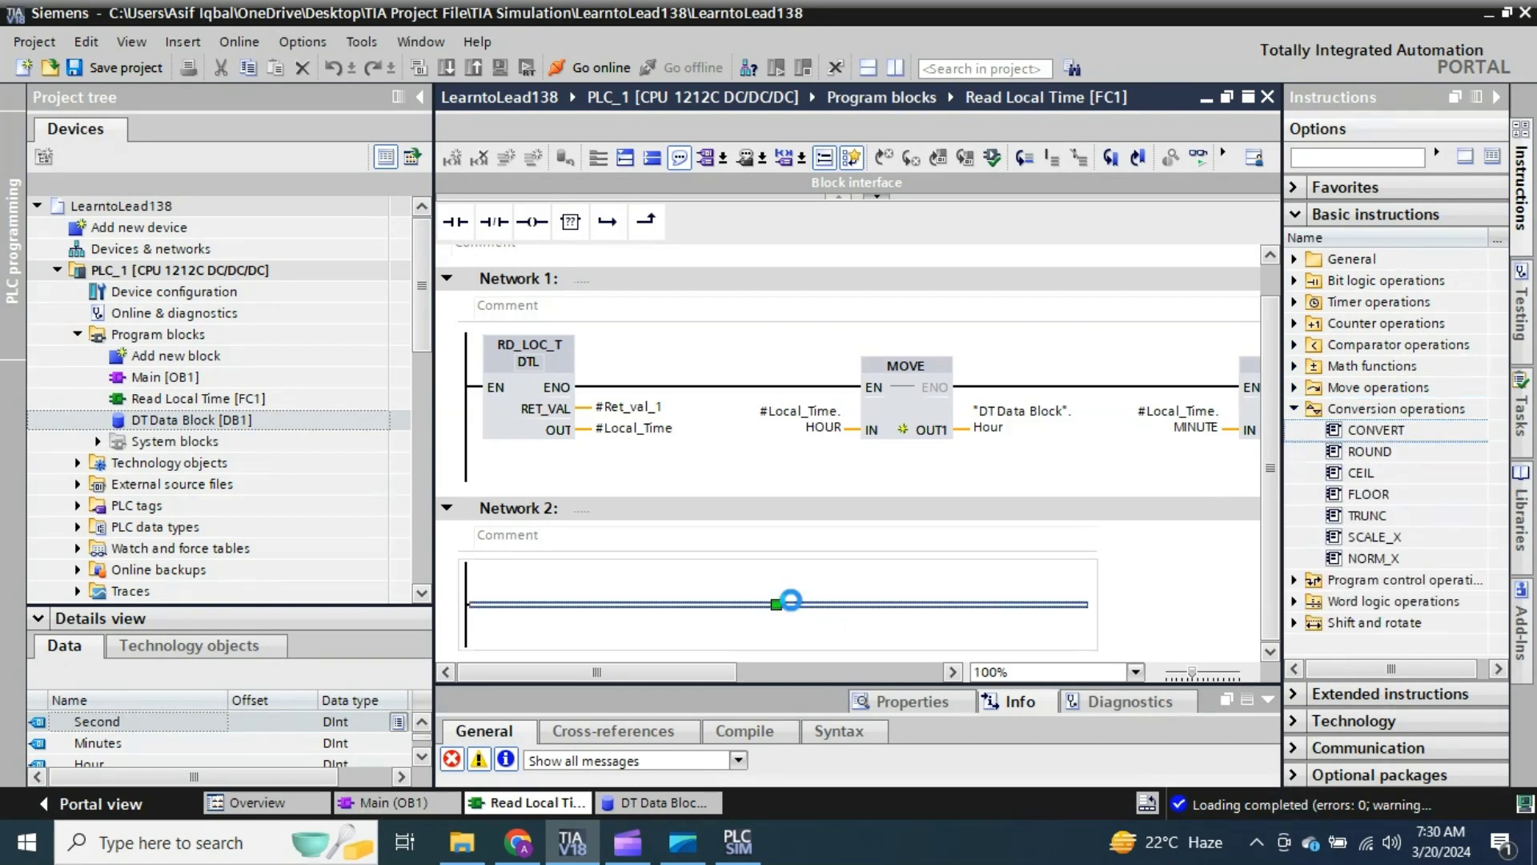
Step: Set the CONV box to convert from USInt to DInt
scroll(738, 551, "down", 3)
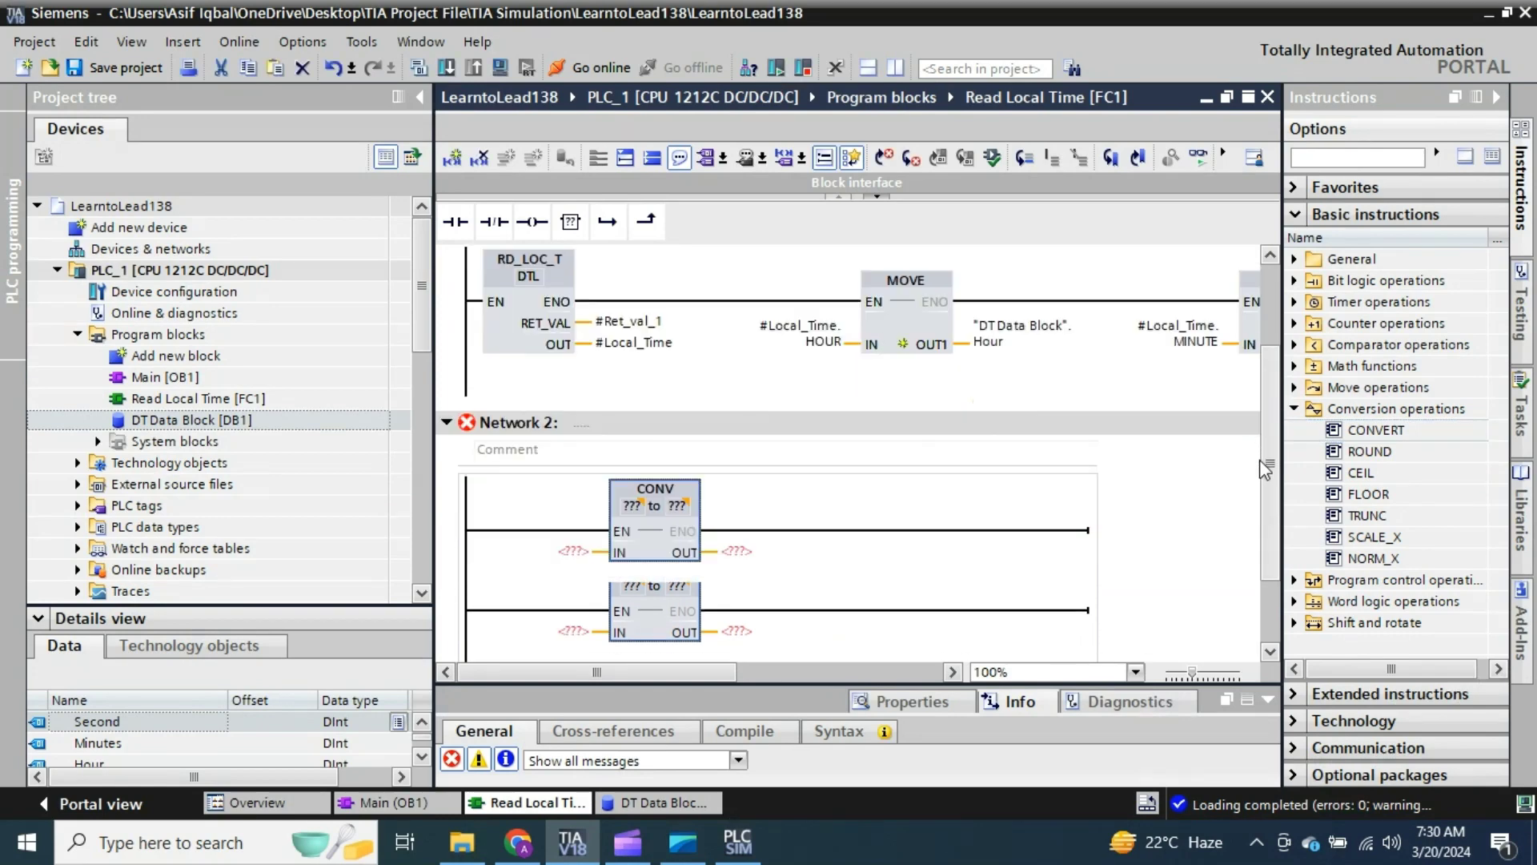
left_click(632, 482)
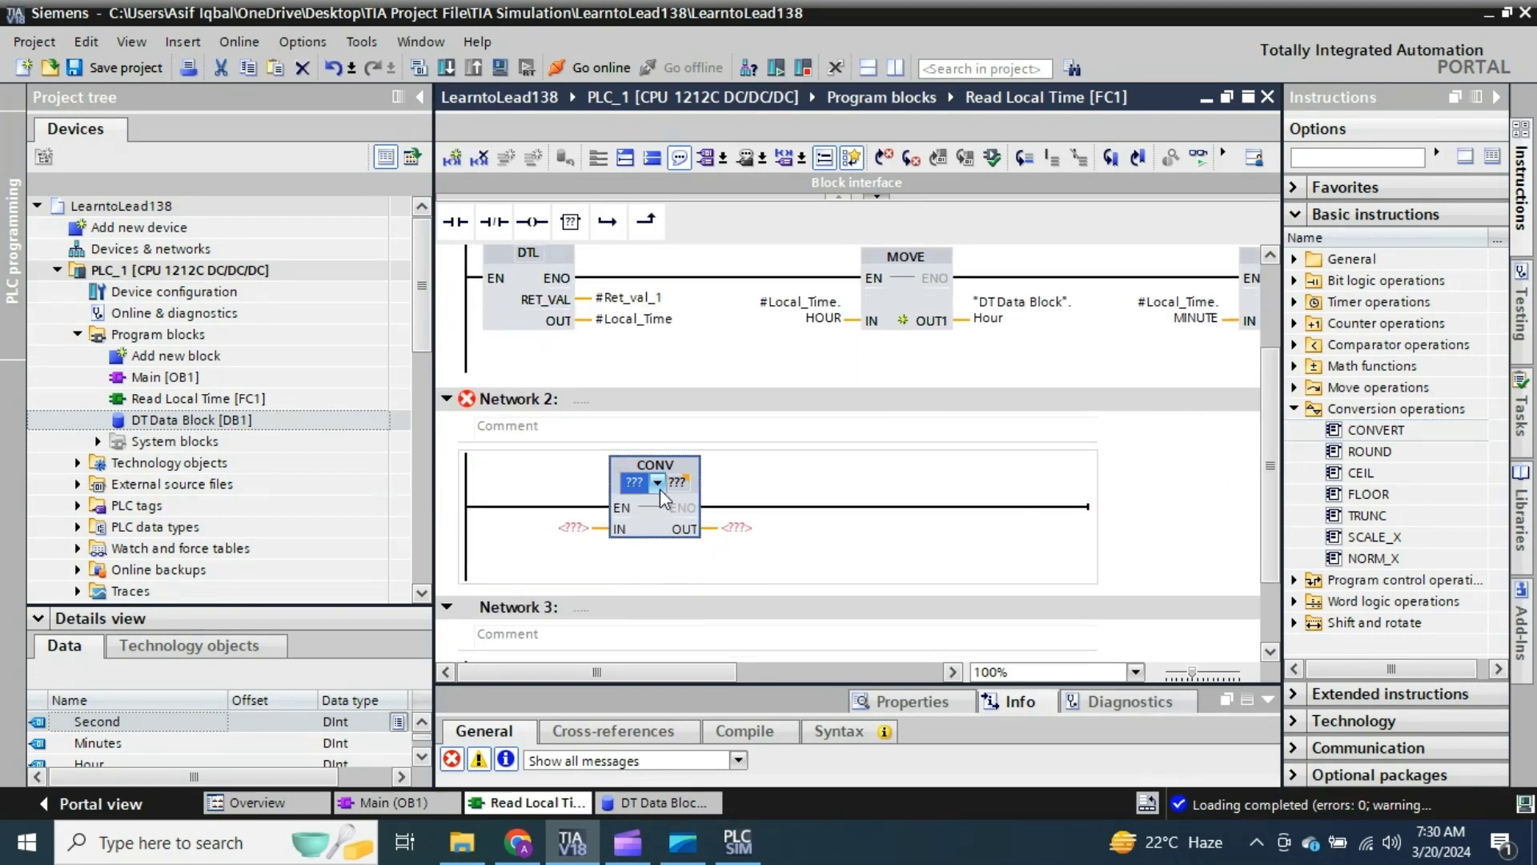
left_click(656, 483)
left_click(673, 536)
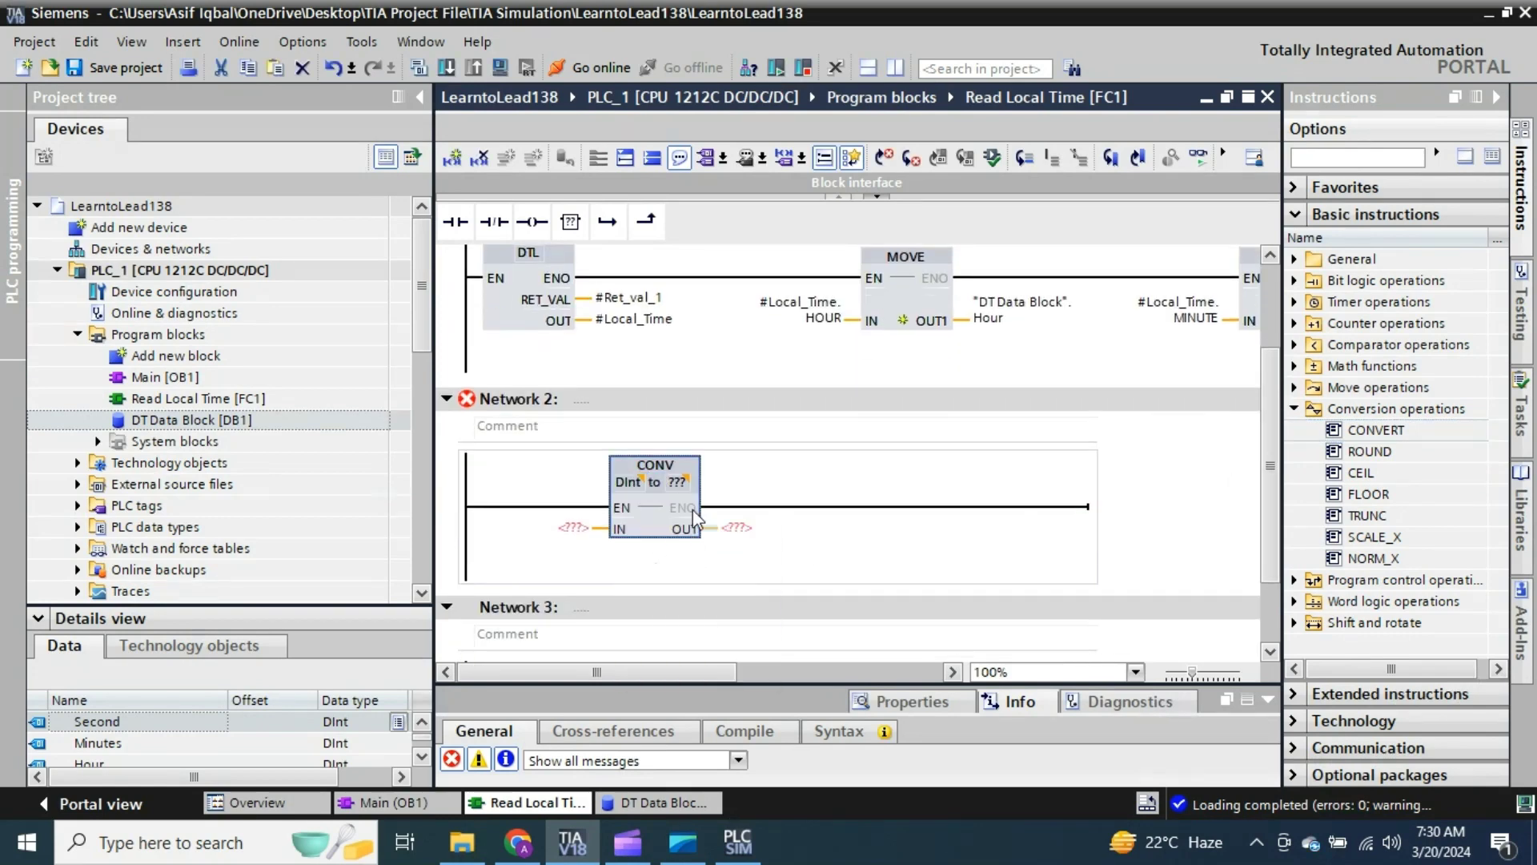
left_click(679, 482)
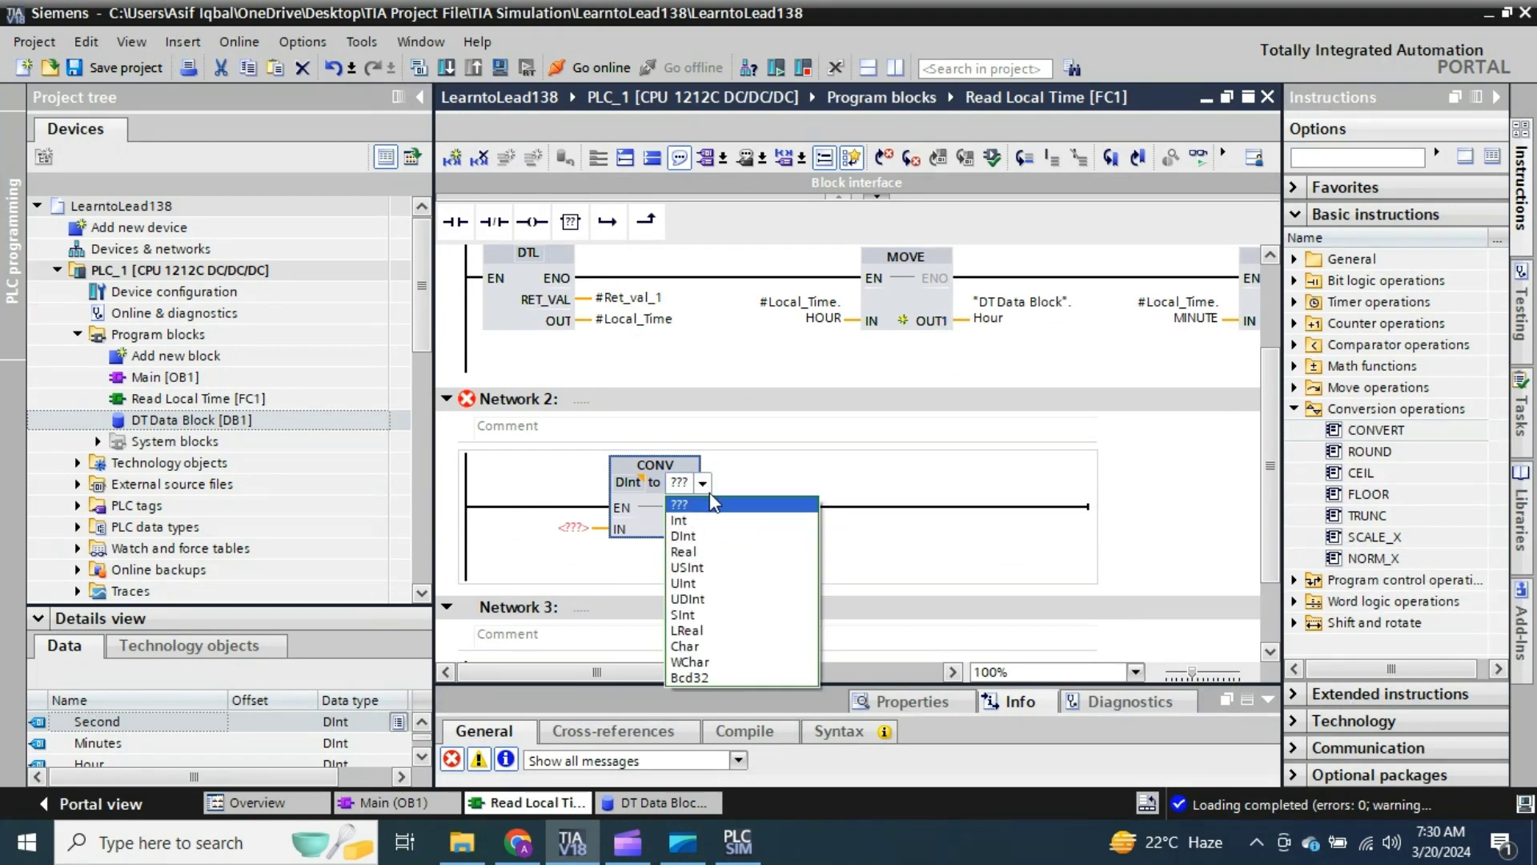
left_click(641, 496)
left_click(629, 483)
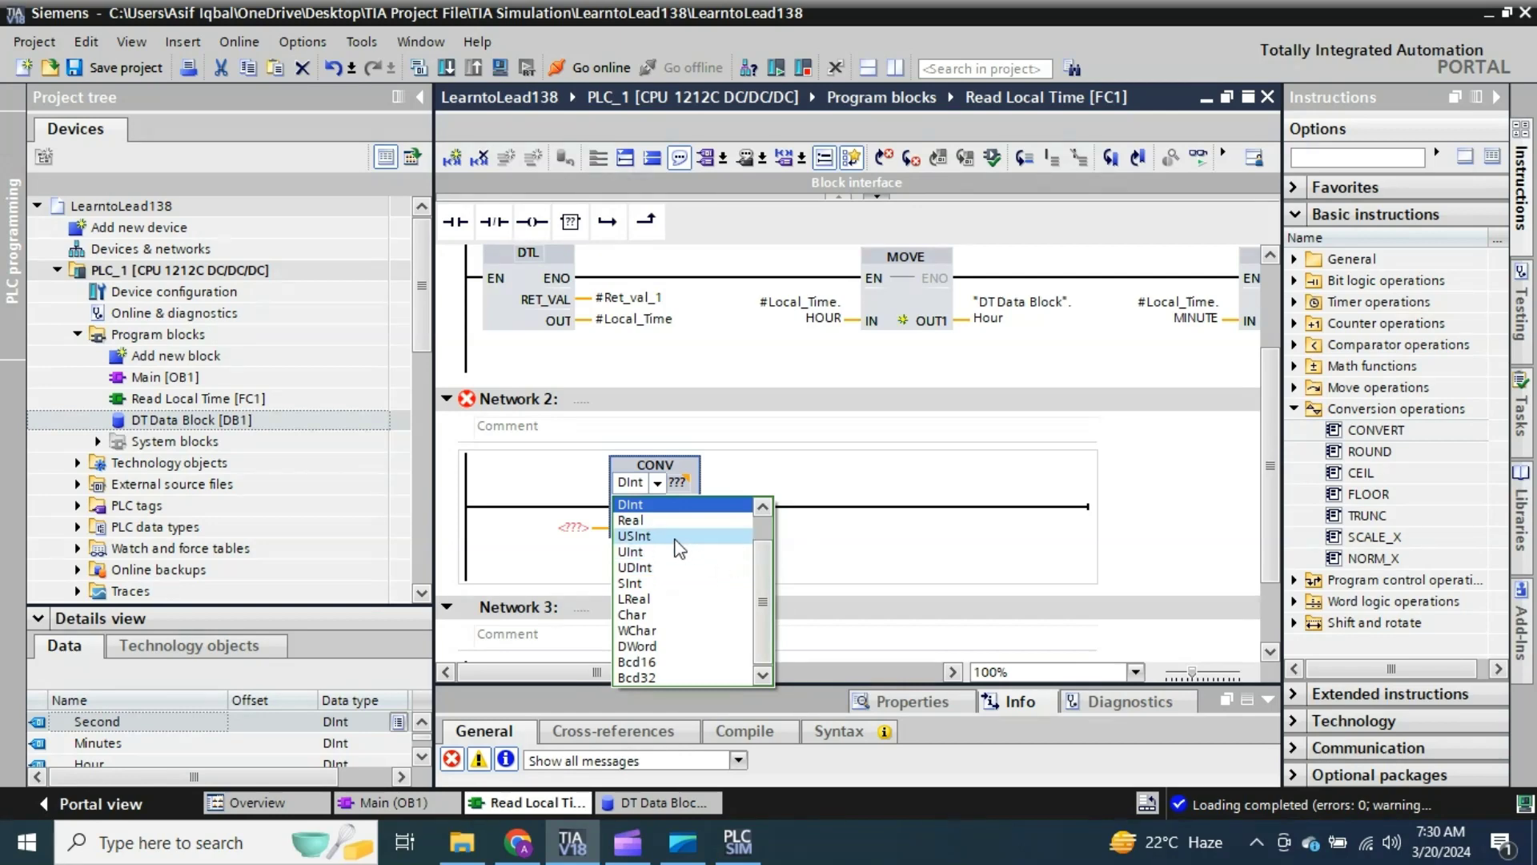
left_click(675, 538)
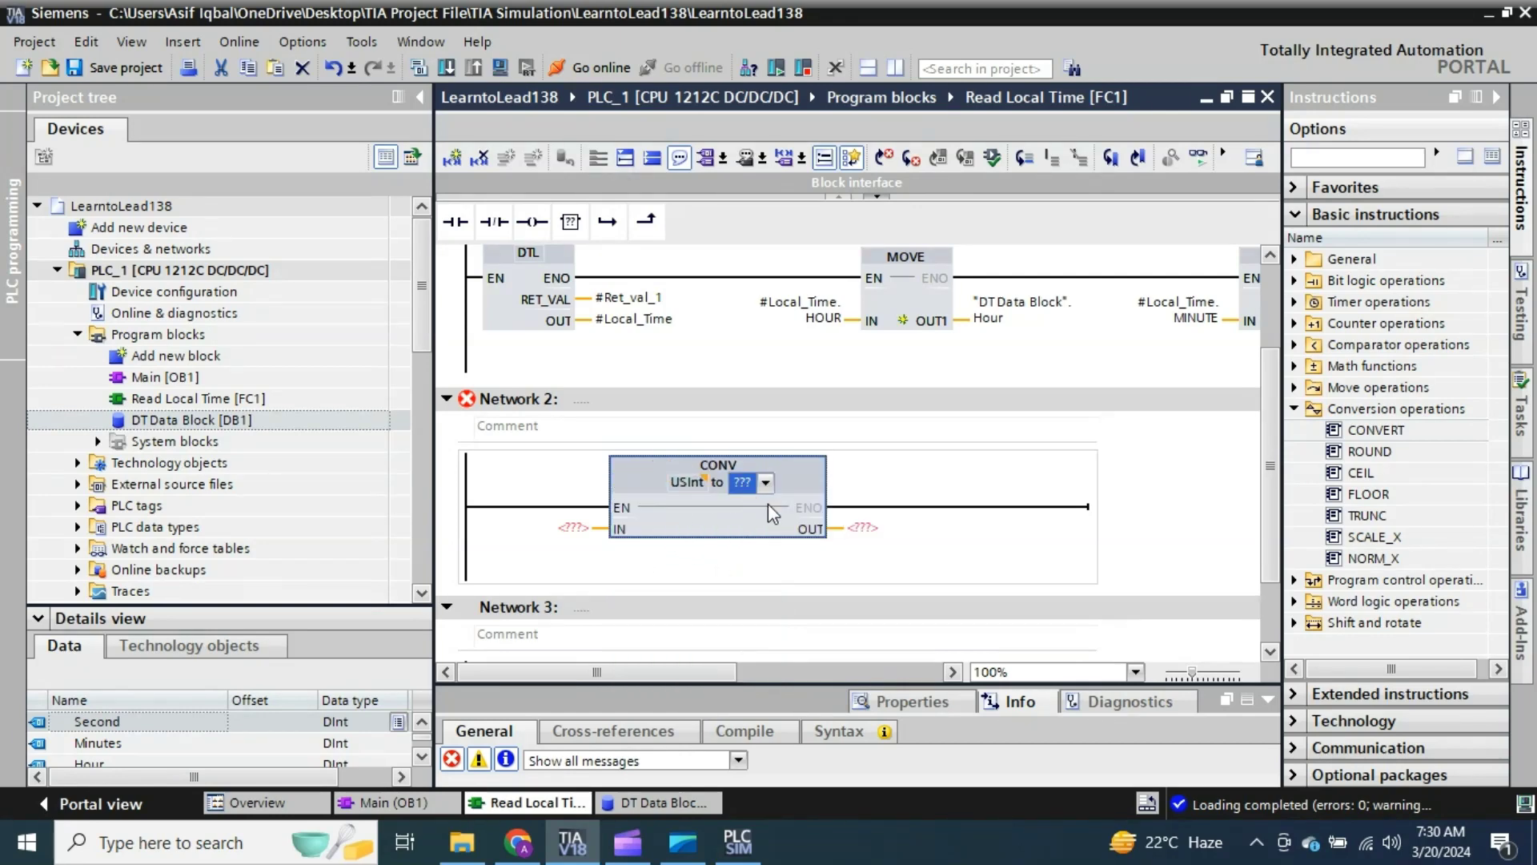
left_click(765, 482)
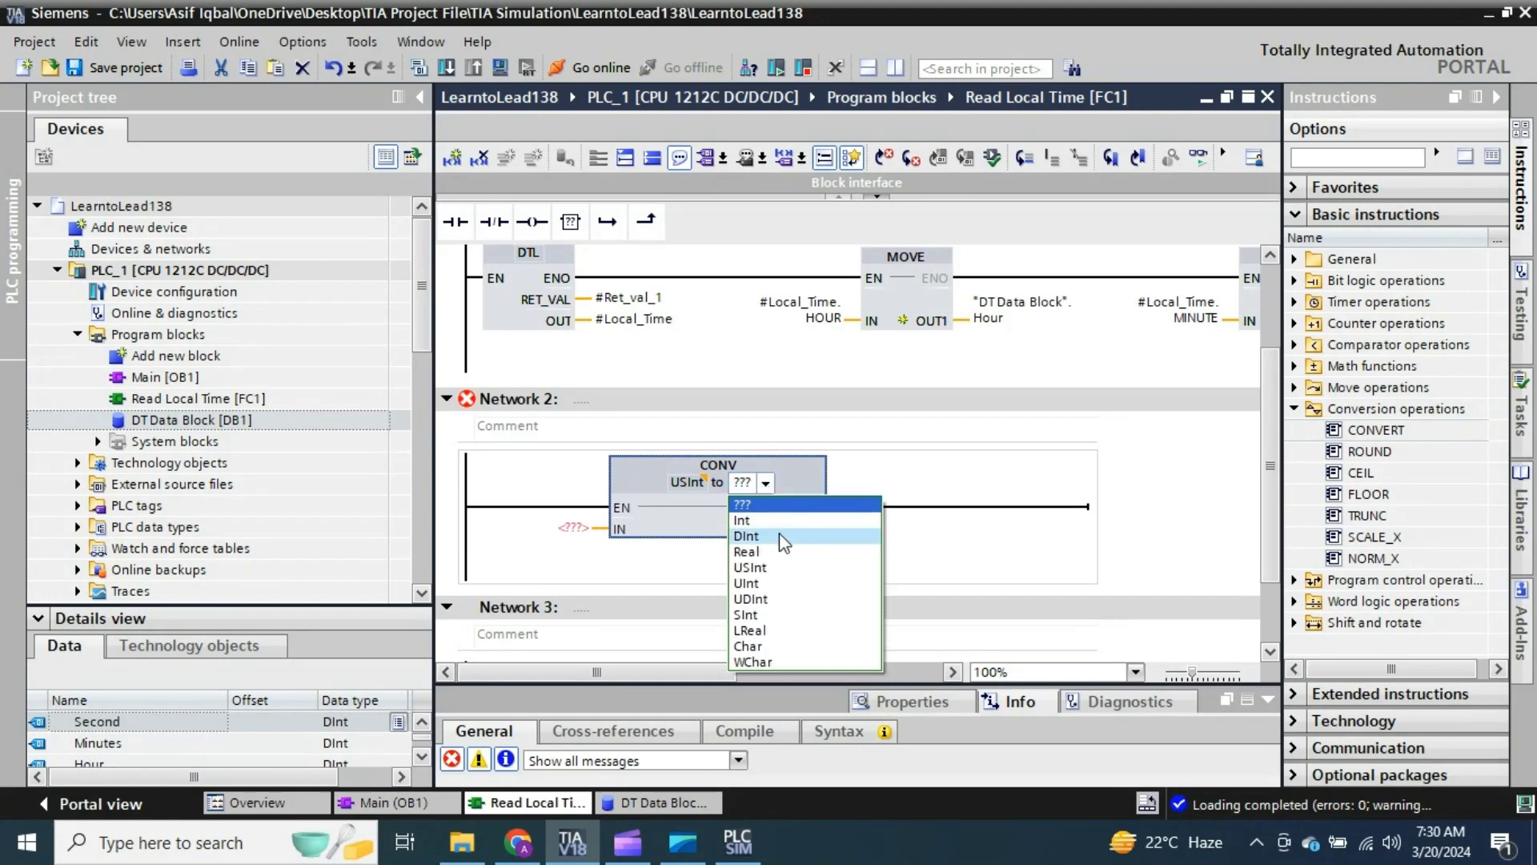
left_click(781, 536)
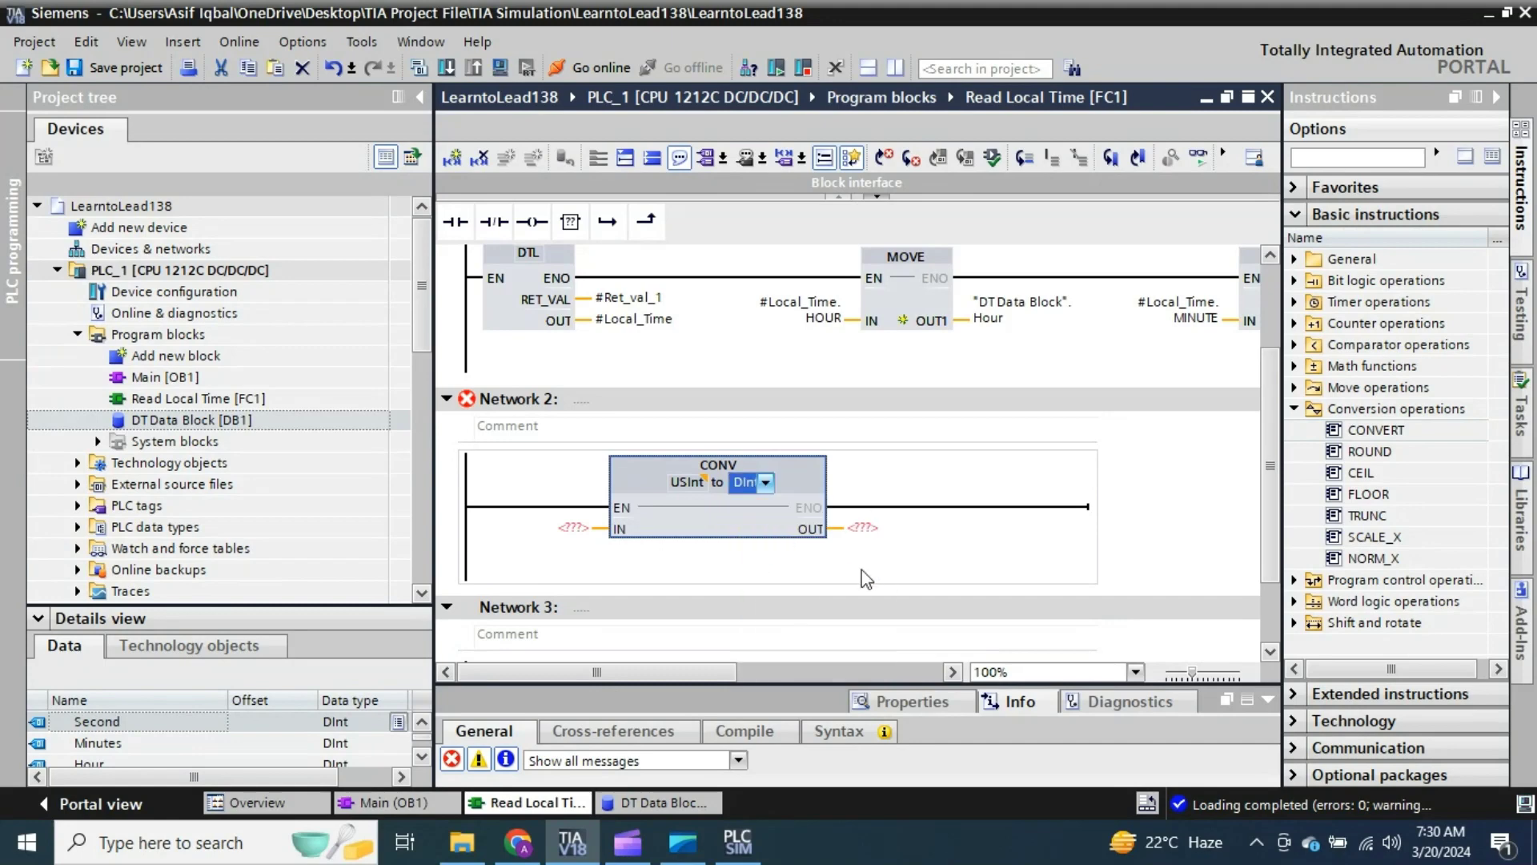
Step: Move #Local_Time.HOUR from the MOVE input to the CONV input
left_click(815, 317)
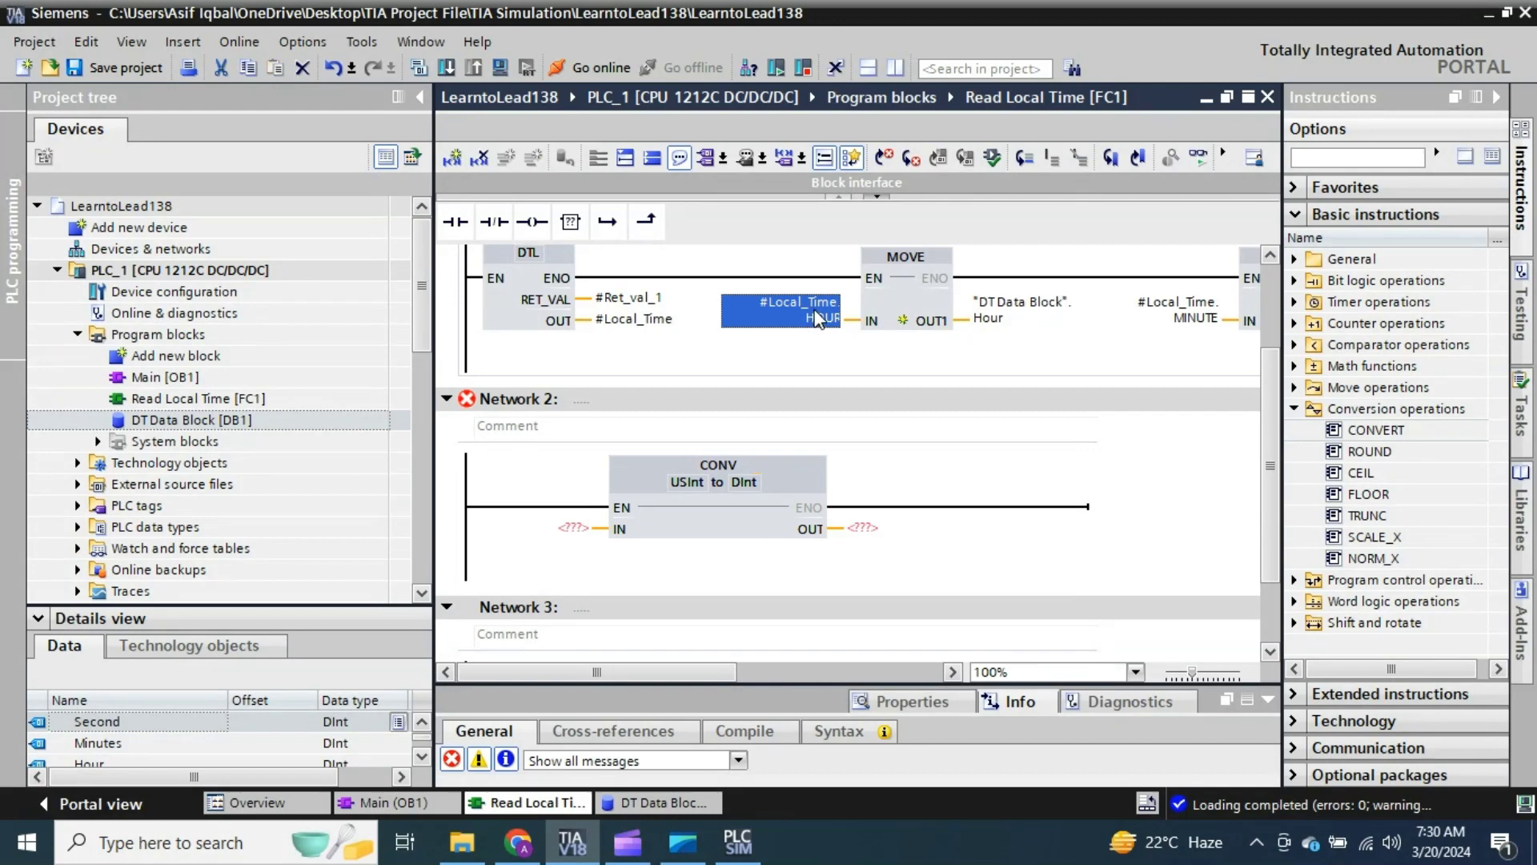
mouse_move(817, 317)
left_mouse_down()
mouse_move(571, 528)
mouse_move(597, 529)
left_mouse_up()
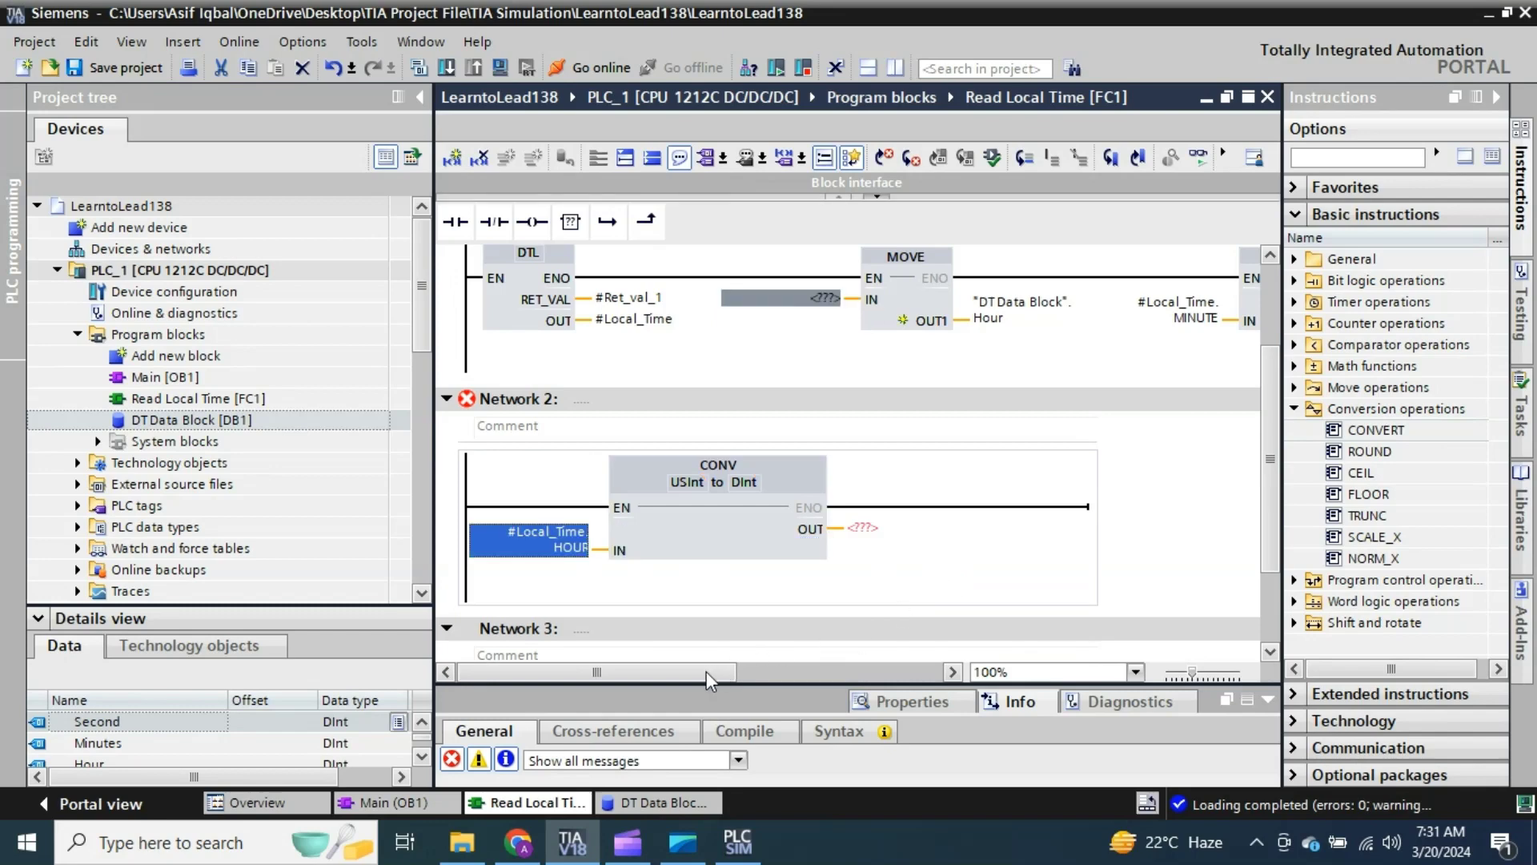
mouse_move(704, 671)
left_mouse_down()
mouse_move(737, 676)
mouse_move(692, 679)
left_mouse_up()
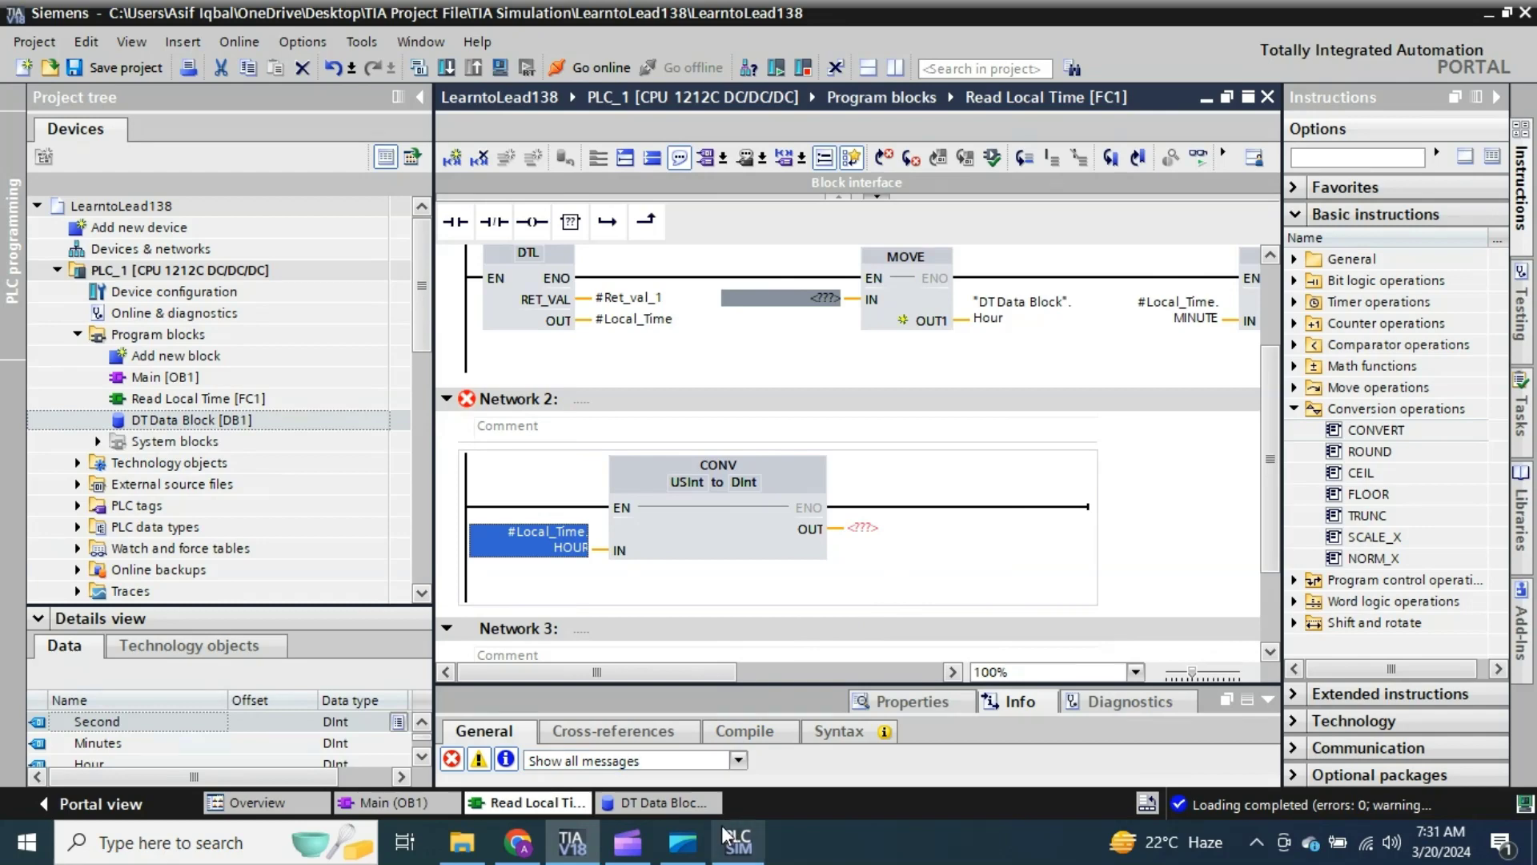
Step: Add a DInt tag named Test to DT Data Block
left_click(664, 803)
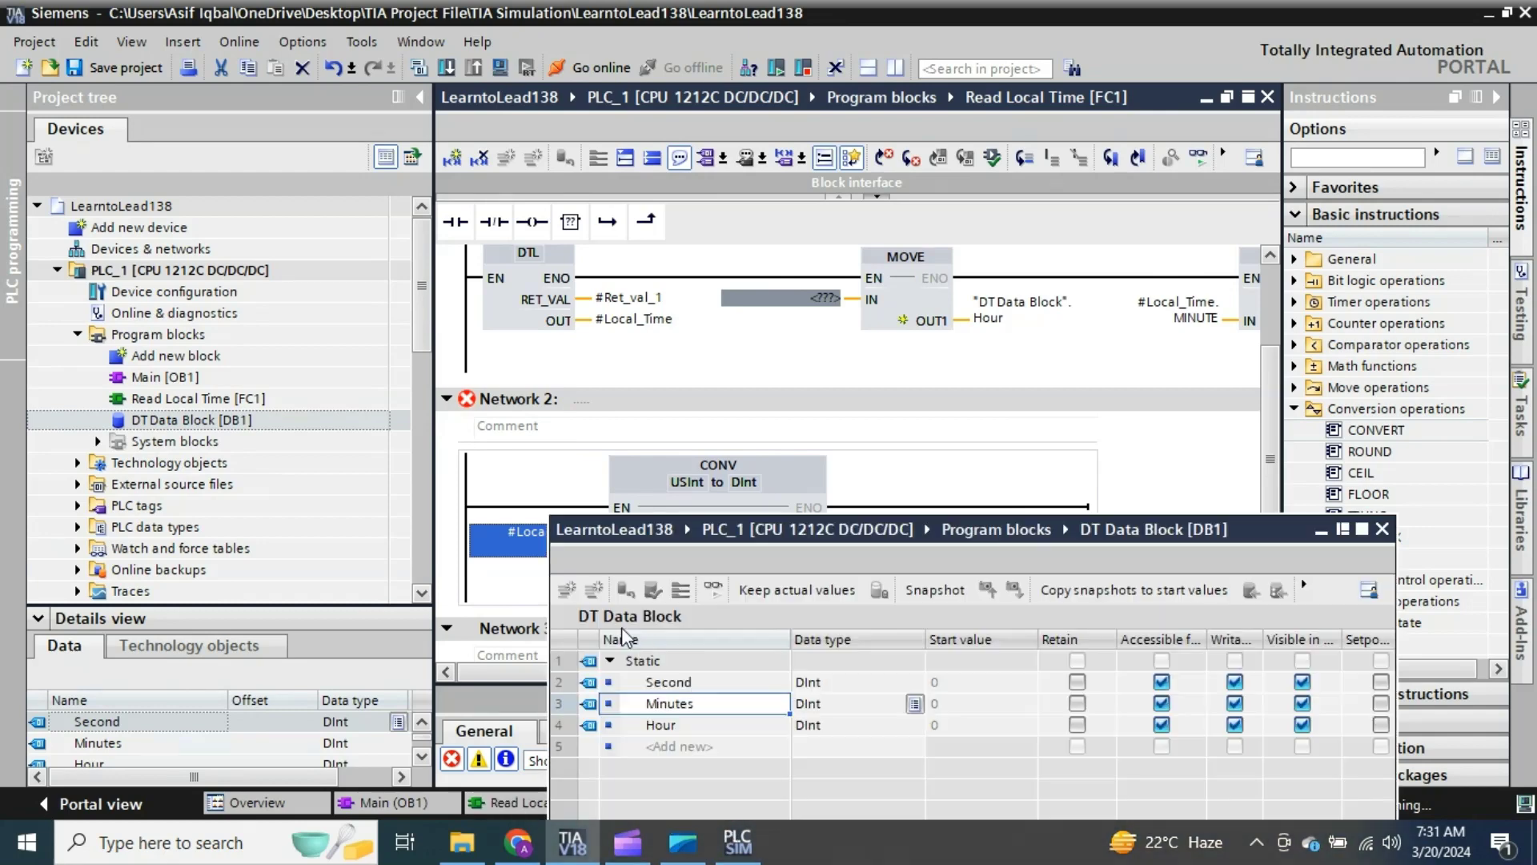
left_click(679, 747)
type("Test")
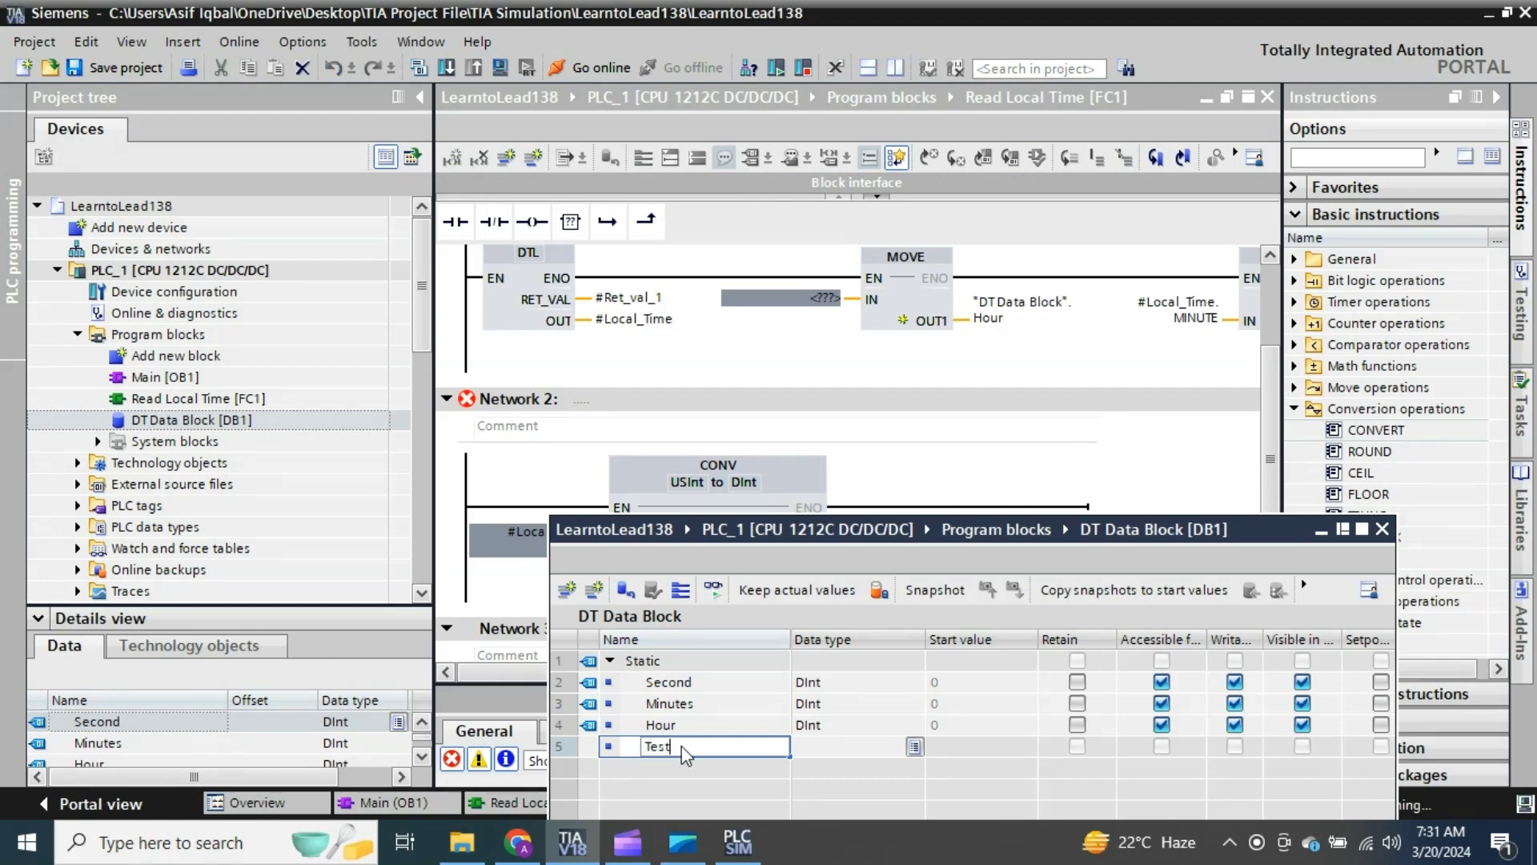
key("Return")
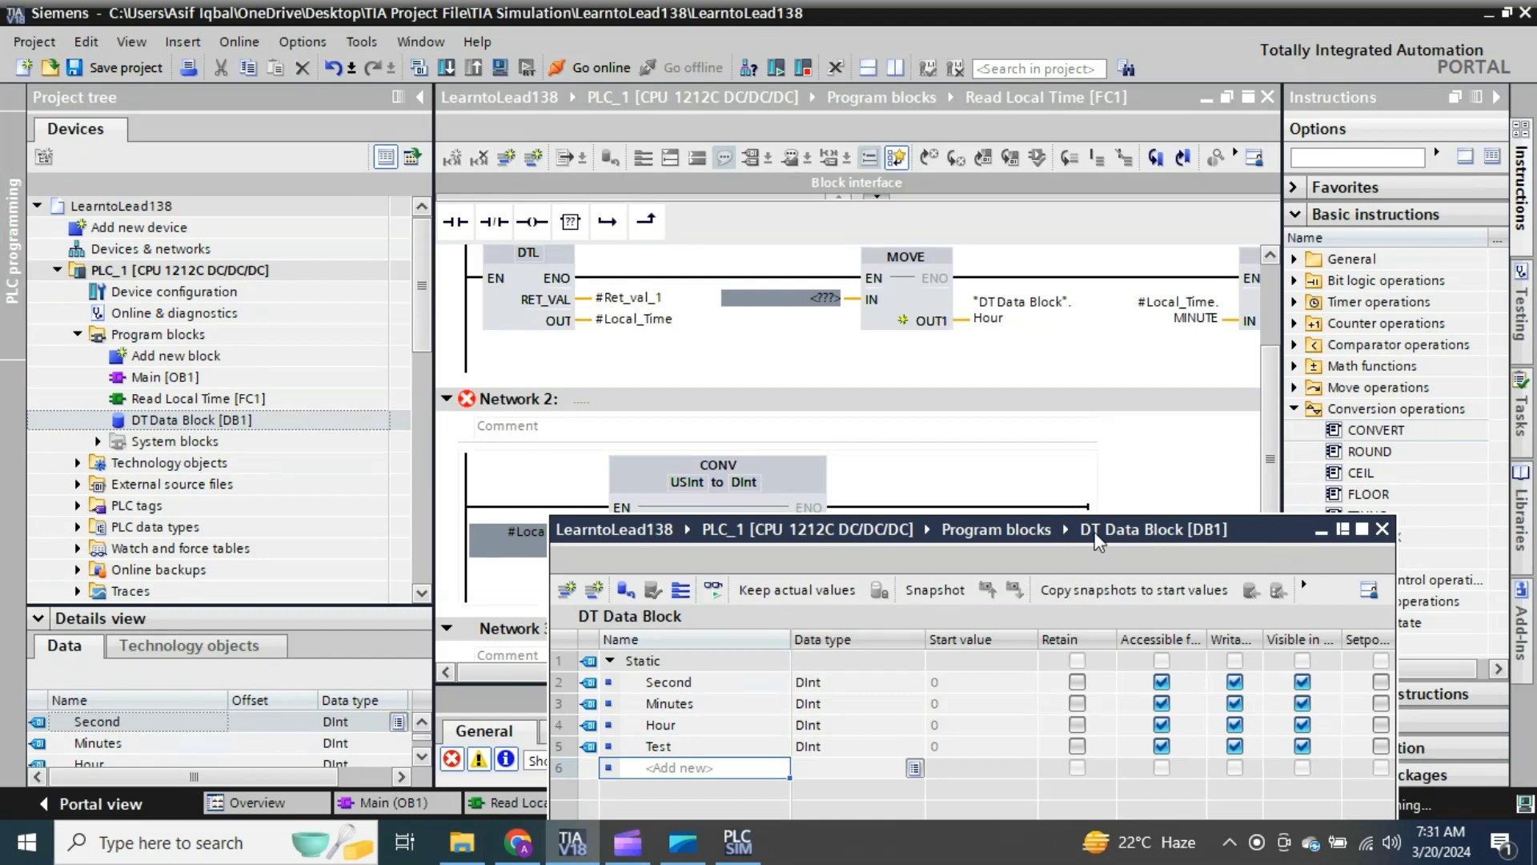
Step: Connect the Test tag to the CONV output in Network 2
left_click_drag(1097, 538, 1309, 604)
left_click_drag(888, 803, 865, 530)
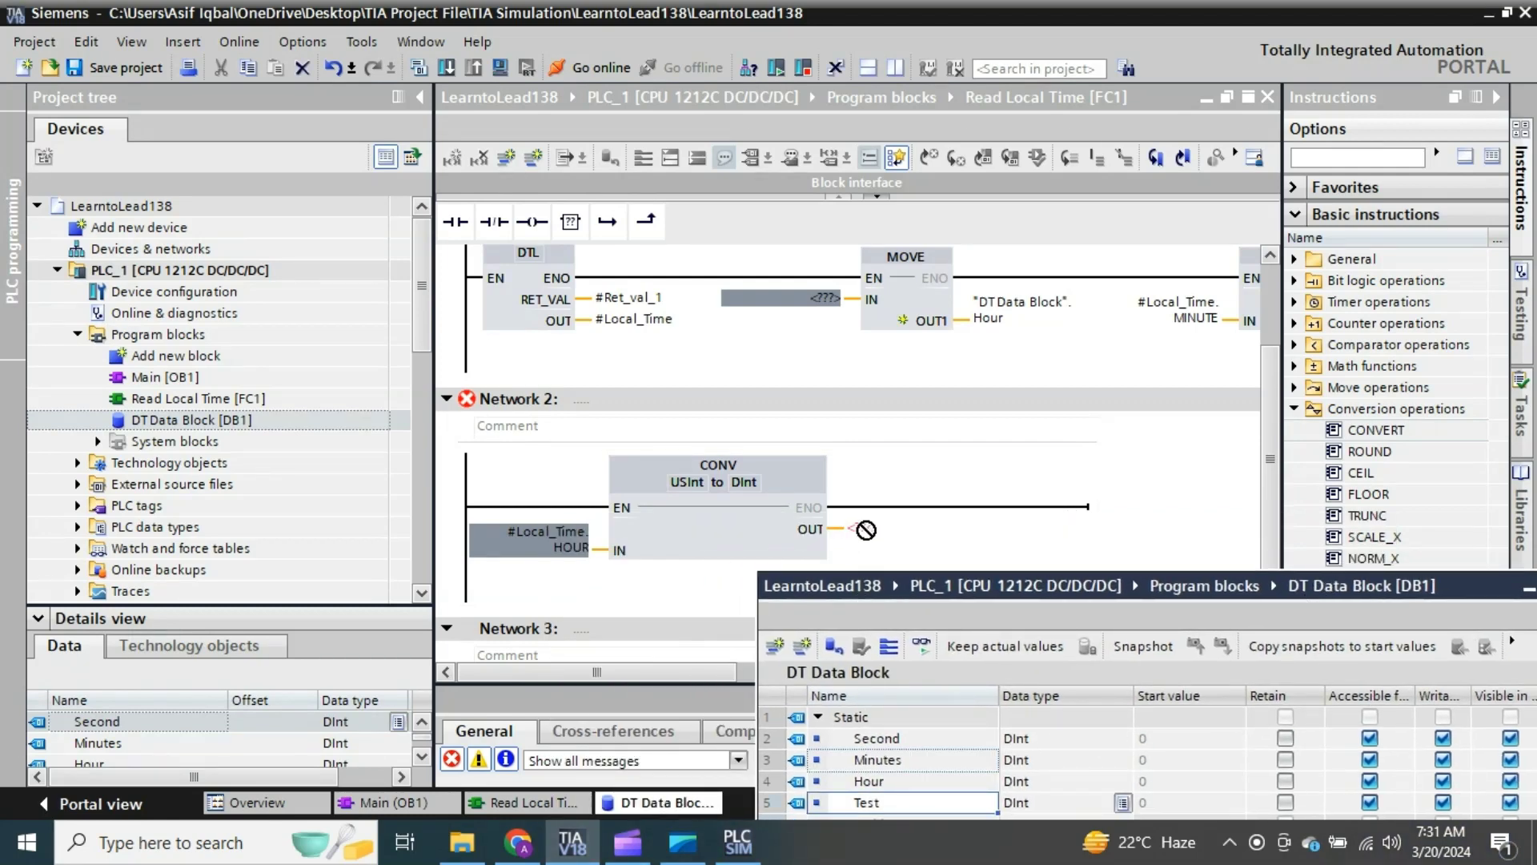
left_click_drag(865, 531, 858, 521)
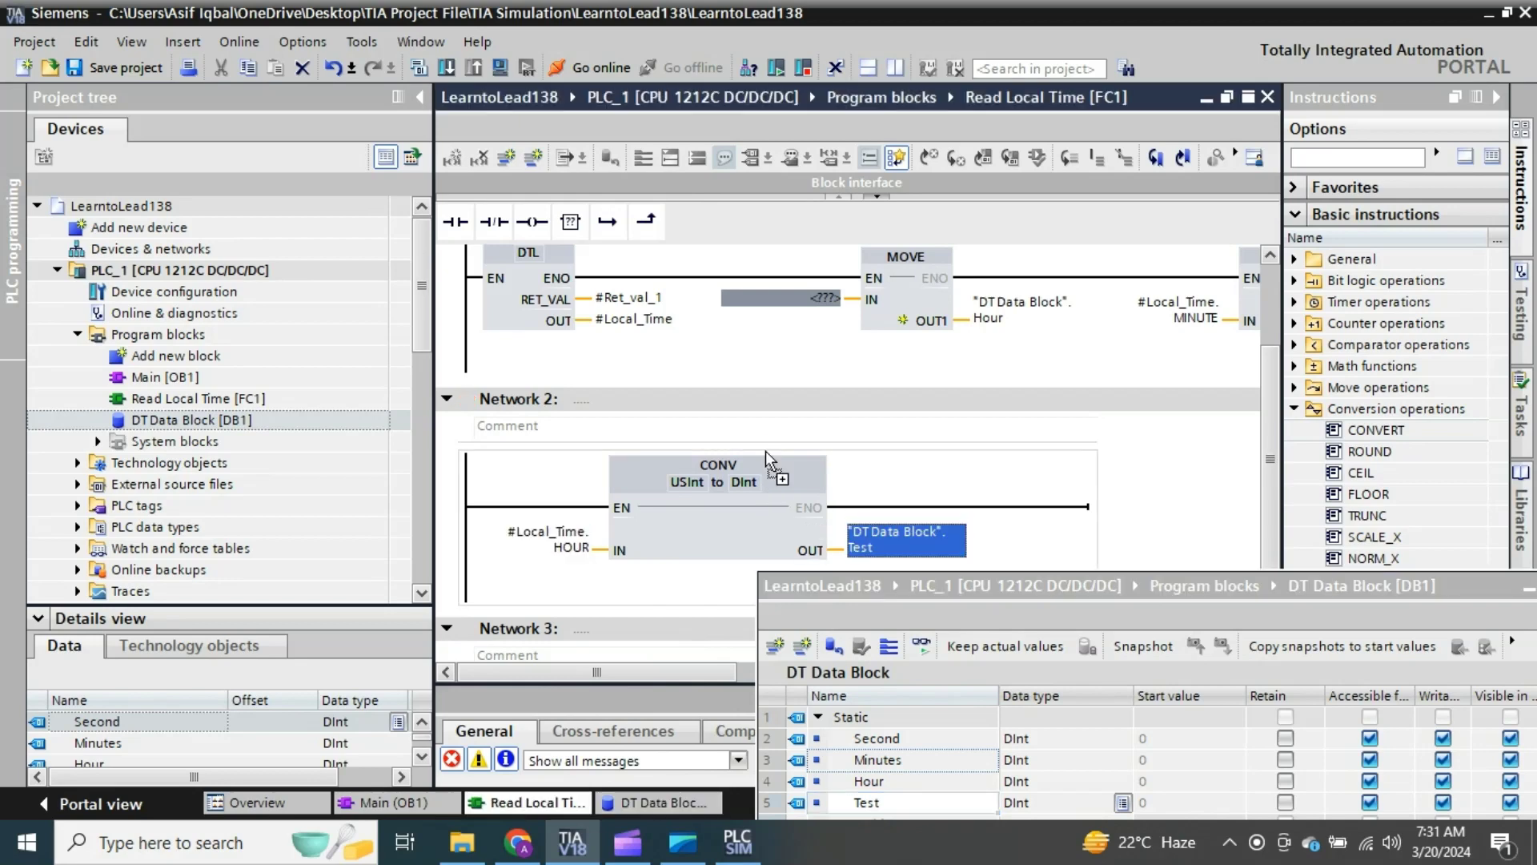
Step: Attempt a download, cancel it after the compile error, and close the DT Data Block window
left_click(447, 69)
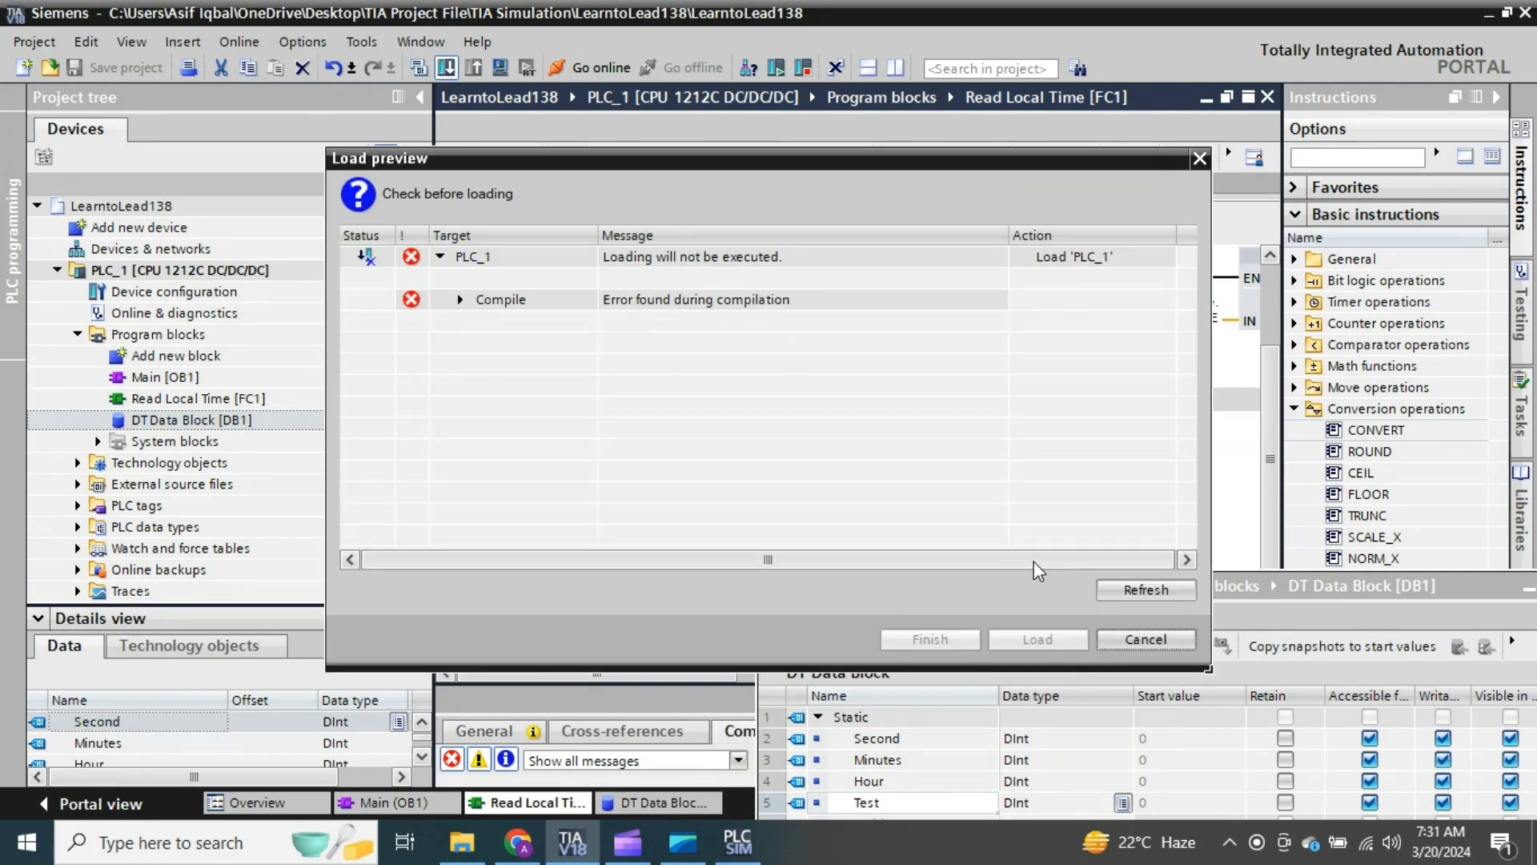
left_click(1140, 636)
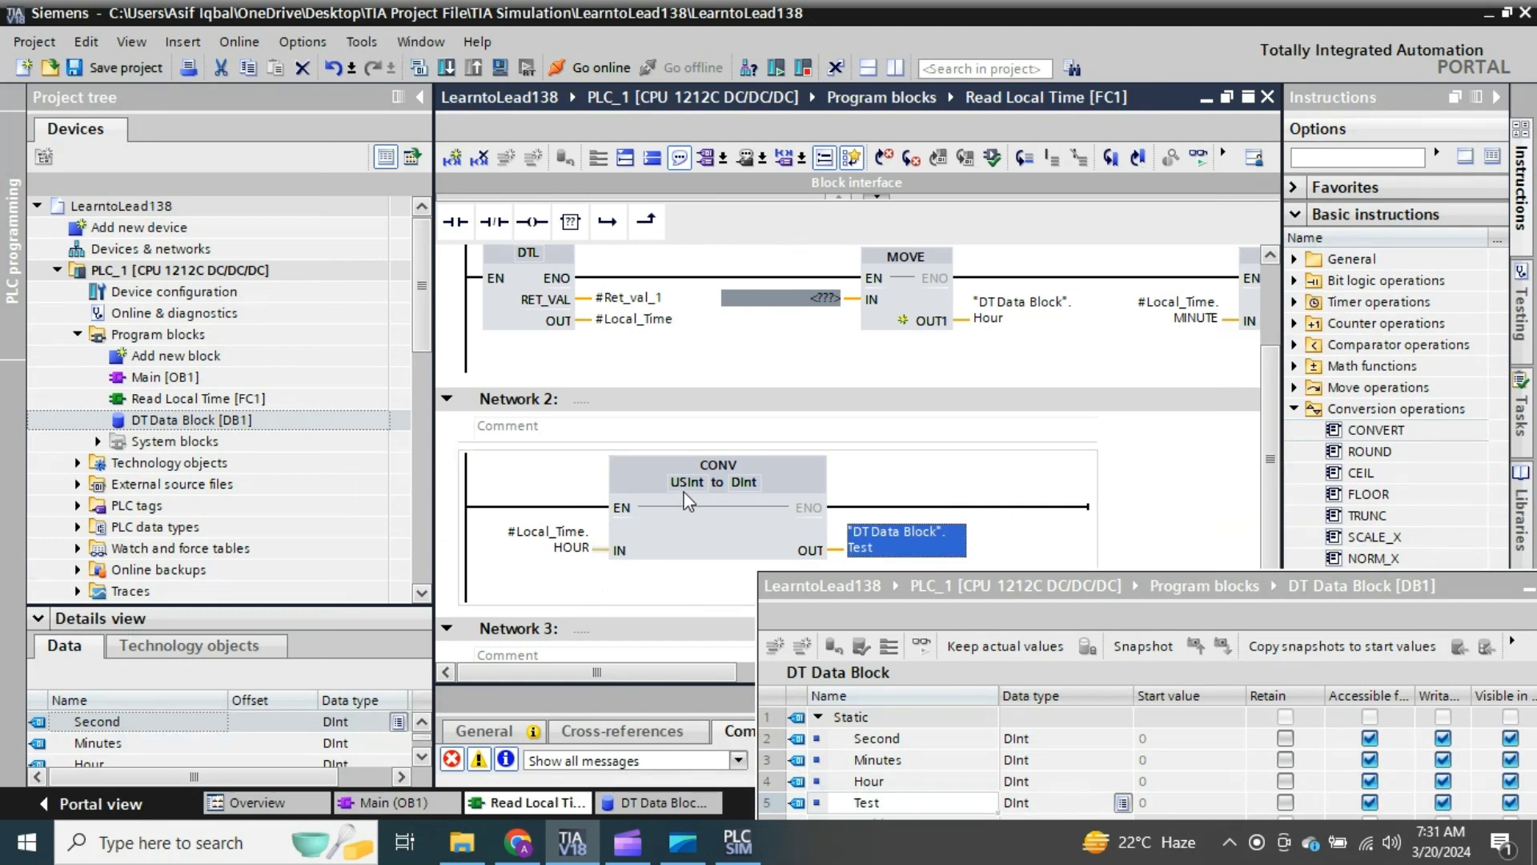
left_click(1526, 596)
Step: Expand the block interface and drag HOUR back onto the first MOVE's input
scroll(1272, 320, "up", 1)
scroll(1273, 313, "up", 2)
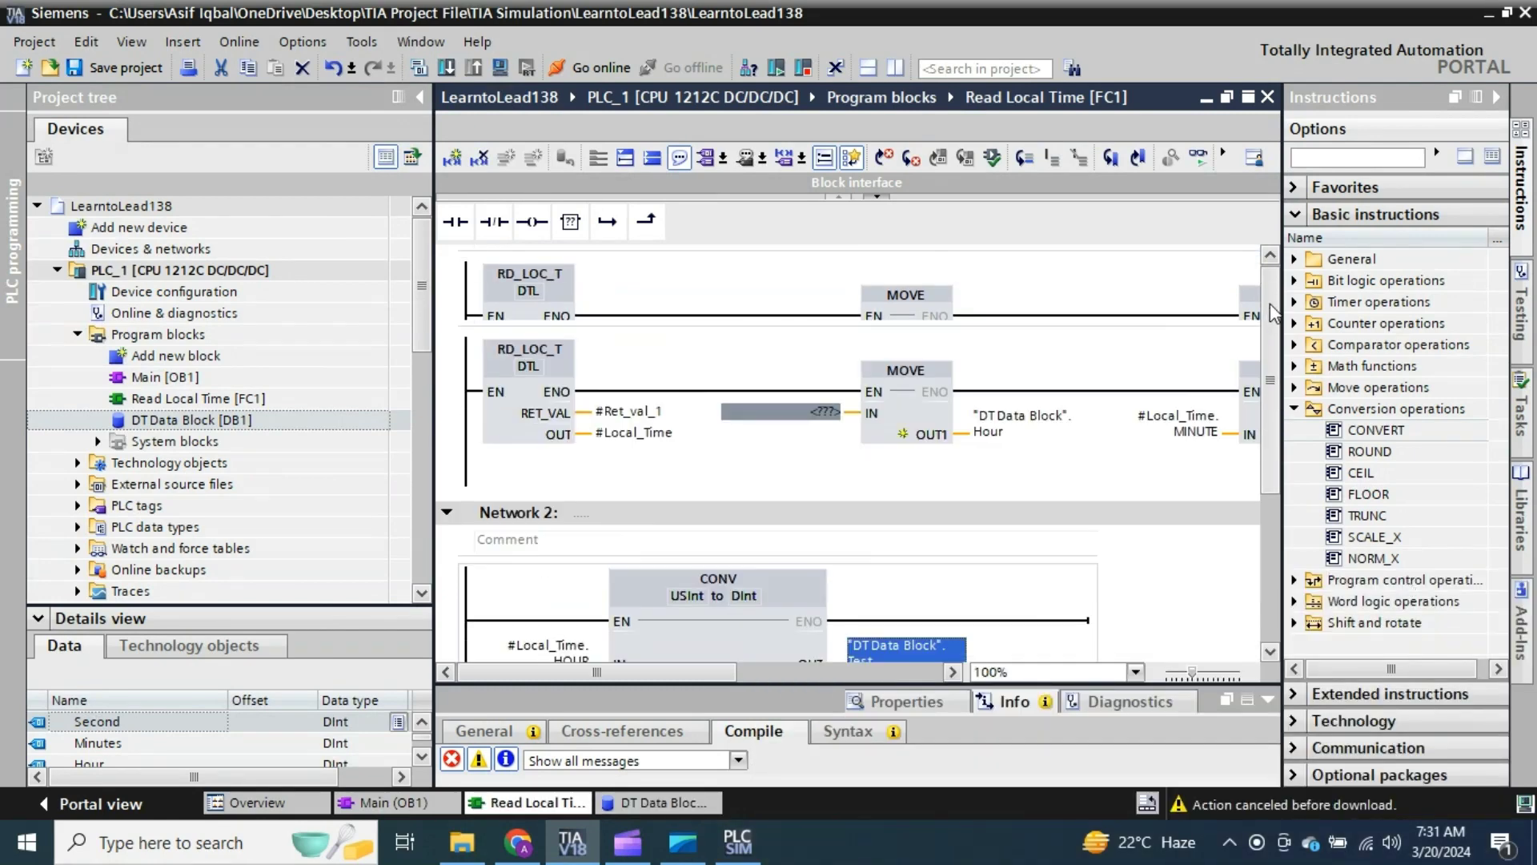
scroll(1272, 312, "up", 2)
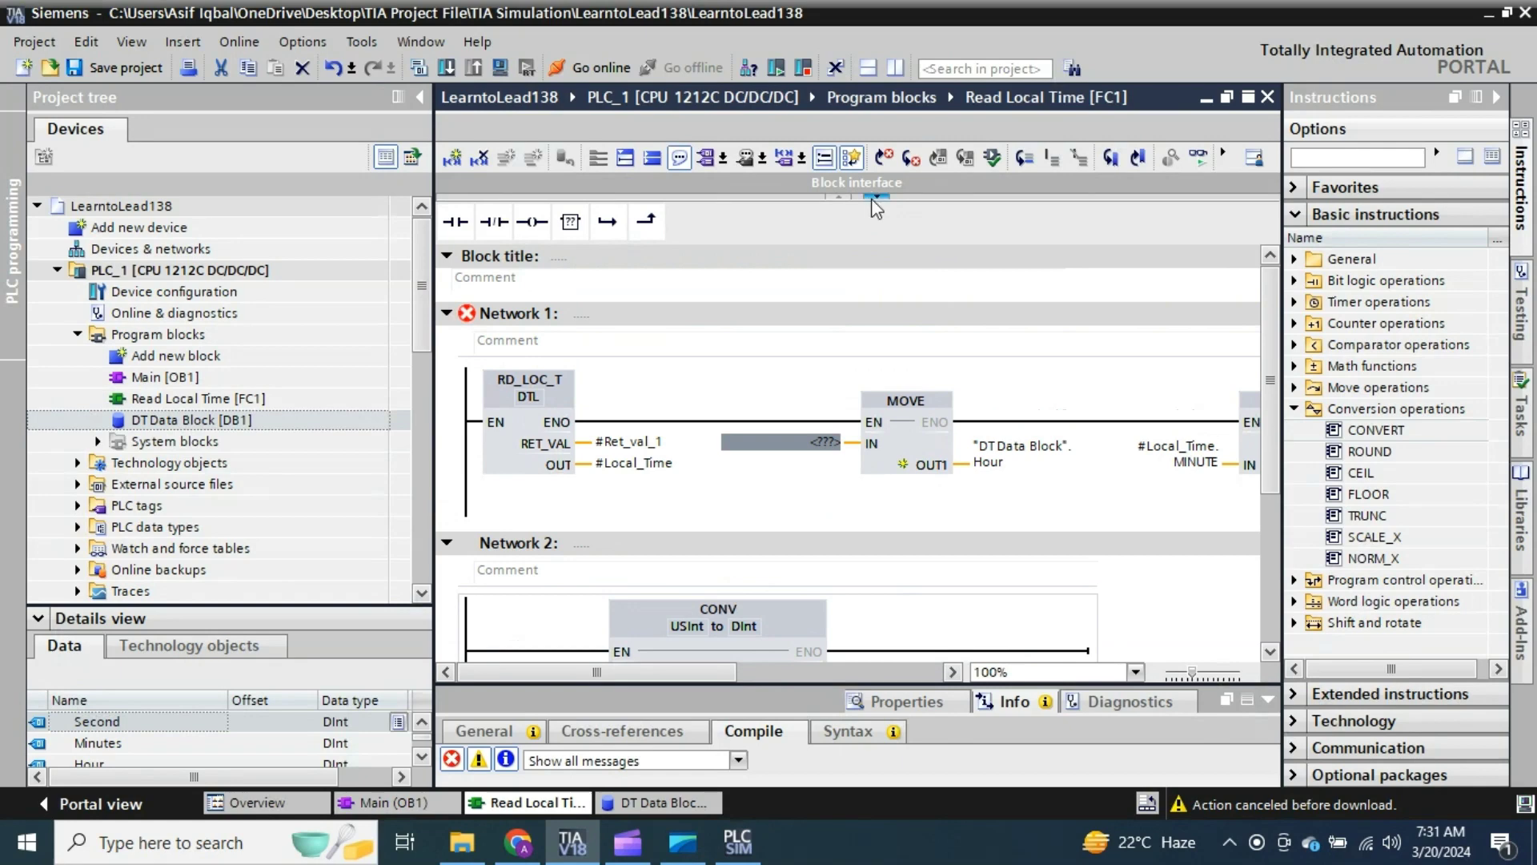
left_click(877, 196)
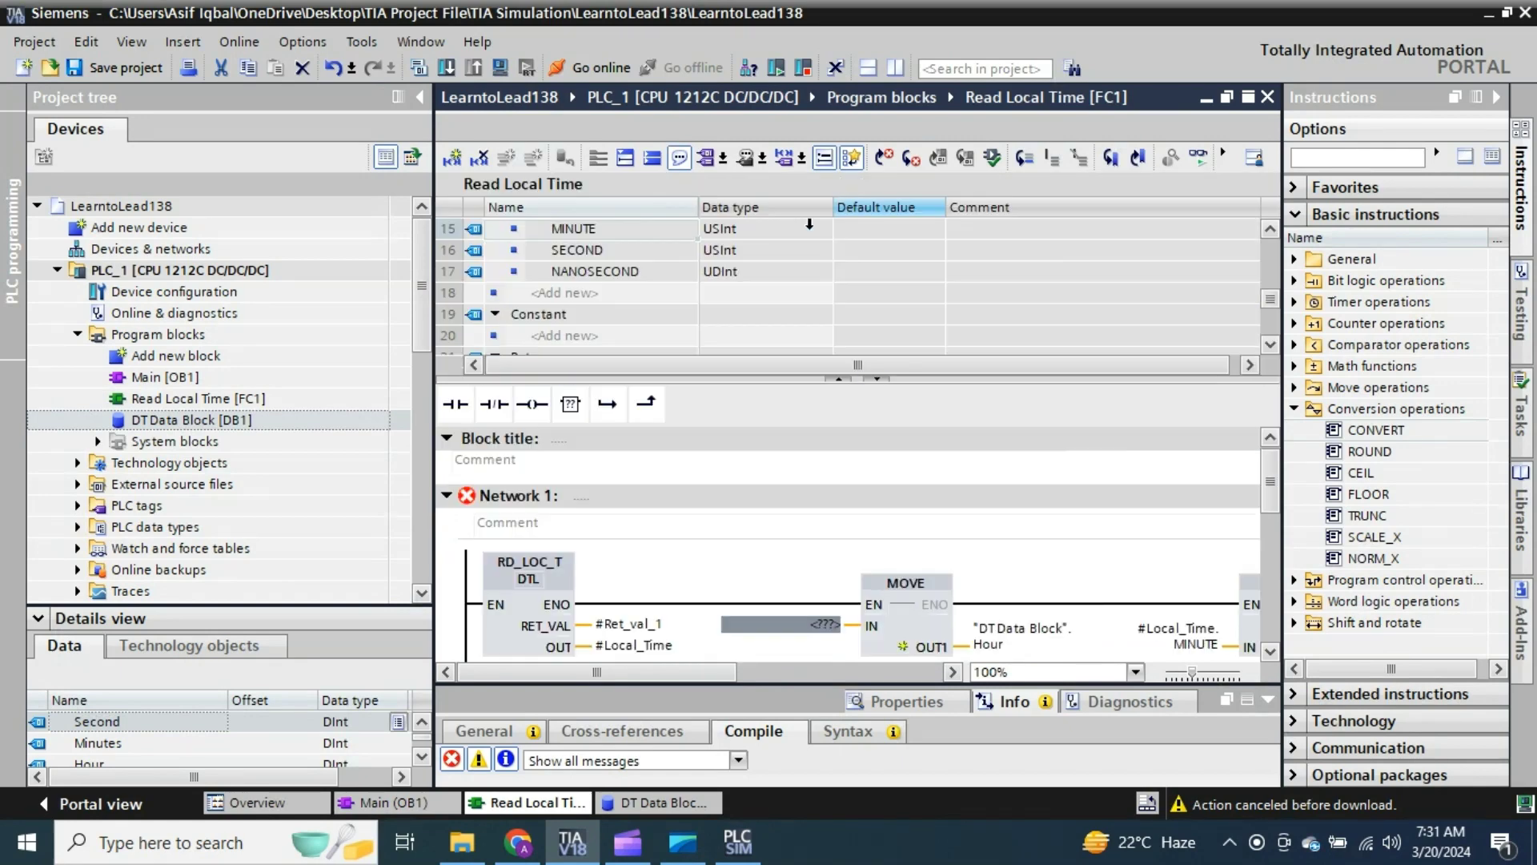
left_click(1271, 230)
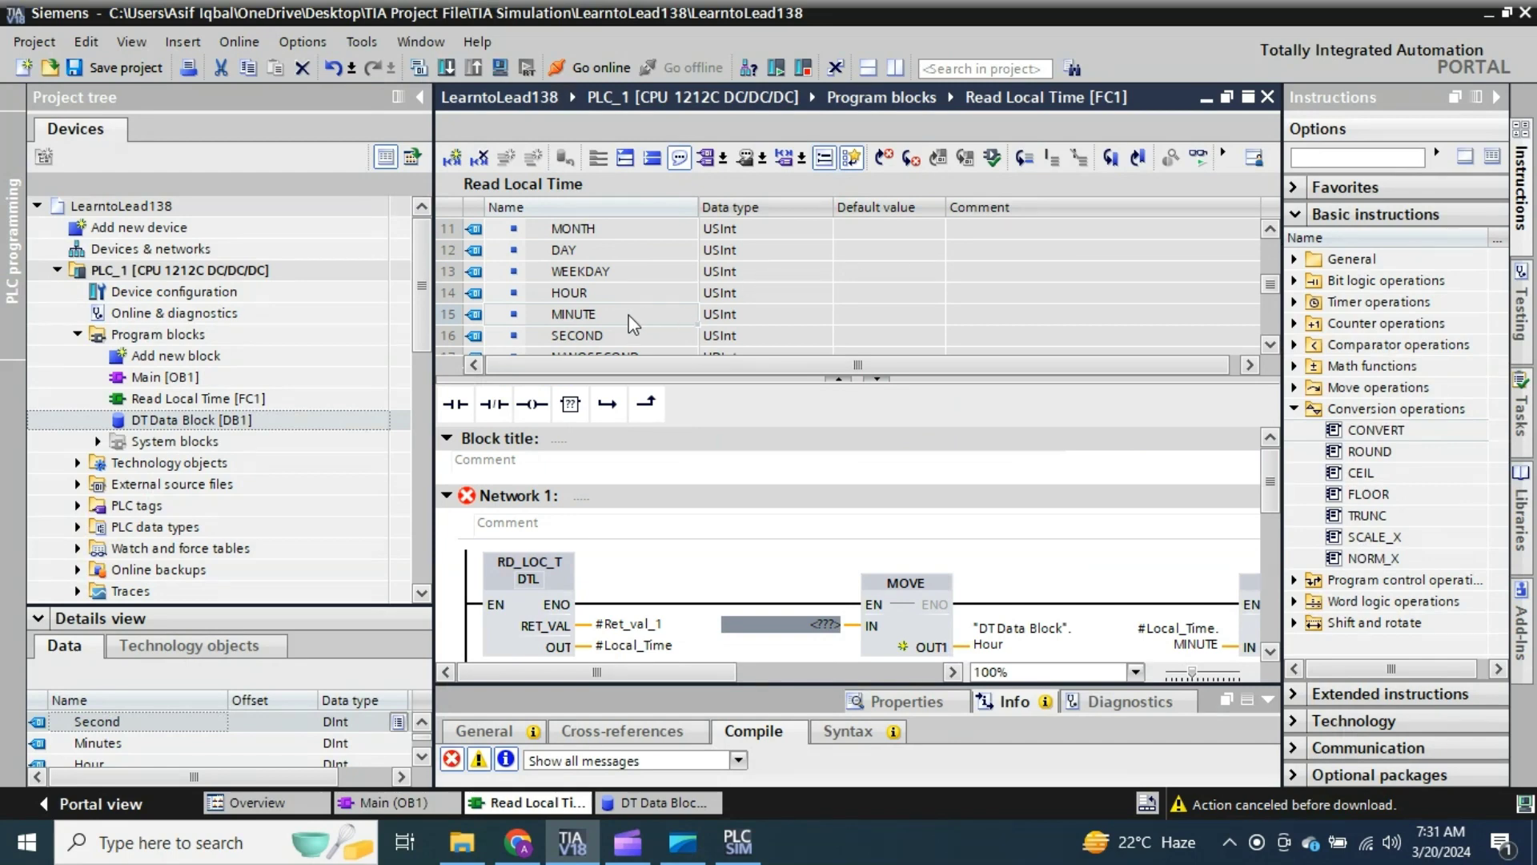
left_click(1271, 345)
left_click_drag(1273, 502, 1274, 535)
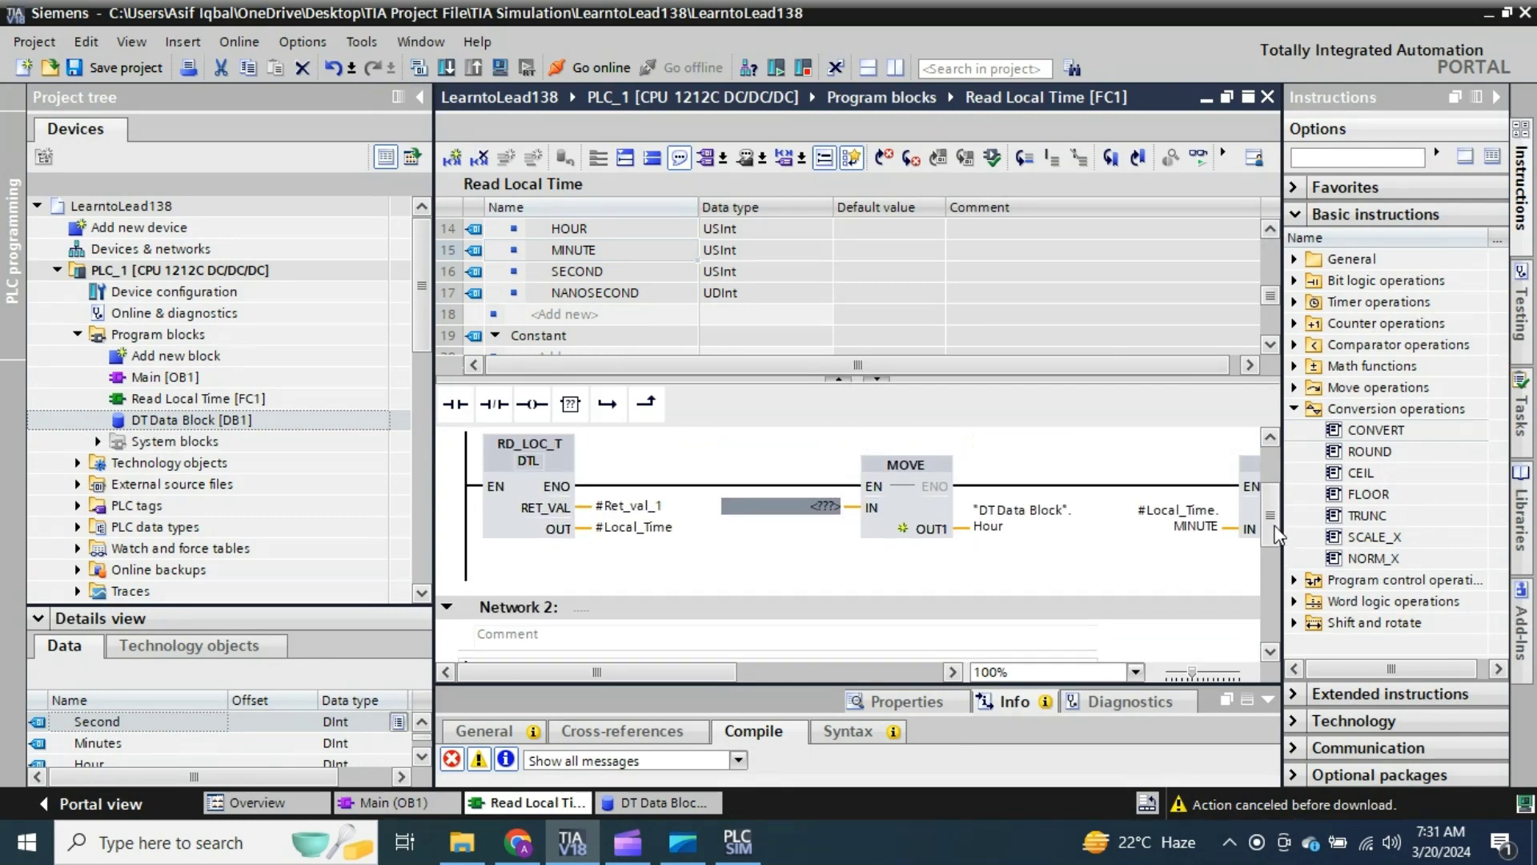
left_click(821, 509)
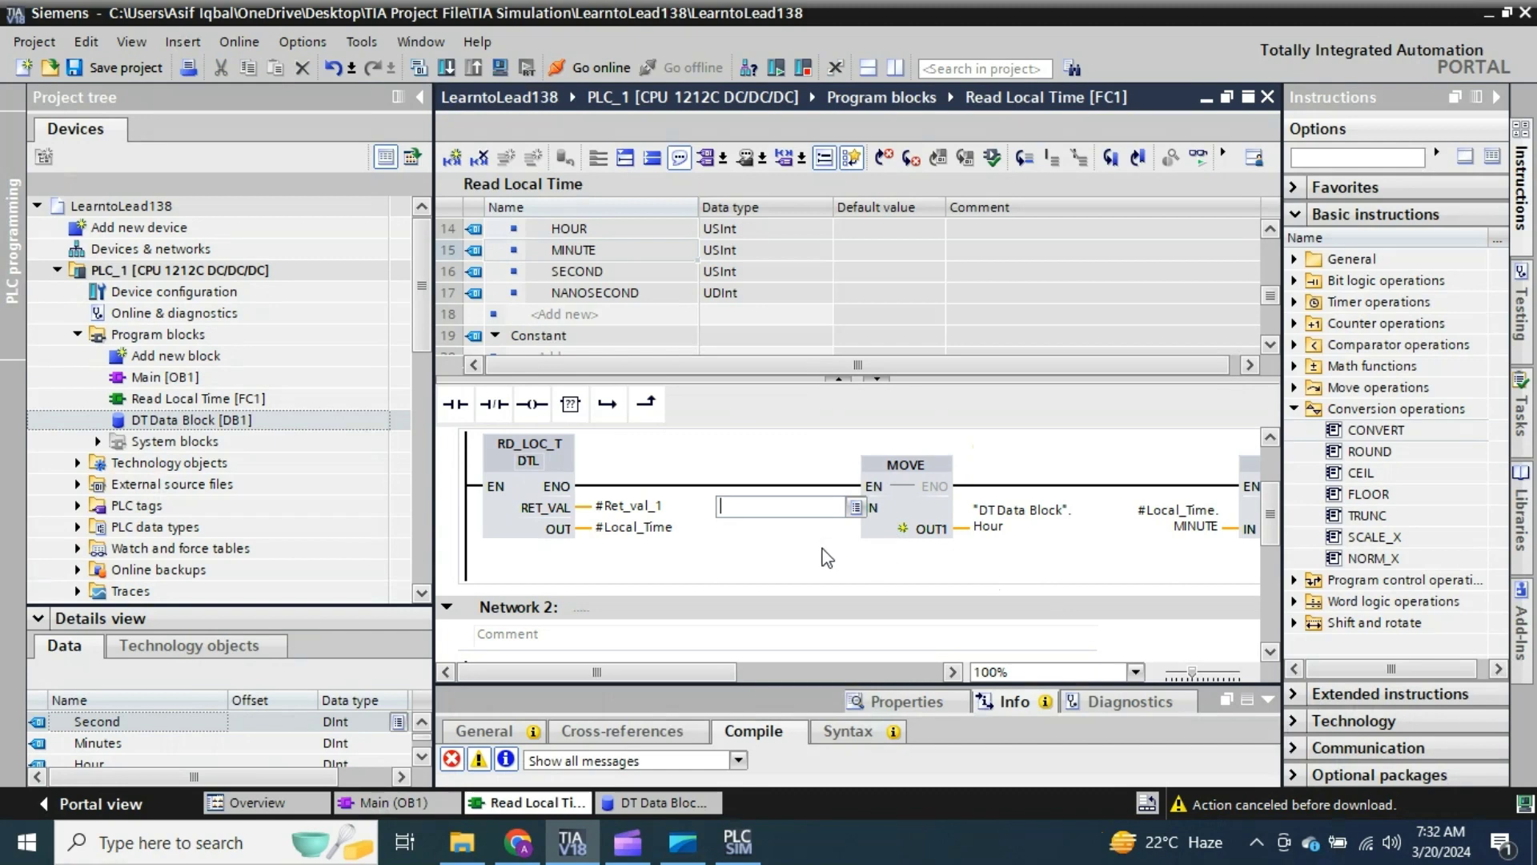
key("Escape")
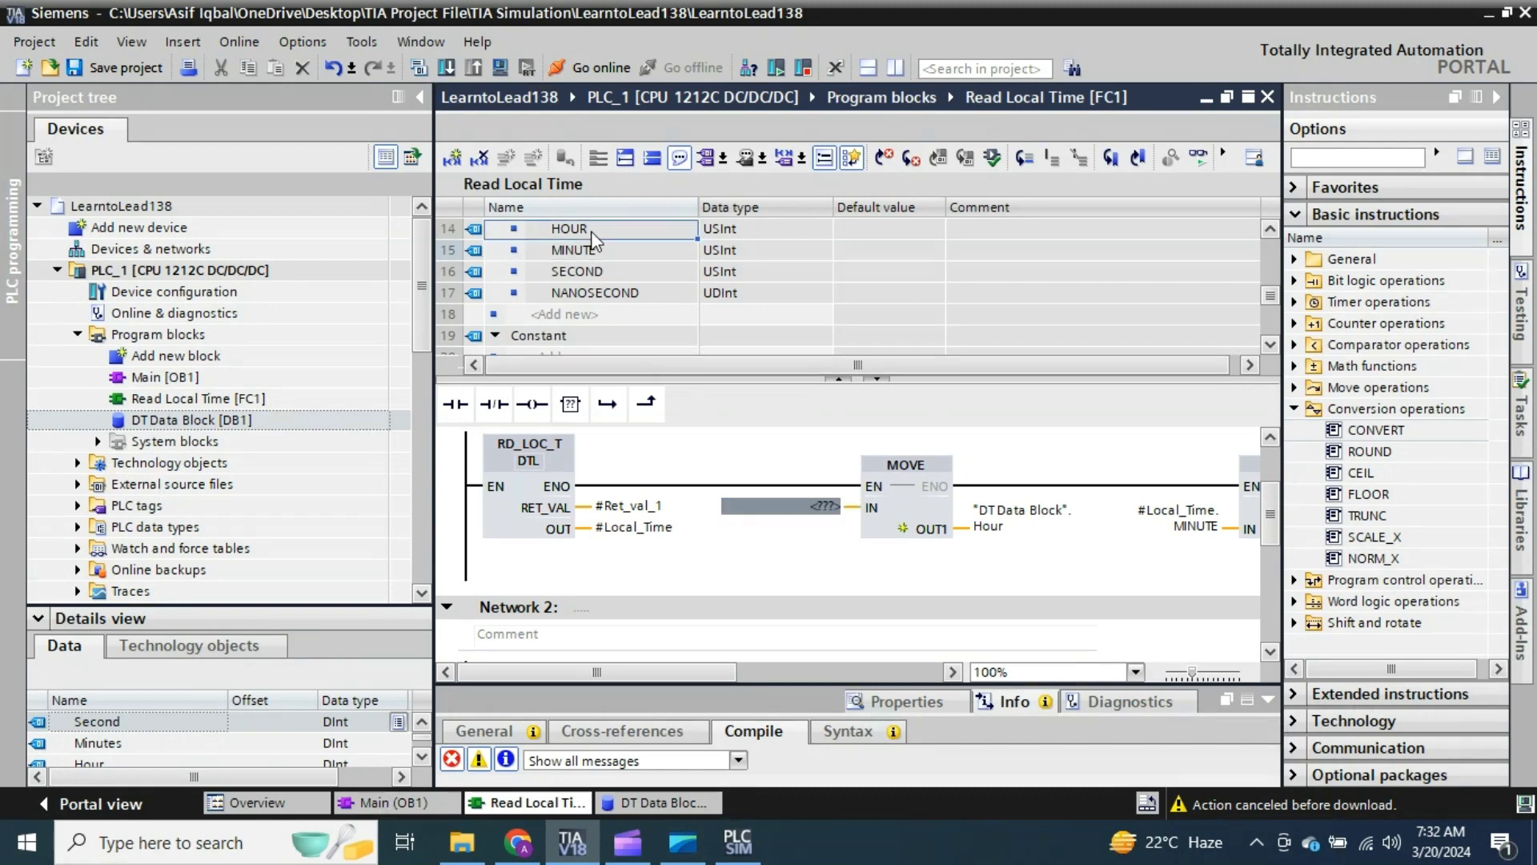
mouse_move(591, 232)
left_mouse_down()
mouse_move(767, 450)
mouse_move(830, 558)
left_mouse_up()
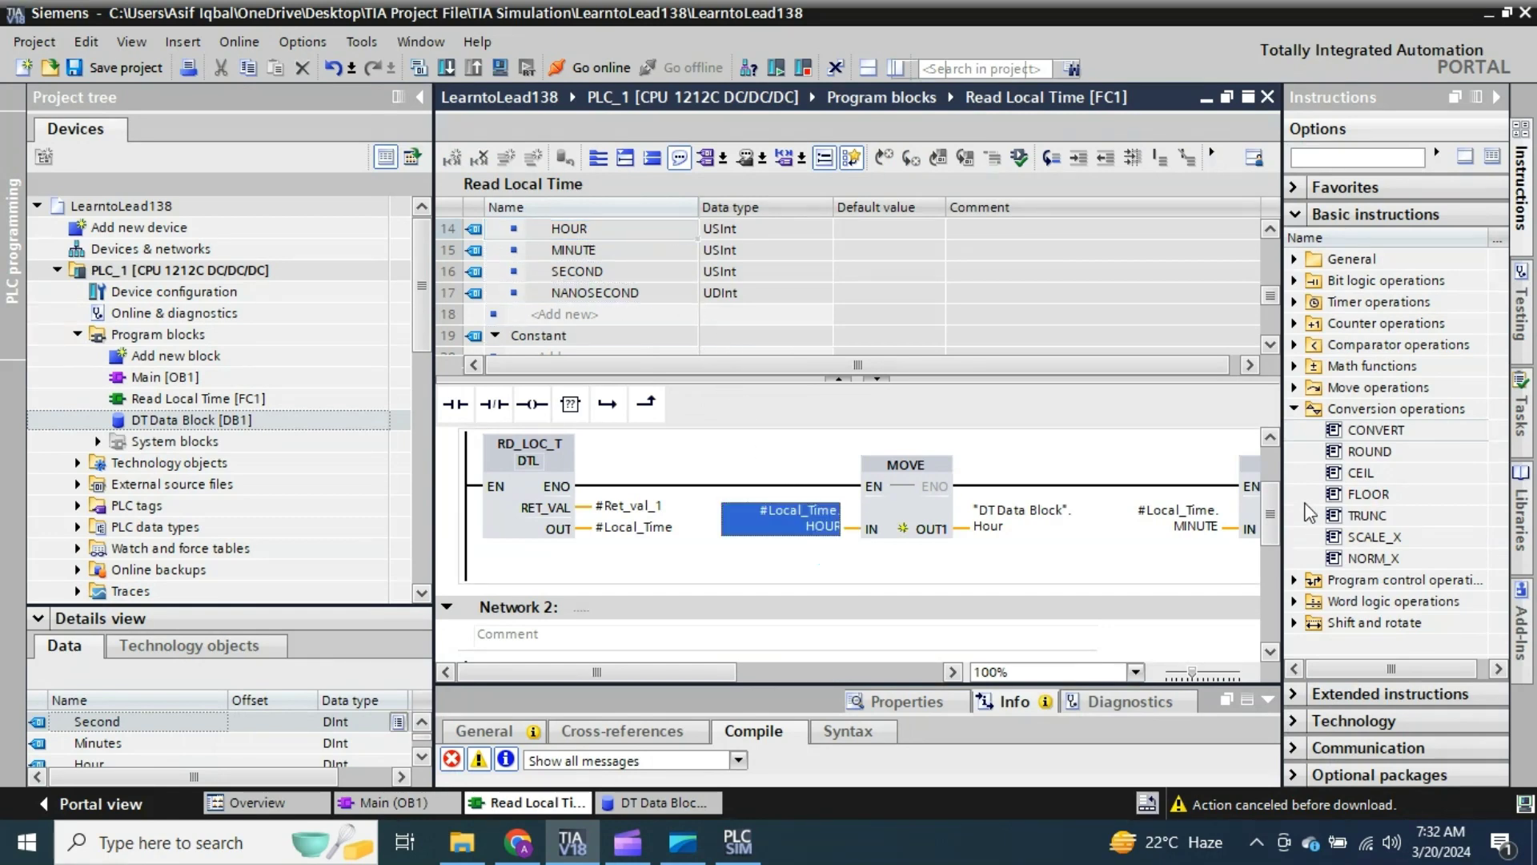
left_click_drag(1271, 514, 1273, 553)
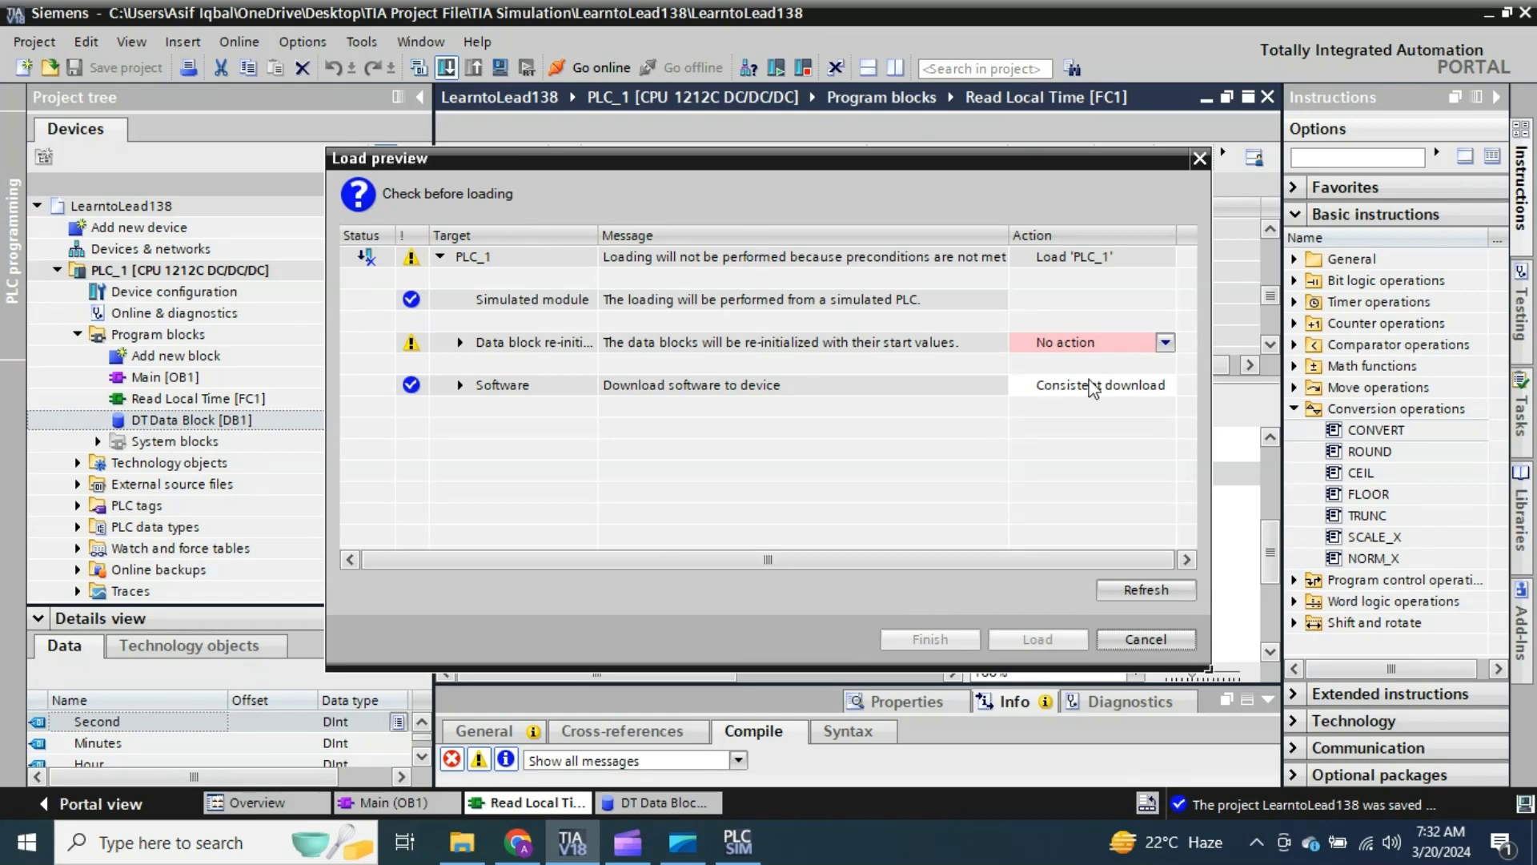
Step: Load the program into PLC_1 with the data blocks re-initialized
left_click(1166, 344)
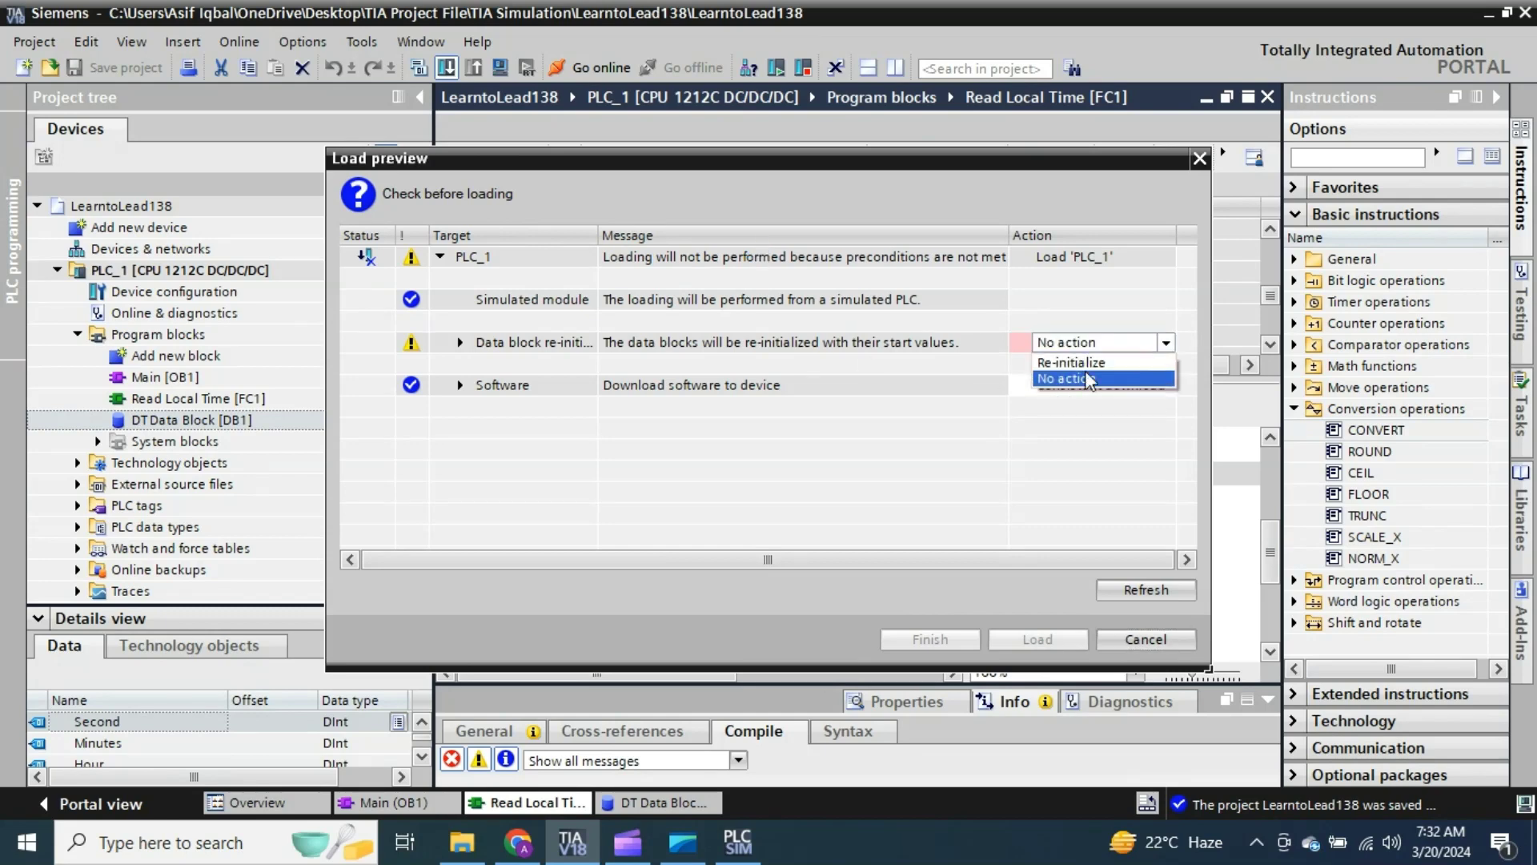
left_click(1072, 362)
left_click(1035, 638)
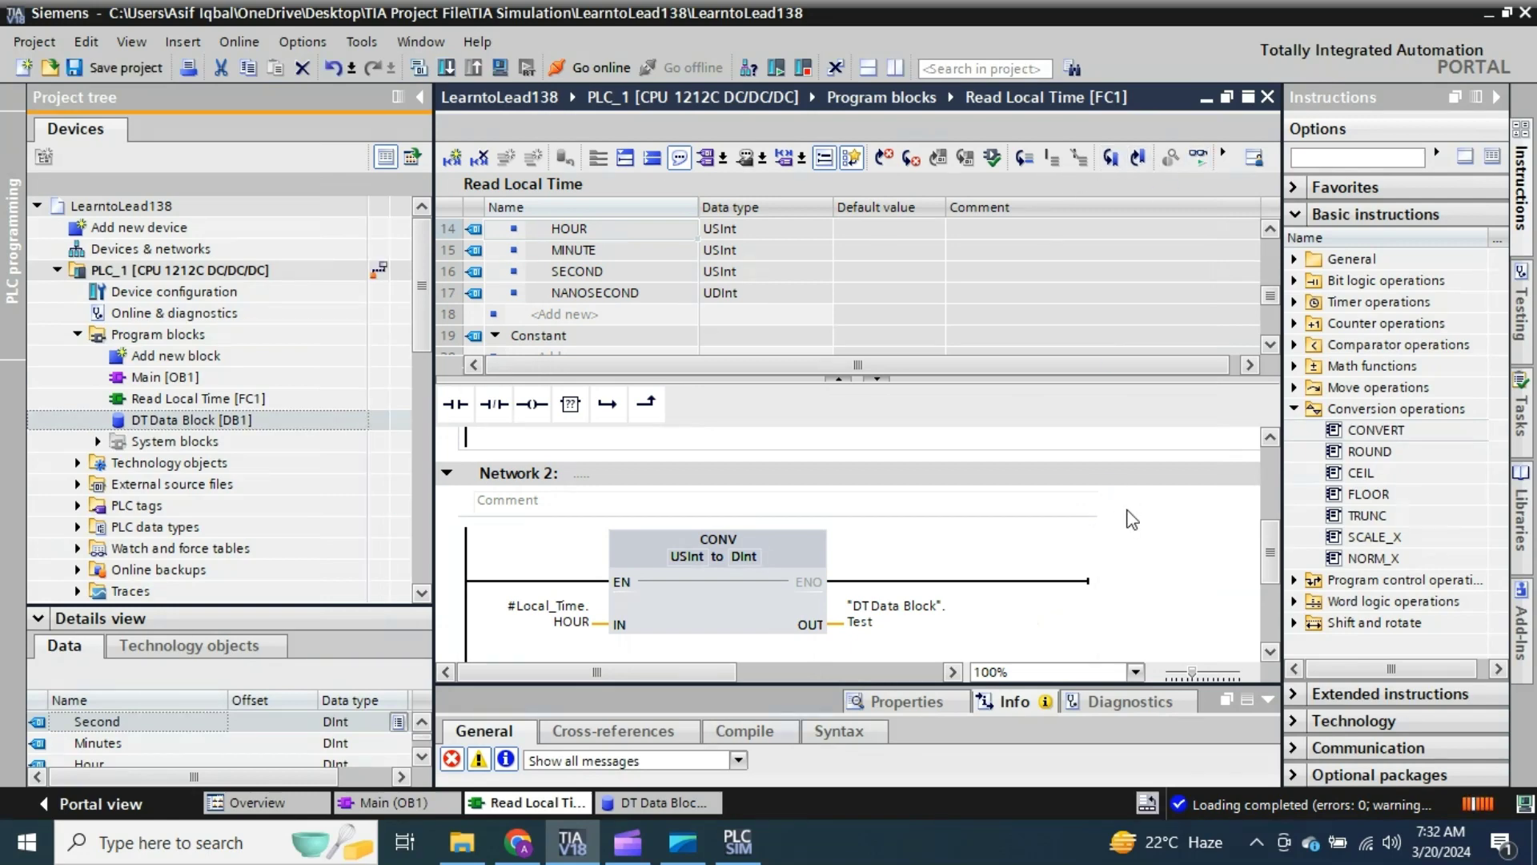
Step: Monitor Read Local Time online with Ctrl+T, resize the interface table and check DT Data Block
key("ctrl+t")
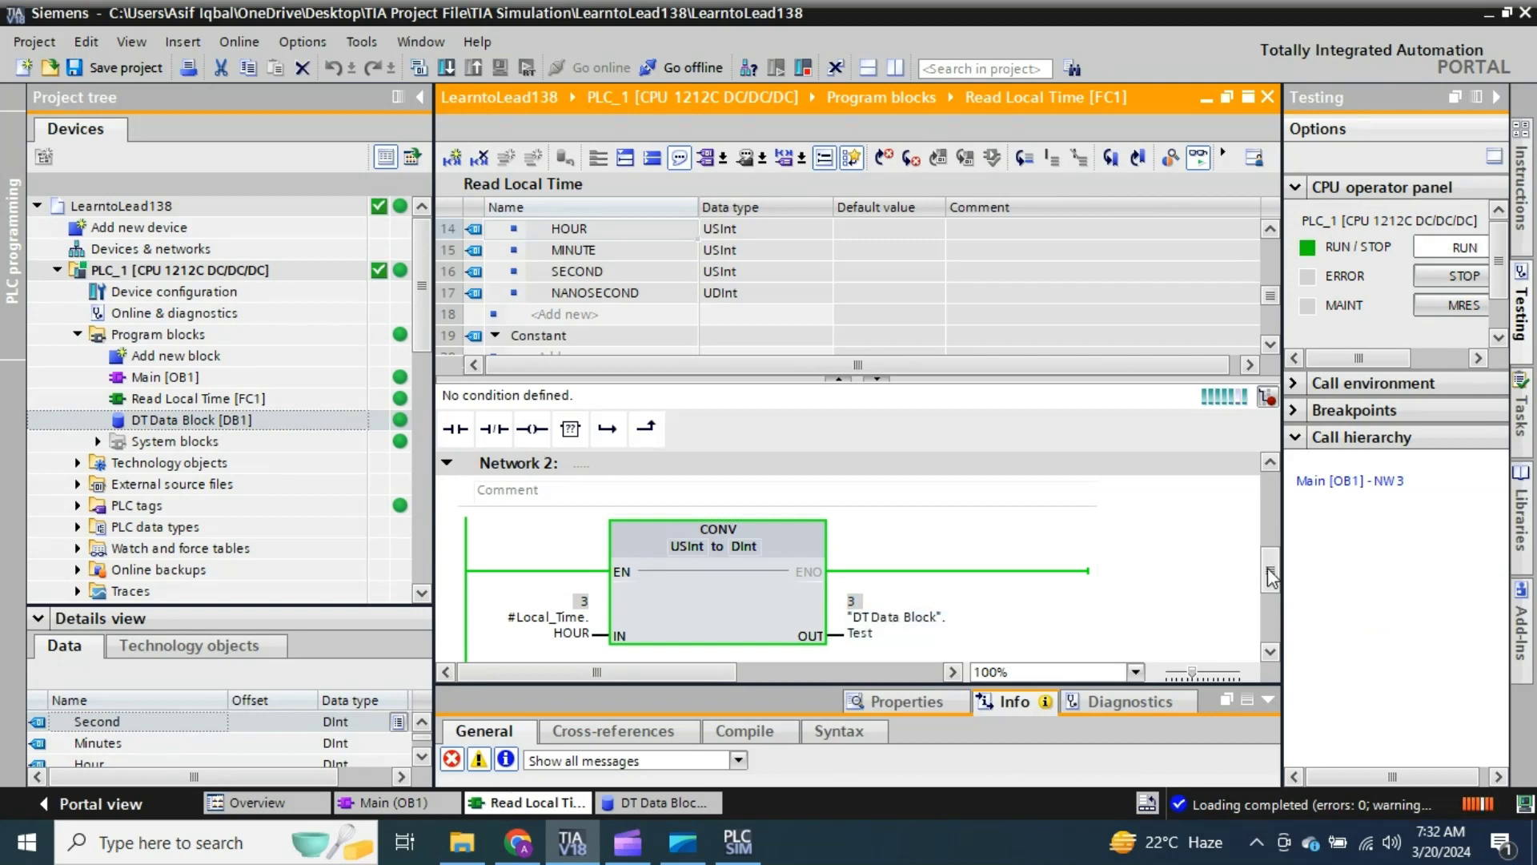
left_click_drag(1271, 575, 1273, 522)
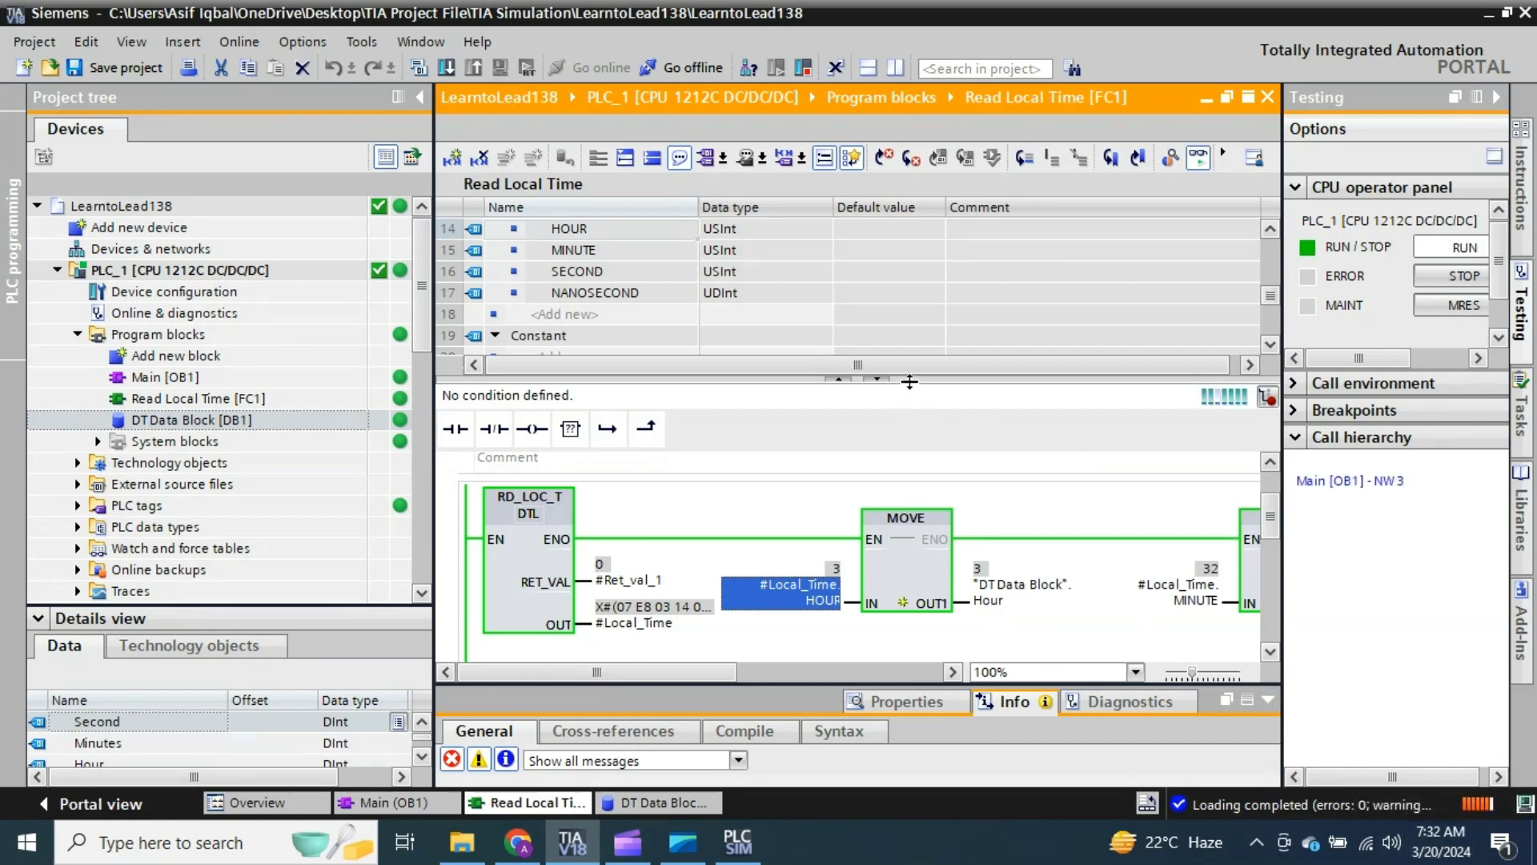
left_click_drag(921, 376, 920, 289)
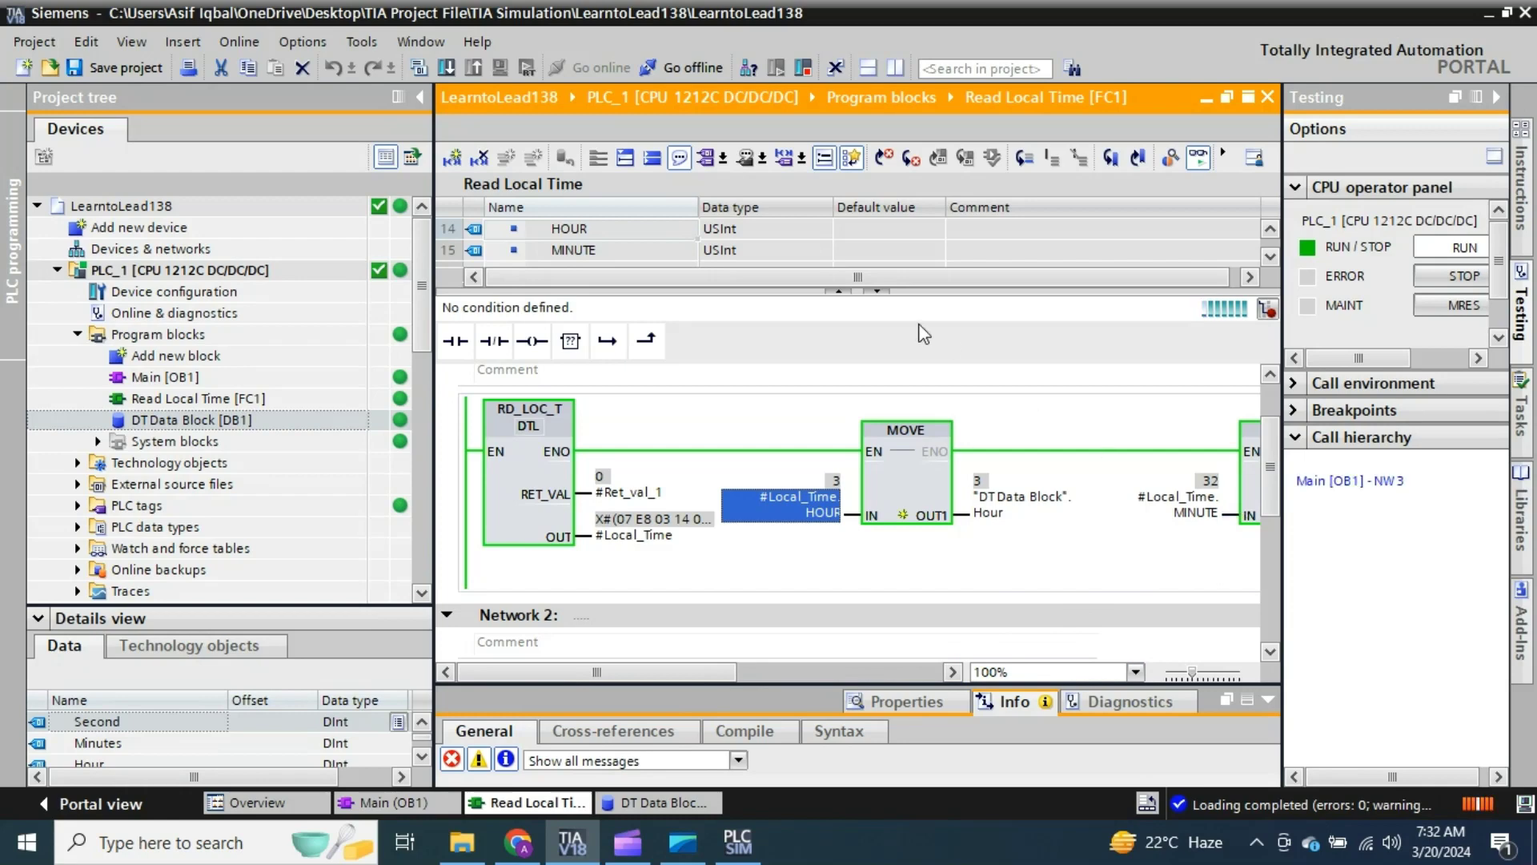
left_click_drag(877, 378, 877, 441)
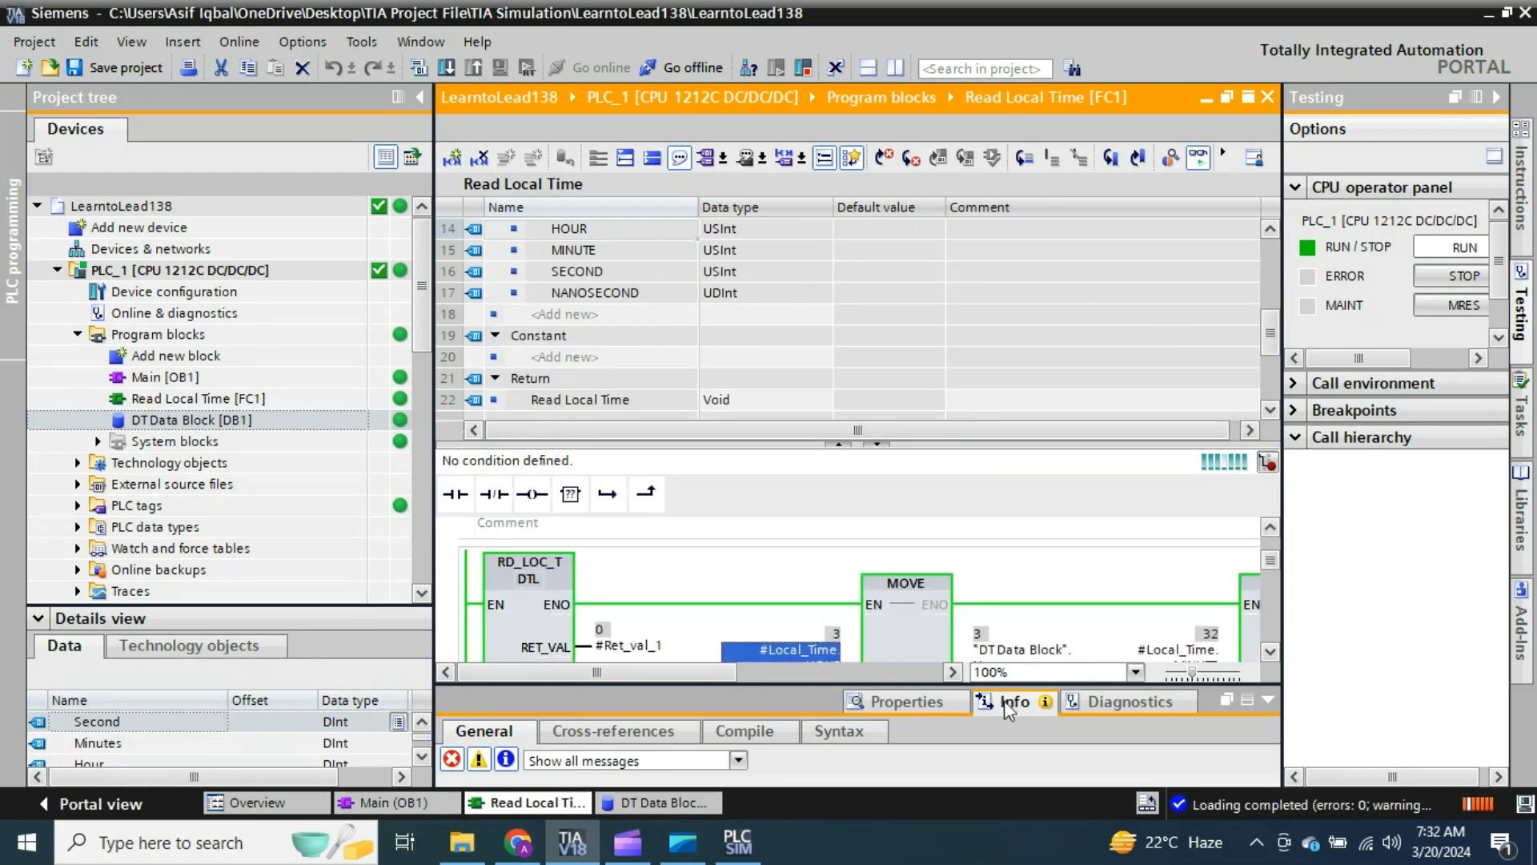
left_click(652, 804)
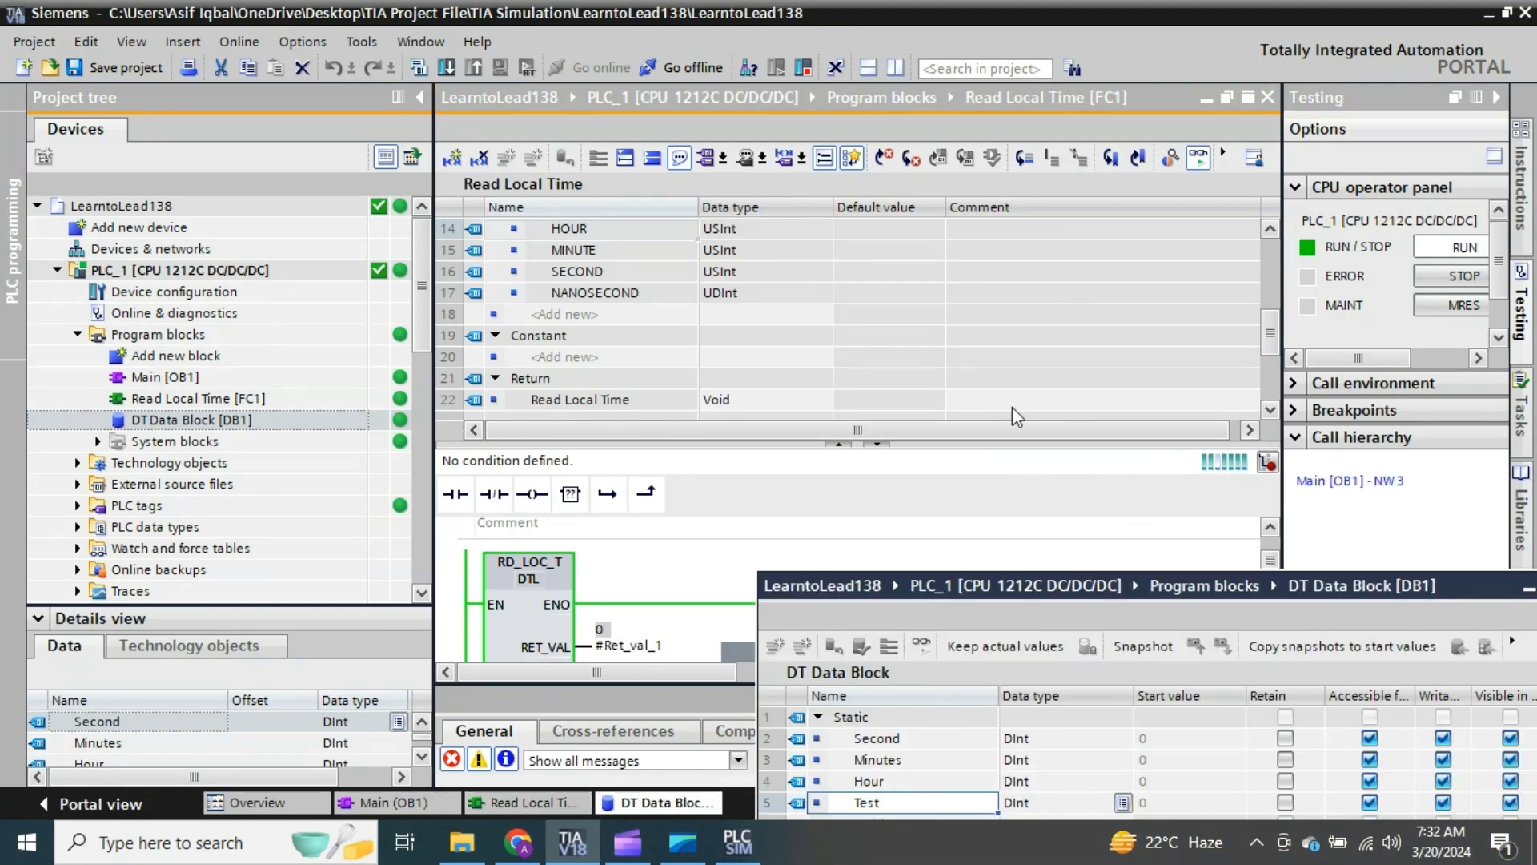
left_click(1129, 415)
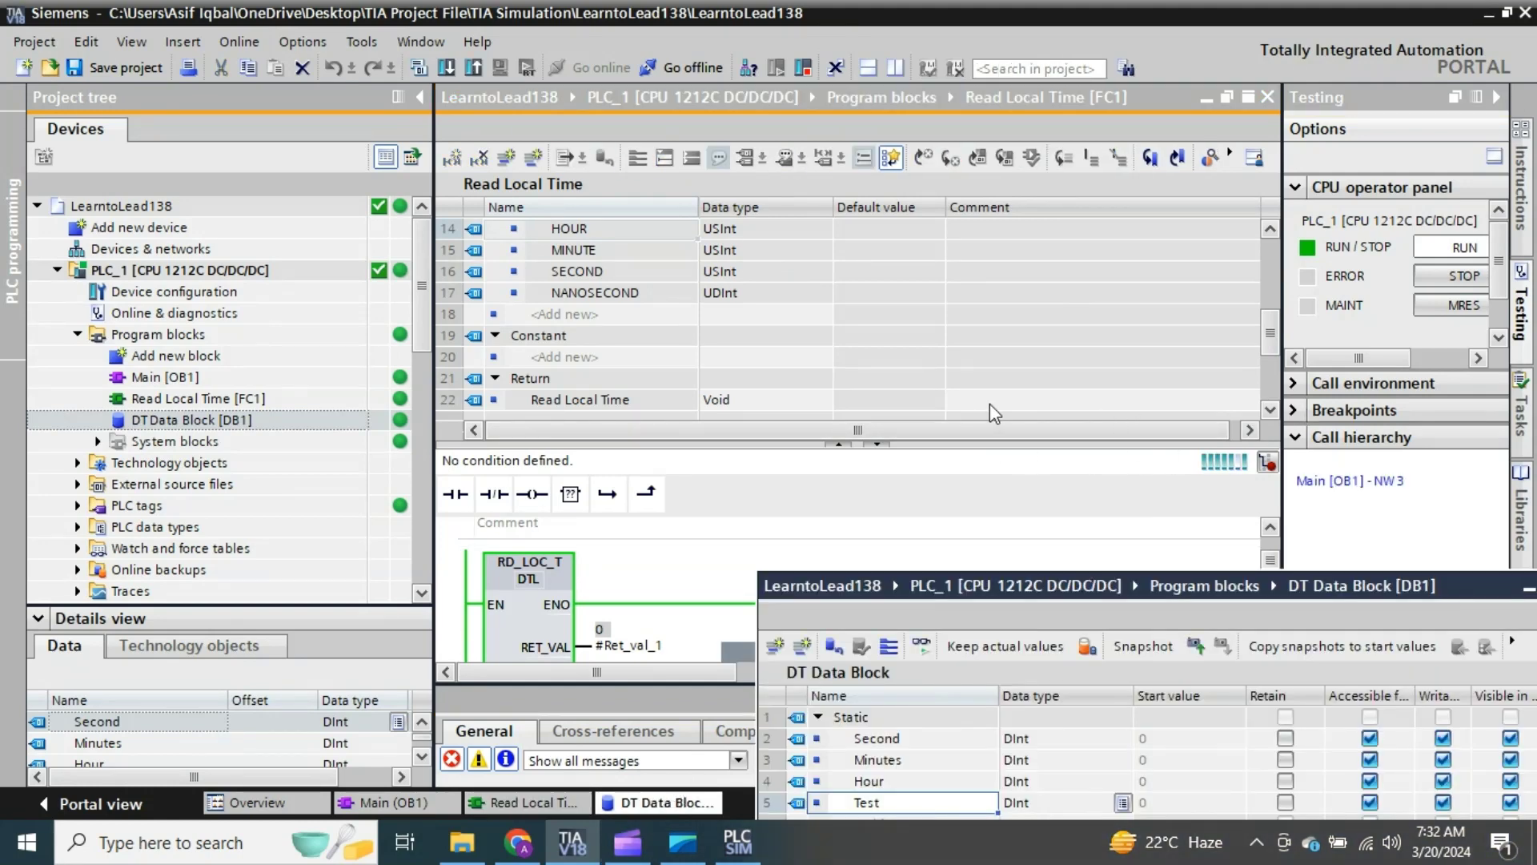